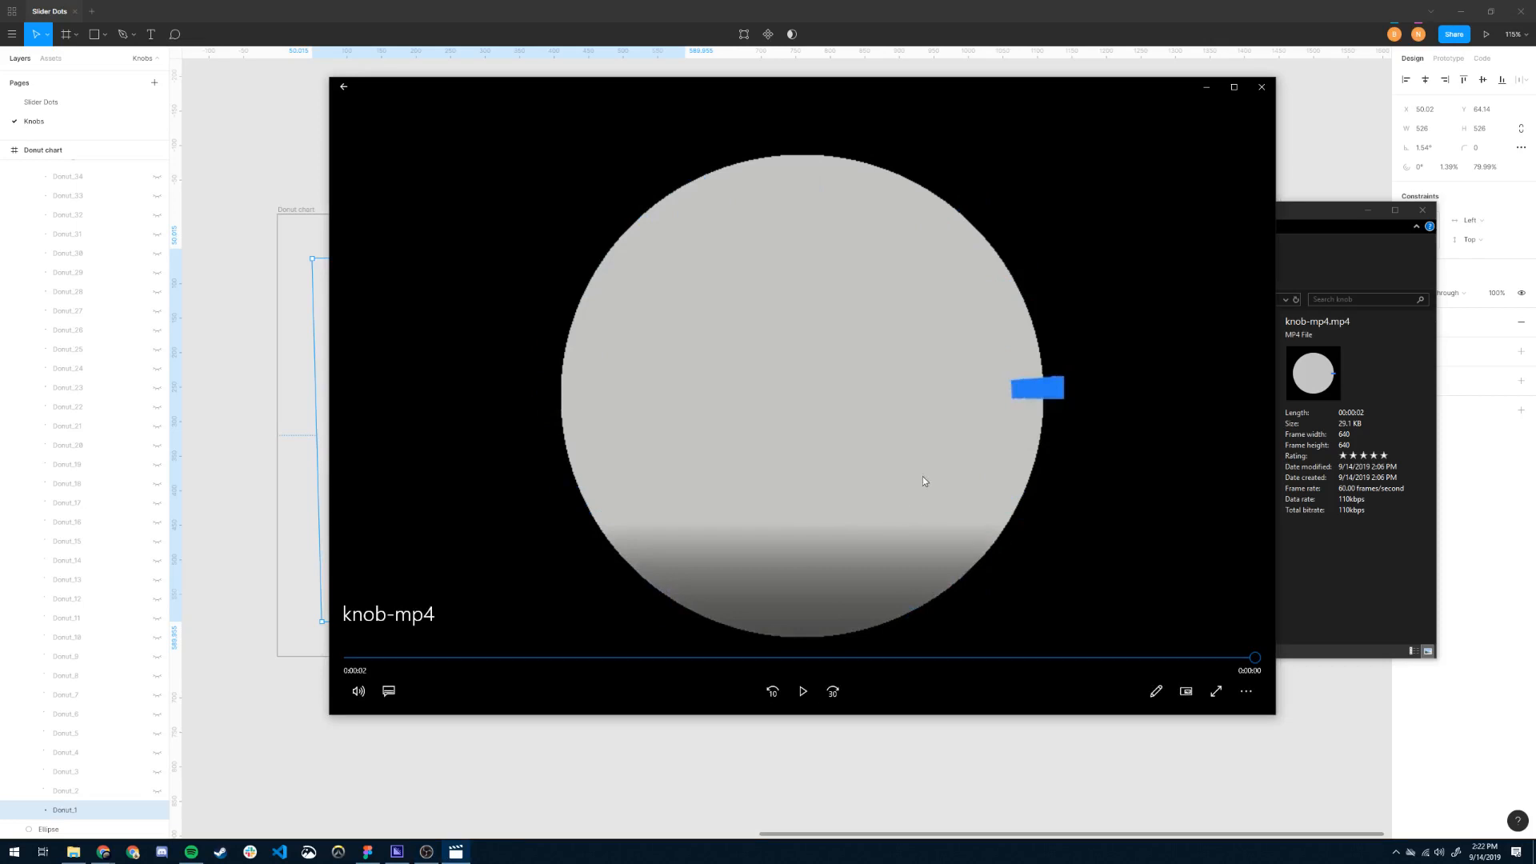
Close the knob video and look through the PNG frames knob-mp4_1000 to knob-mp4_1127 in the knob folder before closing it.
{"action": "left_click", "coordinate": [1262, 87]}
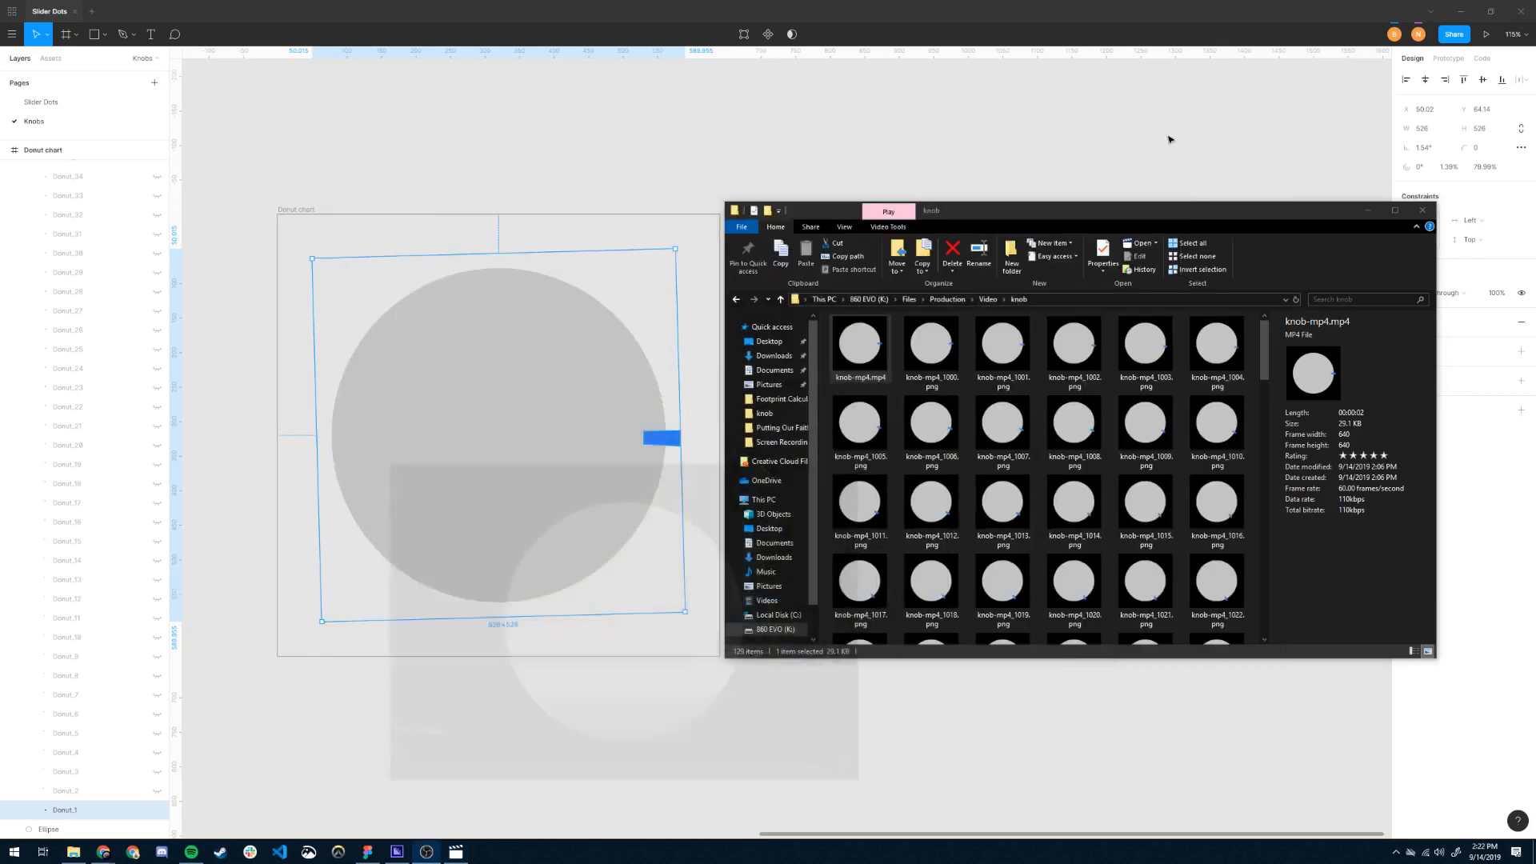
{"action": "left_click", "coordinate": [942, 340]}
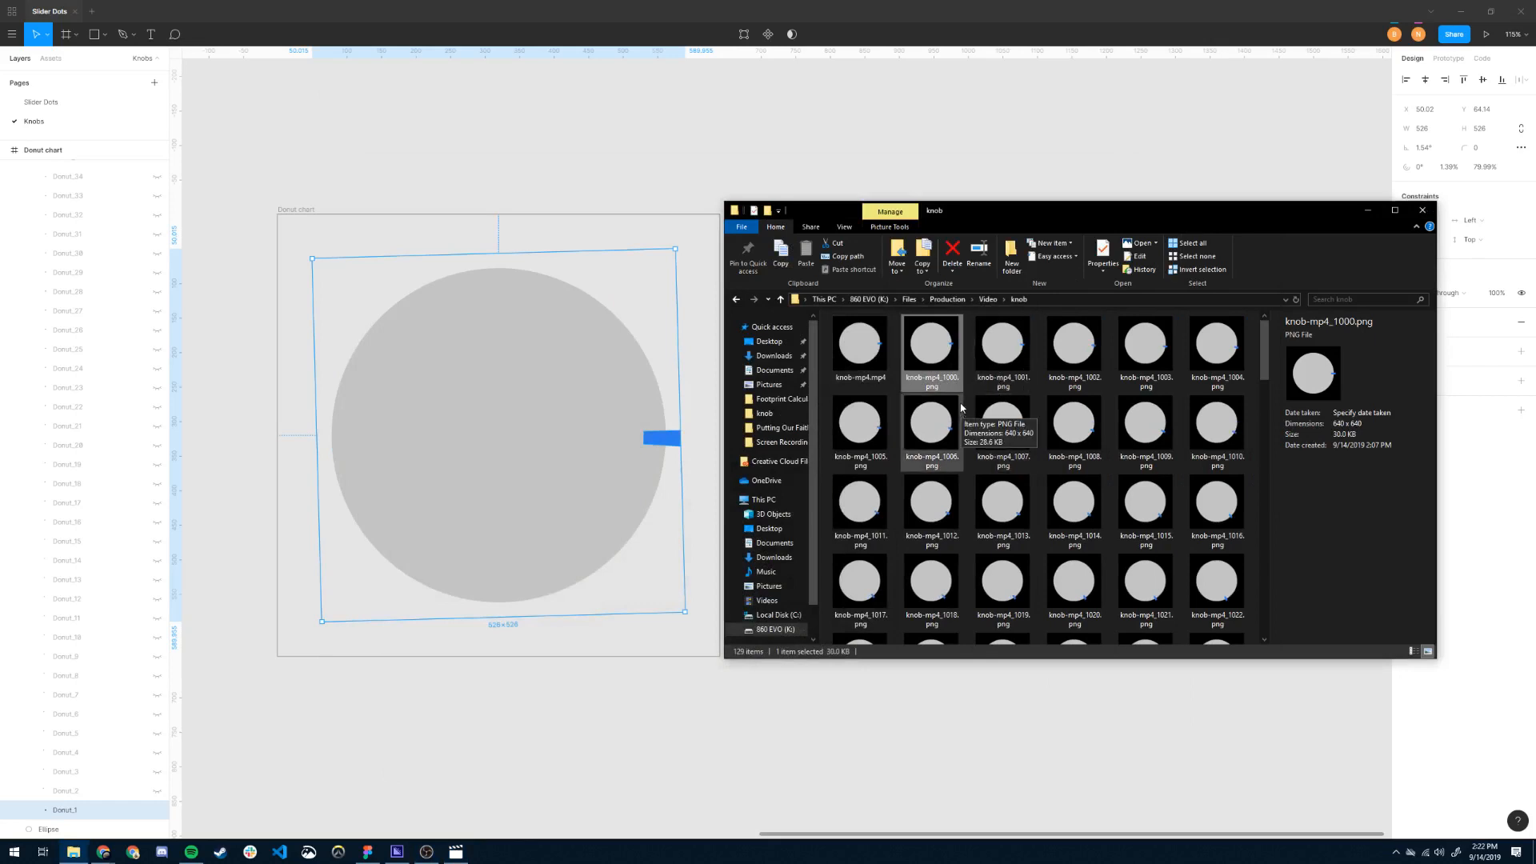
{"action": "scroll", "coordinate": [992, 432], "scroll_direction": "down", "scroll_amount": 10}
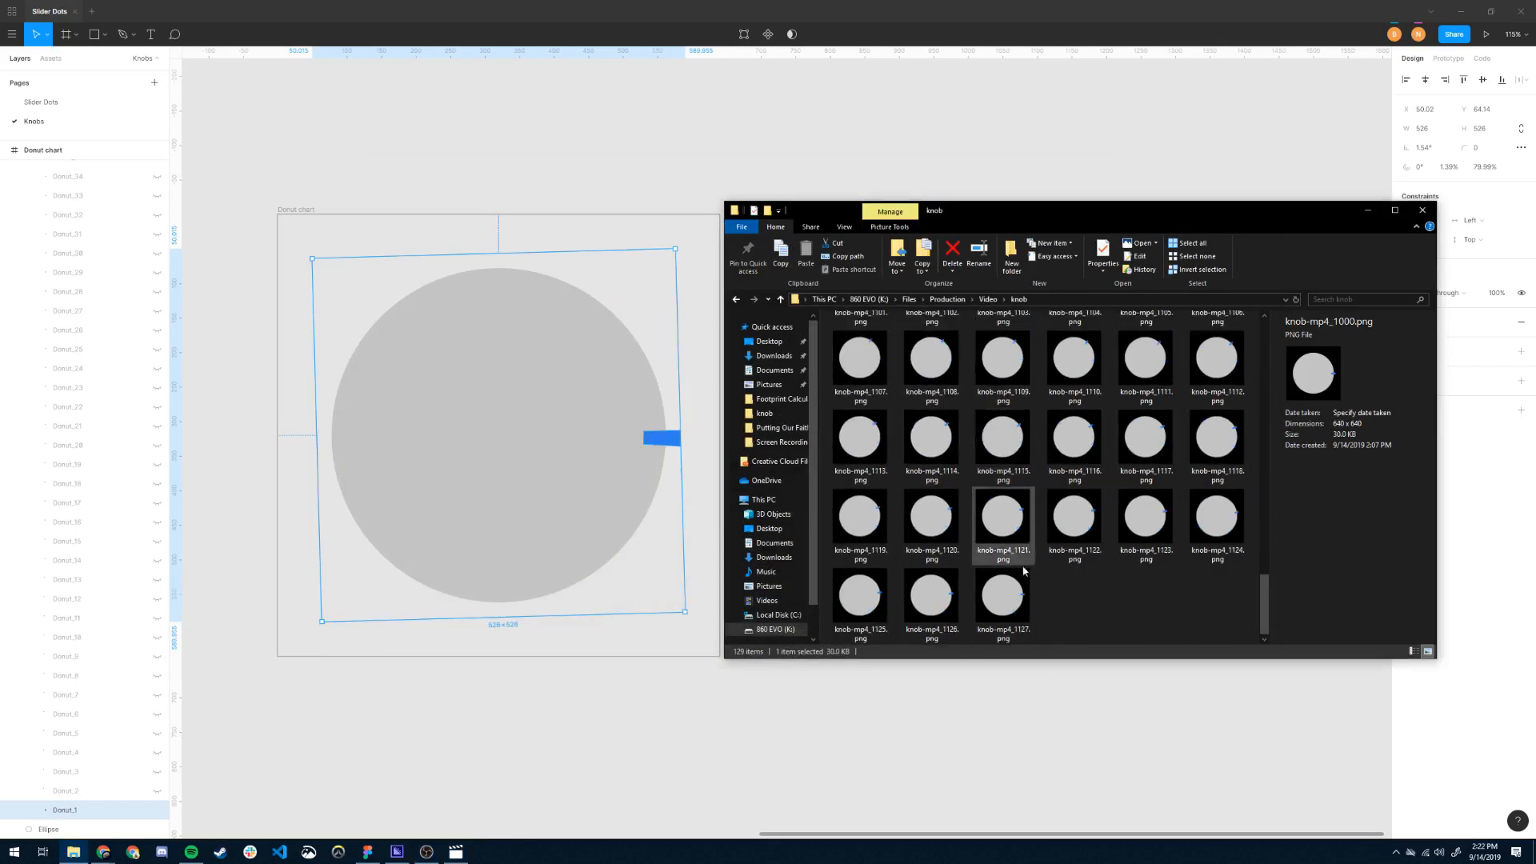
{"action": "left_click", "coordinate": [1003, 596], "text": "shift"}
{"action": "scroll", "coordinate": [1184, 448], "scroll_direction": "up", "scroll_amount": 10}
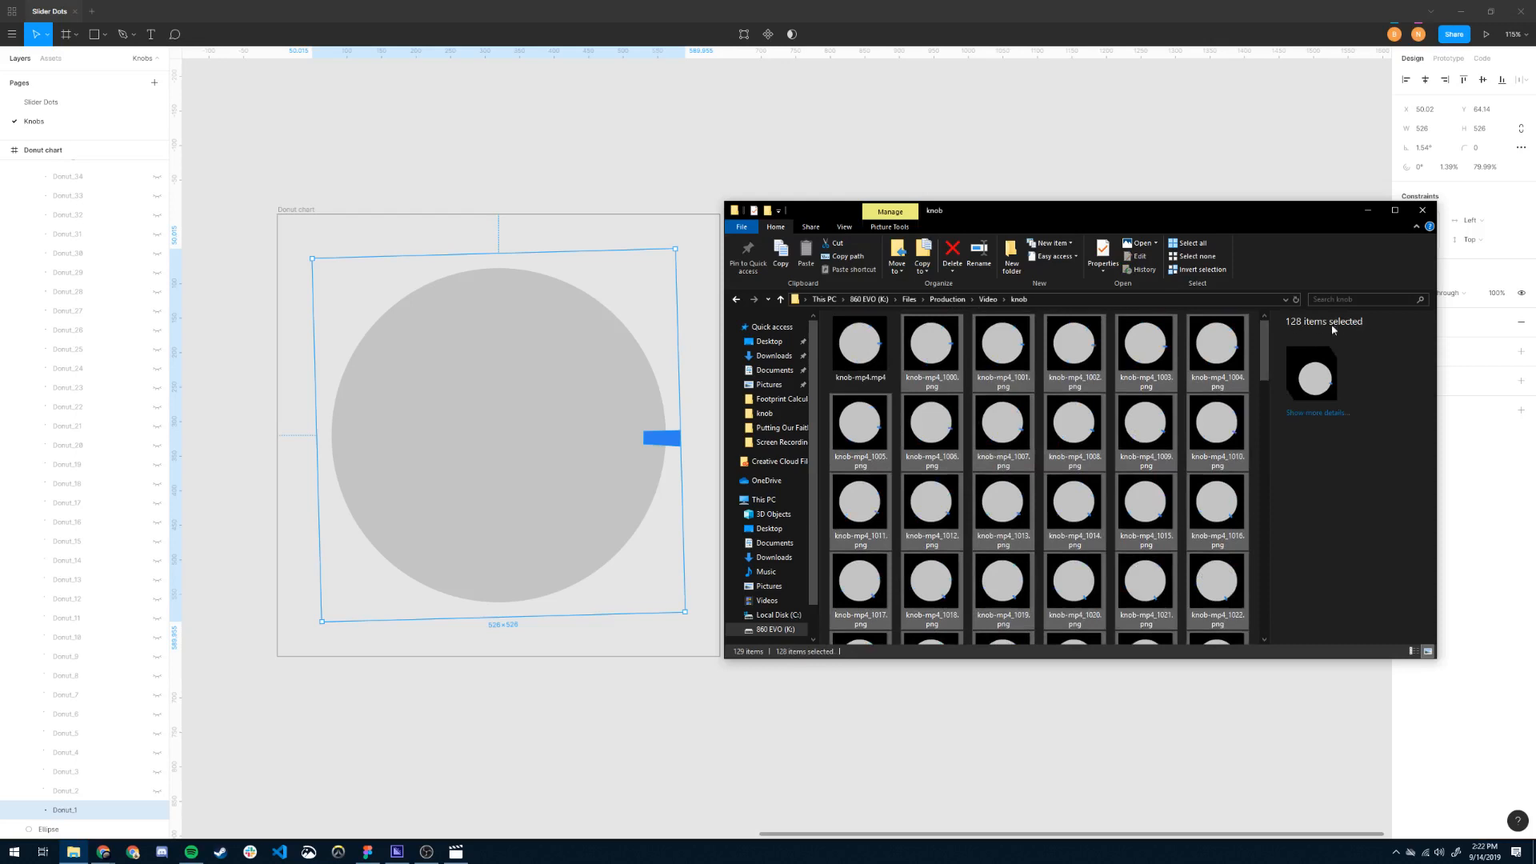
{"action": "left_click", "coordinate": [1074, 432]}
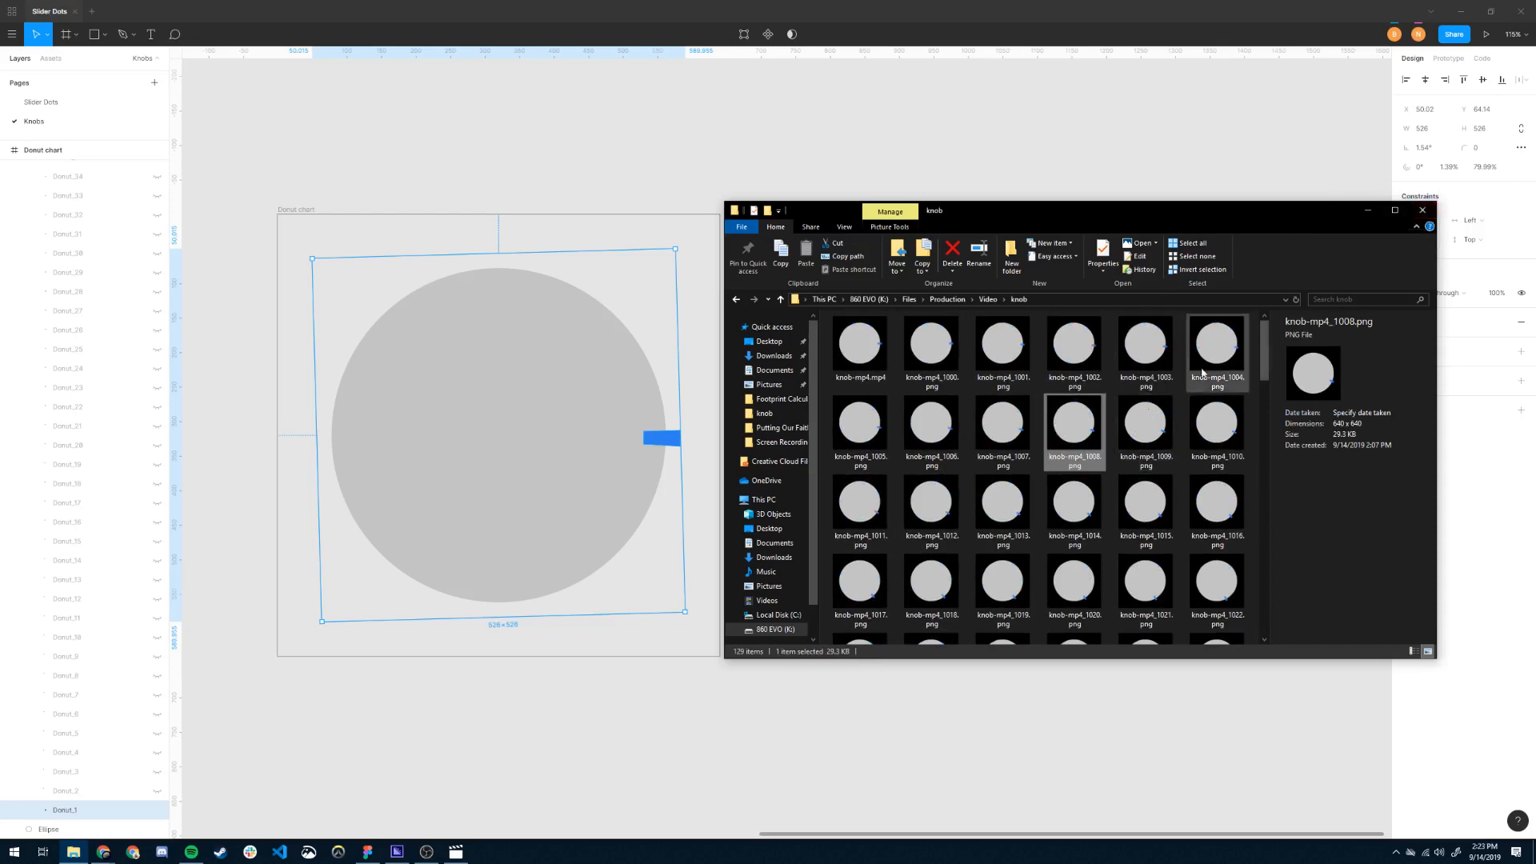
{"action": "left_click", "coordinate": [1424, 212]}
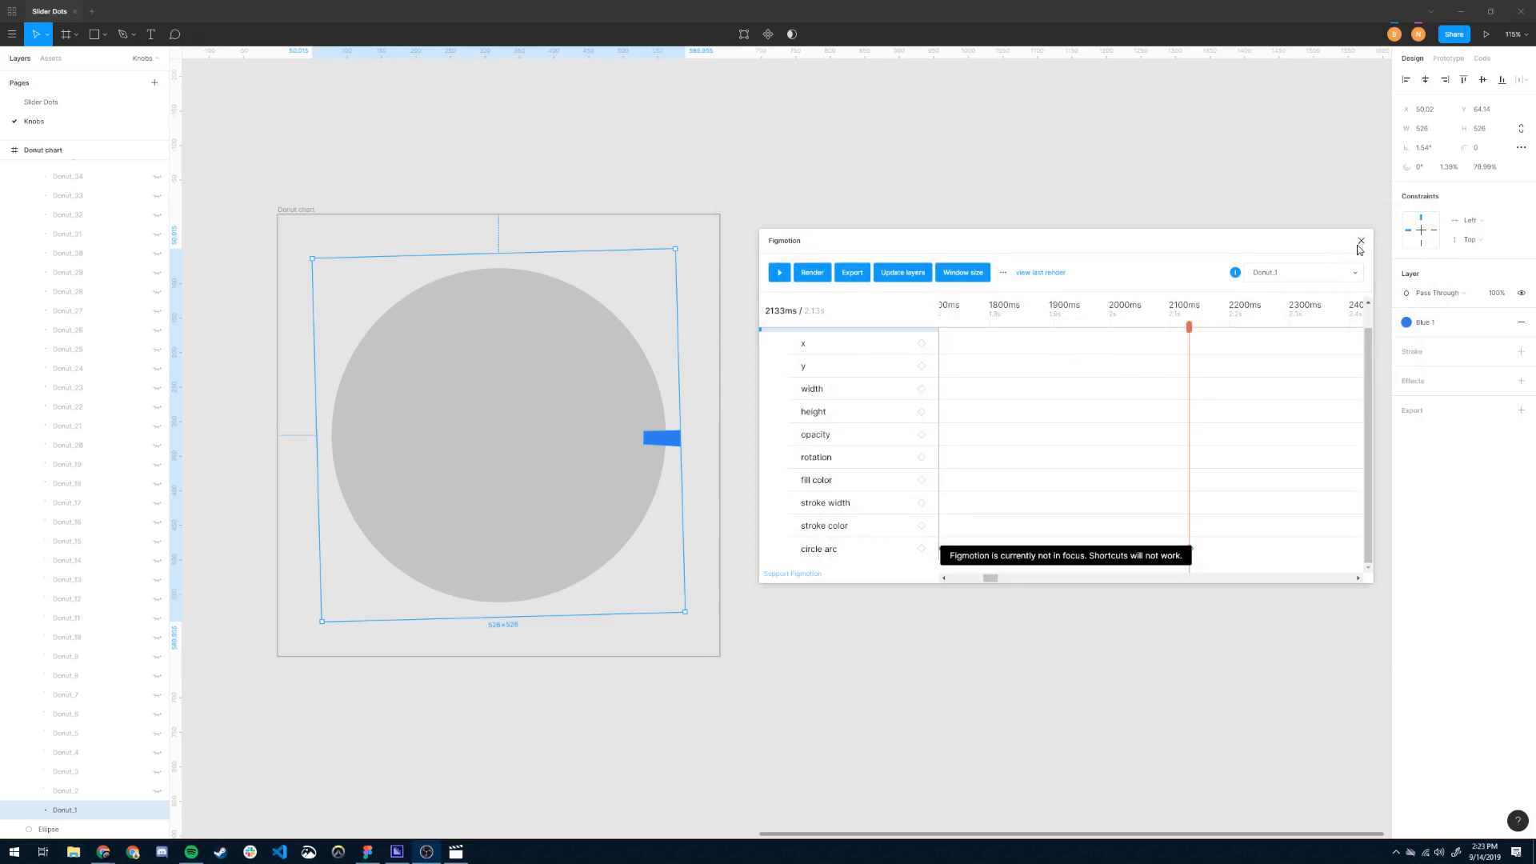
Scrub the Figmotion timeline from 0 ms to about 2132 ms to preview the blue marker's rotation, and close the plugin.
{"action": "left_click", "coordinate": [1189, 328]}
{"action": "mouse_move", "coordinate": [1189, 328]}
{"action": "left_mouse_down"}
{"action": "mouse_move", "coordinate": [764, 333]}
{"action": "mouse_move", "coordinate": [1398, 336]}
{"action": "left_mouse_up"}
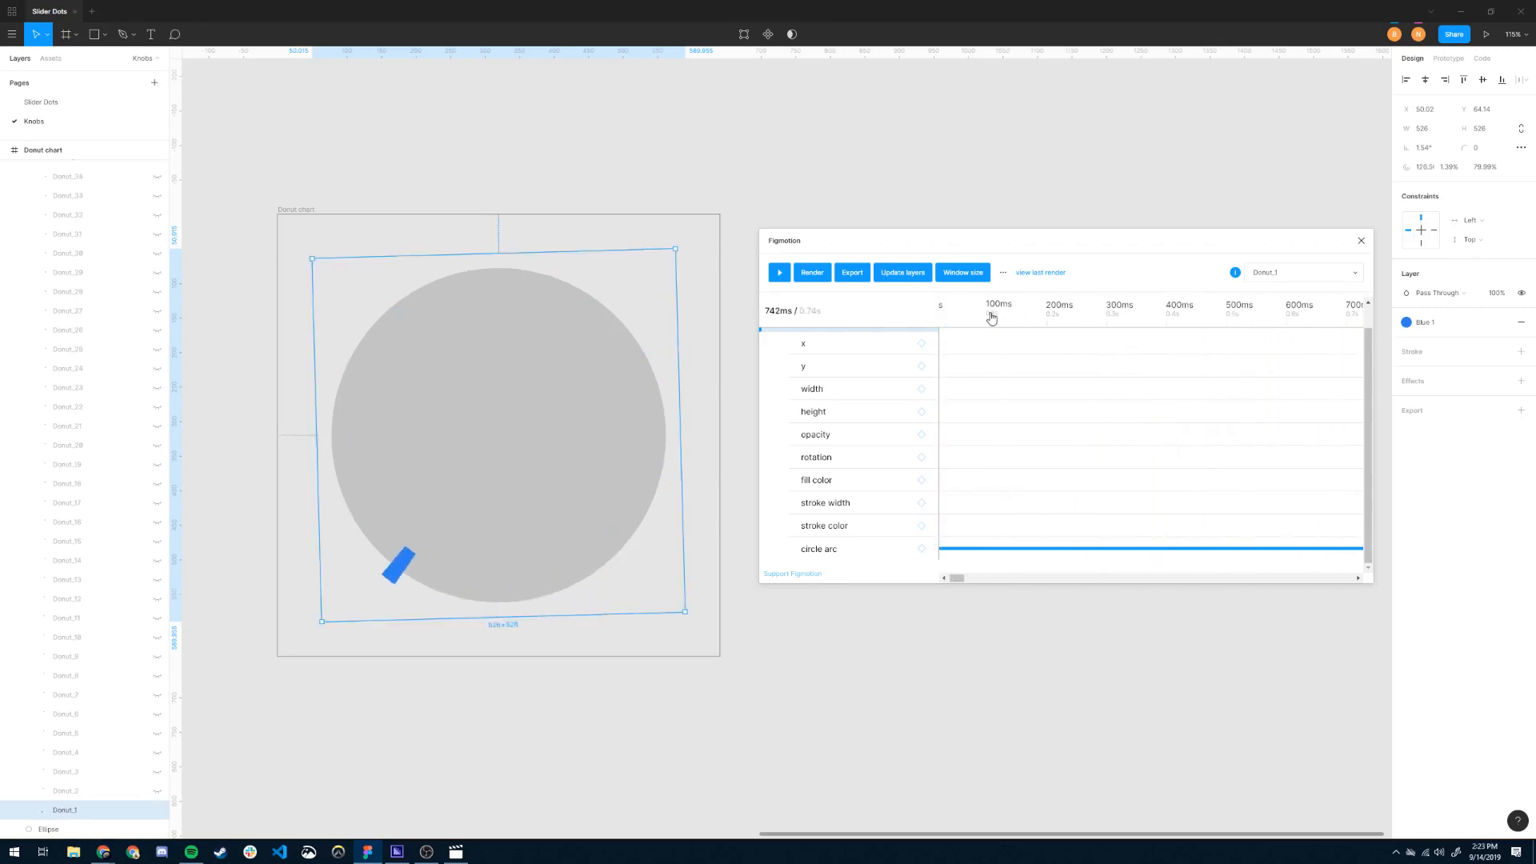
{"action": "left_click_drag", "start_coordinate": [955, 578], "coordinate": [969, 578]}
{"action": "left_click_drag", "start_coordinate": [997, 328], "coordinate": [838, 352]}
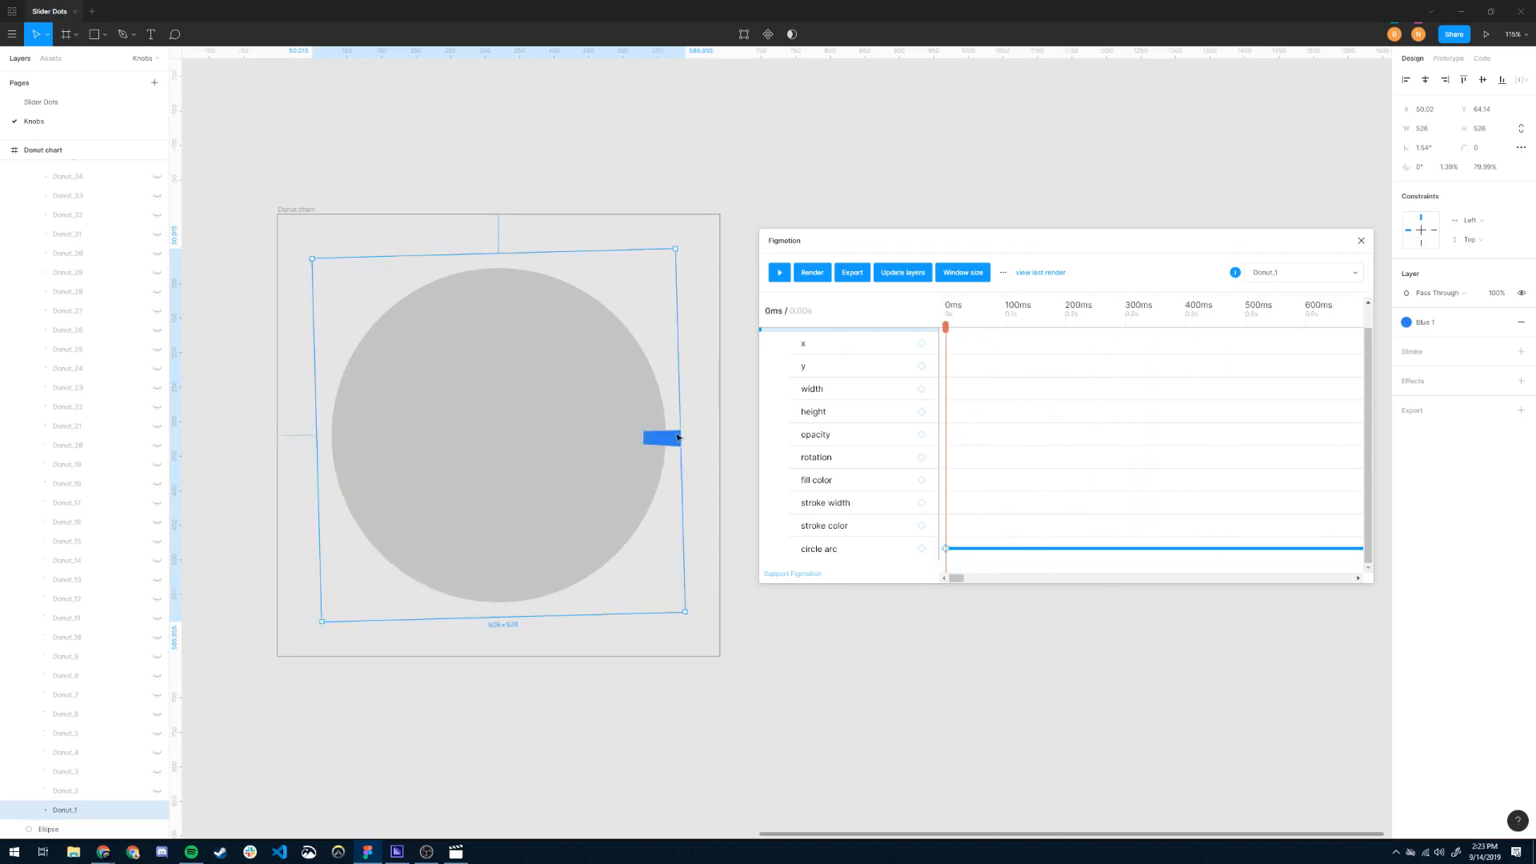
{"action": "left_click_drag", "start_coordinate": [945, 328], "coordinate": [1410, 363]}
{"action": "left_click_drag", "start_coordinate": [956, 577], "coordinate": [996, 578]}
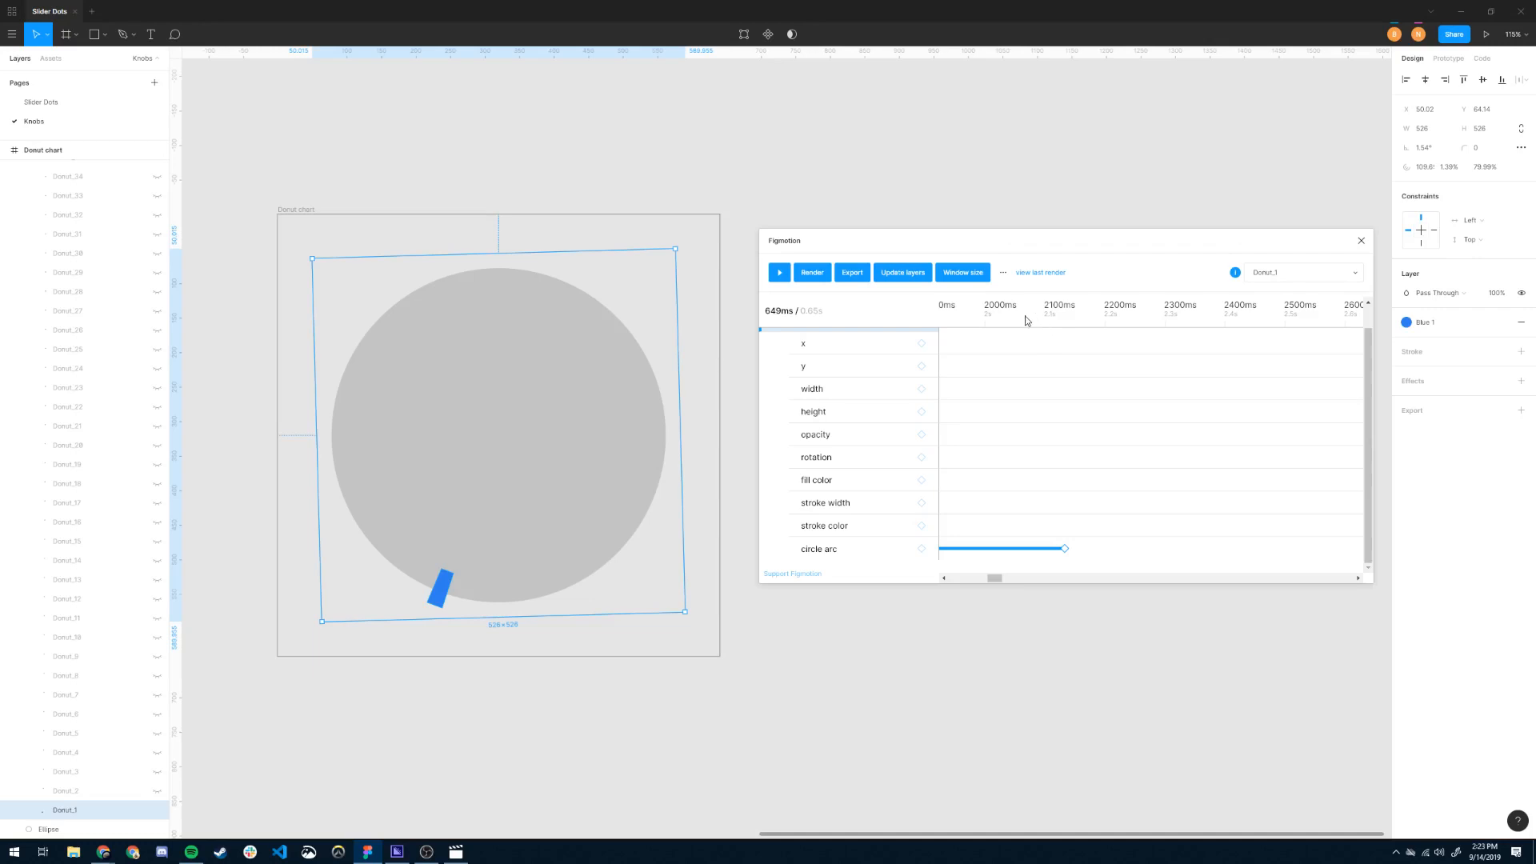
{"action": "mouse_move", "coordinate": [1012, 320]}
{"action": "left_mouse_down"}
{"action": "mouse_move", "coordinate": [1036, 332]}
{"action": "mouse_move", "coordinate": [951, 329]}
{"action": "mouse_move", "coordinate": [1089, 345]}
{"action": "left_mouse_up"}
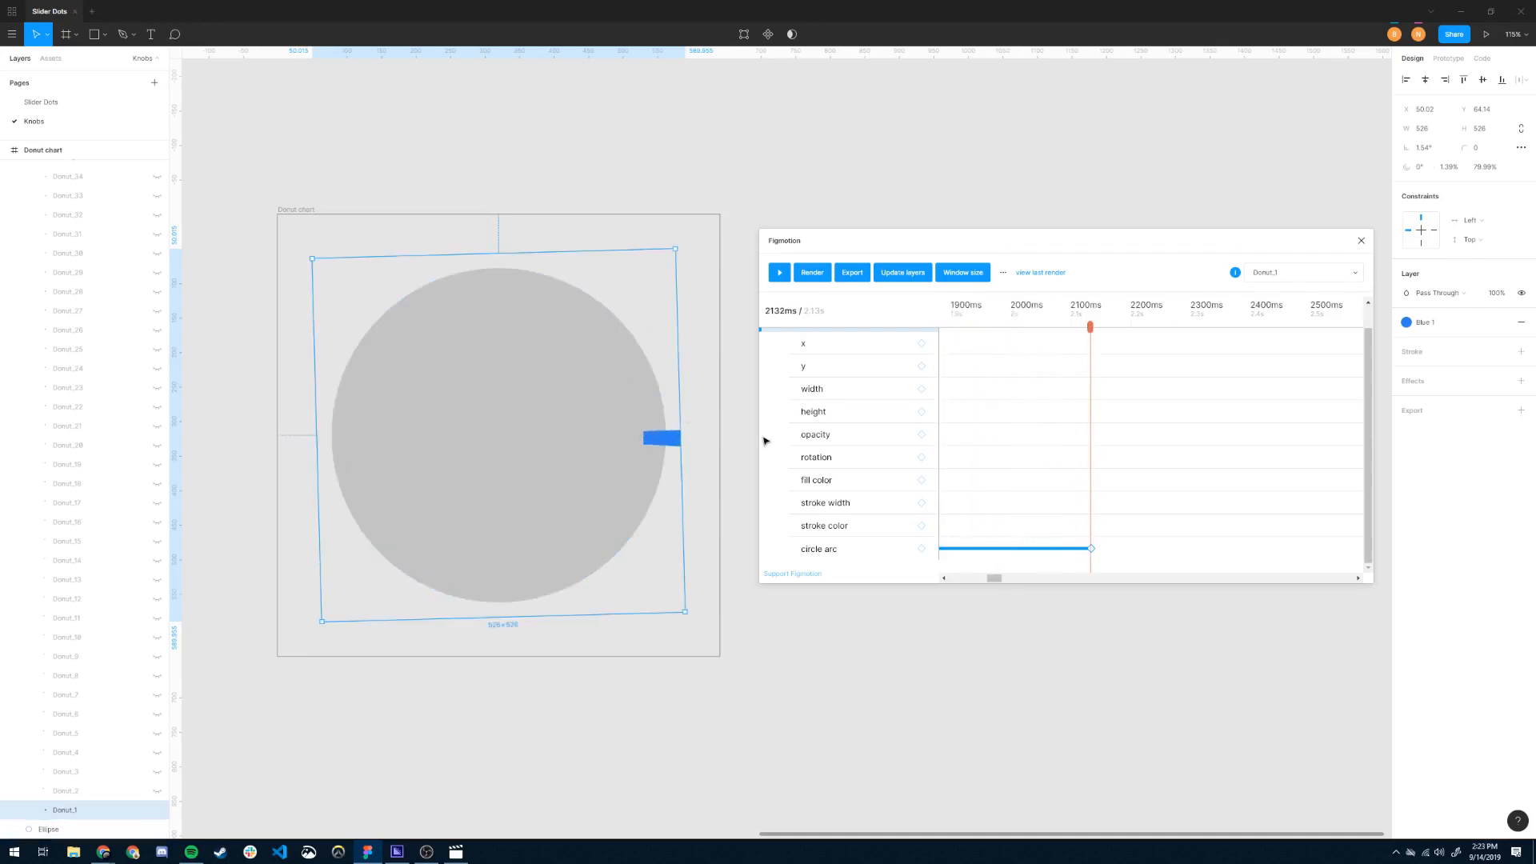
{"action": "left_click", "coordinate": [1361, 241]}
Browse the plugin directory and search it for "figm".
{"action": "scroll", "coordinate": [1000, 339], "scroll_direction": "right", "scroll_amount": 4}
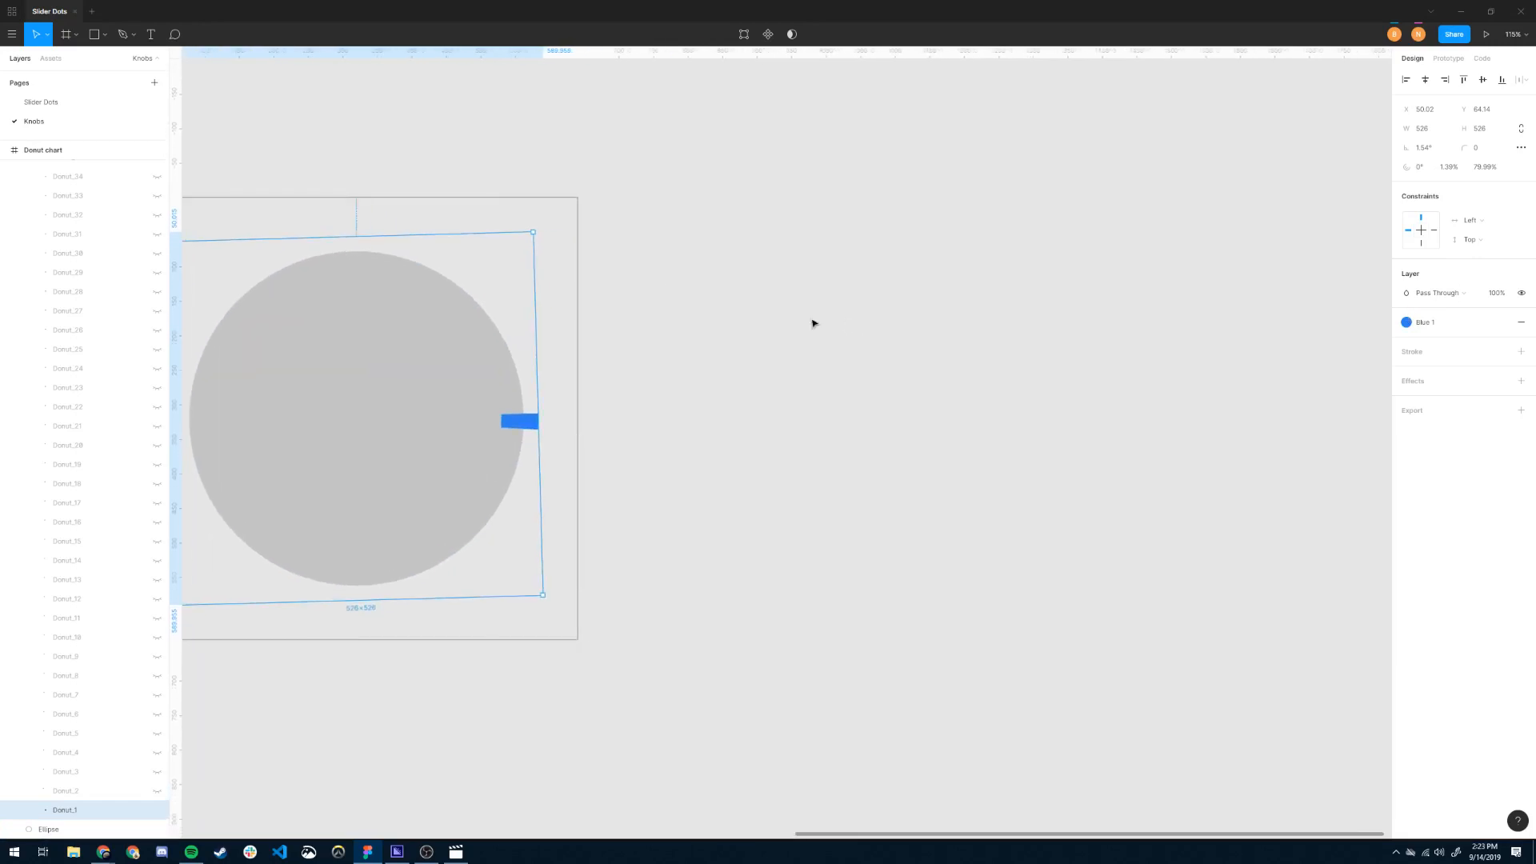
{"action": "left_click", "coordinate": [12, 34]}
{"action": "mouse_move", "coordinate": [80, 196]}
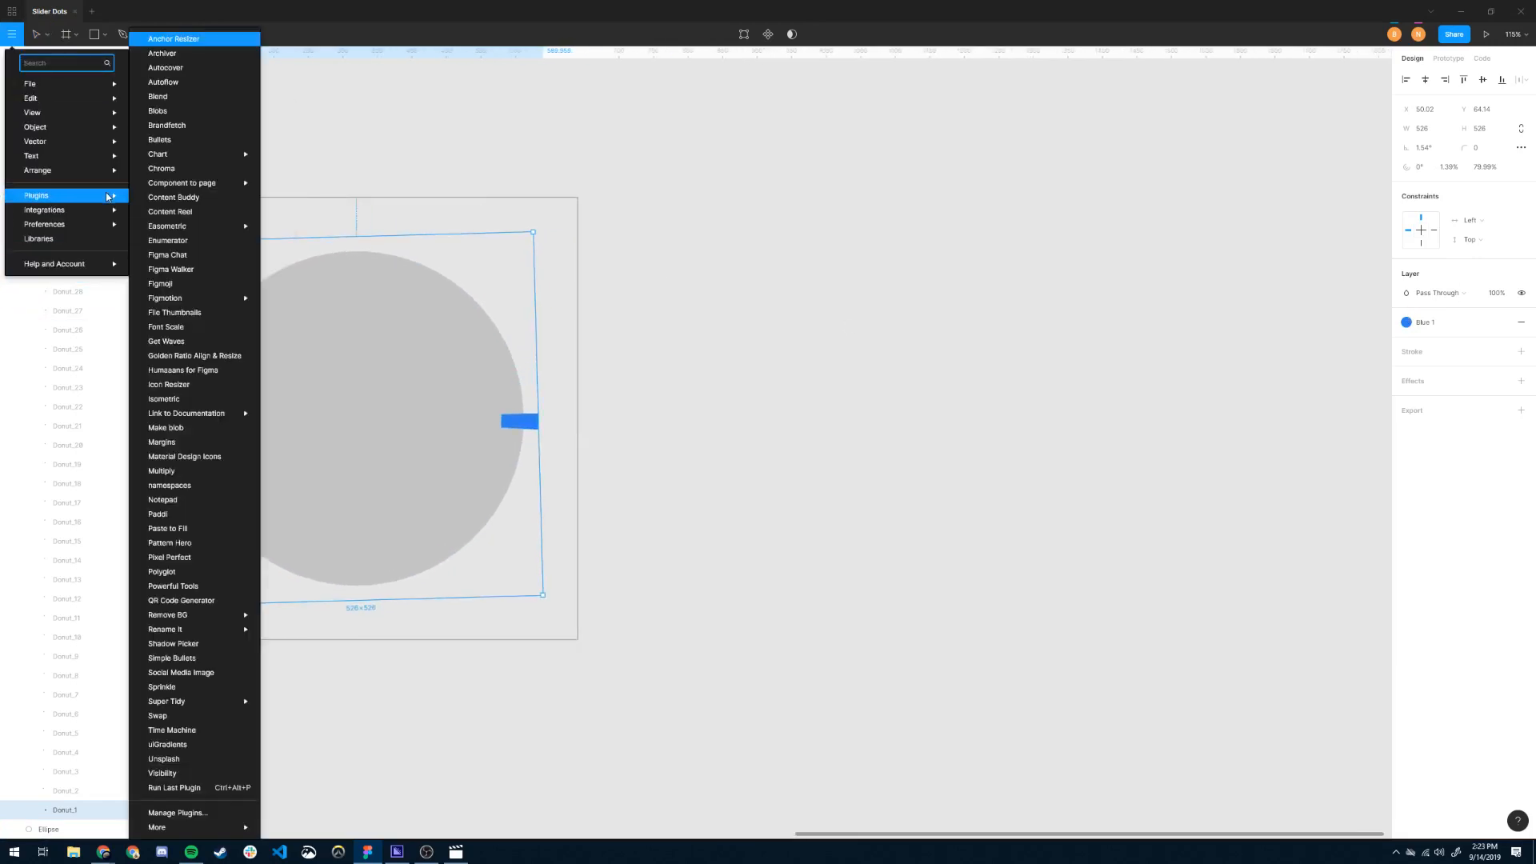
{"action": "left_click", "coordinate": [178, 813]}
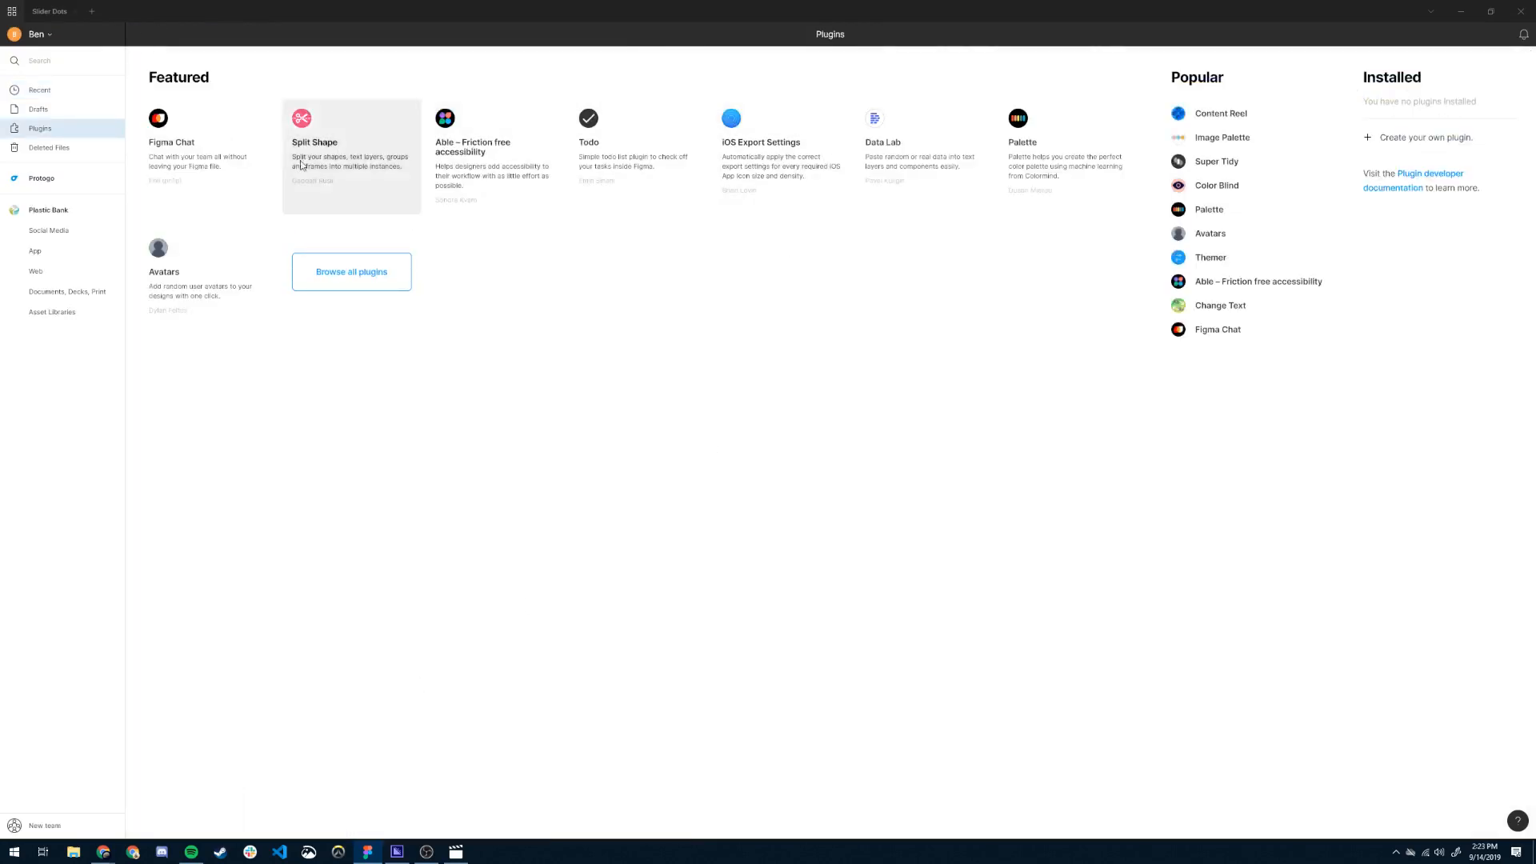
{"action": "left_click", "coordinate": [395, 282]}
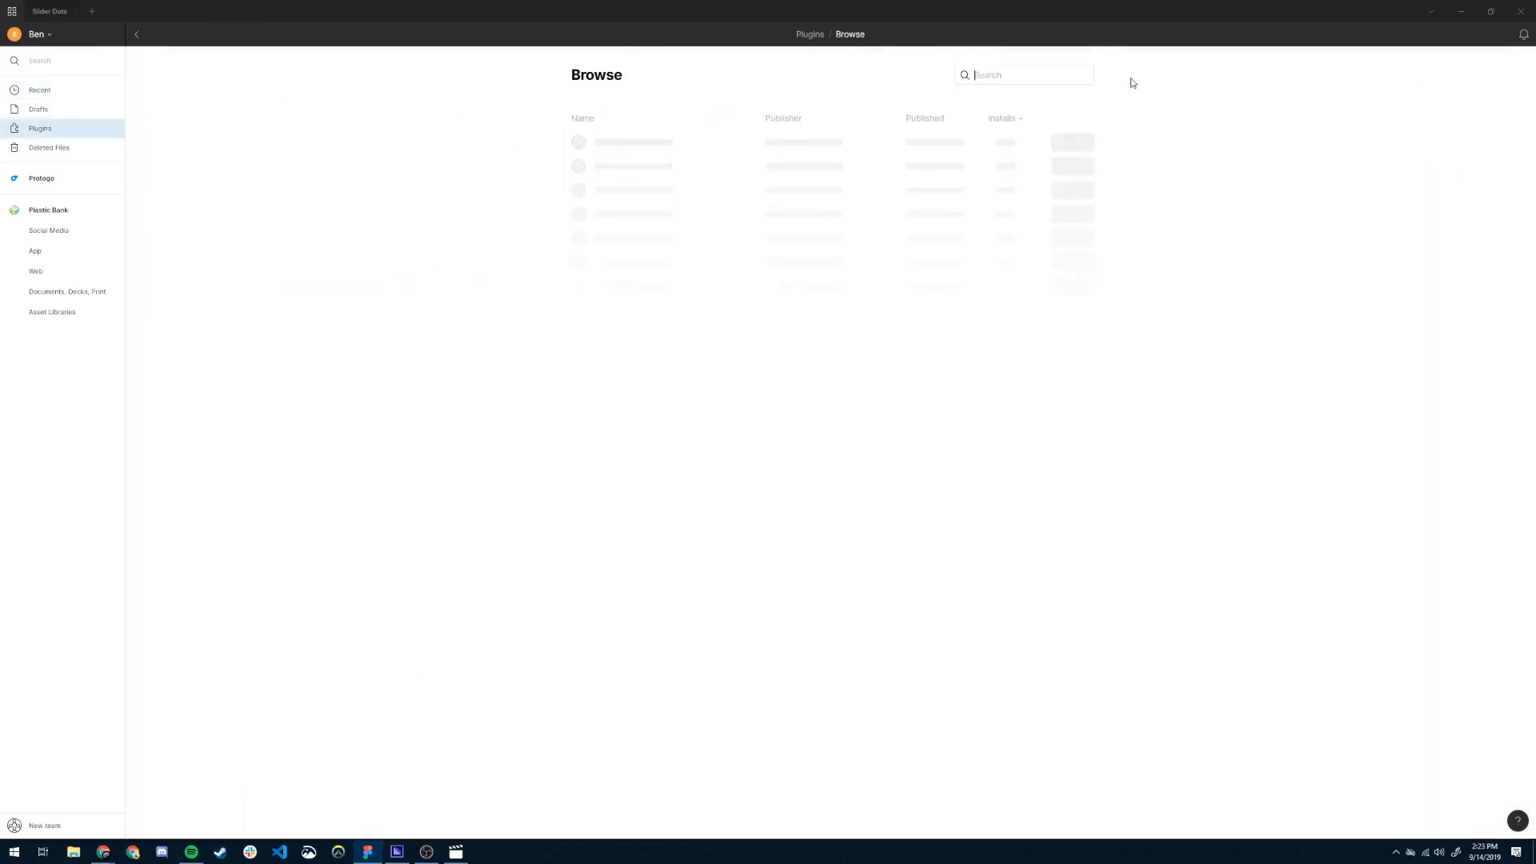
{"action": "type", "text": "figm"}
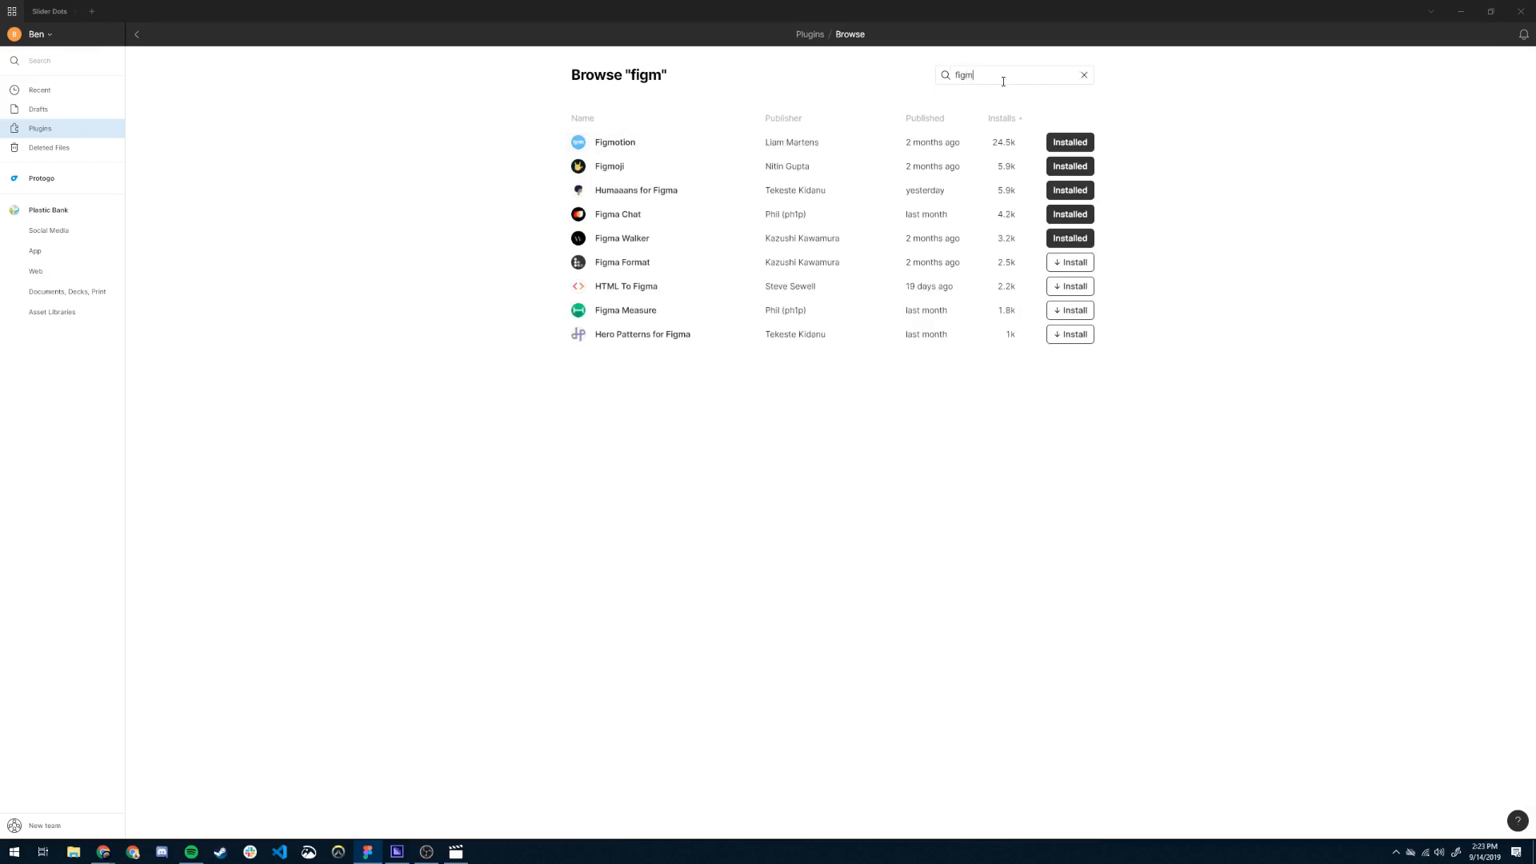
Search the plugin directory for "chart" and return to the Slider Dots file.
{"action": "double_click", "coordinate": [990, 79]}
{"action": "type", "text": "chart"}
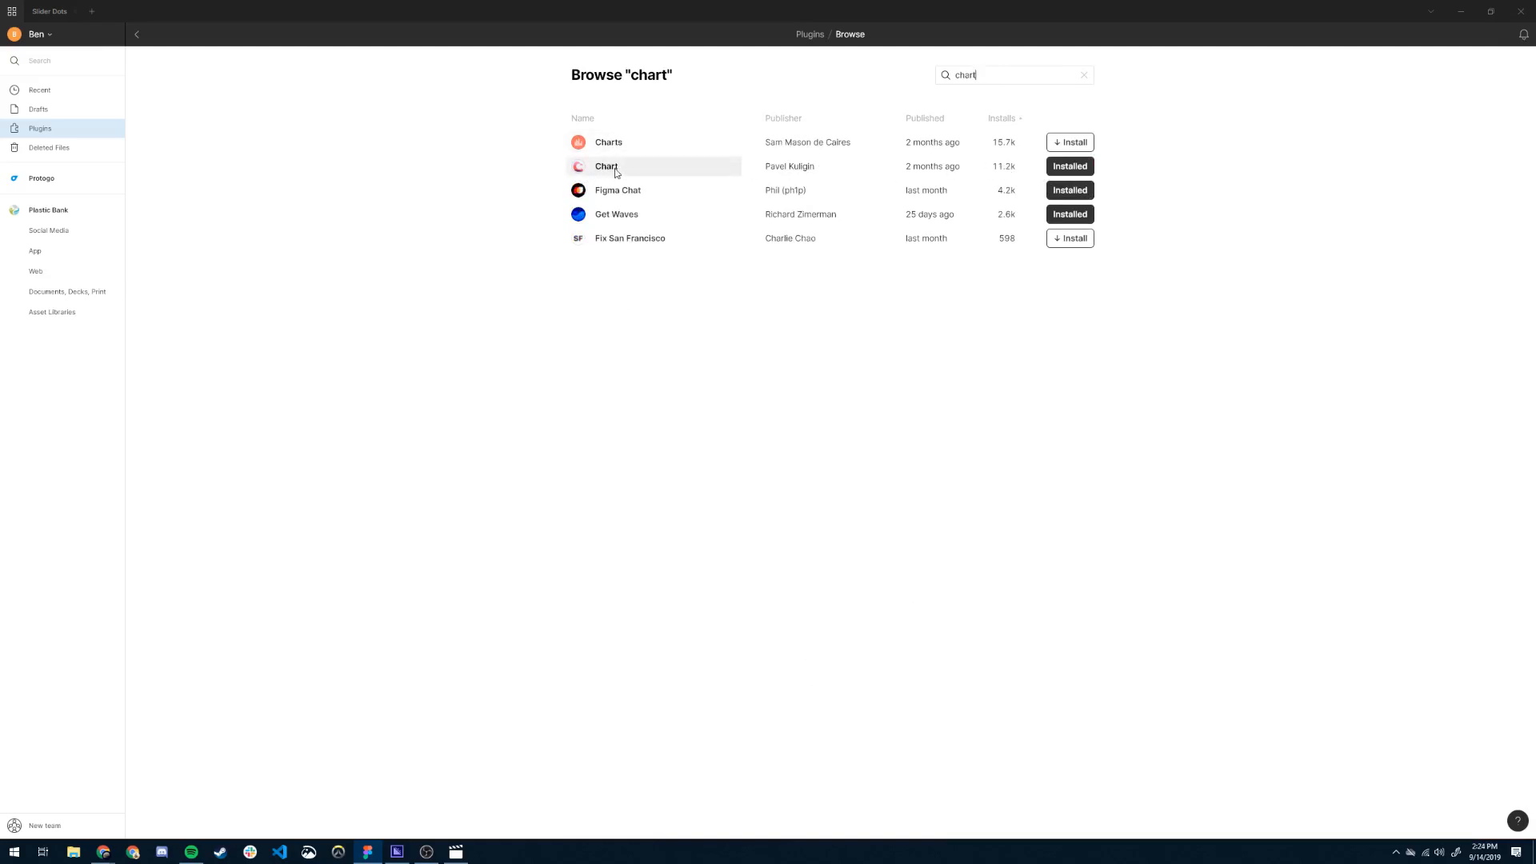
{"action": "left_click", "coordinate": [64, 11]}
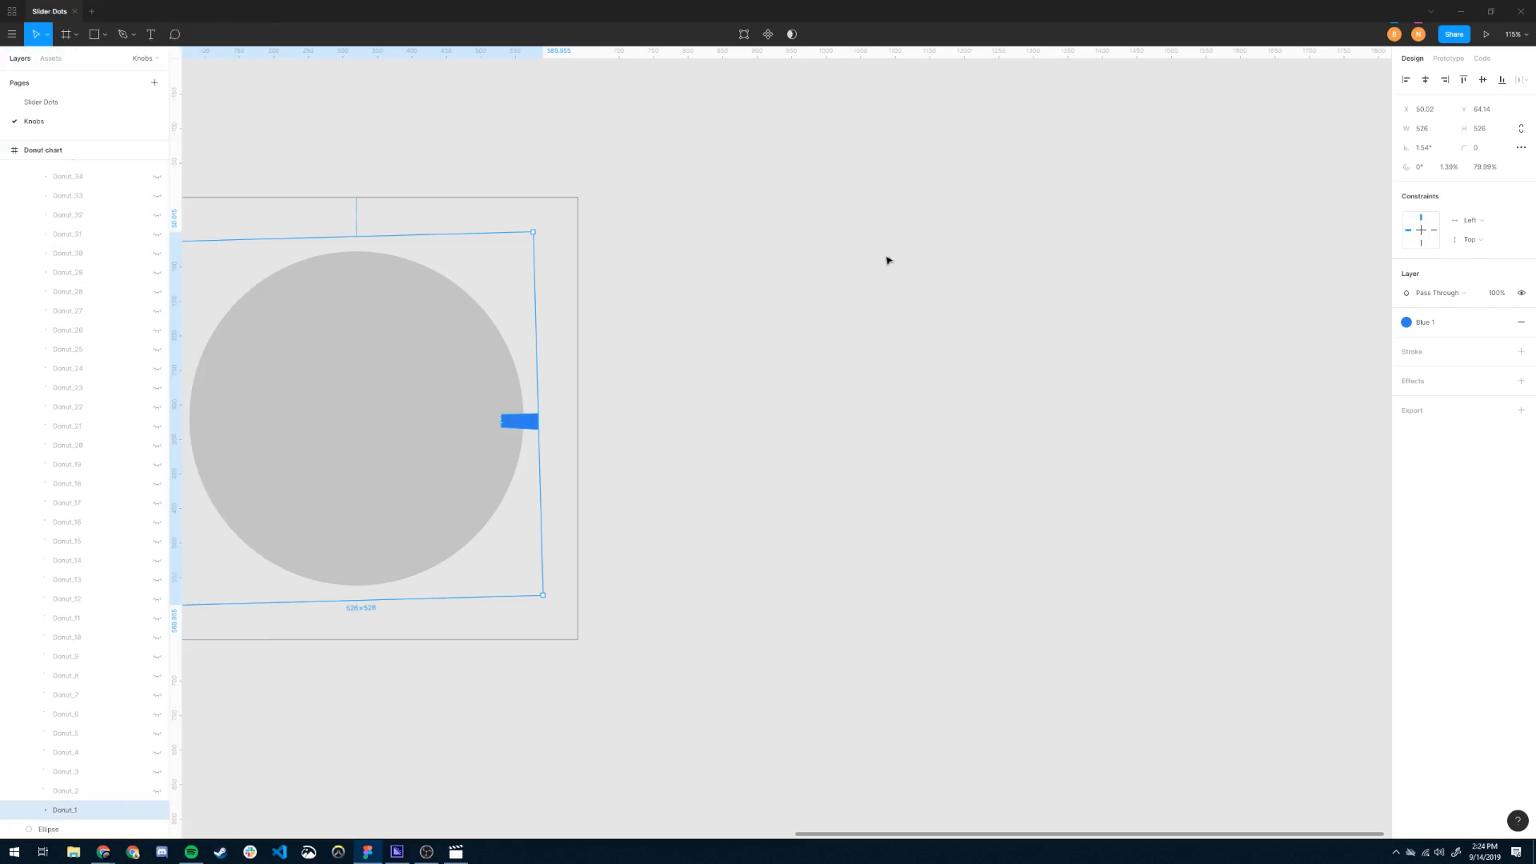
Add a new page to the Slider Dots file and name it Tutorial.
{"action": "left_click_drag", "start_coordinate": [886, 257], "coordinate": [608, 252]}
{"action": "scroll", "coordinate": [586, 270], "scroll_direction": "down", "scroll_amount": 4}
{"action": "left_click", "coordinate": [314, 187]}
{"action": "left_click_drag", "start_coordinate": [291, 195], "coordinate": [312, 204]}
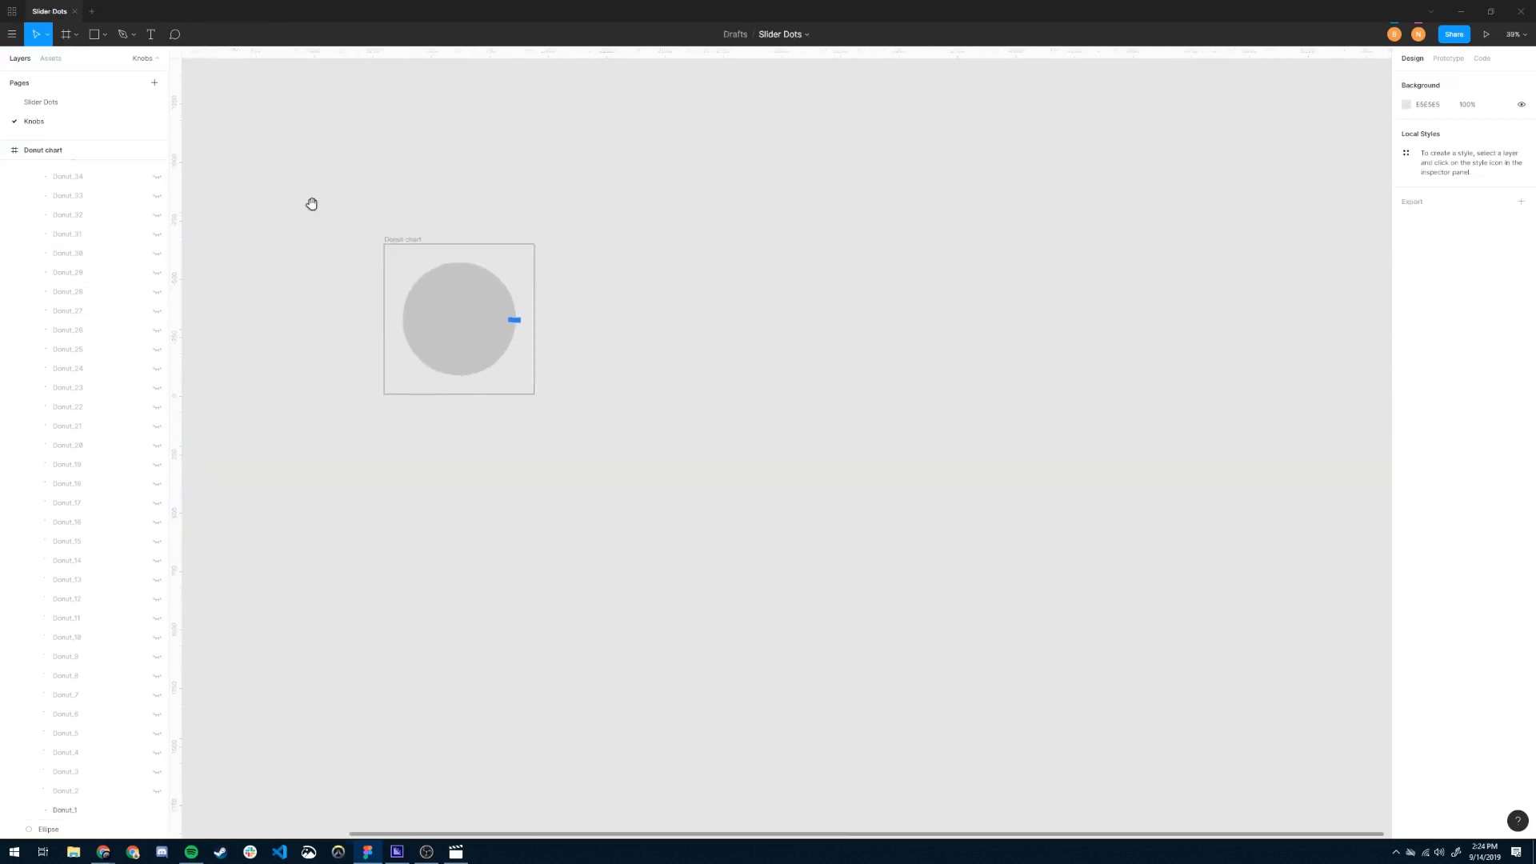
{"action": "left_click", "coordinate": [154, 82]}
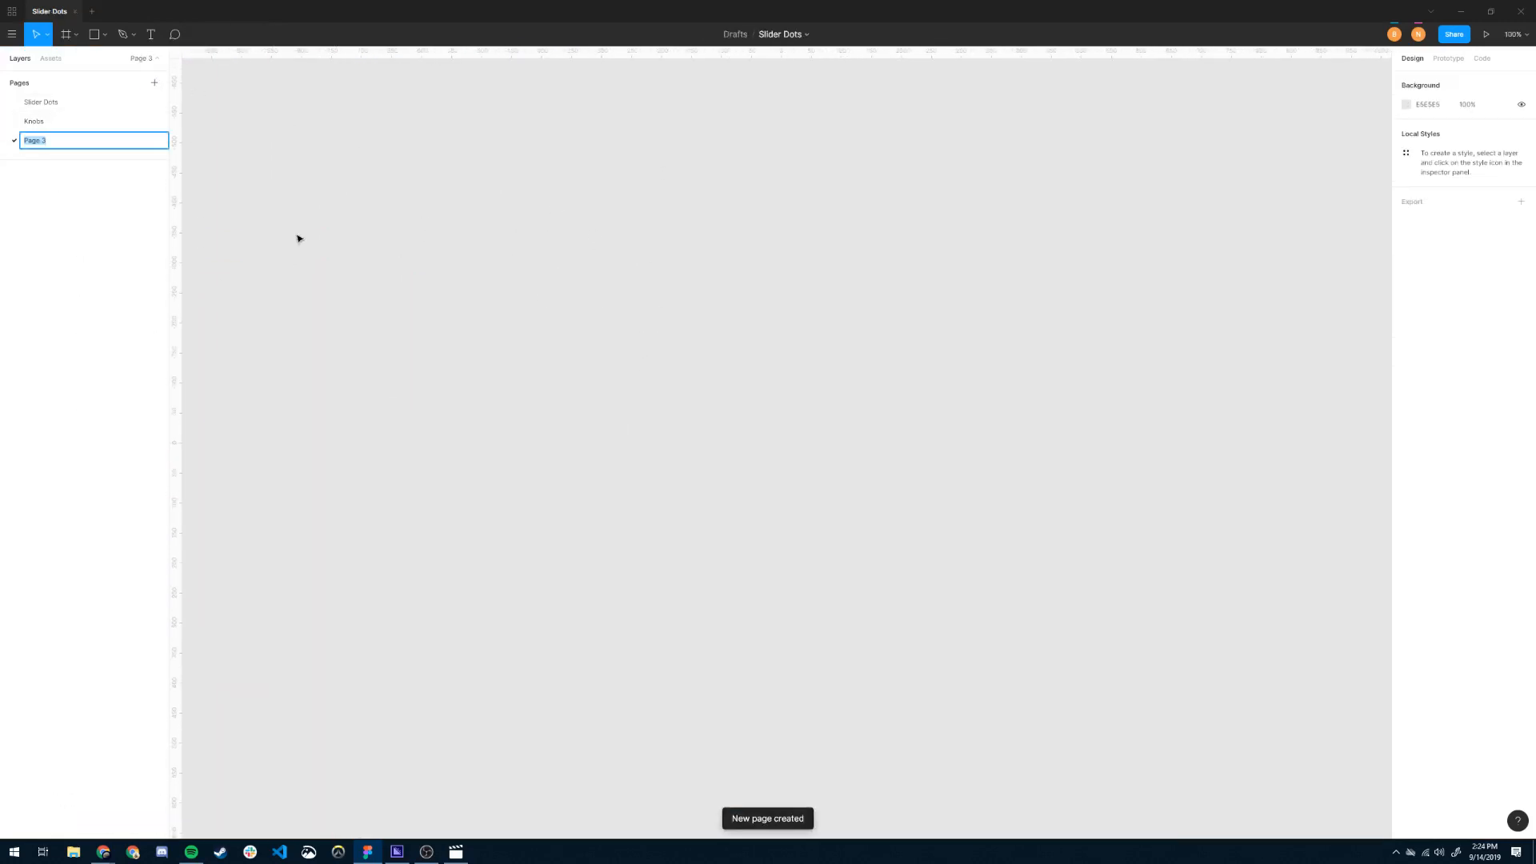
{"action": "type", "text": "Tutoria"}
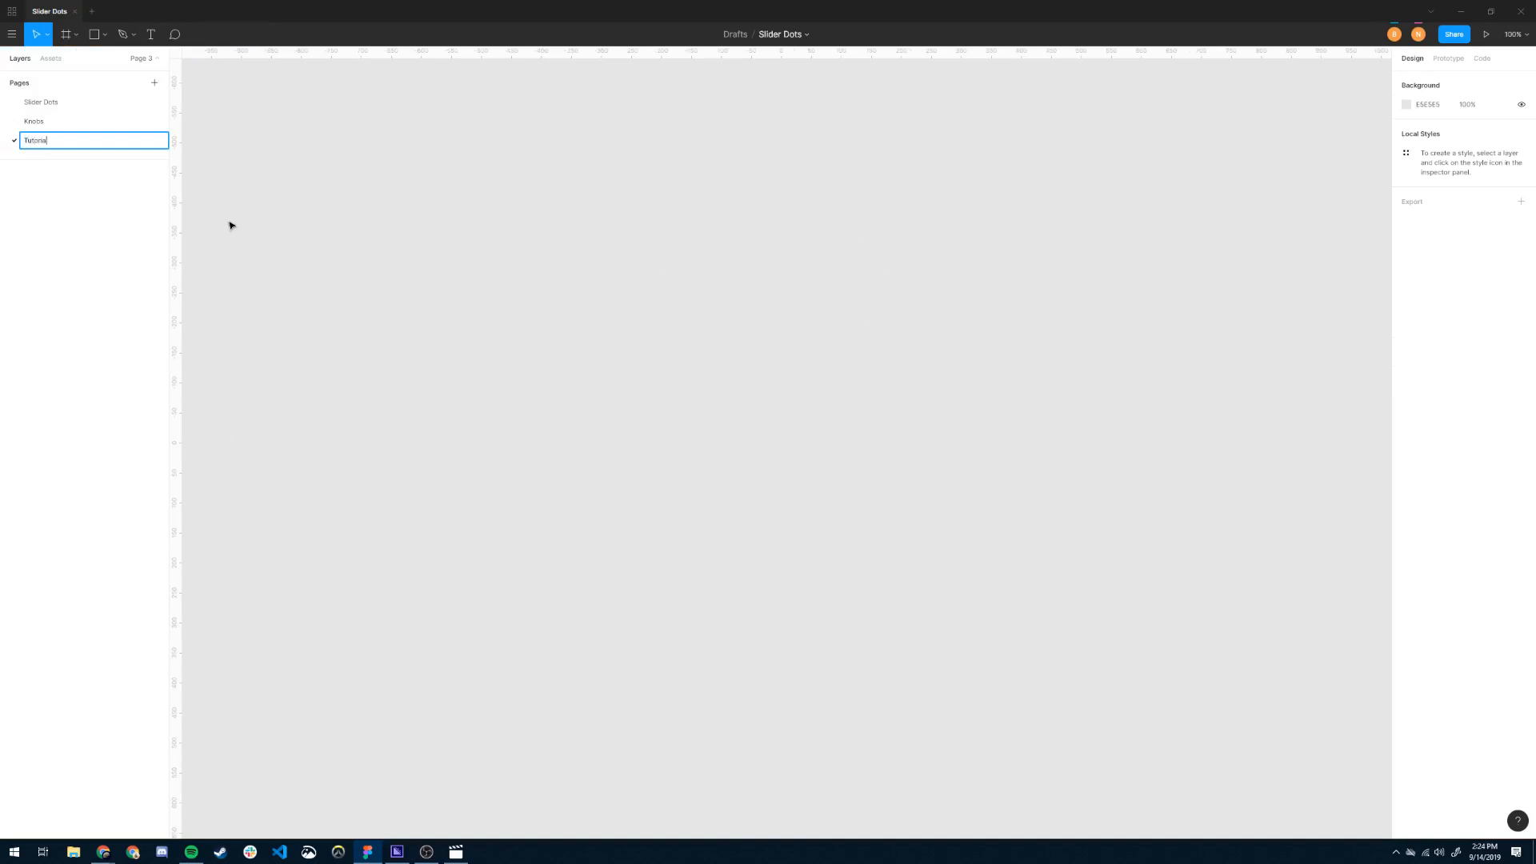
{"action": "type", "text": "l"}
{"action": "key", "text": "Return"}
{"action": "left_click_drag", "start_coordinate": [576, 217], "coordinate": [480, 243]}
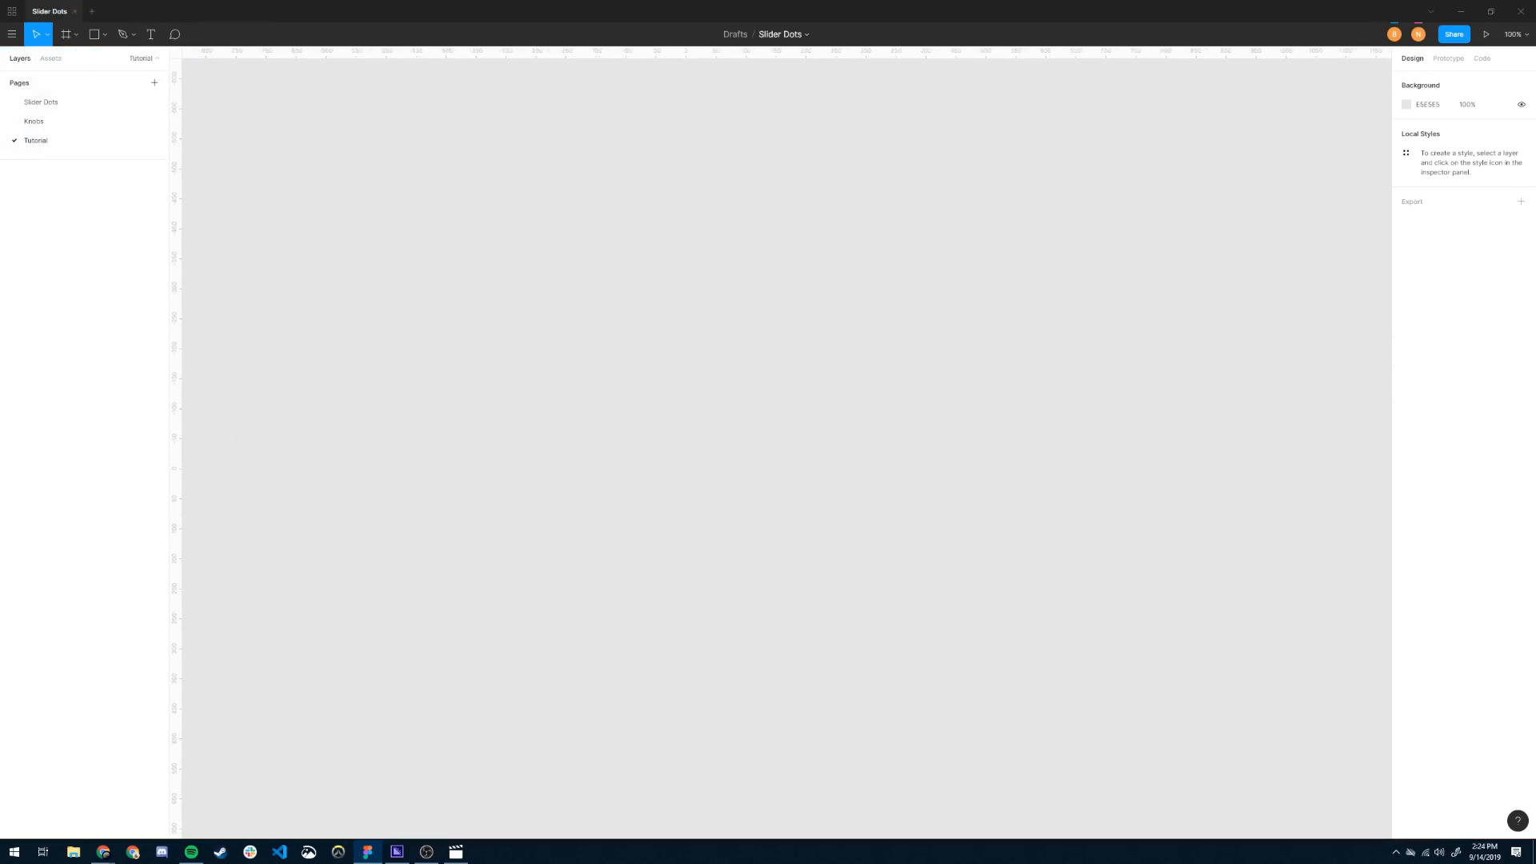
Run the Chart plugin's Create Chart command on the empty Tutorial page.
{"action": "left_click", "coordinate": [14, 36]}
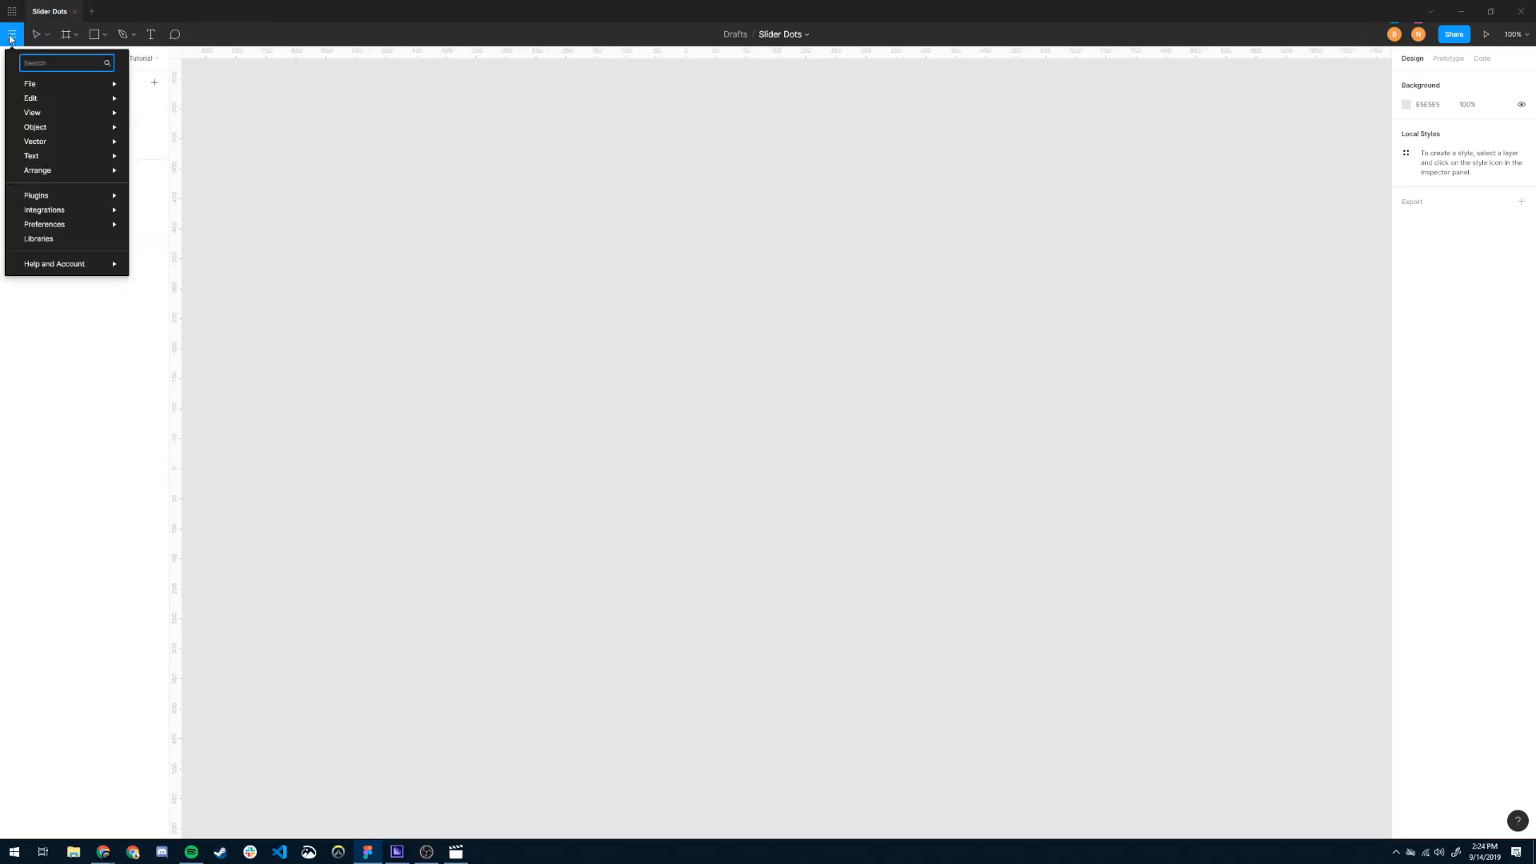
{"action": "mouse_move", "coordinate": [96, 196]}
{"action": "mouse_move", "coordinate": [168, 160]}
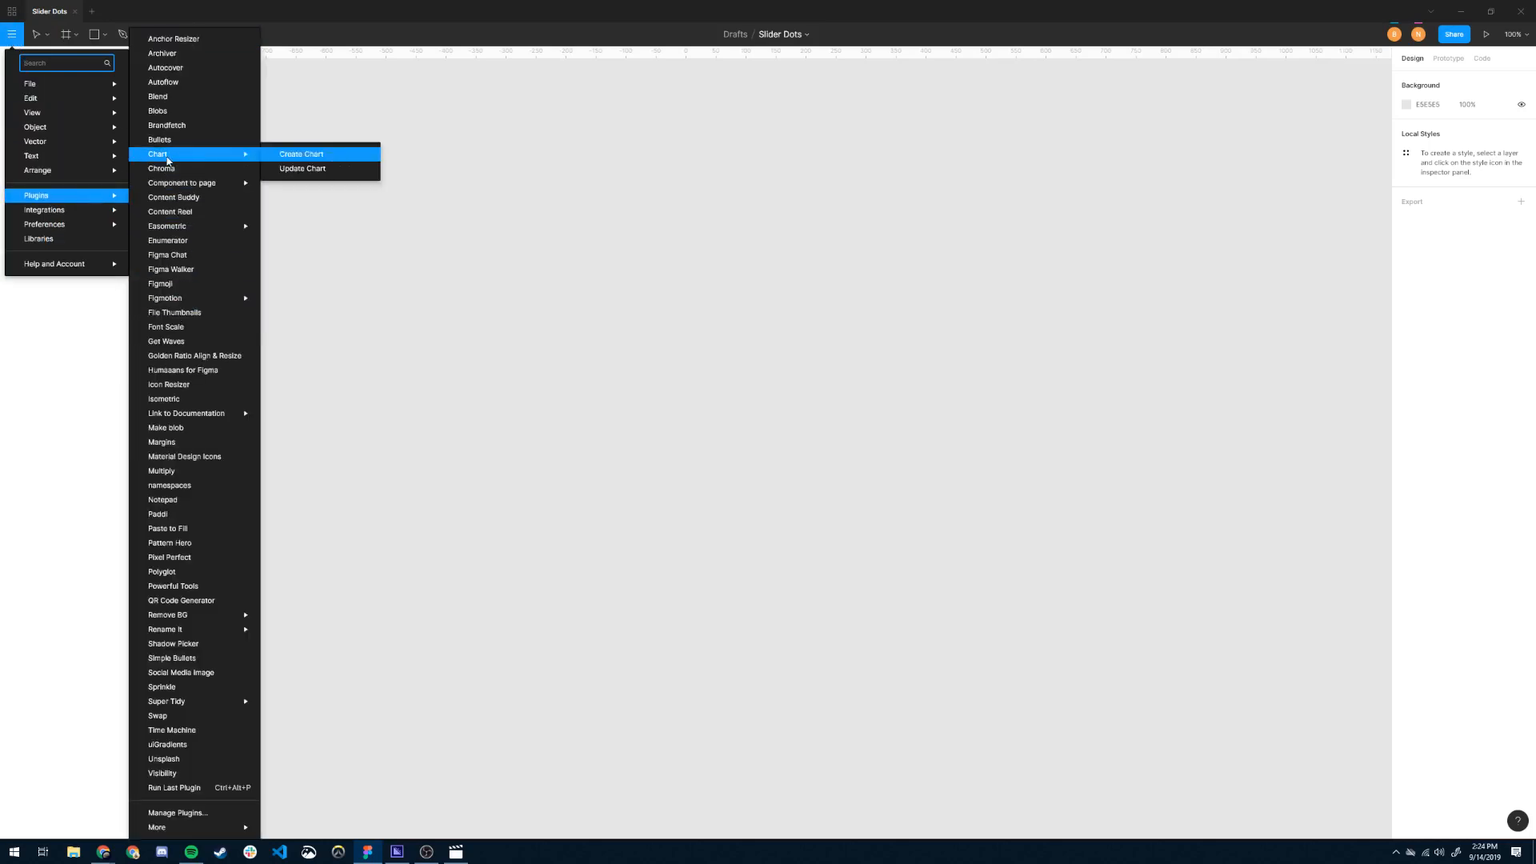
{"action": "left_click", "coordinate": [314, 157]}
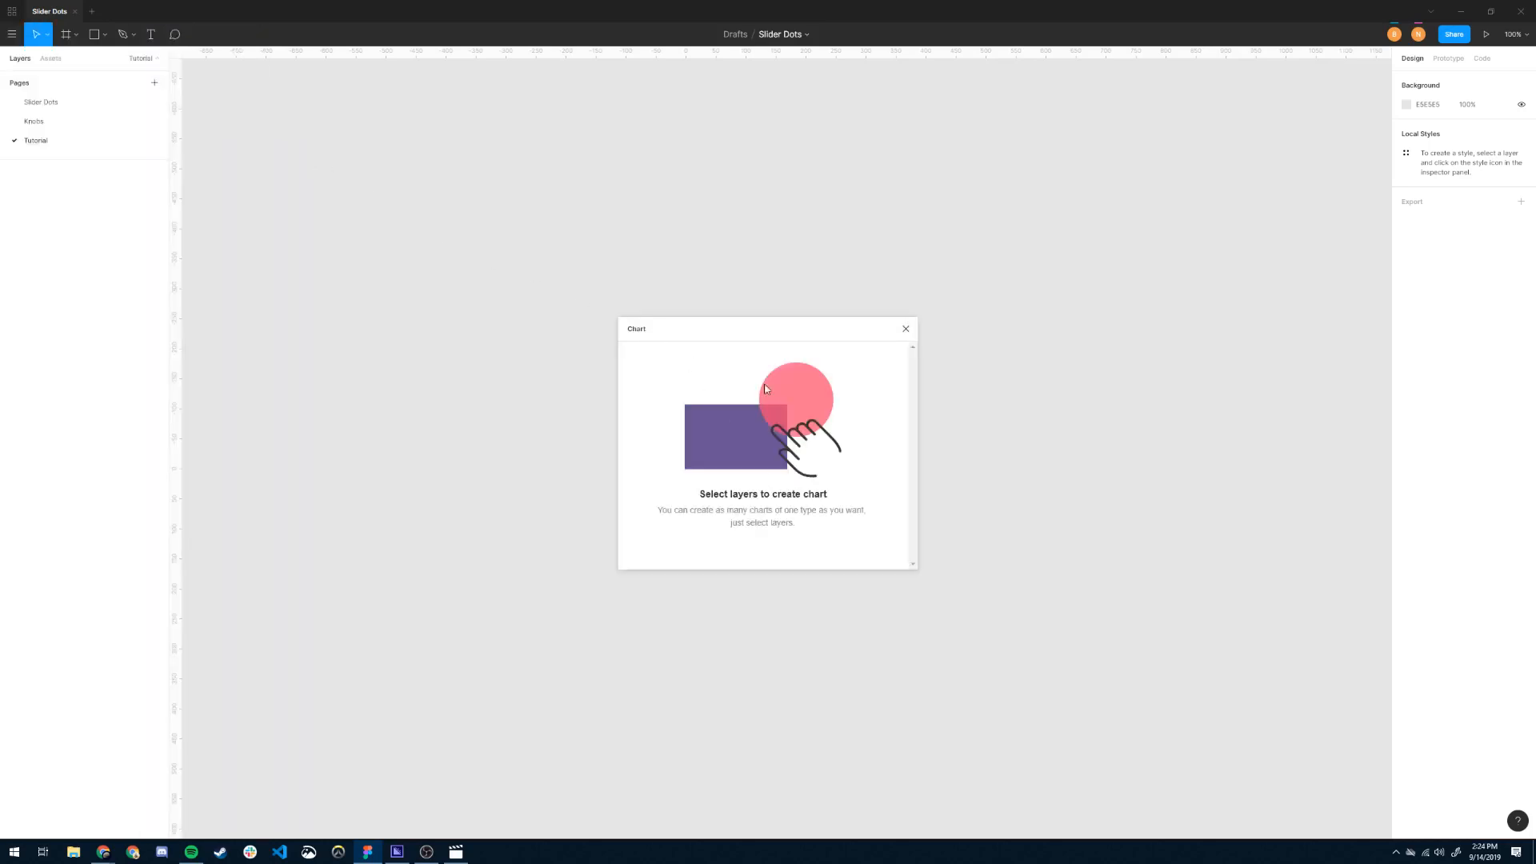
Draw a frame about 847 × 669 on the canvas and move the Chart window beside it.
{"action": "left_click", "coordinate": [76, 34]}
{"action": "left_click", "coordinate": [71, 58]}
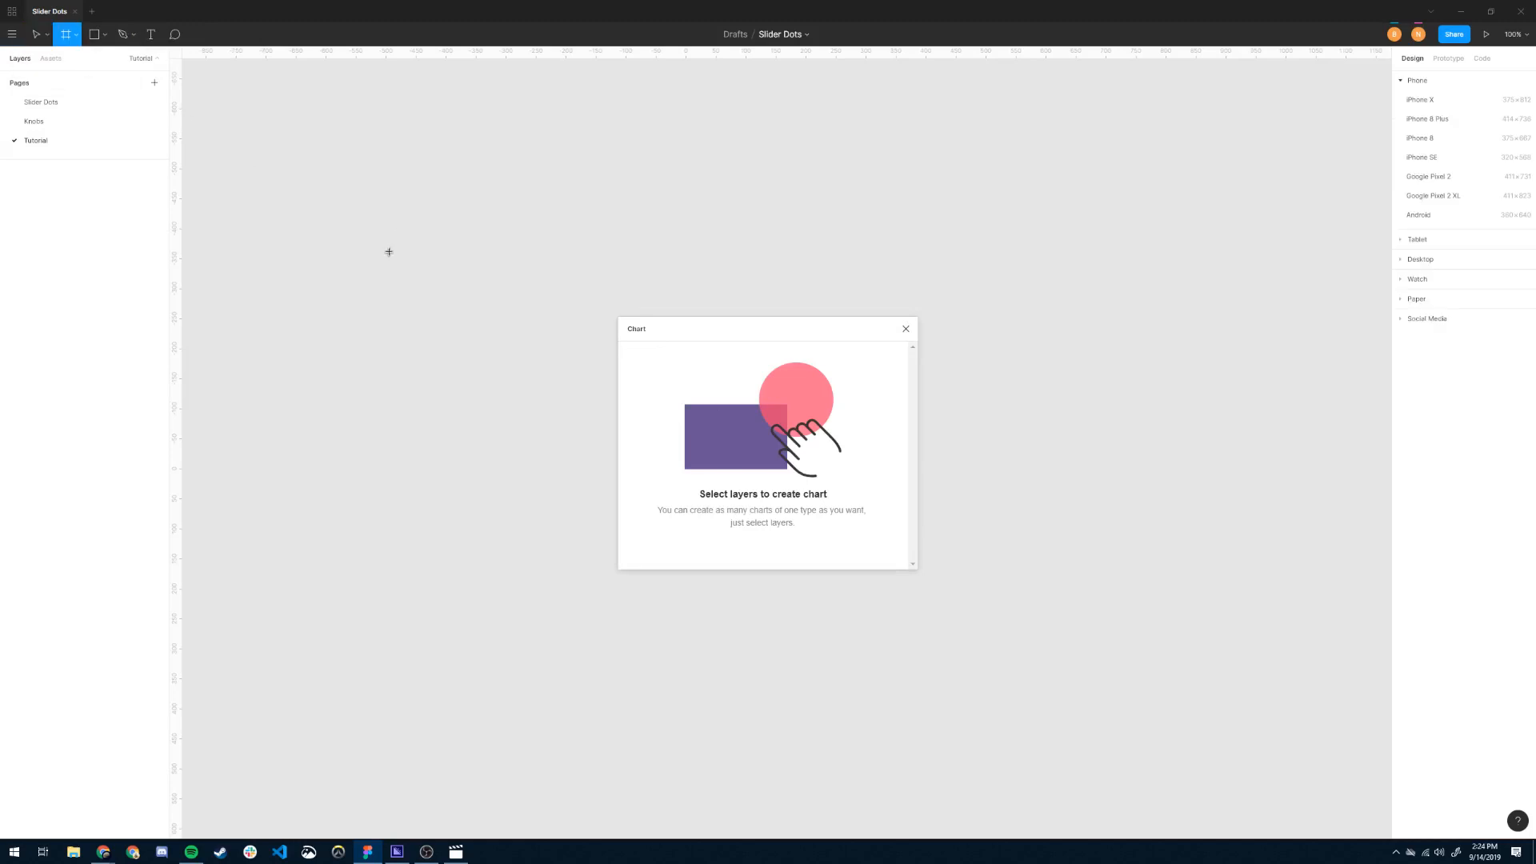
{"action": "mouse_move", "coordinate": [378, 250]}
{"action": "left_mouse_down"}
{"action": "mouse_move", "coordinate": [1000, 618]}
{"action": "mouse_move", "coordinate": [885, 652]}
{"action": "left_mouse_up"}
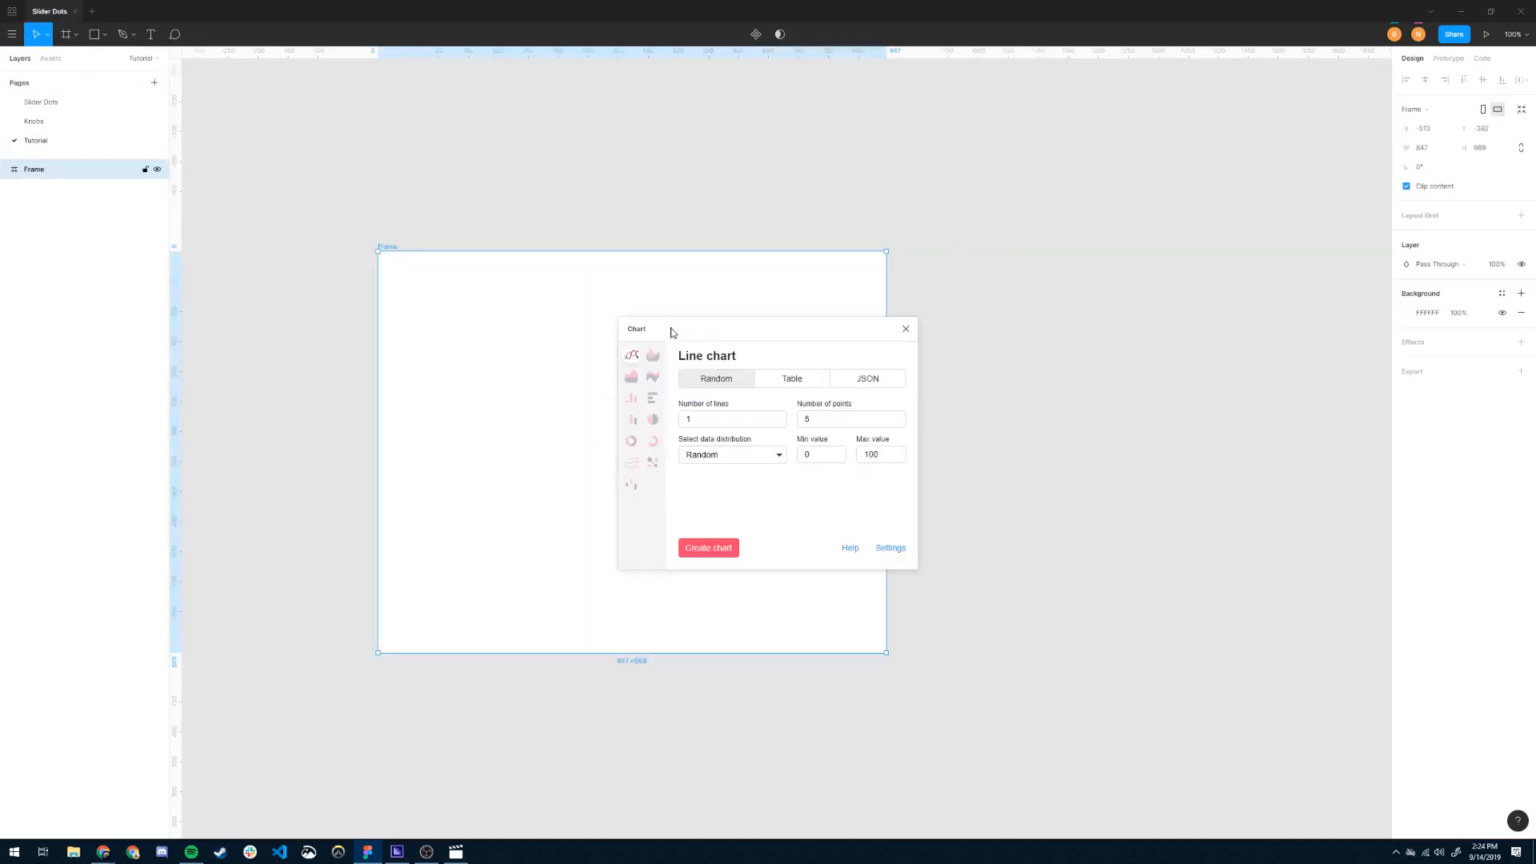
{"action": "left_click_drag", "start_coordinate": [665, 330], "coordinate": [957, 267]}
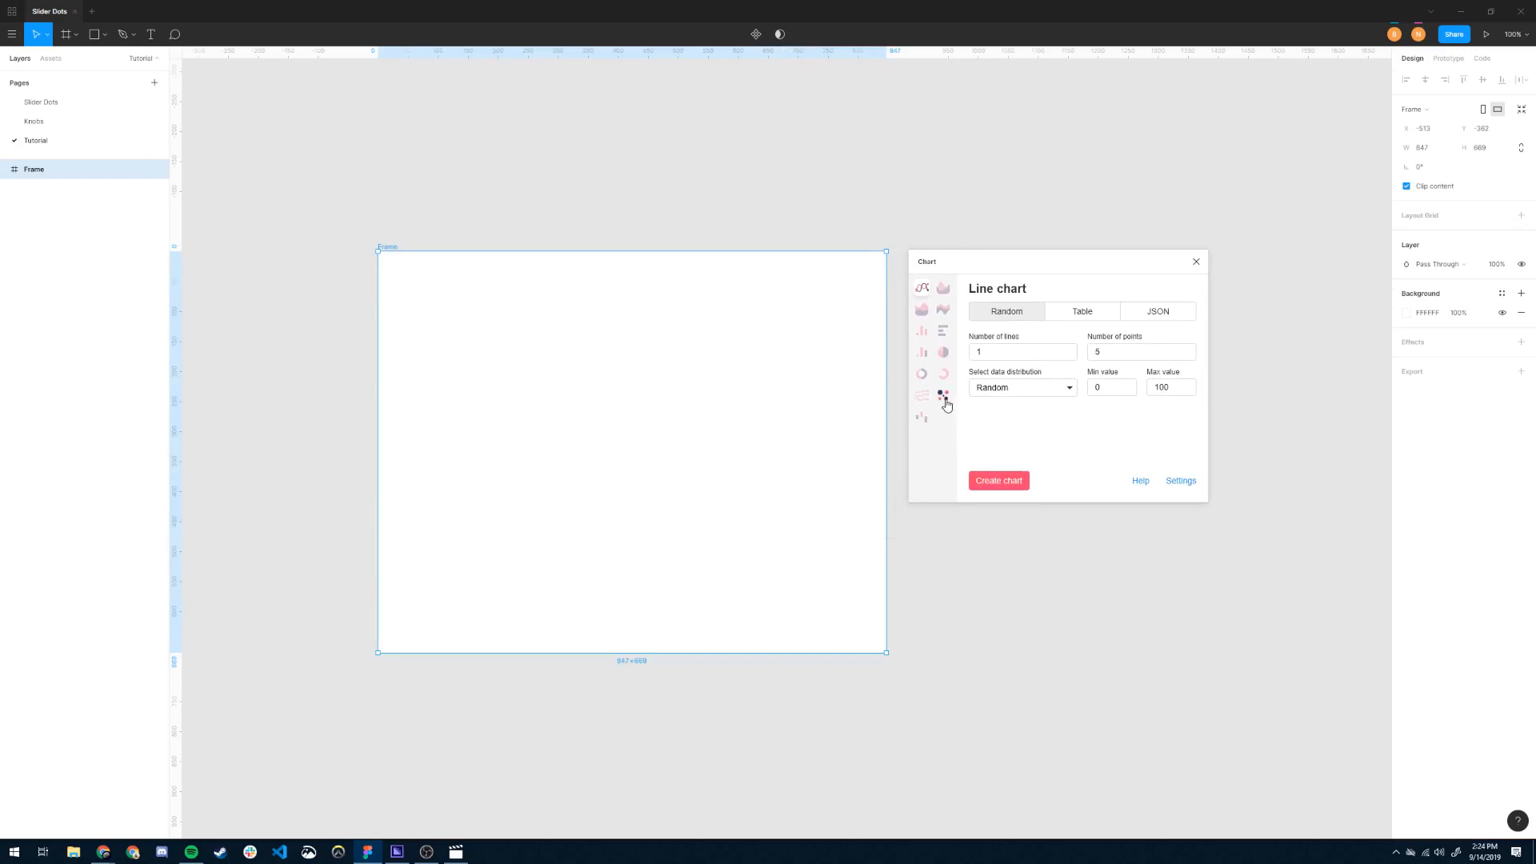
Create a donut chart with 64 slices and minimum and maximum values of 1, and close the Chart plugin.
{"action": "left_click", "coordinate": [922, 374]}
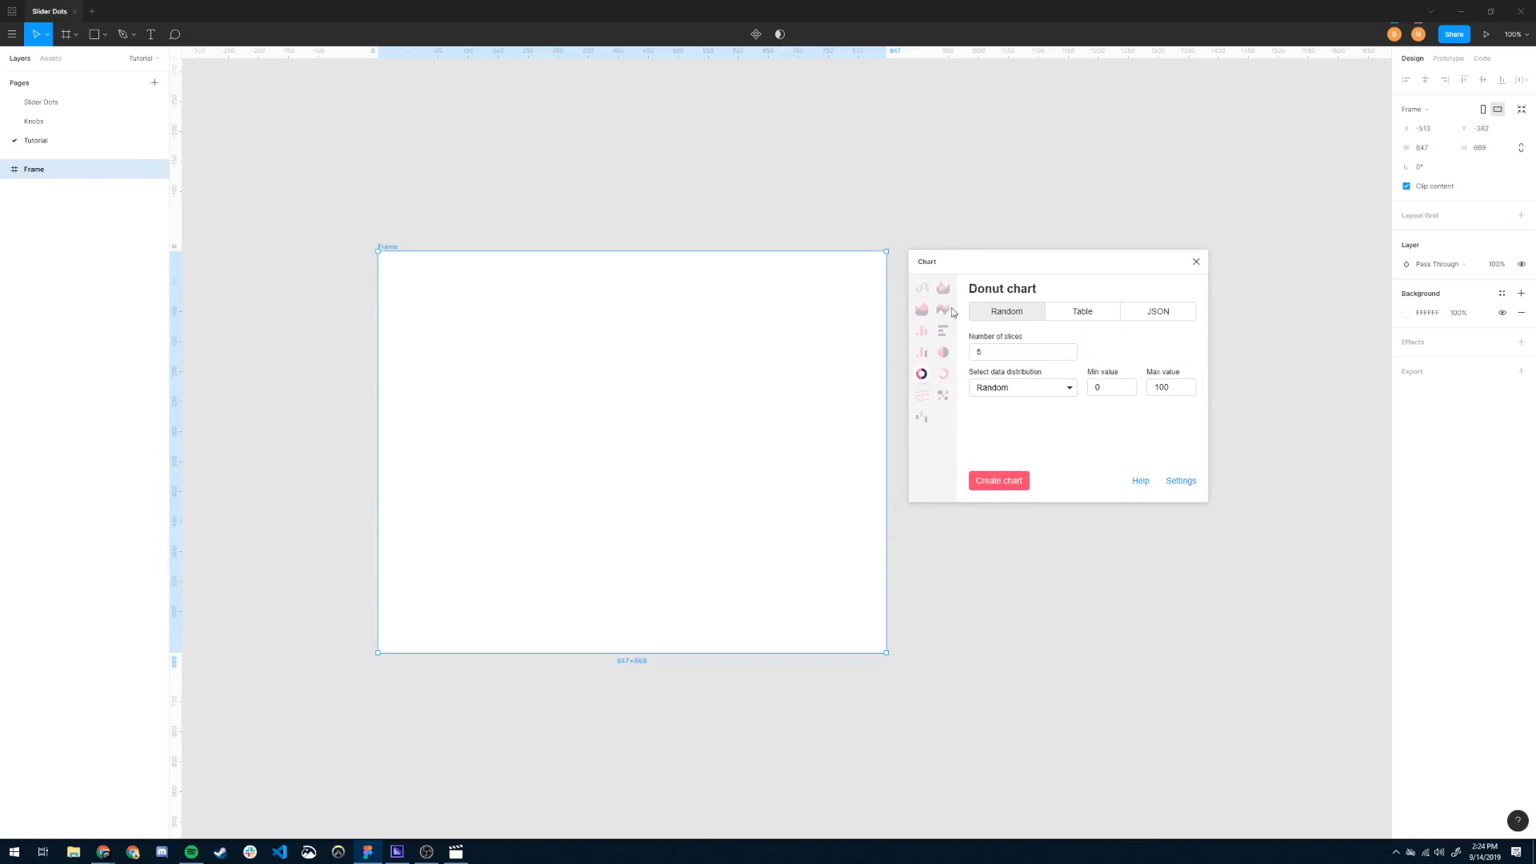
{"action": "left_click", "coordinate": [1011, 353]}
{"action": "left_click_drag", "start_coordinate": [1008, 352], "coordinate": [941, 354]}
{"action": "type", "text": "64"}
{"action": "left_click", "coordinate": [1025, 391]}
{"action": "left_click", "coordinate": [996, 401]}
{"action": "left_click", "coordinate": [1118, 390]}
{"action": "type", "text": "1"}
{"action": "key", "text": "Tab"}
{"action": "type", "text": "1"}
{"action": "left_click", "coordinate": [998, 481]}
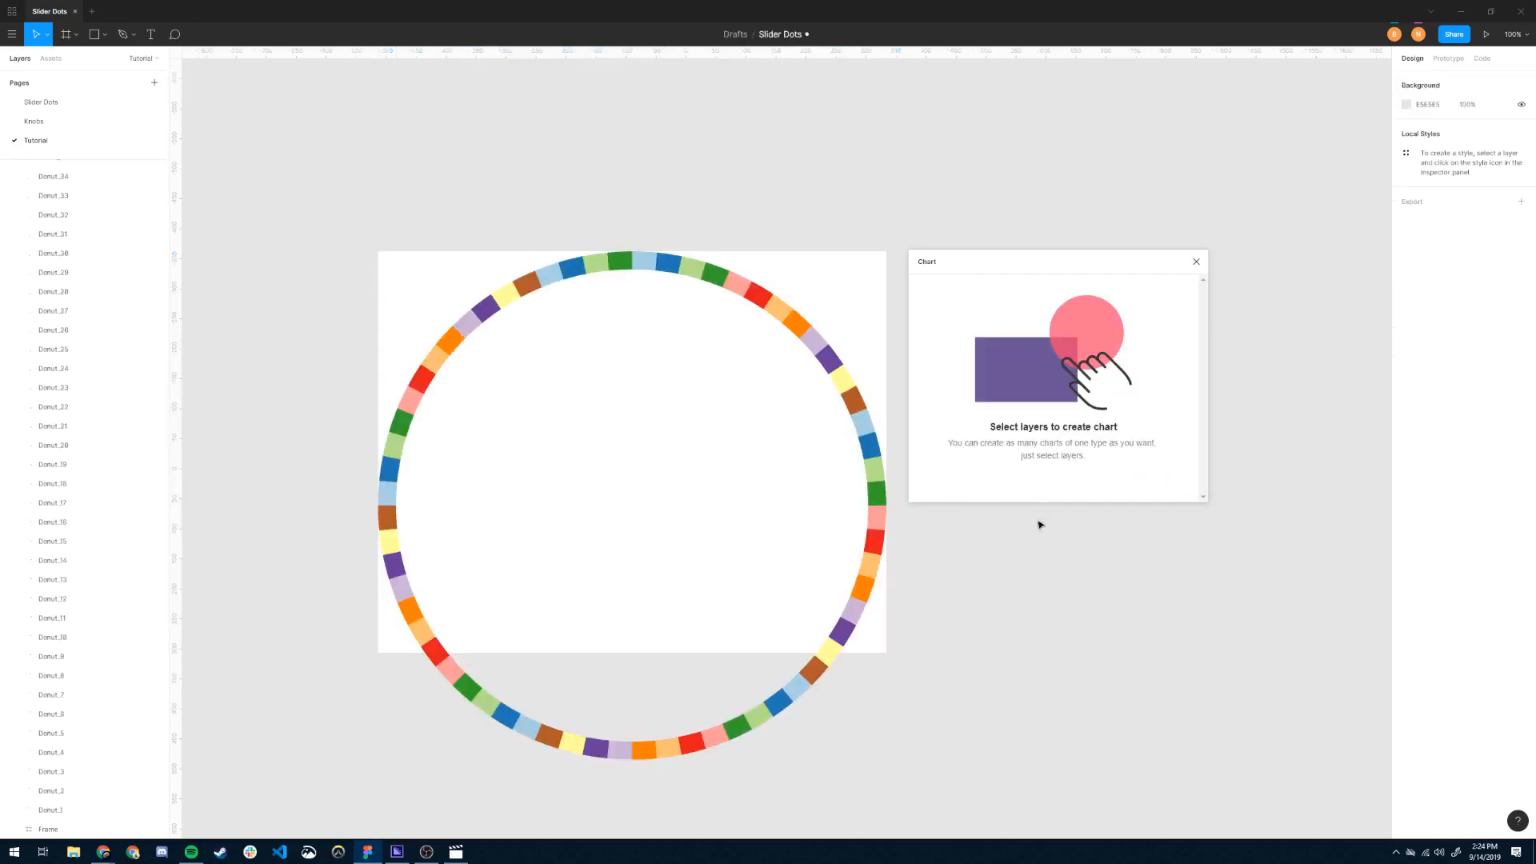
{"action": "left_click", "coordinate": [1198, 263]}
Examine the individual ring segments by selecting Donut_1 and Donut_2 inside the donut chart group.
{"action": "scroll", "coordinate": [531, 333], "scroll_direction": "down", "scroll_amount": 3}
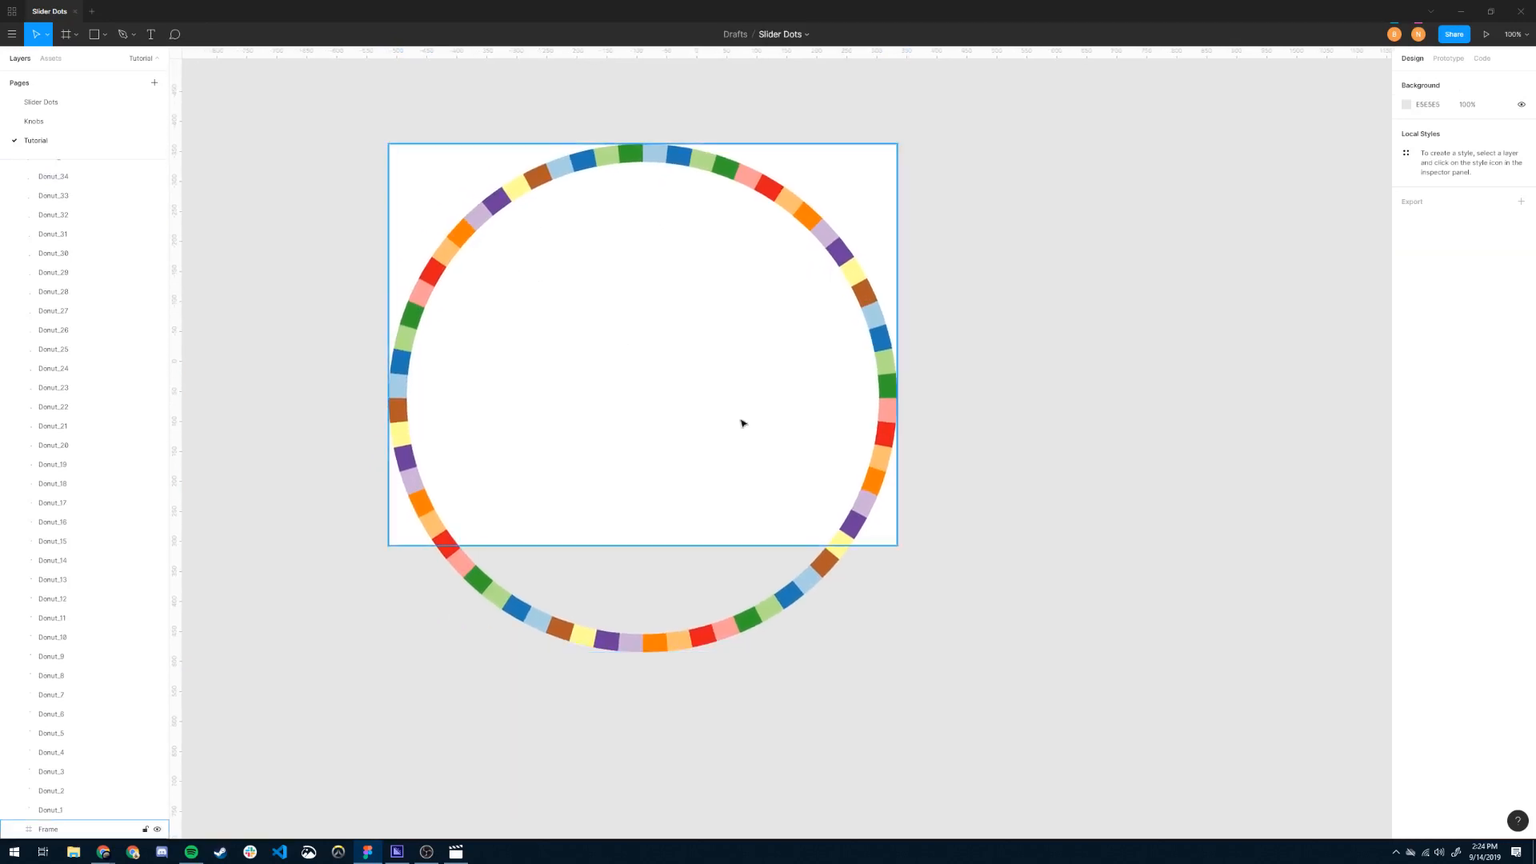
{"action": "scroll", "coordinate": [742, 423], "scroll_direction": "down", "scroll_amount": 3}
{"action": "scroll", "coordinate": [617, 281], "scroll_direction": "up", "scroll_amount": 2}
{"action": "left_click", "coordinate": [623, 364]}
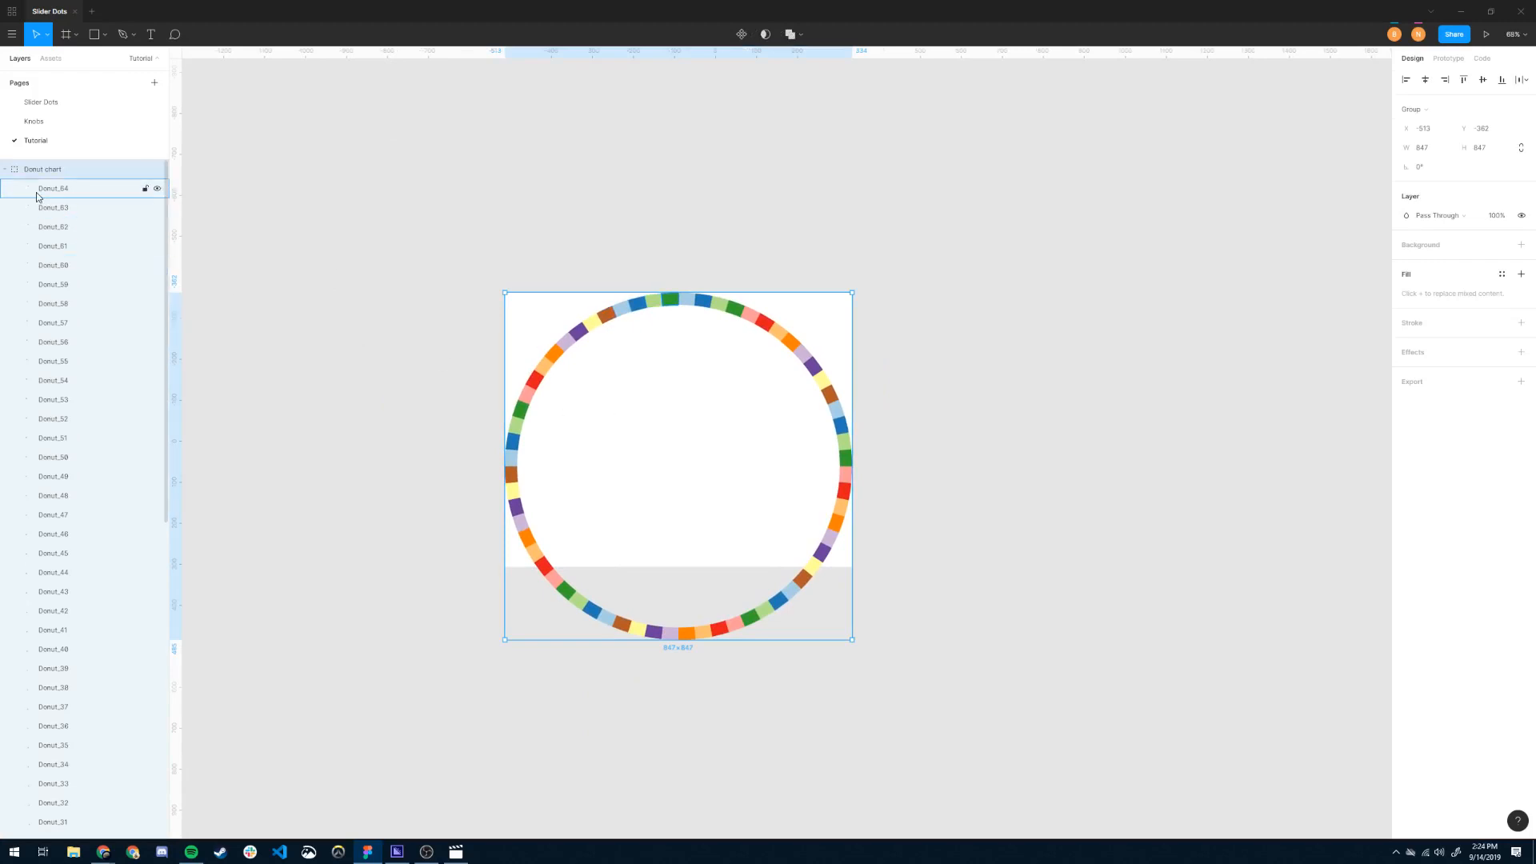
{"action": "double_click", "coordinate": [689, 305]}
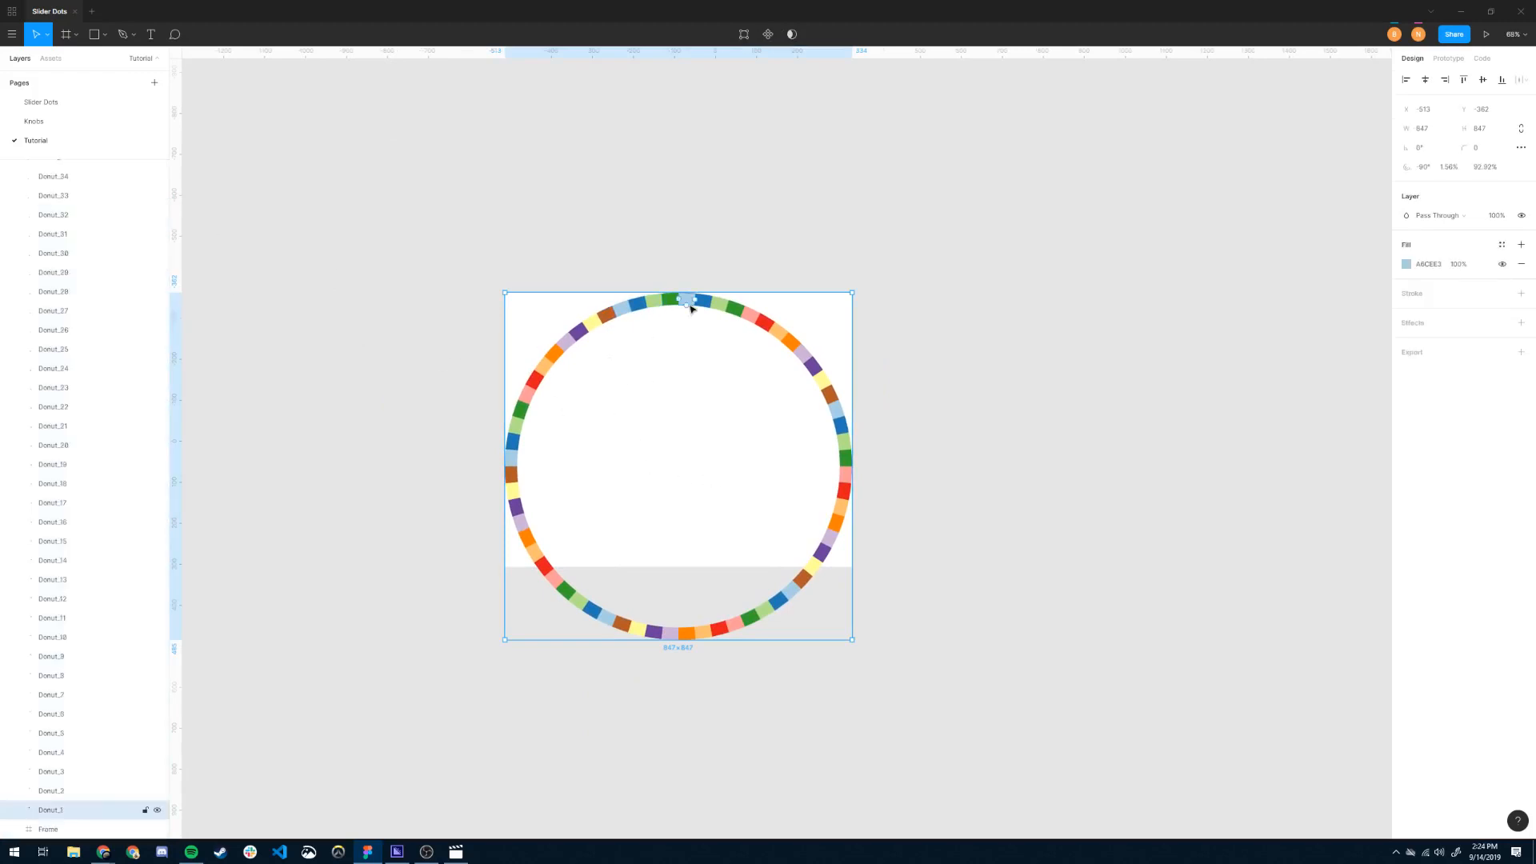
{"action": "scroll", "coordinate": [689, 305], "scroll_direction": "up", "scroll_amount": 5}
{"action": "double_click", "coordinate": [731, 301]}
{"action": "key", "text": "Escape"}
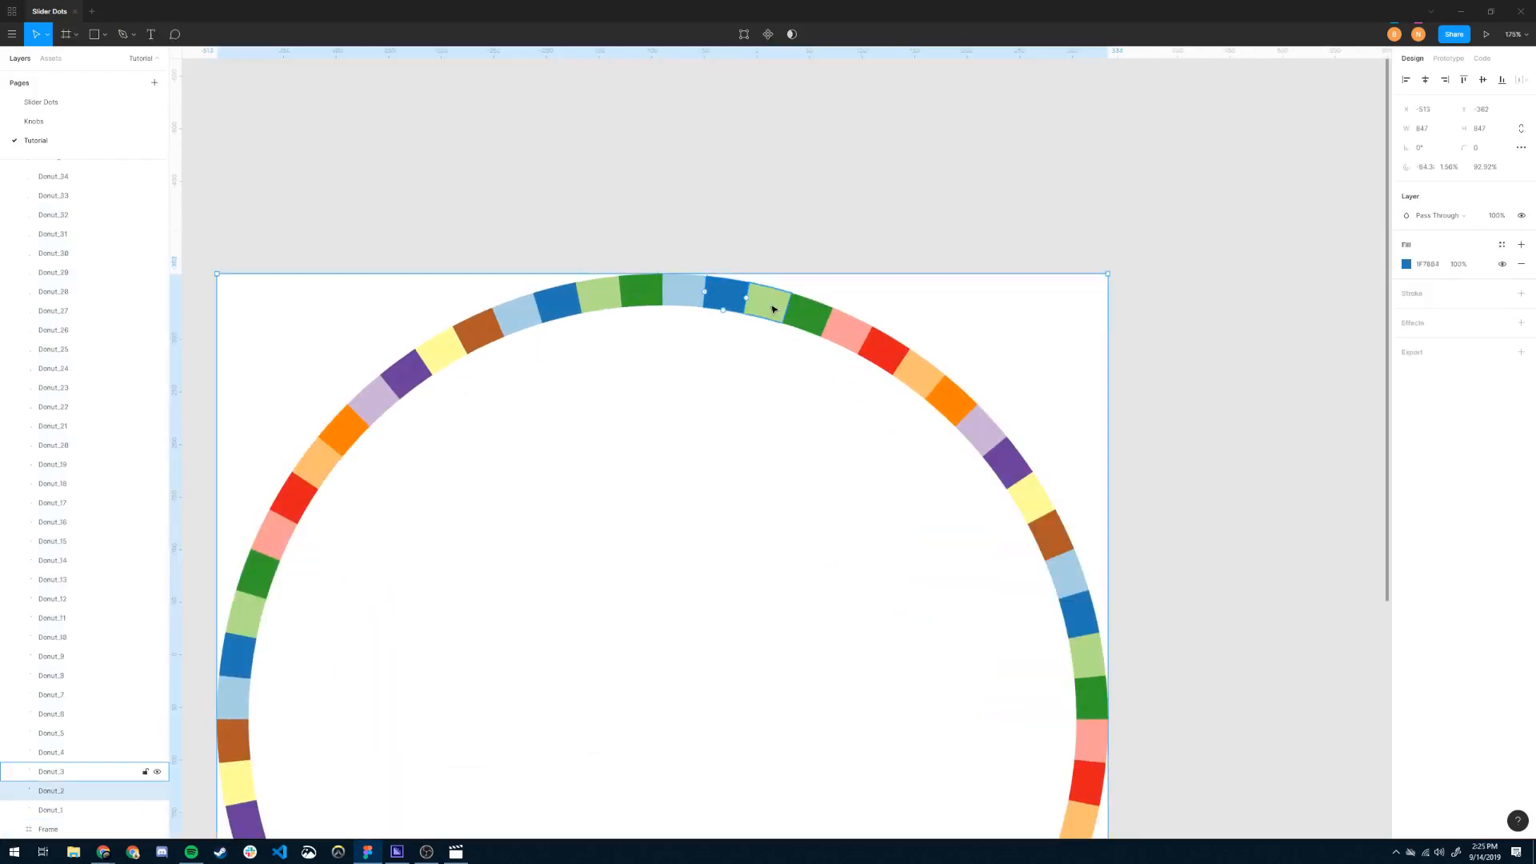
{"action": "key", "text": "Escape"}
Collapse the Donut chart group in the layer list.
{"action": "scroll", "coordinate": [803, 410], "scroll_direction": "down", "scroll_amount": 3}
{"action": "scroll", "coordinate": [802, 410], "scroll_direction": "down", "scroll_amount": 2}
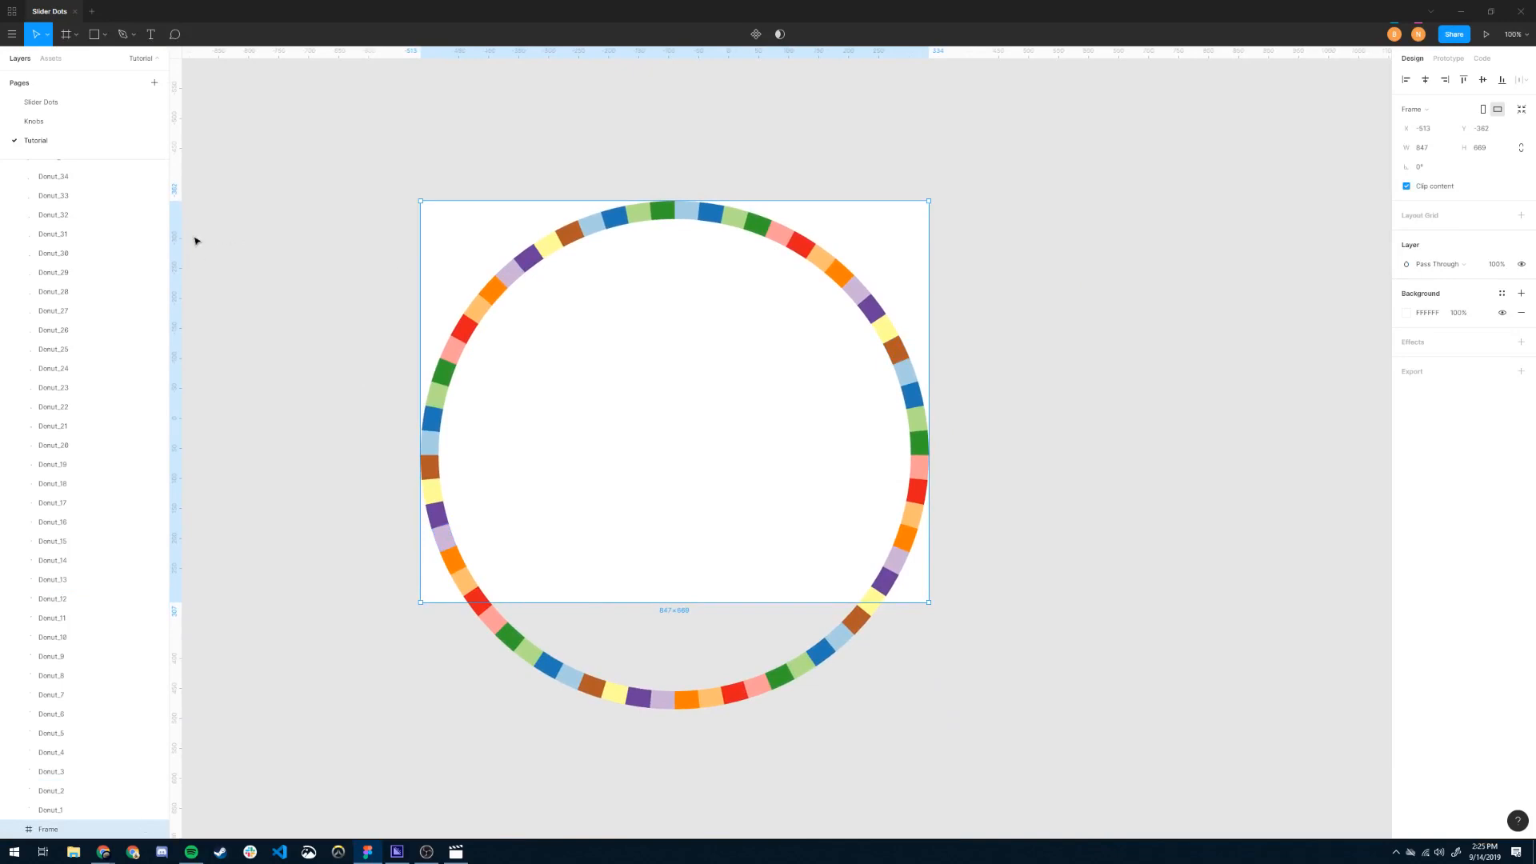
{"action": "scroll", "coordinate": [75, 257], "scroll_direction": "up", "scroll_amount": 7}
{"action": "left_click", "coordinate": [8, 171]}
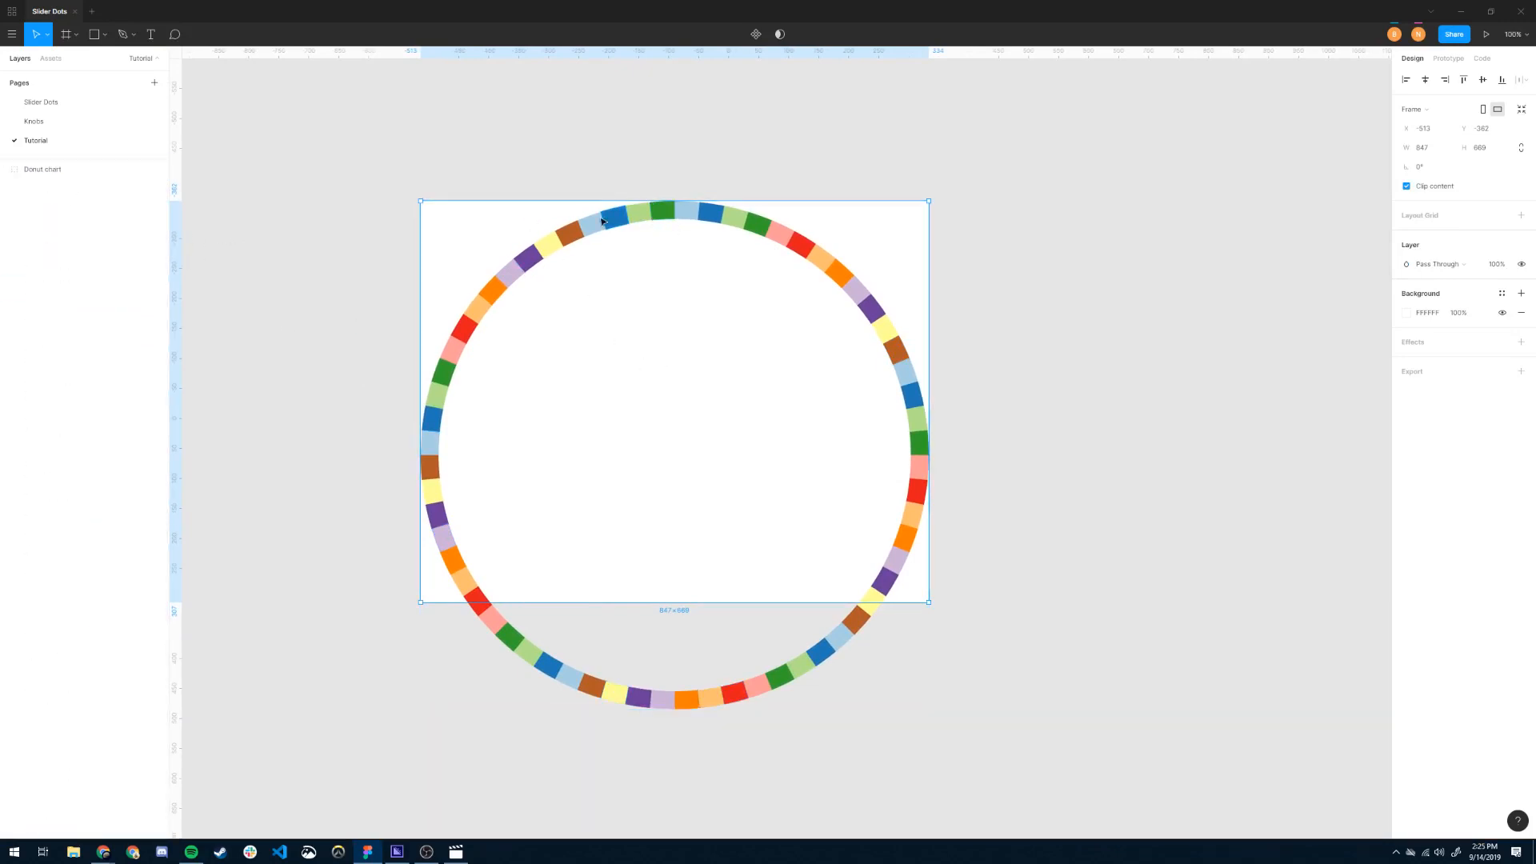
Take Frame out of the Donut chart group and nest the Donut chart group inside Frame instead.
{"action": "left_click", "coordinate": [42, 171]}
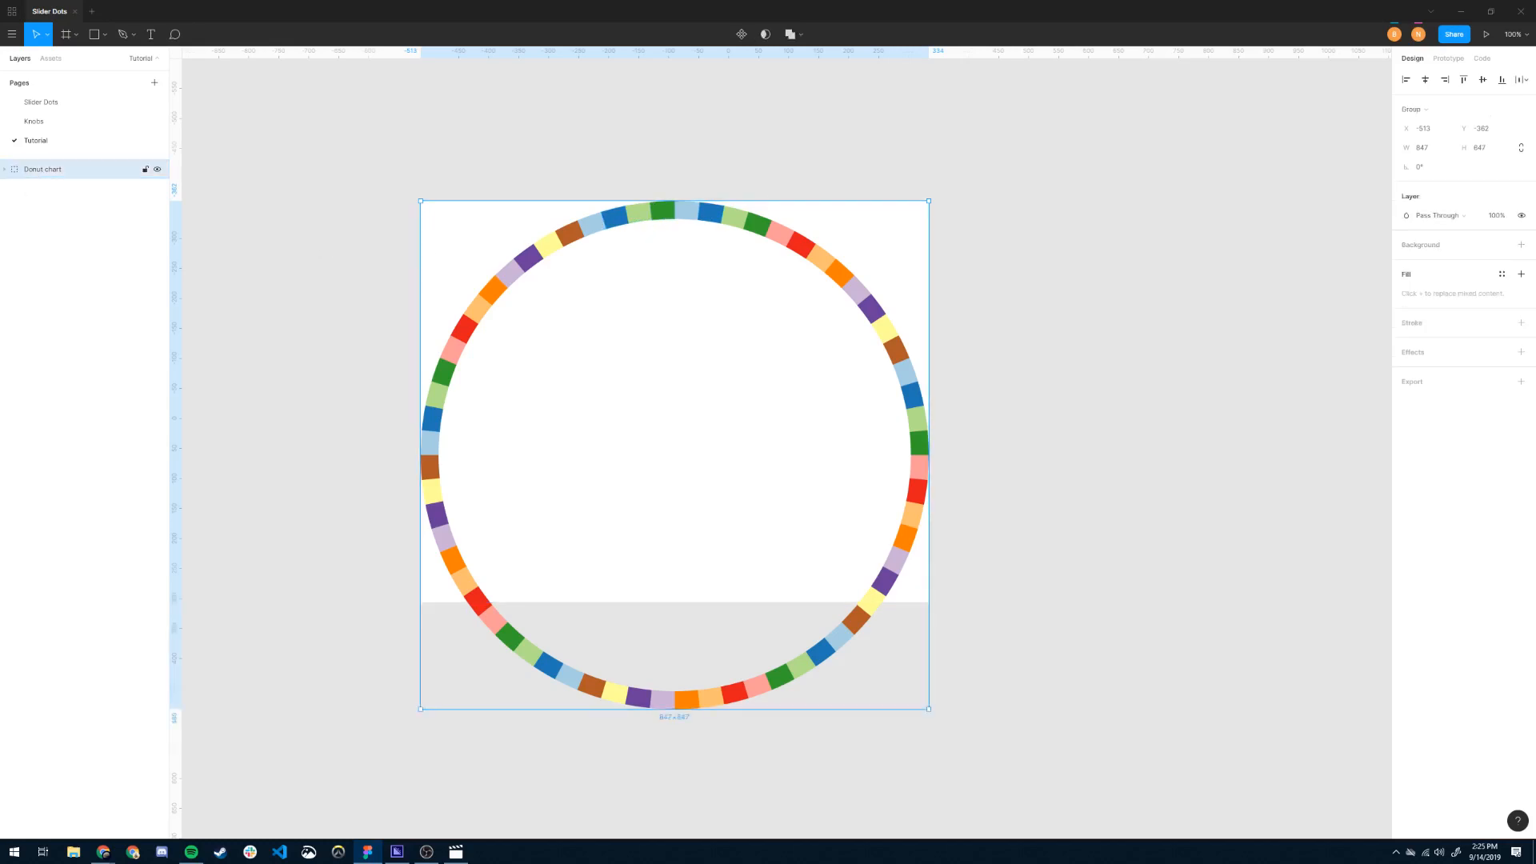
{"action": "left_click", "coordinate": [7, 170]}
{"action": "scroll", "coordinate": [80, 288], "scroll_direction": "down", "scroll_amount": 7}
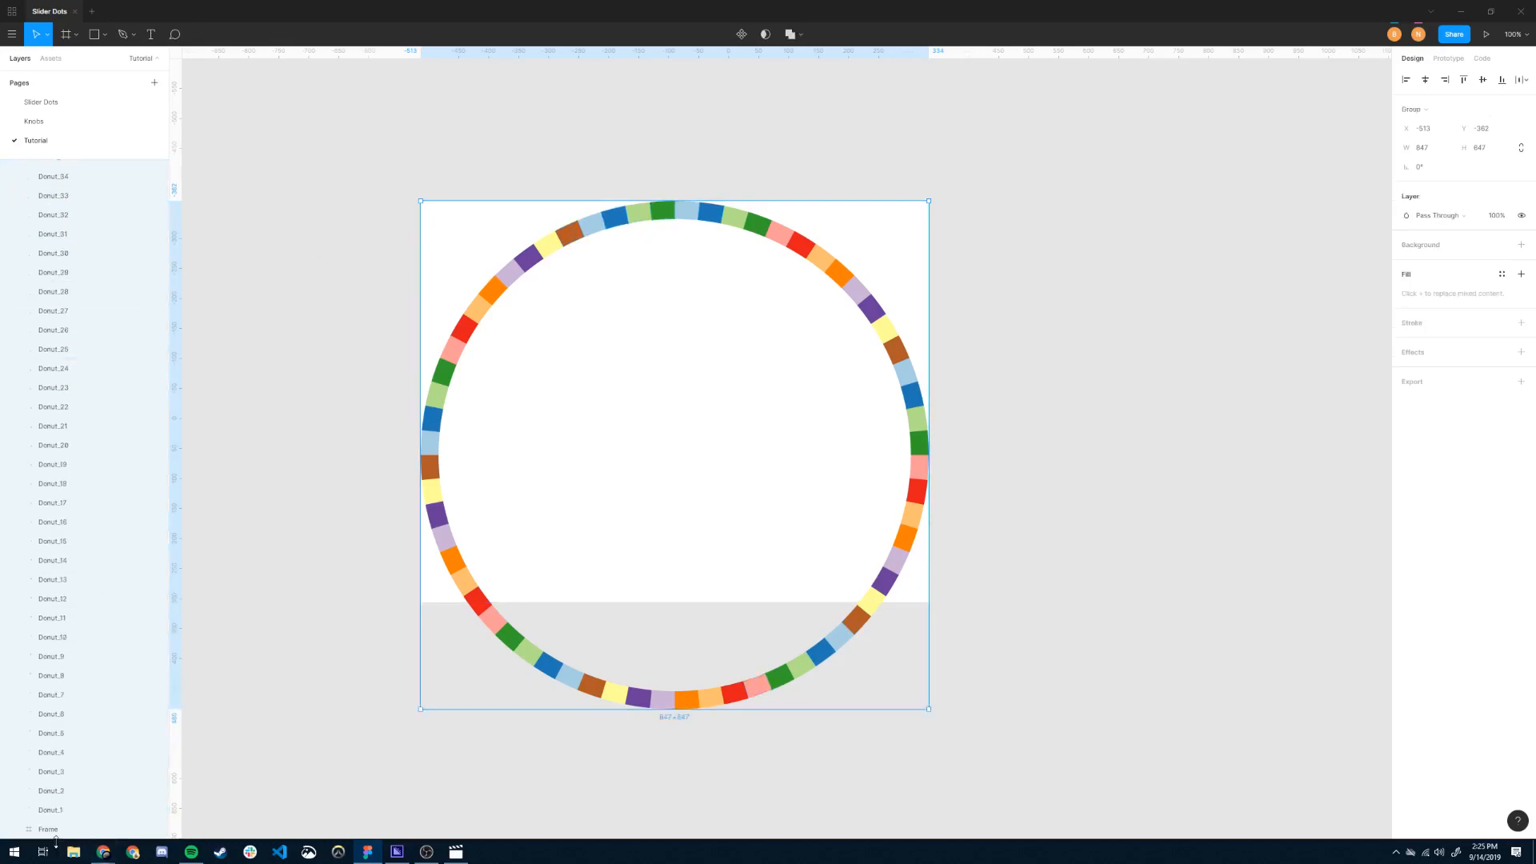
{"action": "left_click", "coordinate": [54, 833]}
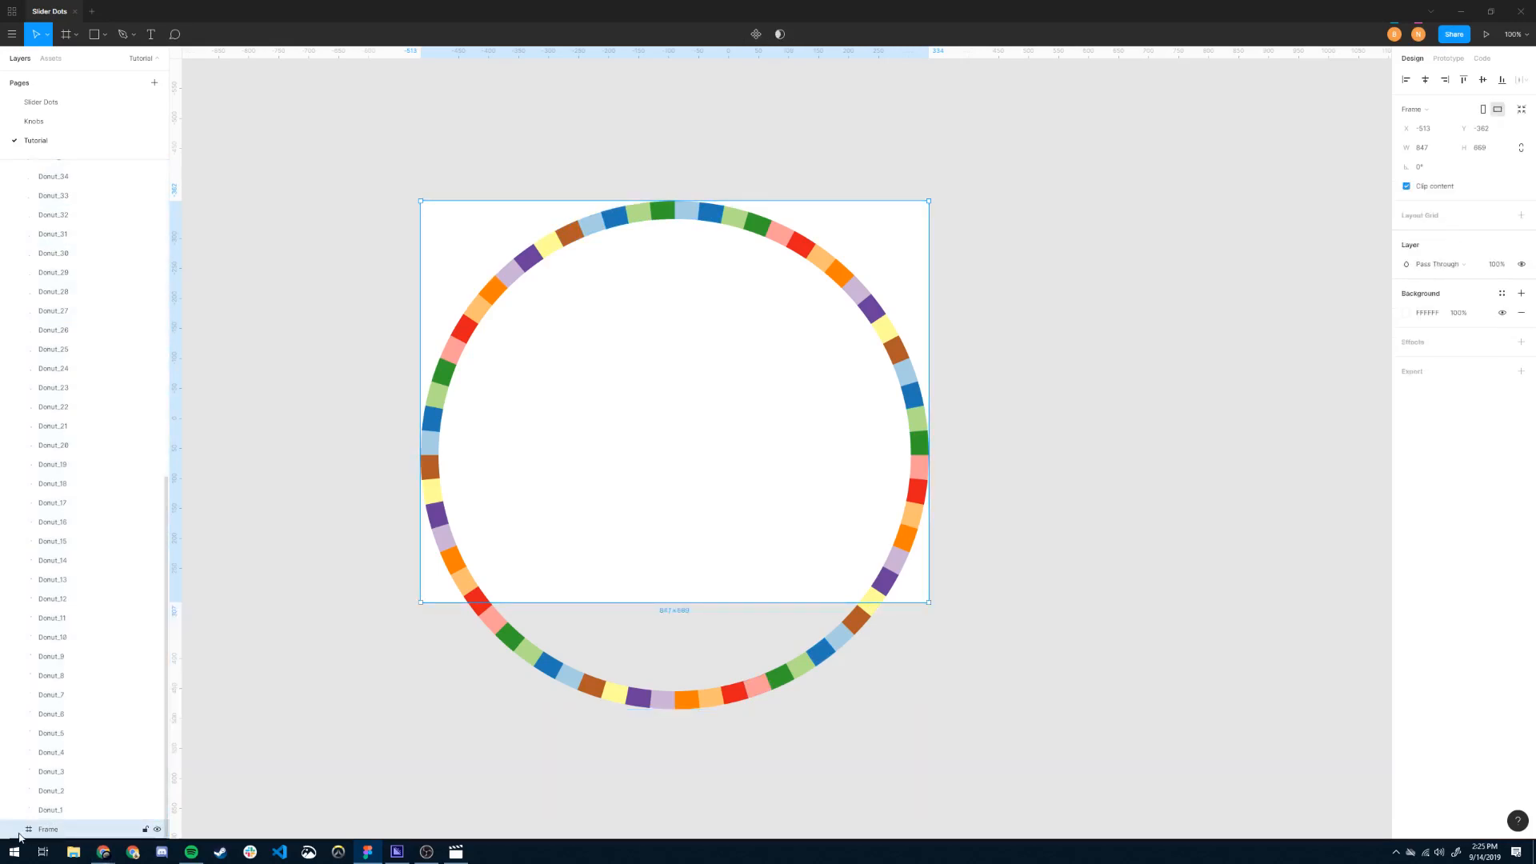
{"action": "scroll", "coordinate": [48, 320], "scroll_direction": "up", "scroll_amount": 7}
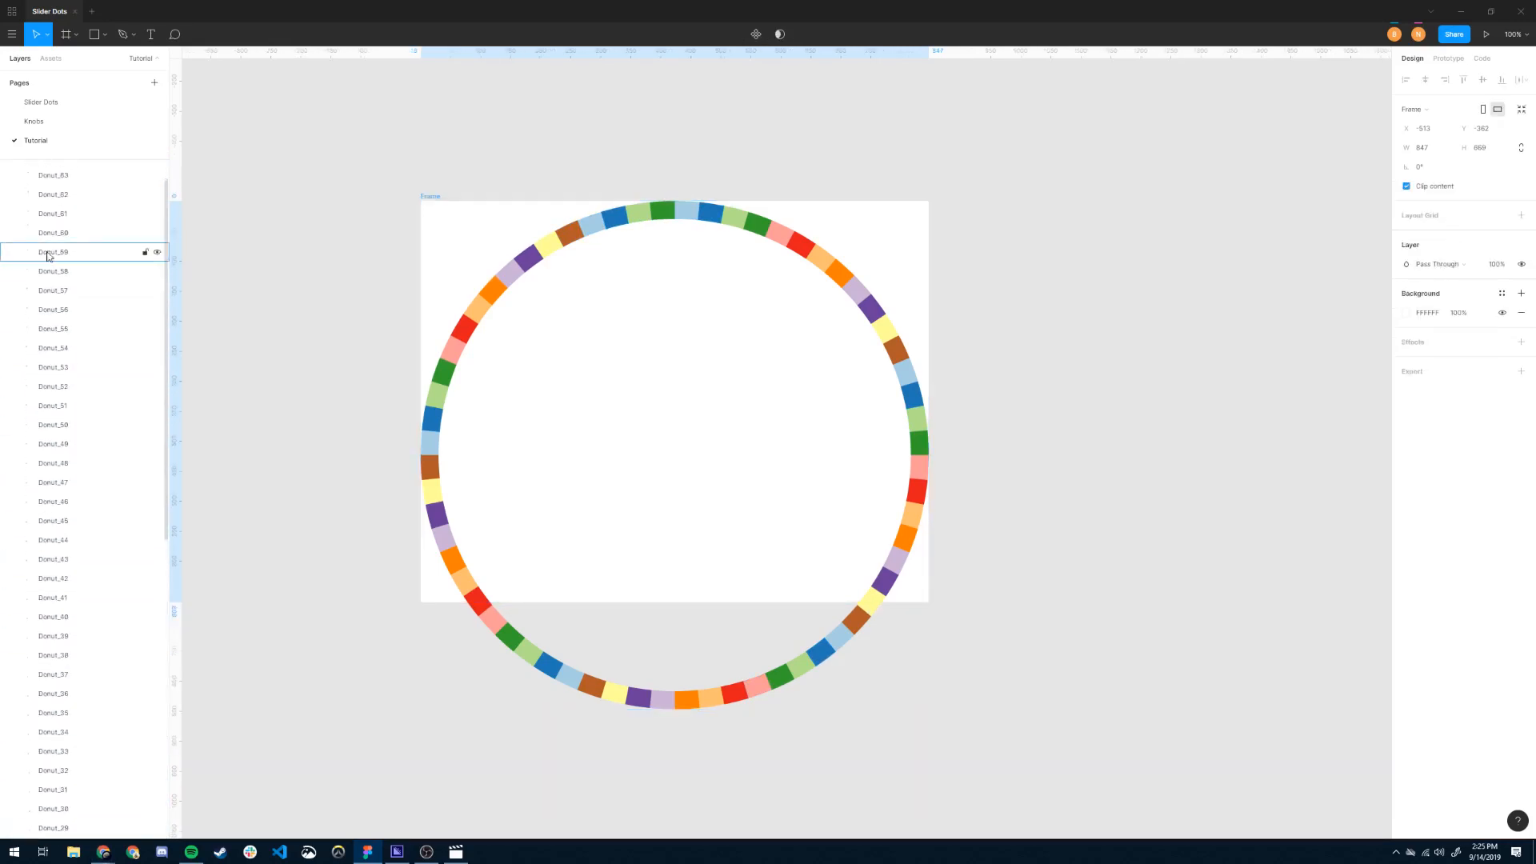
{"action": "left_click", "coordinate": [5, 170]}
{"action": "left_click_drag", "start_coordinate": [41, 172], "coordinate": [16, 205]}
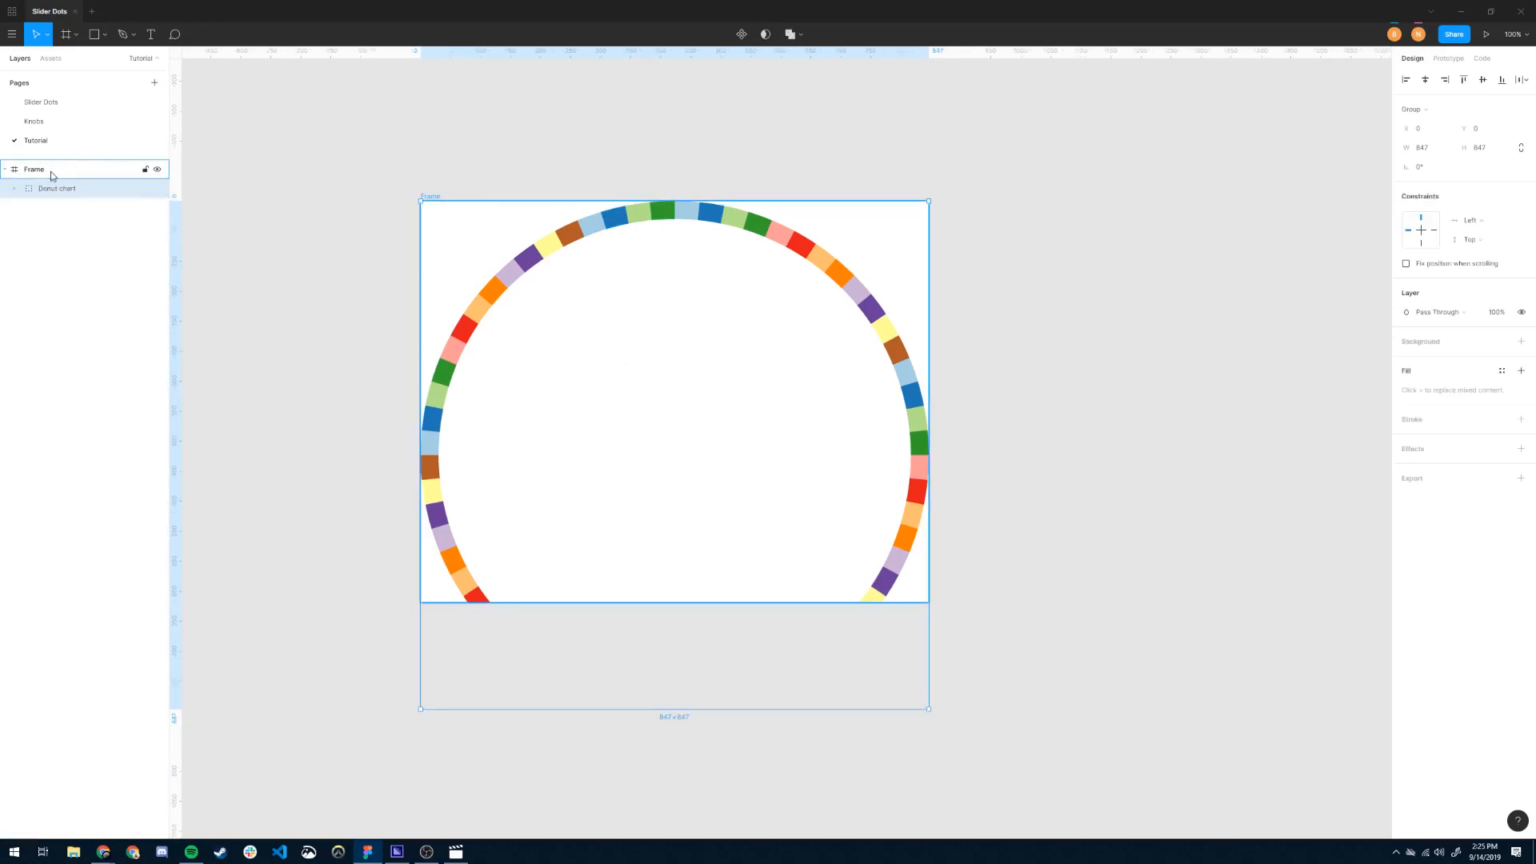
Collapse the Donut chart group and resize Frame to fit the whole donut chart.
{"action": "double_click", "coordinate": [549, 248]}
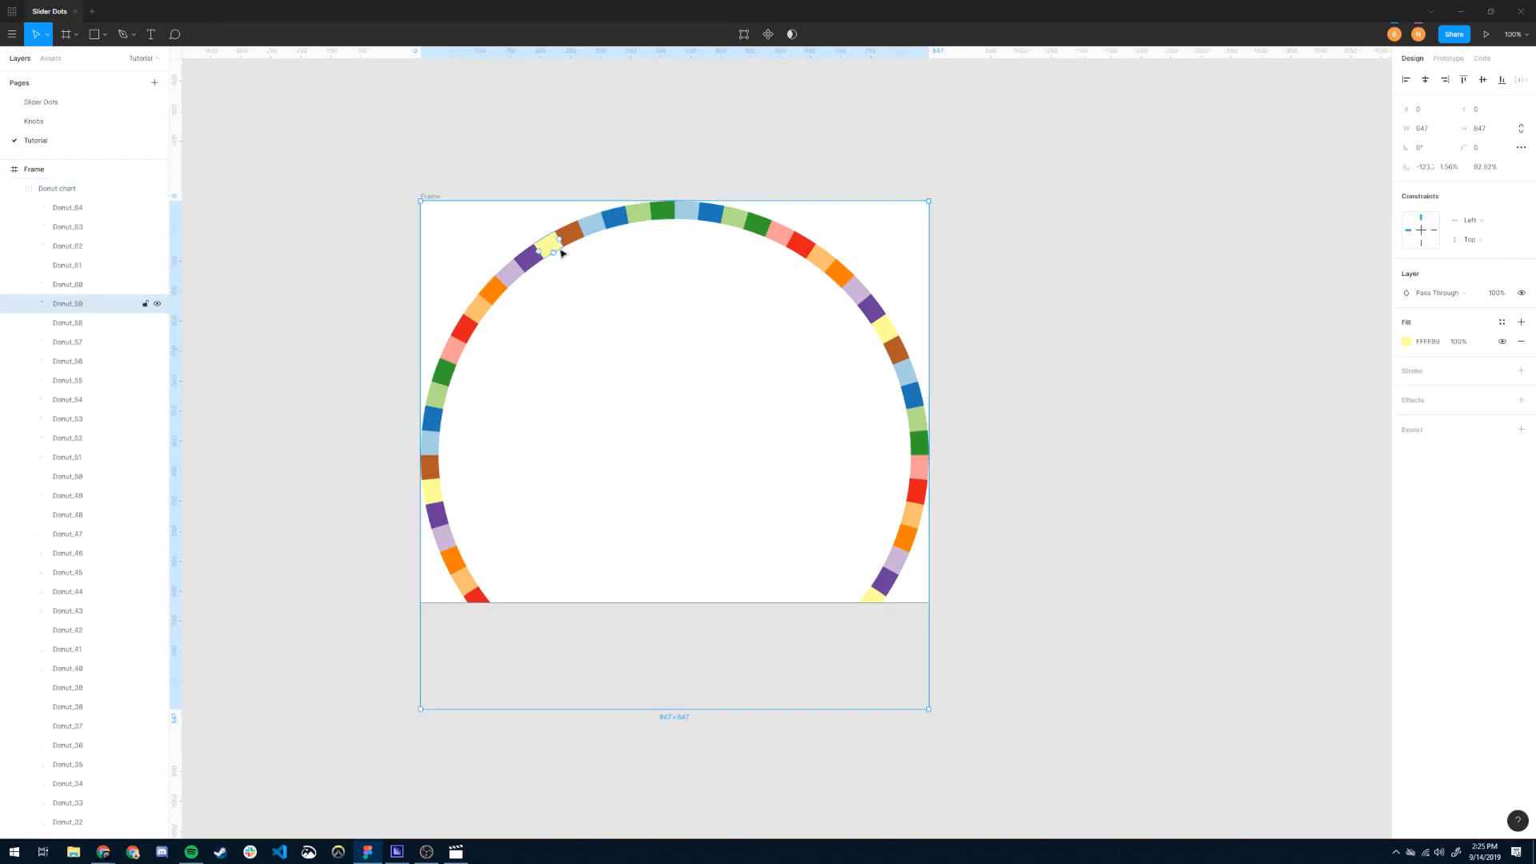
{"action": "left_click", "coordinate": [257, 315]}
{"action": "left_click", "coordinate": [17, 187]}
{"action": "left_click", "coordinate": [29, 170]}
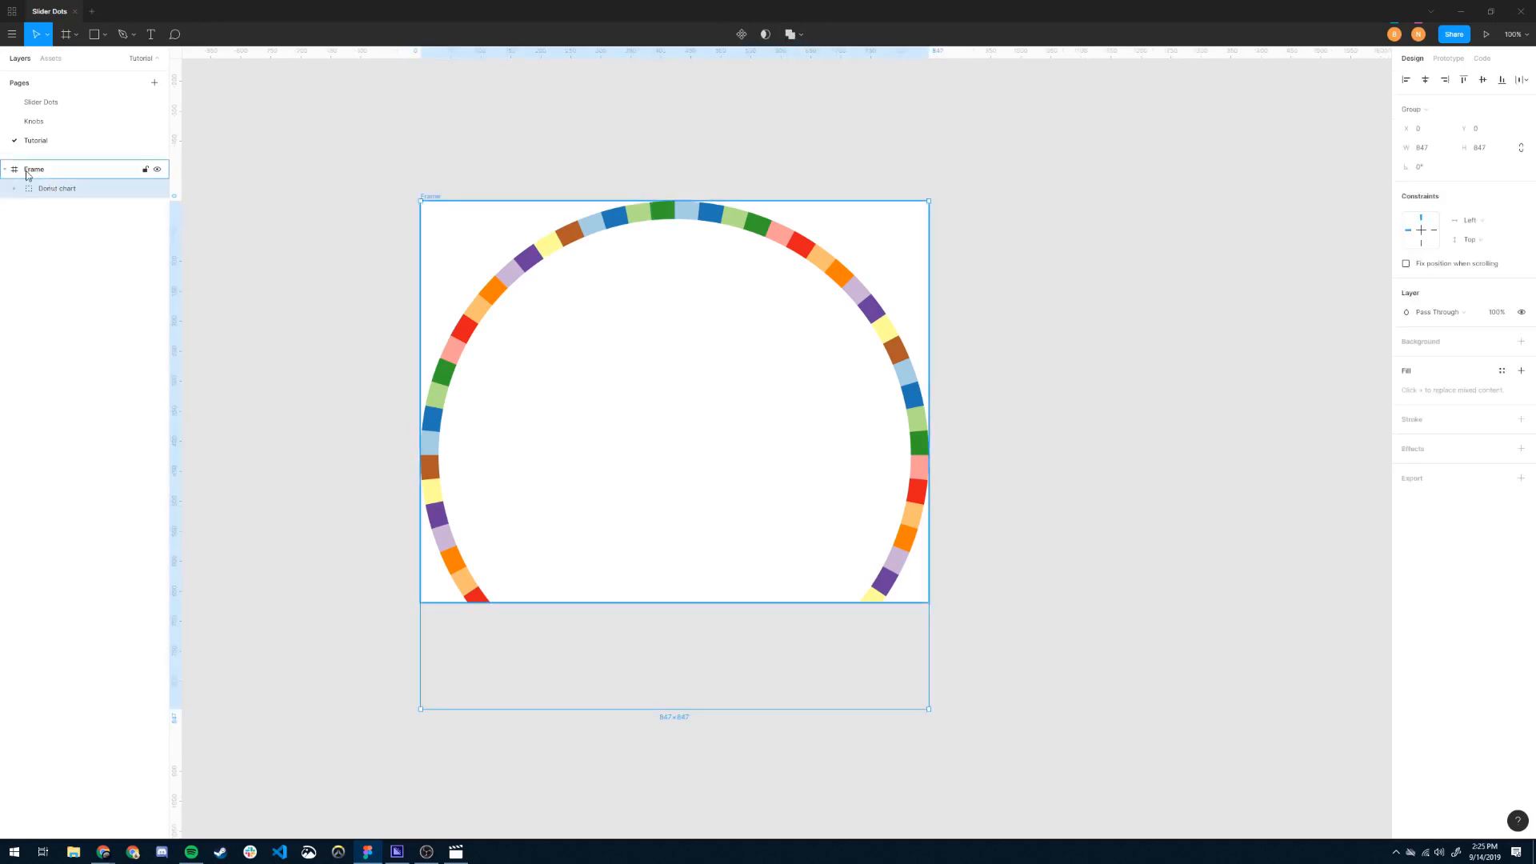
{"action": "left_click", "coordinate": [28, 171]}
{"action": "left_click", "coordinate": [1522, 109]}
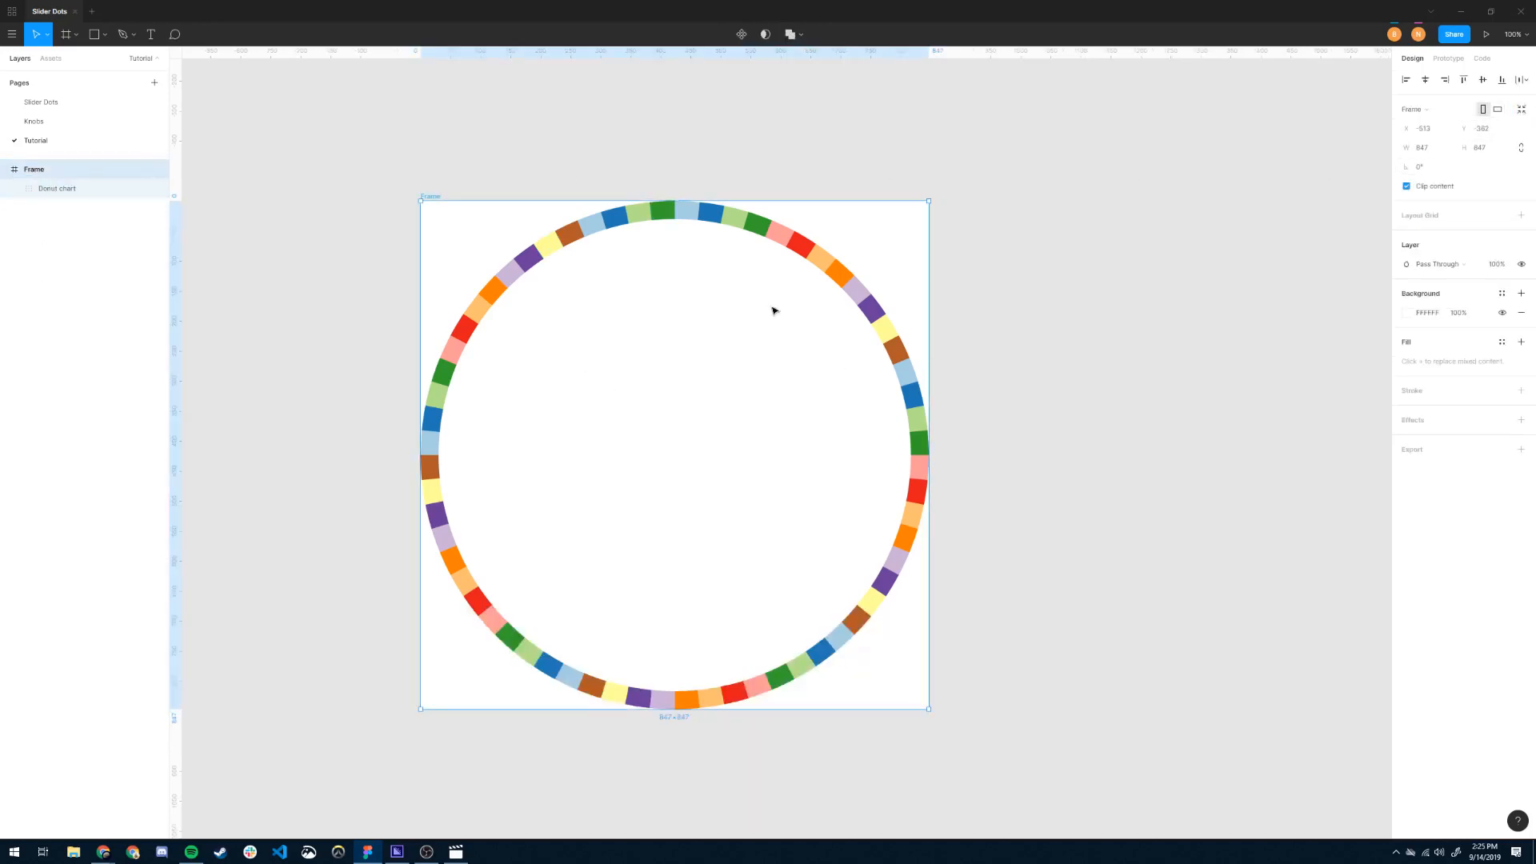
Enlarge Frame evenly around the donut chart, leaving a margin of about 104 on every side.
{"action": "scroll", "coordinate": [608, 373], "scroll_direction": "down", "scroll_amount": 3}
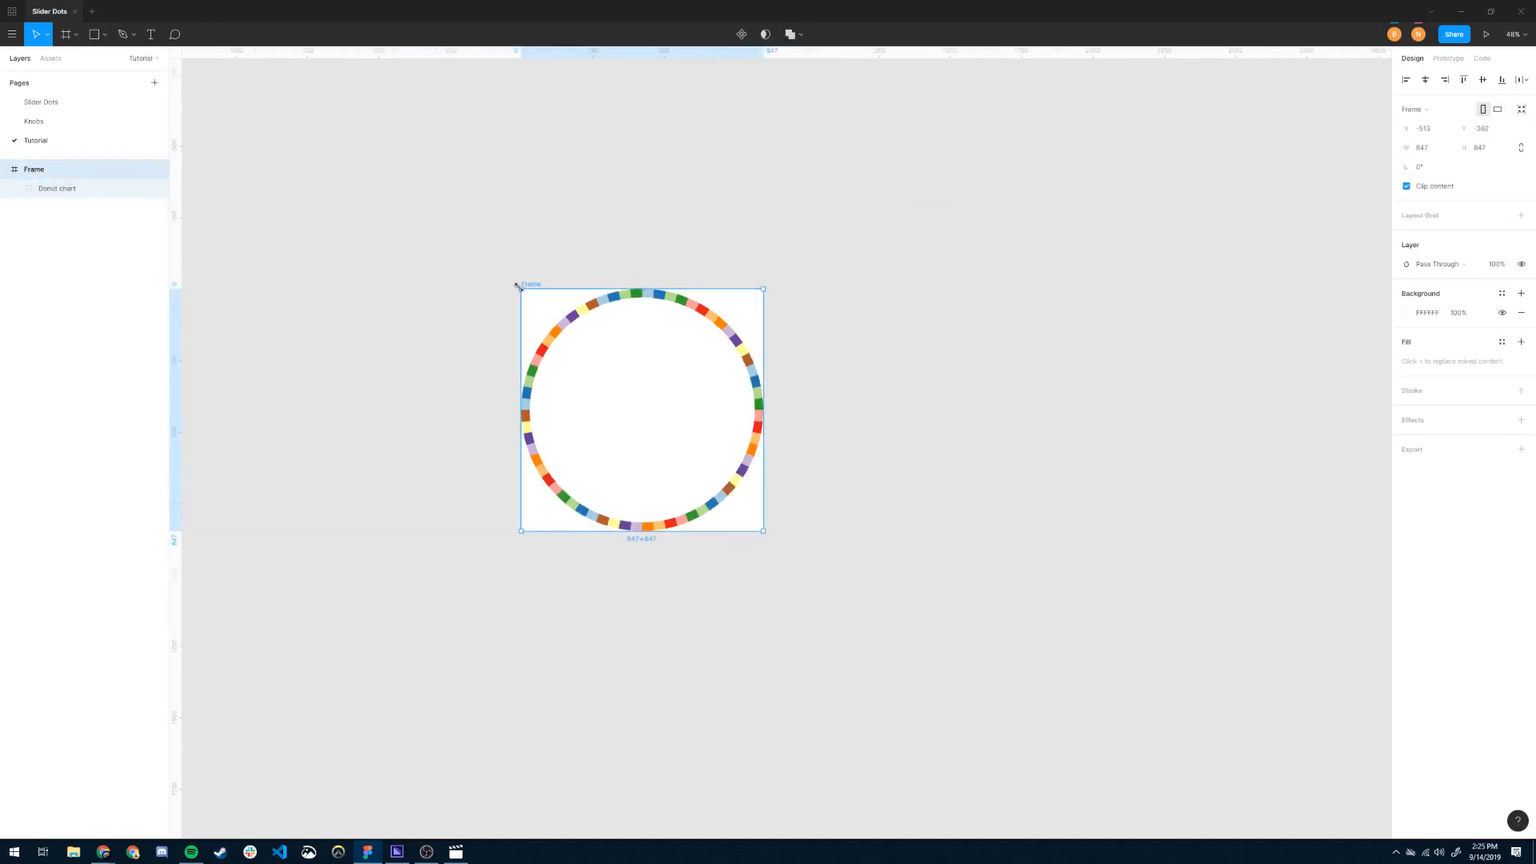
{"action": "left_click", "coordinate": [418, 264]}
{"action": "scroll", "coordinate": [616, 425], "scroll_direction": "up", "scroll_amount": 3}
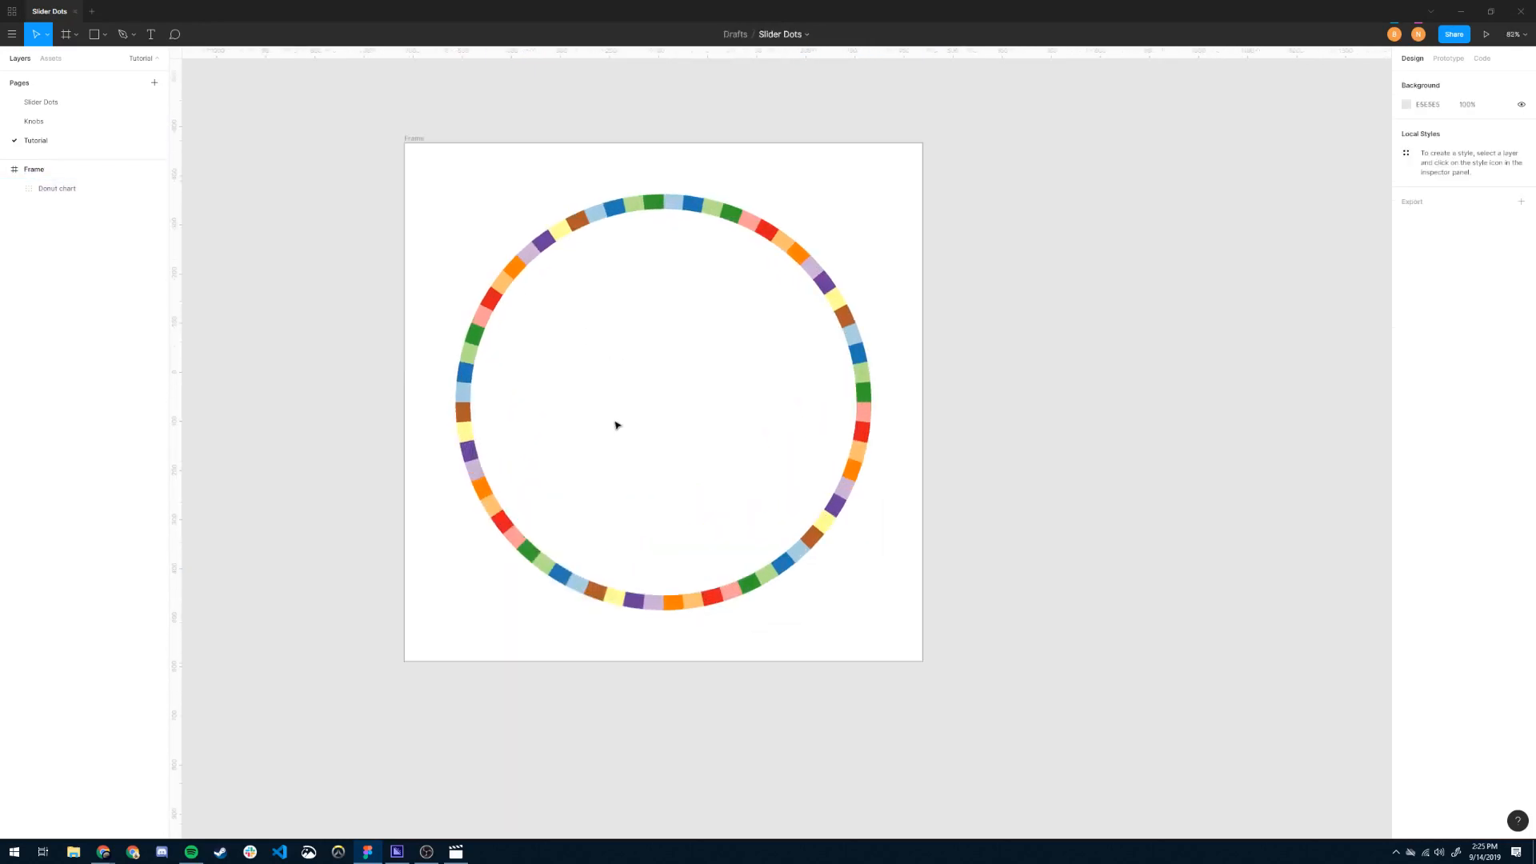
Hide all ring segments from Donut_64 through Donut_2, leaving only Donut_1 shown.
{"action": "left_click", "coordinate": [681, 218]}
{"action": "left_click", "coordinate": [681, 218]}
{"action": "left_click", "coordinate": [891, 271]}
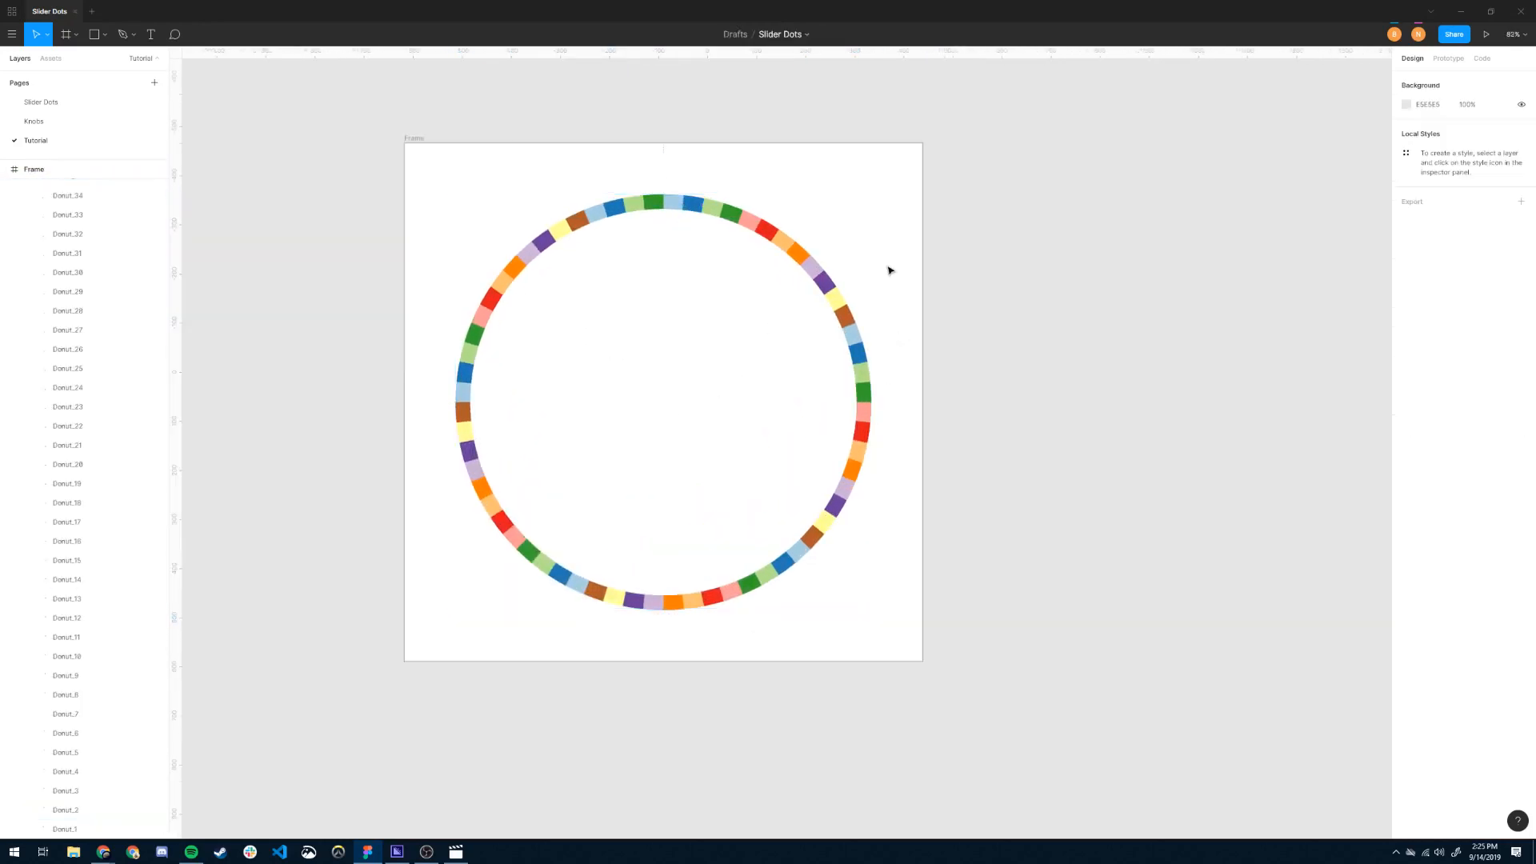
{"action": "left_click", "coordinate": [696, 212]}
{"action": "scroll", "coordinate": [688, 168], "scroll_direction": "up", "scroll_amount": 3}
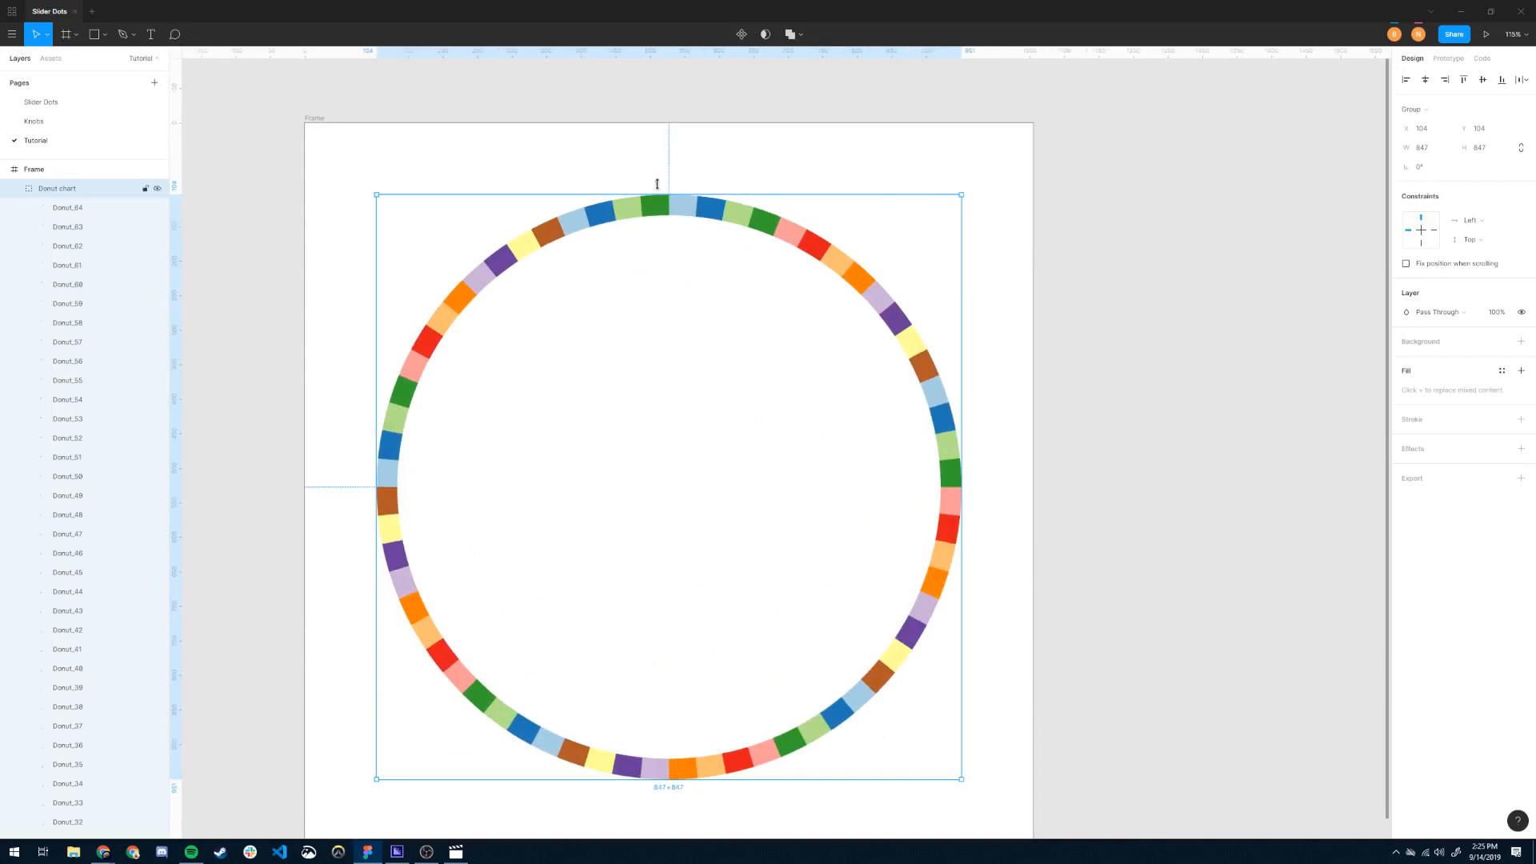
{"action": "left_click", "coordinate": [120, 207]}
{"action": "scroll", "coordinate": [112, 343], "scroll_direction": "down", "scroll_amount": 5}
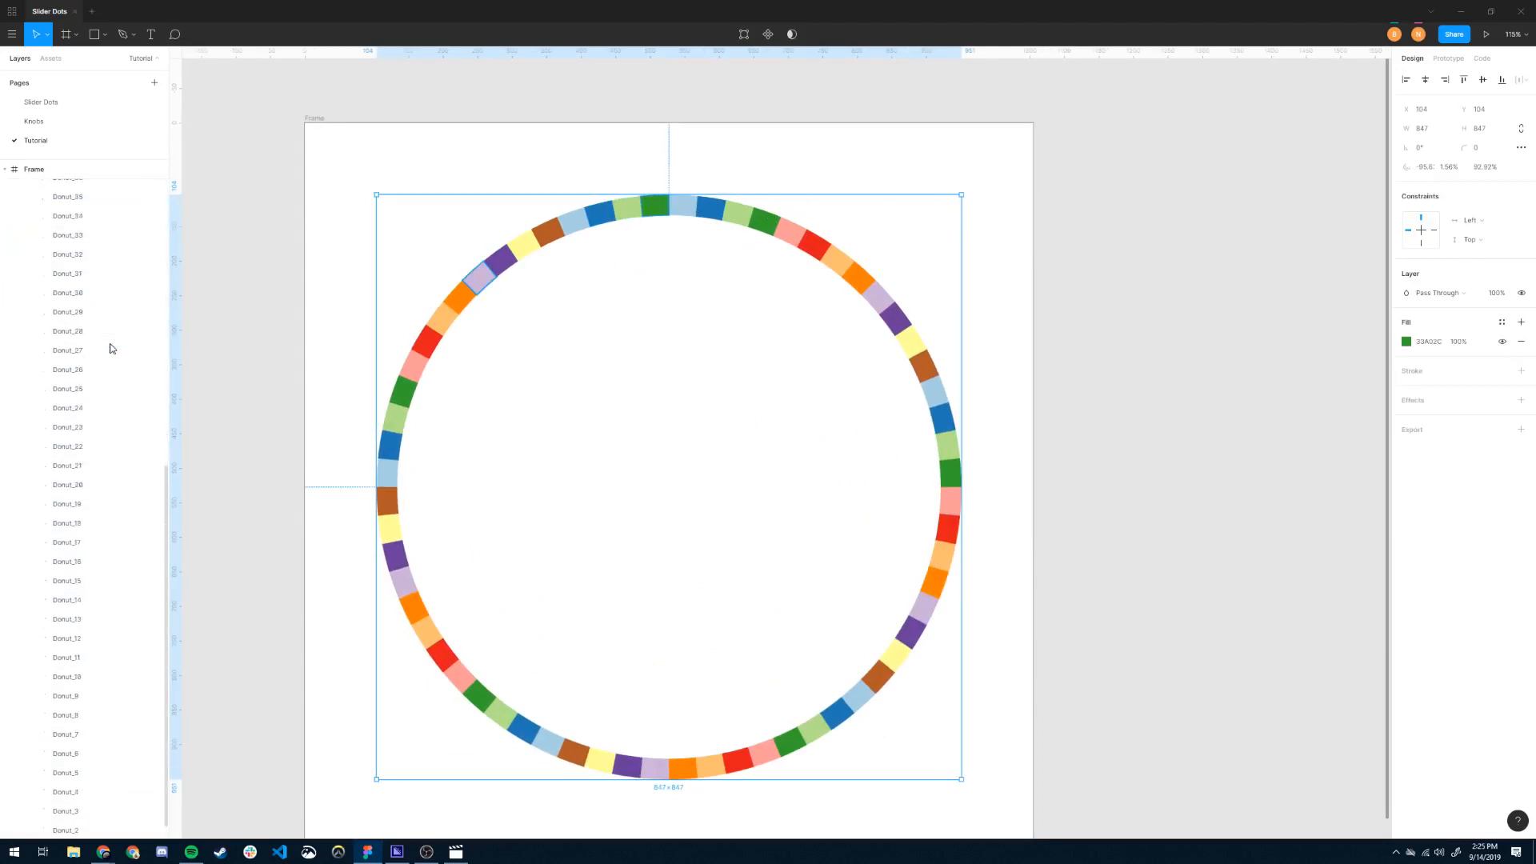
{"action": "left_click", "coordinate": [113, 824], "text": "shift"}
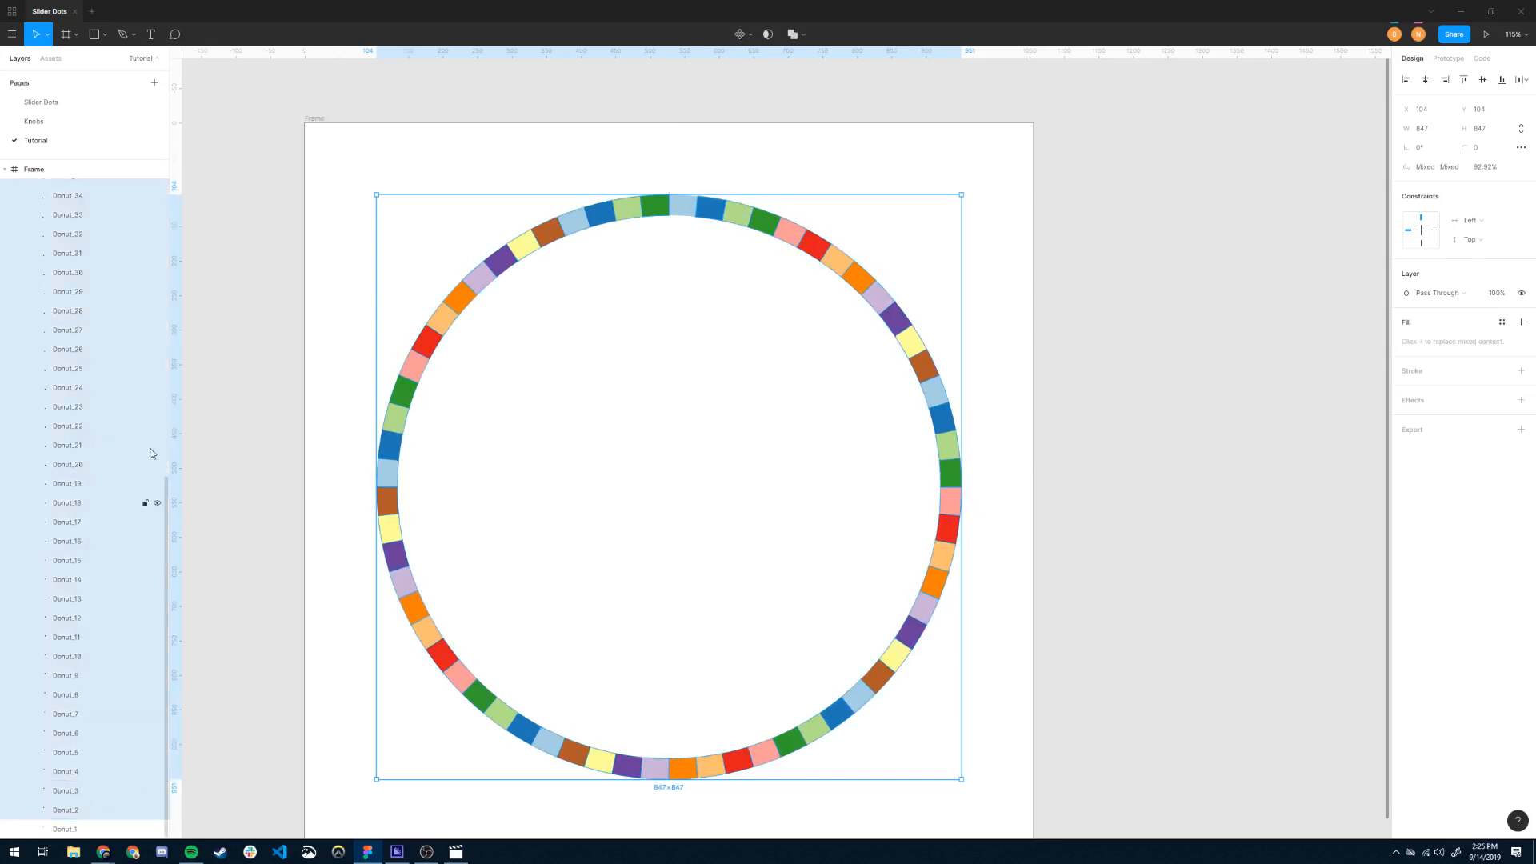
{"action": "scroll", "coordinate": [120, 400], "scroll_direction": "up", "scroll_amount": 2}
{"action": "scroll", "coordinate": [104, 228], "scroll_direction": "up", "scroll_amount": 5}
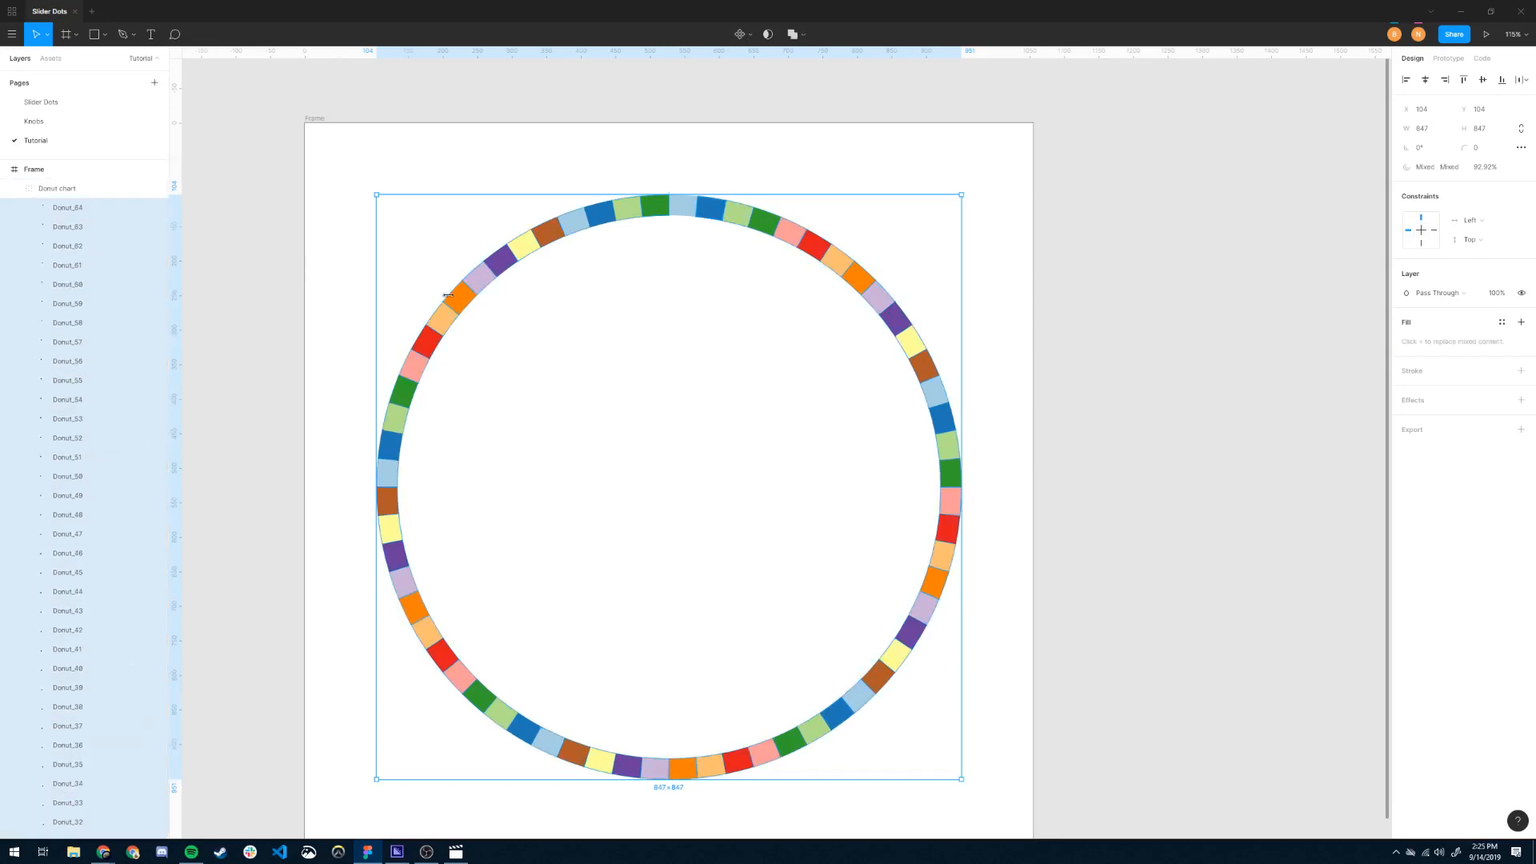
{"action": "scroll", "coordinate": [111, 304], "scroll_direction": "down", "scroll_amount": 10}
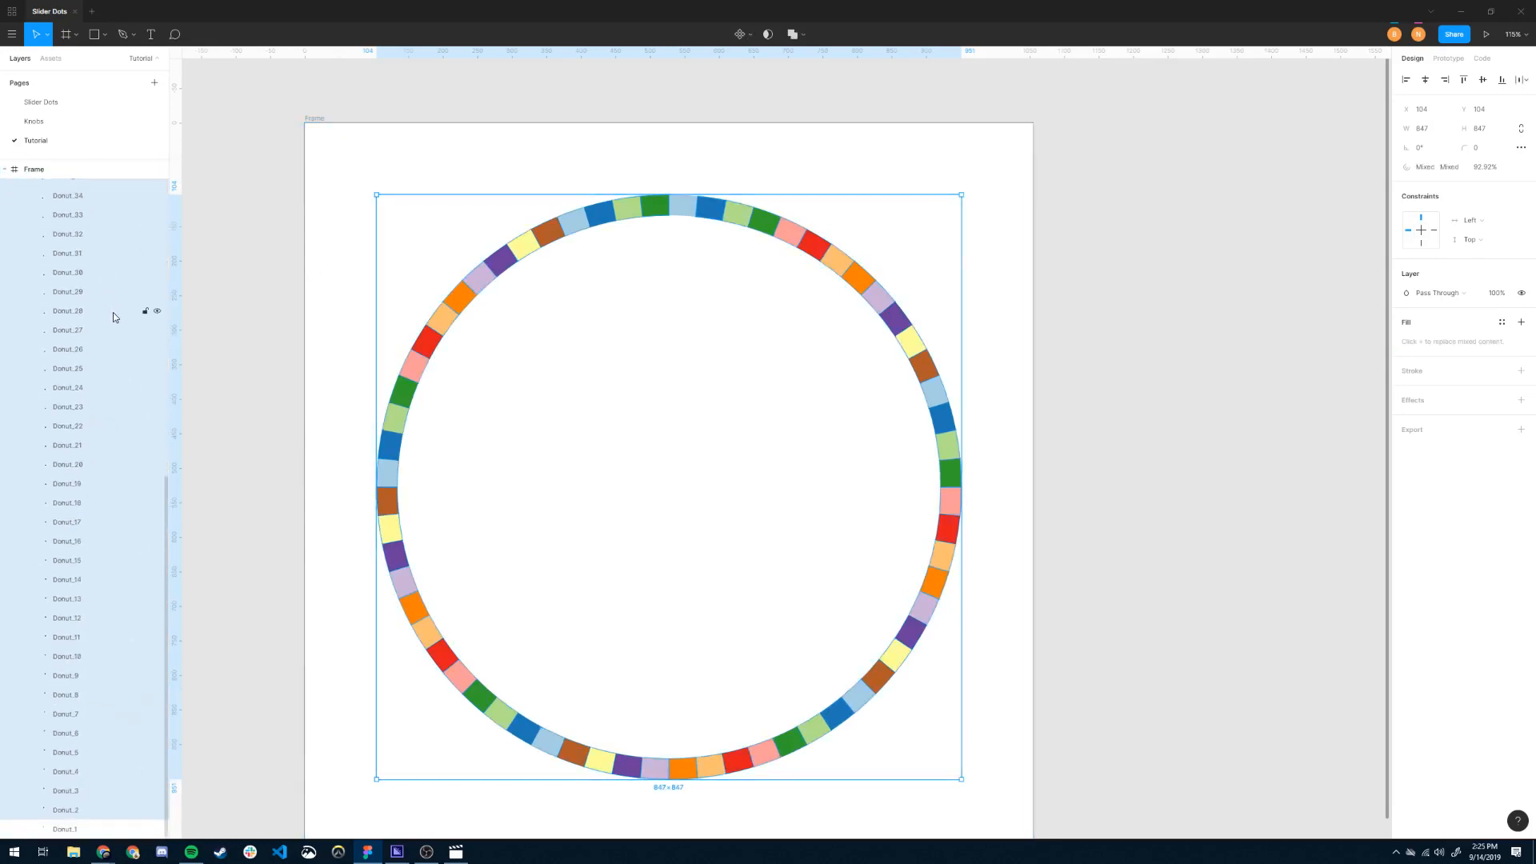
{"action": "key", "text": "ctrl+shift+h"}
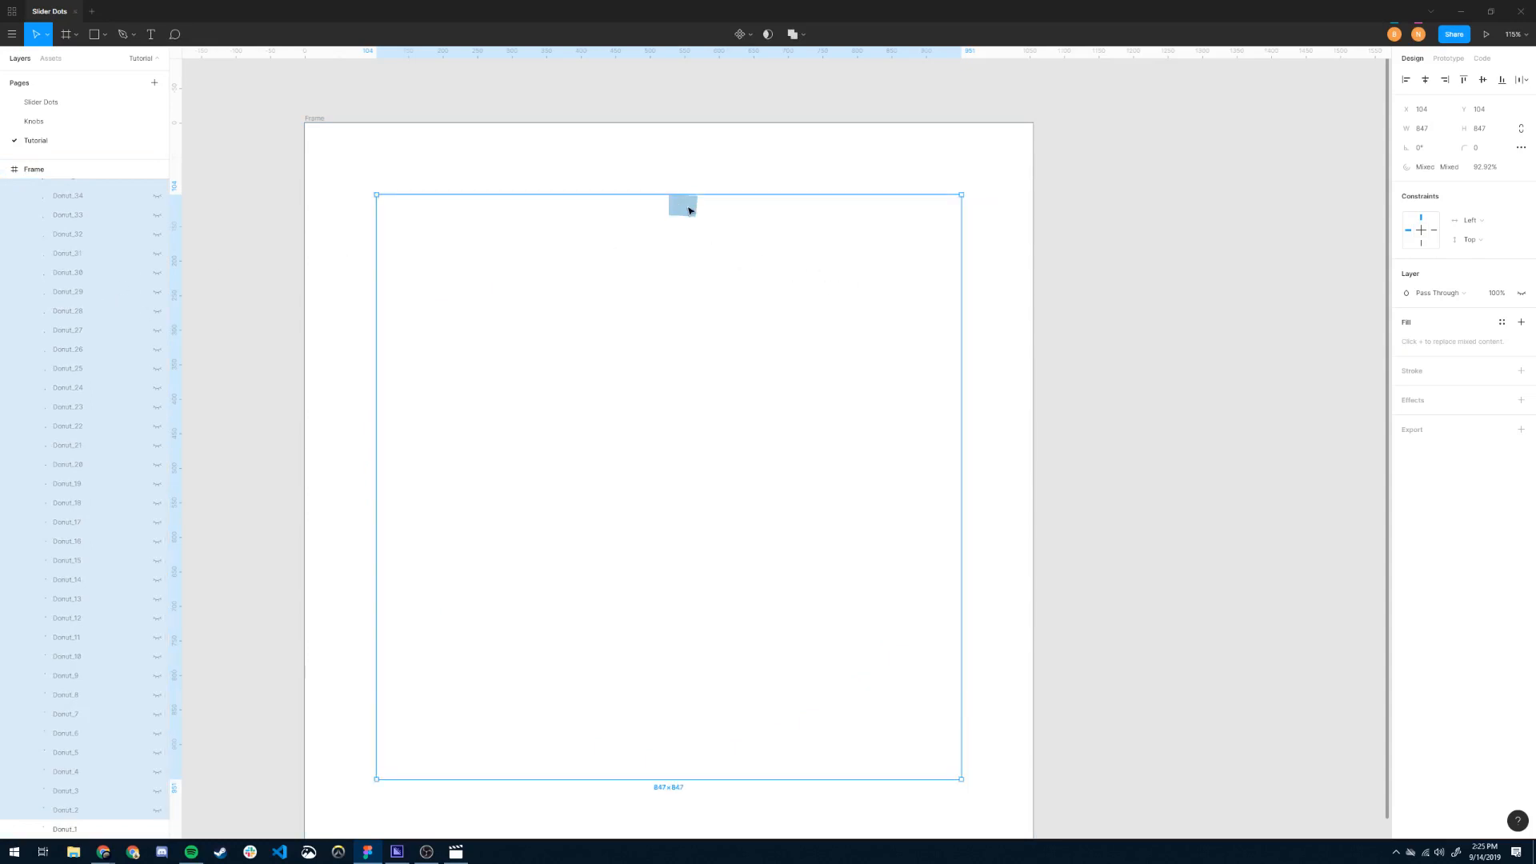
Examine the Donut_1 segment up close, including its arc handles and its place in the frame.
{"action": "double_click", "coordinate": [689, 211]}
{"action": "key", "text": "Escape"}
{"action": "scroll", "coordinate": [676, 208], "scroll_direction": "up", "scroll_amount": 5}
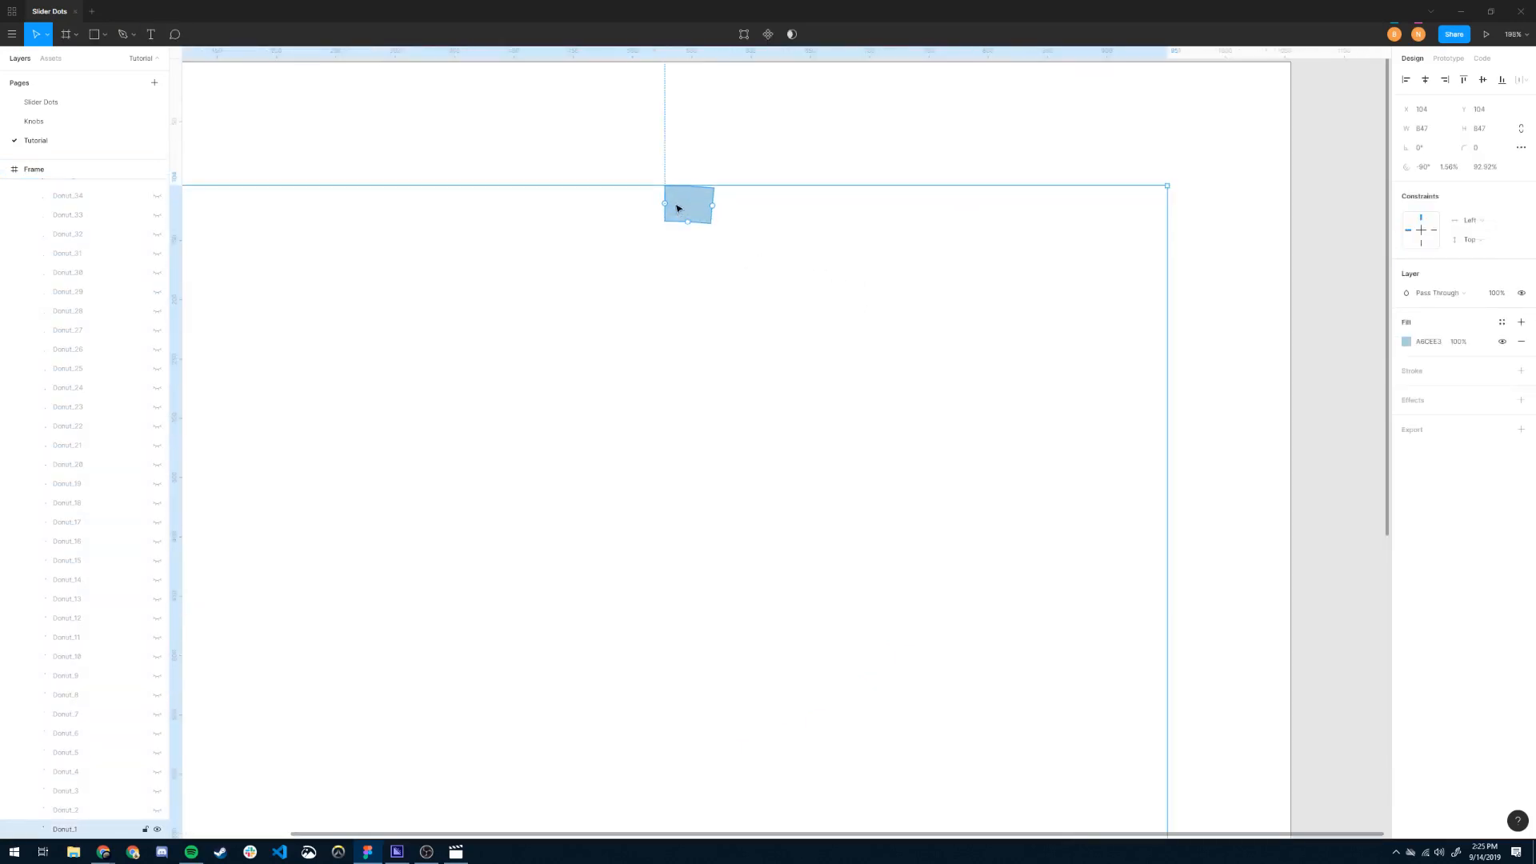
{"action": "left_click", "coordinate": [739, 279]}
{"action": "left_click", "coordinate": [697, 215]}
{"action": "scroll", "coordinate": [700, 216], "scroll_direction": "up", "scroll_amount": 2}
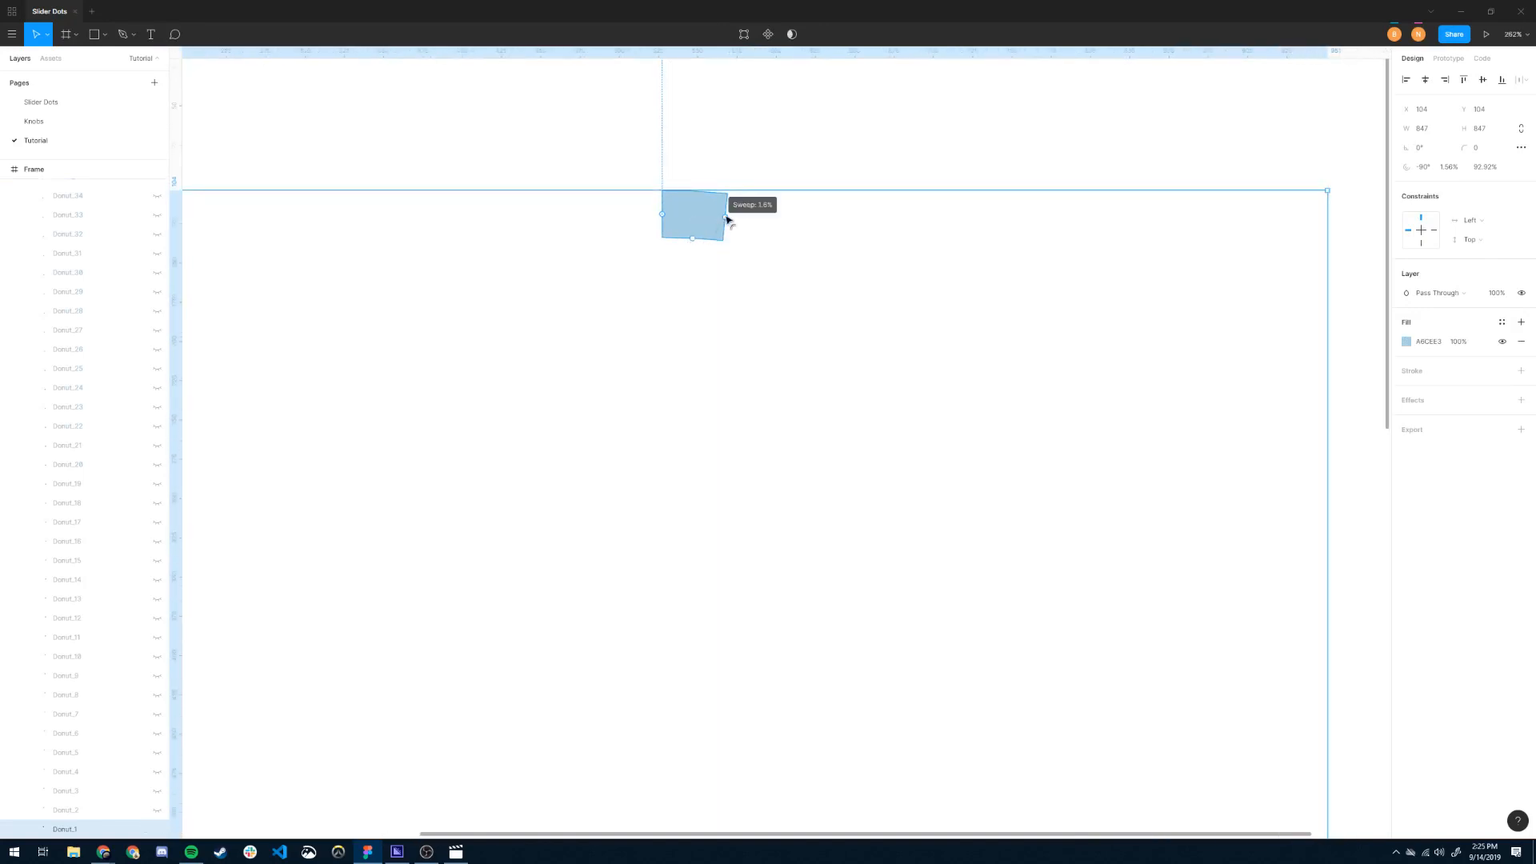
{"action": "scroll", "coordinate": [590, 285], "scroll_direction": "down", "scroll_amount": 5}
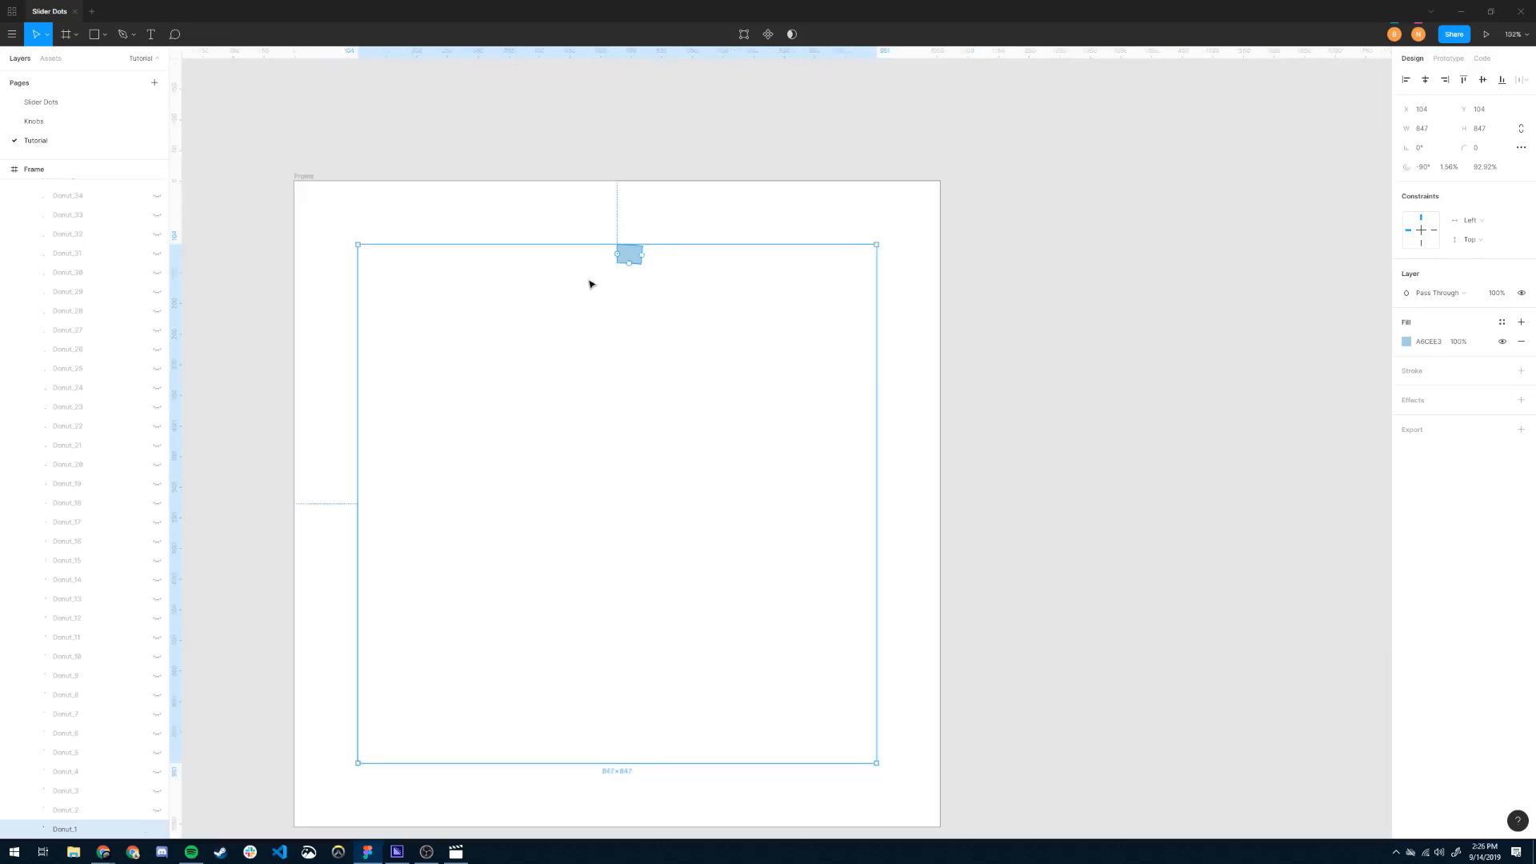
{"action": "scroll", "coordinate": [600, 271], "scroll_direction": "up", "scroll_amount": 1}
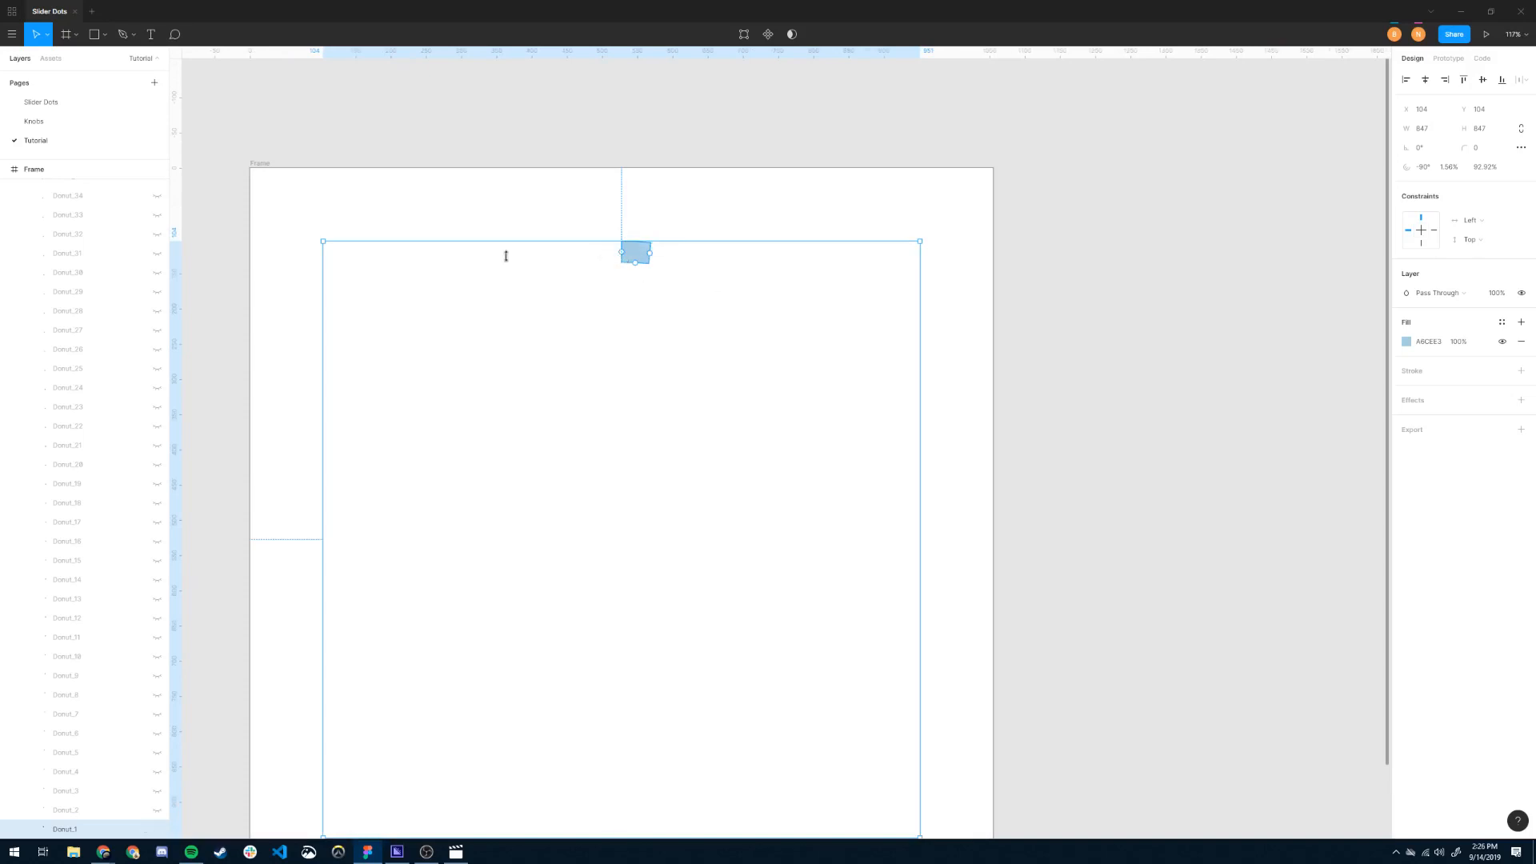
{"action": "scroll", "coordinate": [728, 440], "scroll_direction": "down", "scroll_amount": 3}
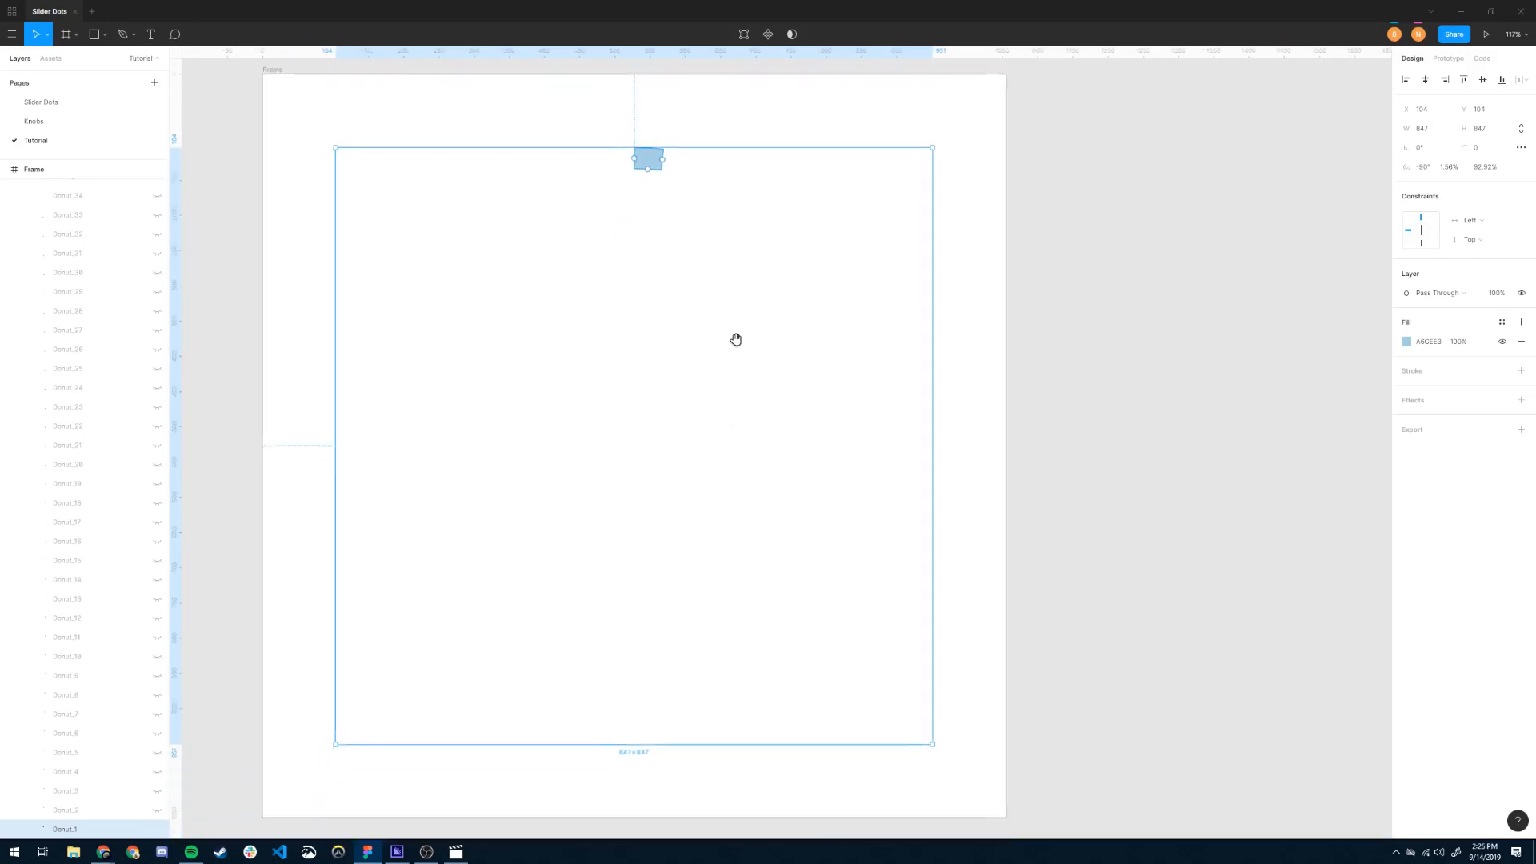
Reshape Donut_1 into a taller, centred marker with a start of about -93.9°, a 2.17% sweep and an 83.08% ratio.
{"action": "left_click_drag", "start_coordinate": [638, 156], "coordinate": [632, 302]}
{"action": "scroll", "coordinate": [628, 325], "scroll_direction": "up", "scroll_amount": 3}
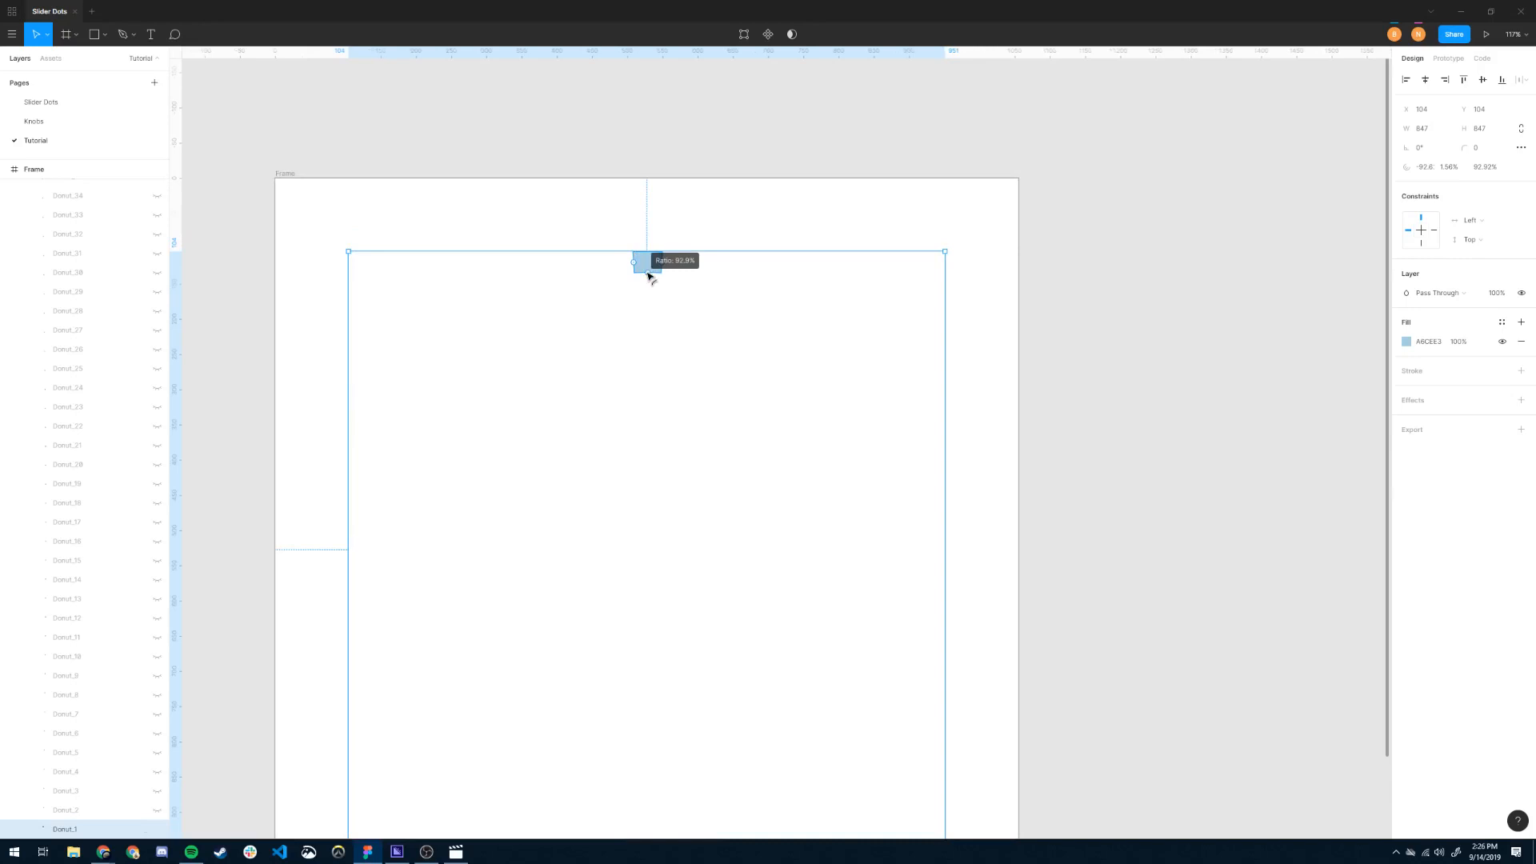
{"action": "mouse_move", "coordinate": [648, 274]}
{"action": "left_mouse_down"}
{"action": "mouse_move", "coordinate": [648, 294]}
{"action": "mouse_move", "coordinate": [661, 281]}
{"action": "mouse_move", "coordinate": [651, 302]}
{"action": "mouse_move", "coordinate": [672, 279]}
{"action": "left_mouse_up"}
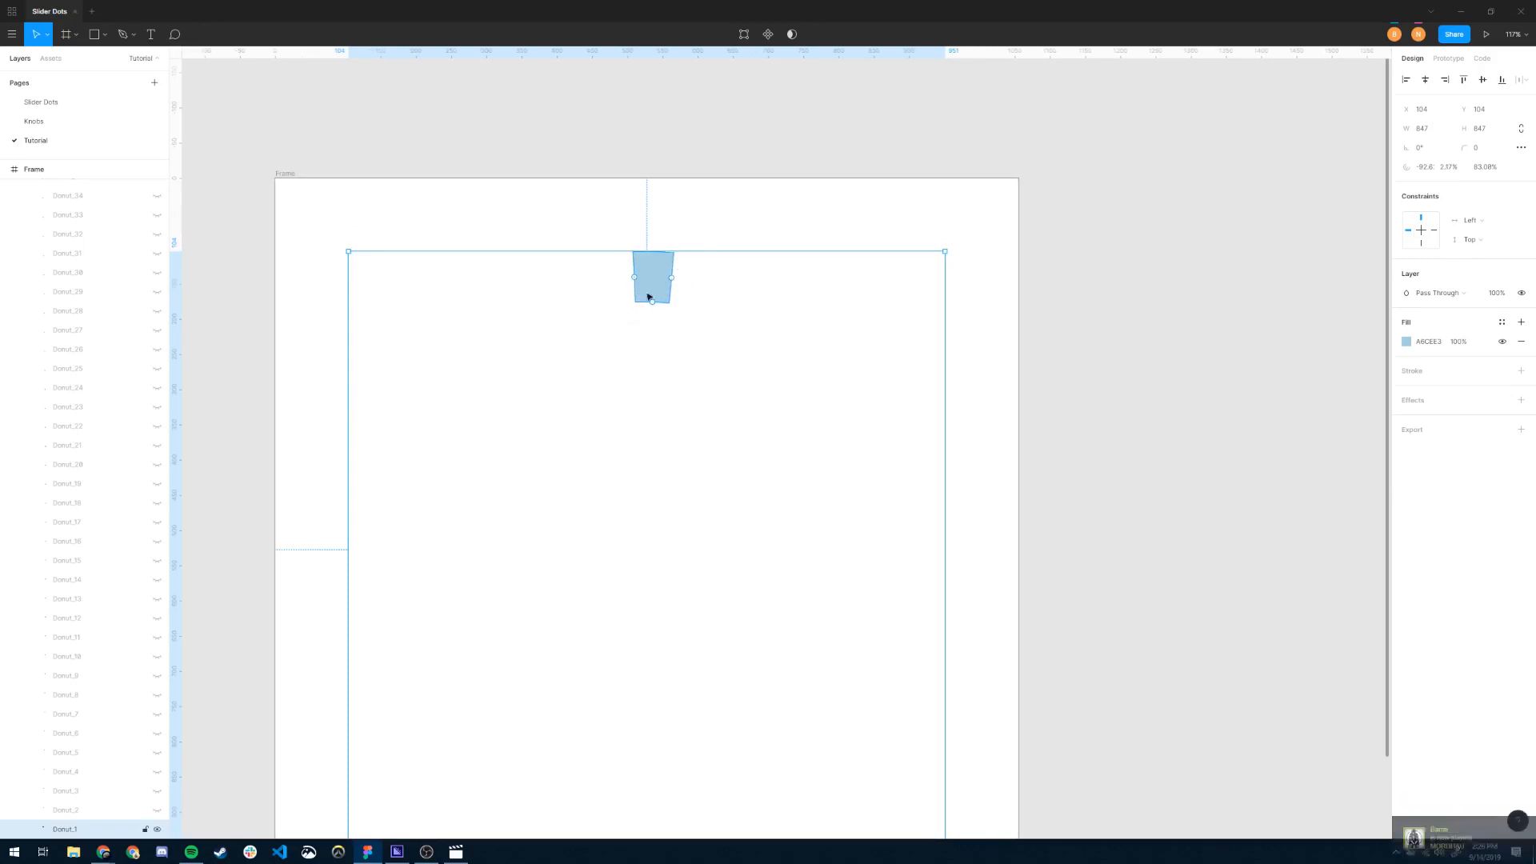
{"action": "left_click_drag", "start_coordinate": [658, 284], "coordinate": [628, 281]}
{"action": "key", "text": "ctrl+z"}
{"action": "mouse_move", "coordinate": [630, 284]}
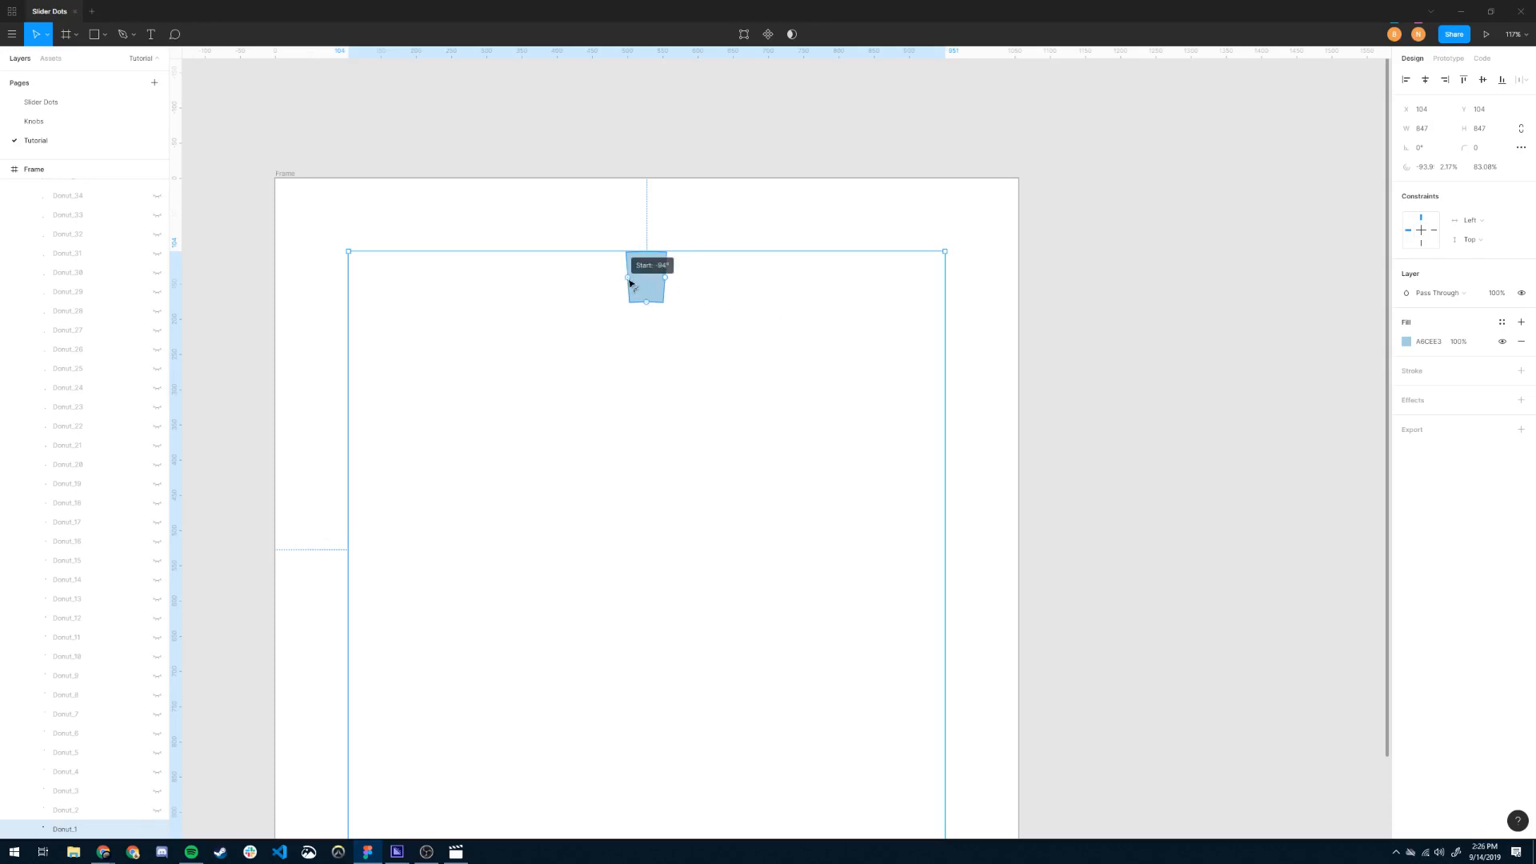
Apply the Blue 1 colour style to Donut_1 and collapse the Donut chart group.
{"action": "scroll", "coordinate": [689, 334], "scroll_direction": "down", "scroll_amount": 6}
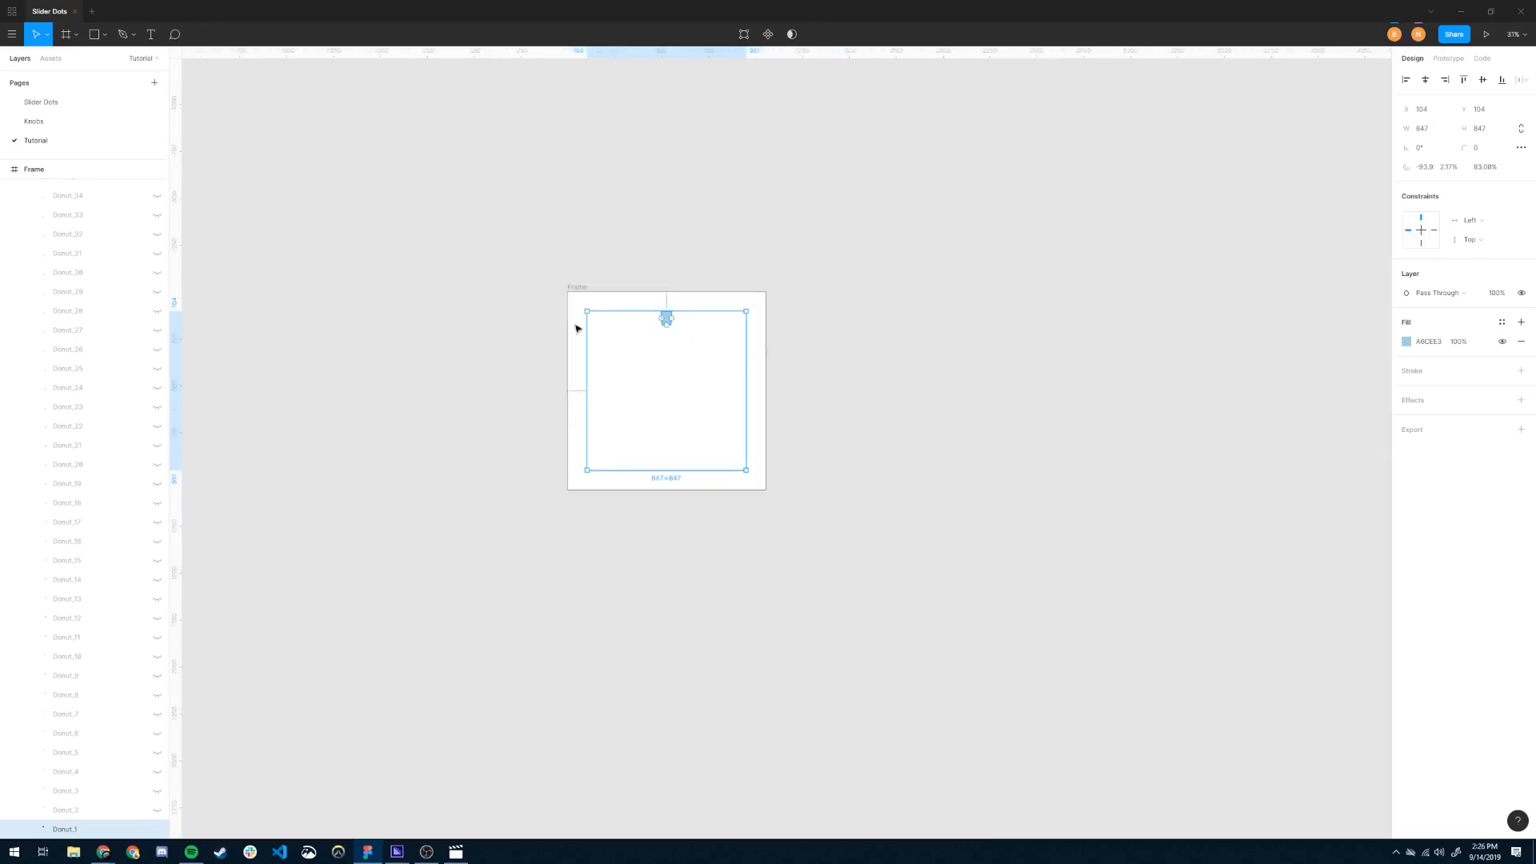
{"action": "left_click", "coordinate": [1501, 322]}
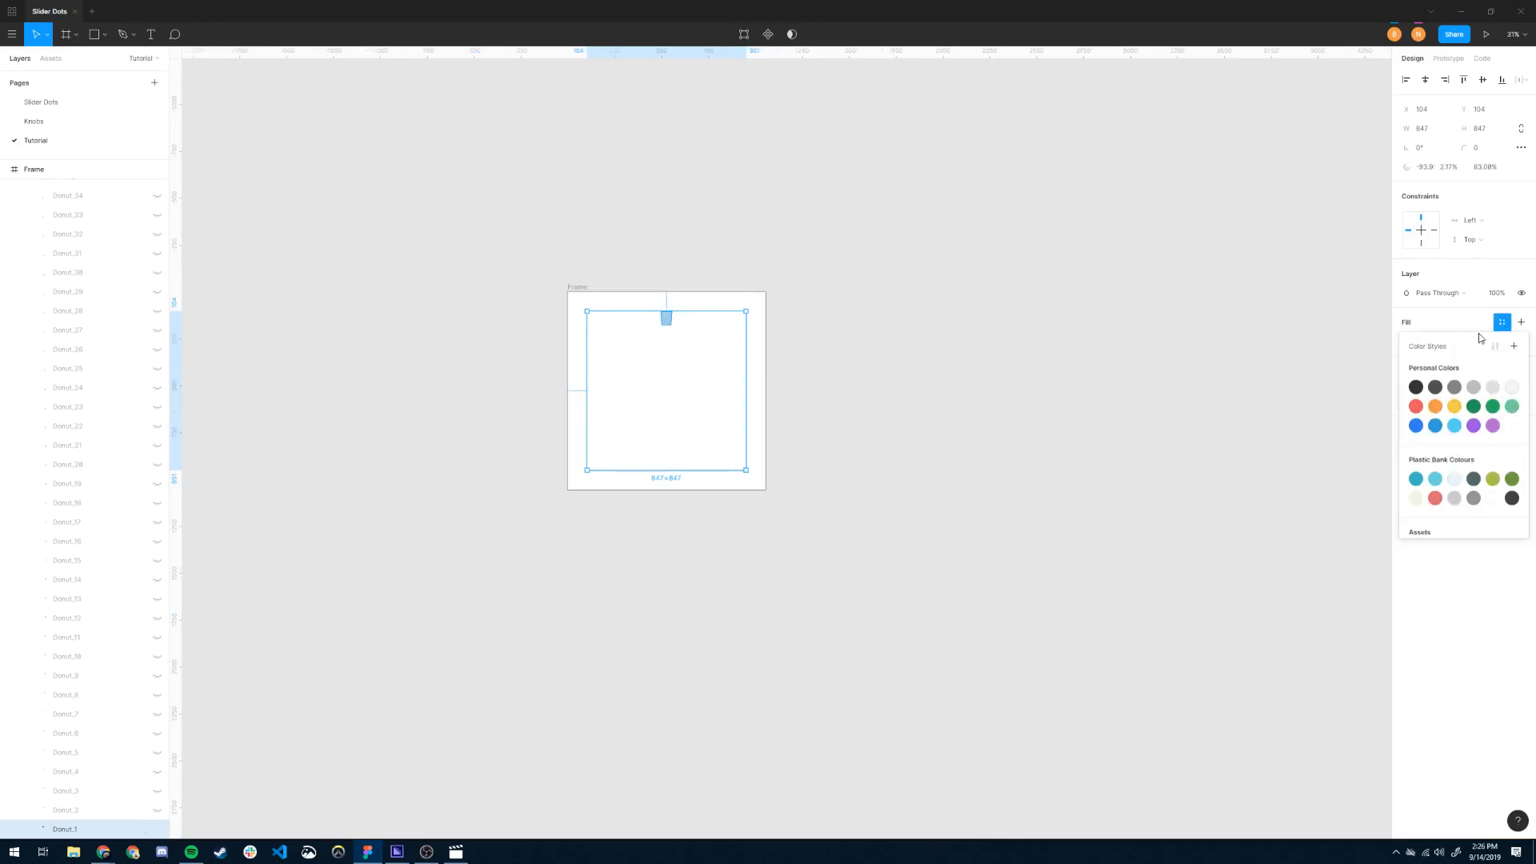
{"action": "left_click", "coordinate": [1420, 424]}
{"action": "left_click", "coordinate": [857, 352]}
{"action": "scroll", "coordinate": [665, 319], "scroll_direction": "up", "scroll_amount": 4}
{"action": "left_click", "coordinate": [666, 321]}
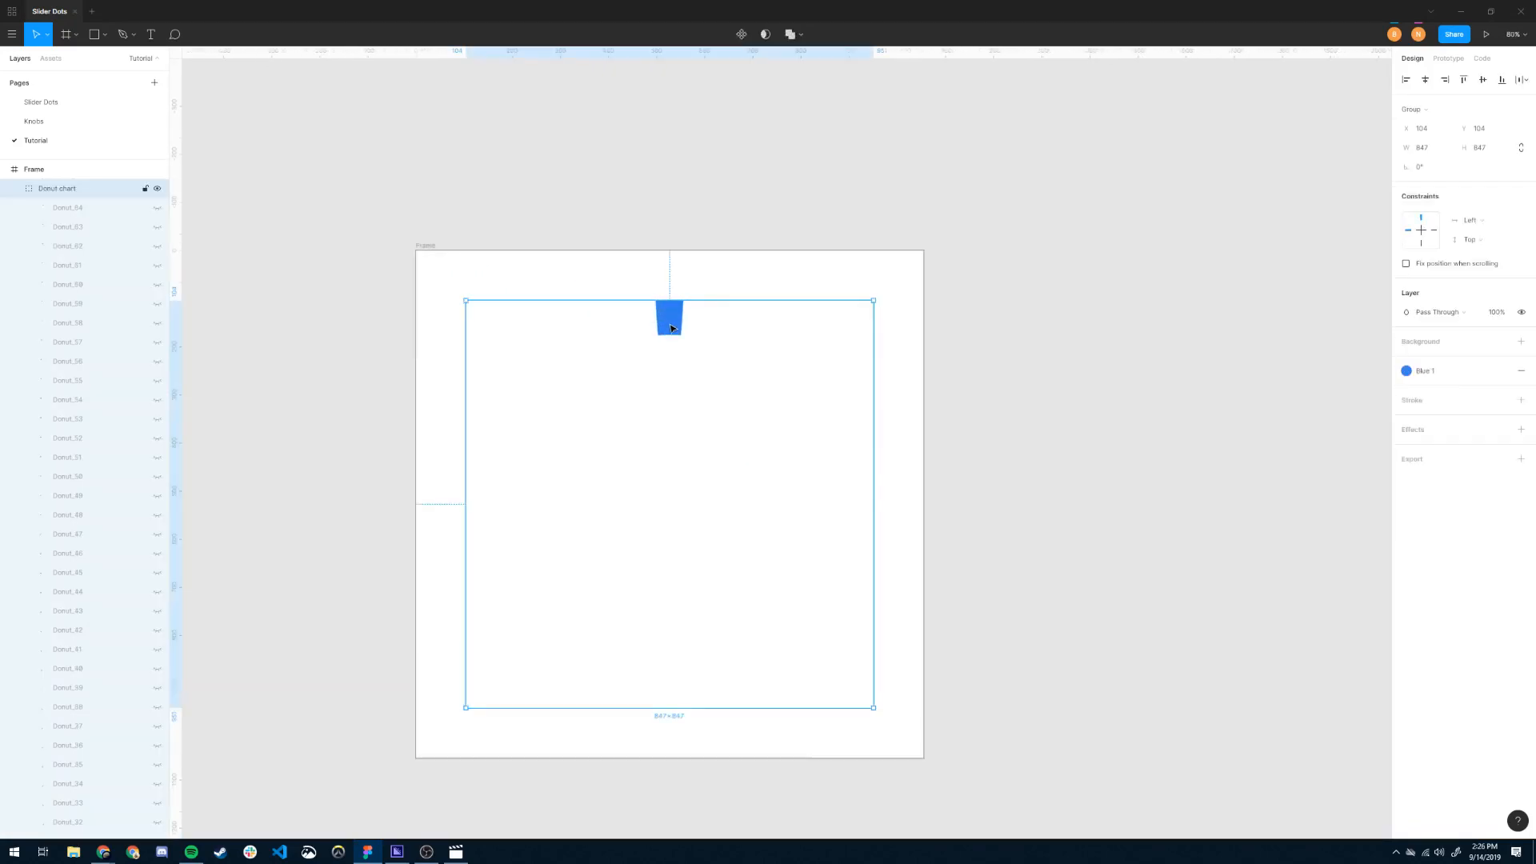
{"action": "scroll", "coordinate": [89, 241], "scroll_direction": "up", "scroll_amount": 8}
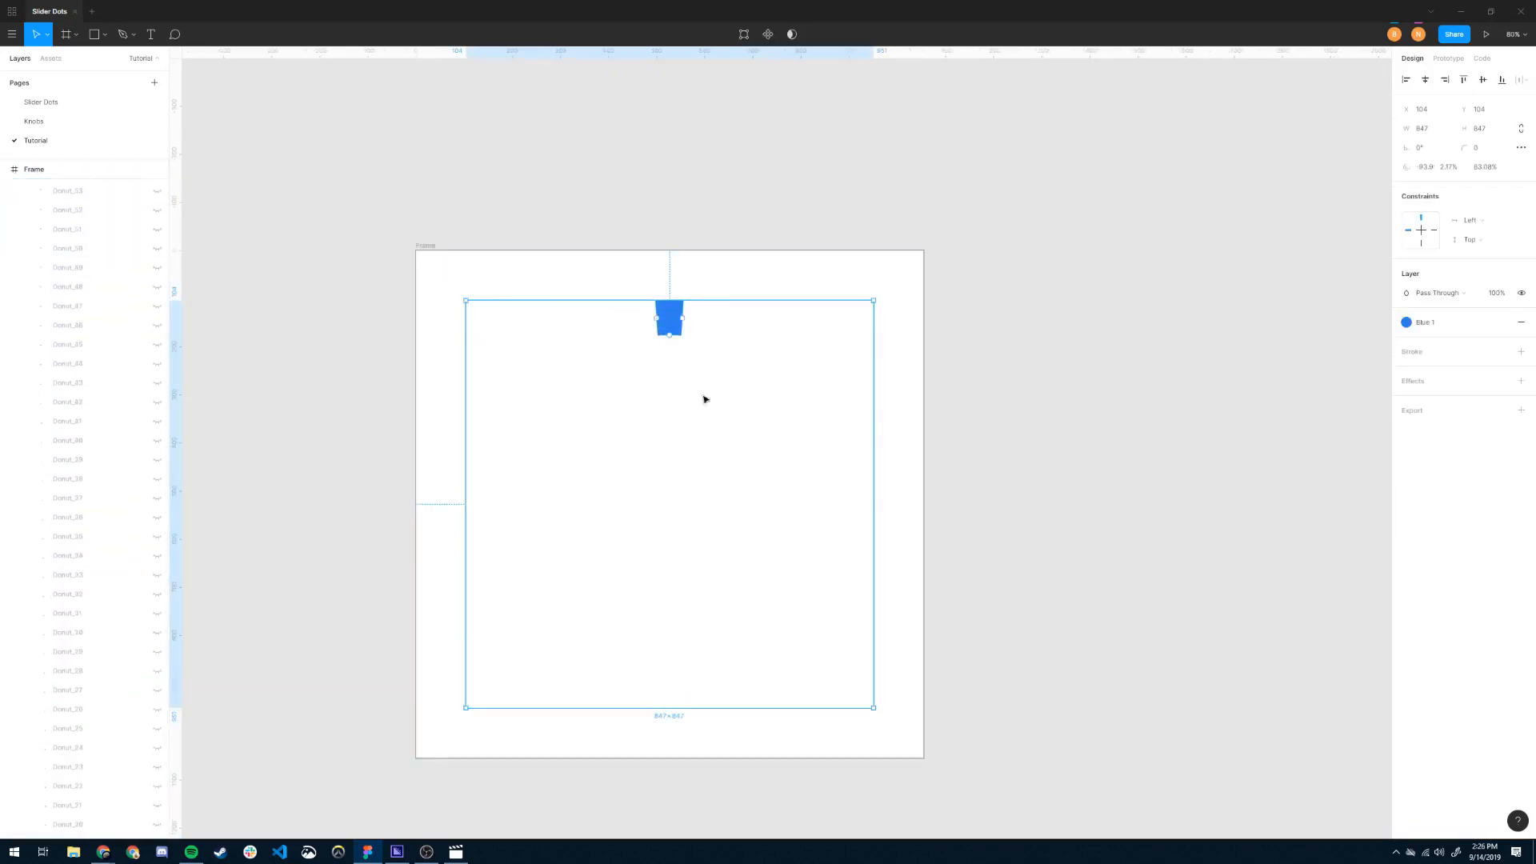
{"action": "left_click", "coordinate": [14, 188]}
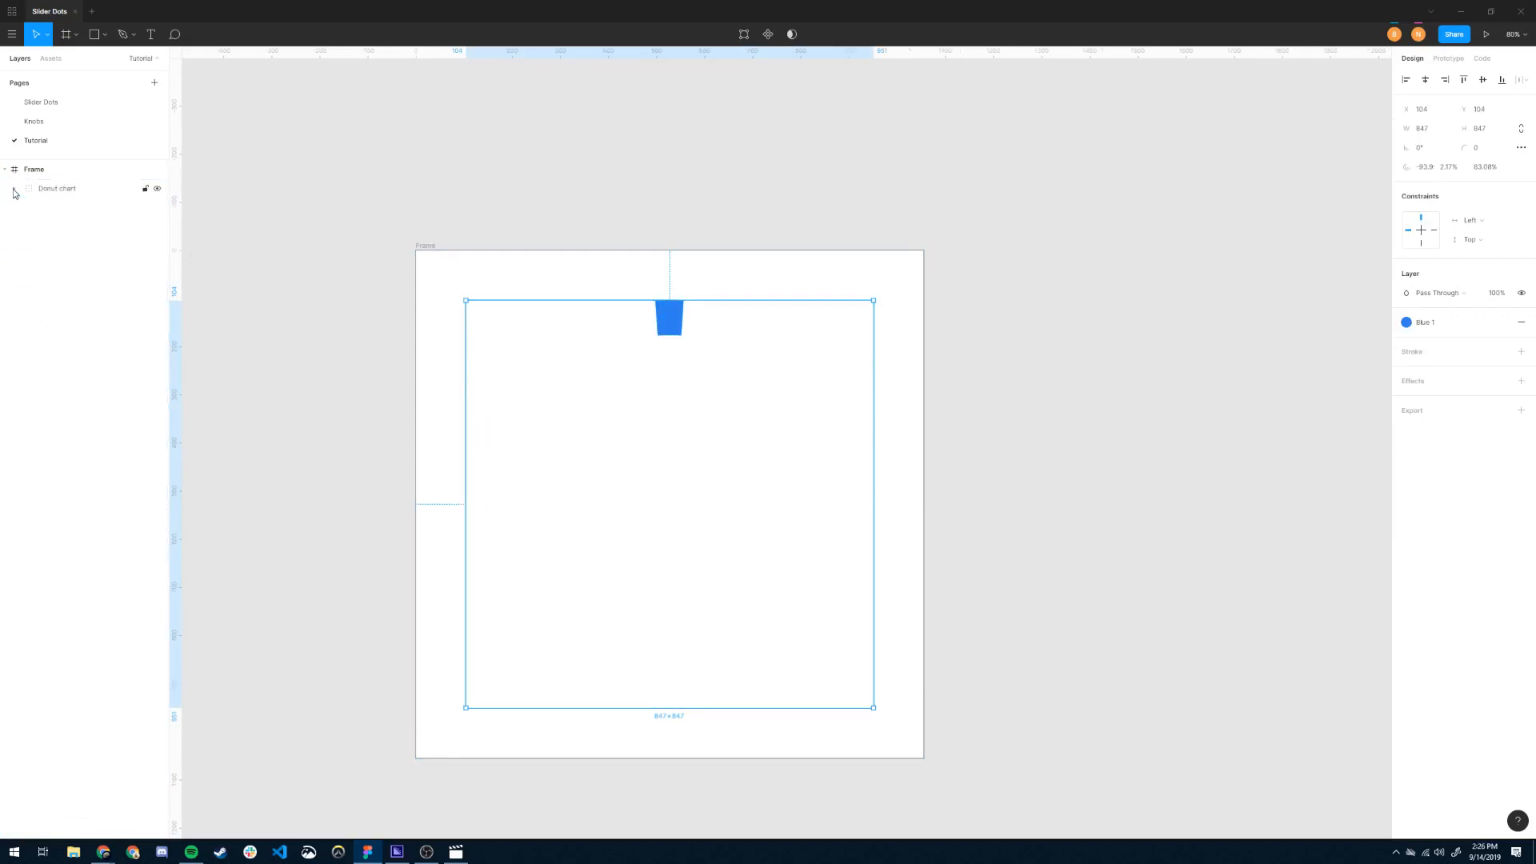
Draw a circle centred in the frame and enlarge it to about 776 × 776 so it overlaps the blue marker.
{"action": "left_click", "coordinate": [104, 36]}
{"action": "left_click", "coordinate": [80, 104]}
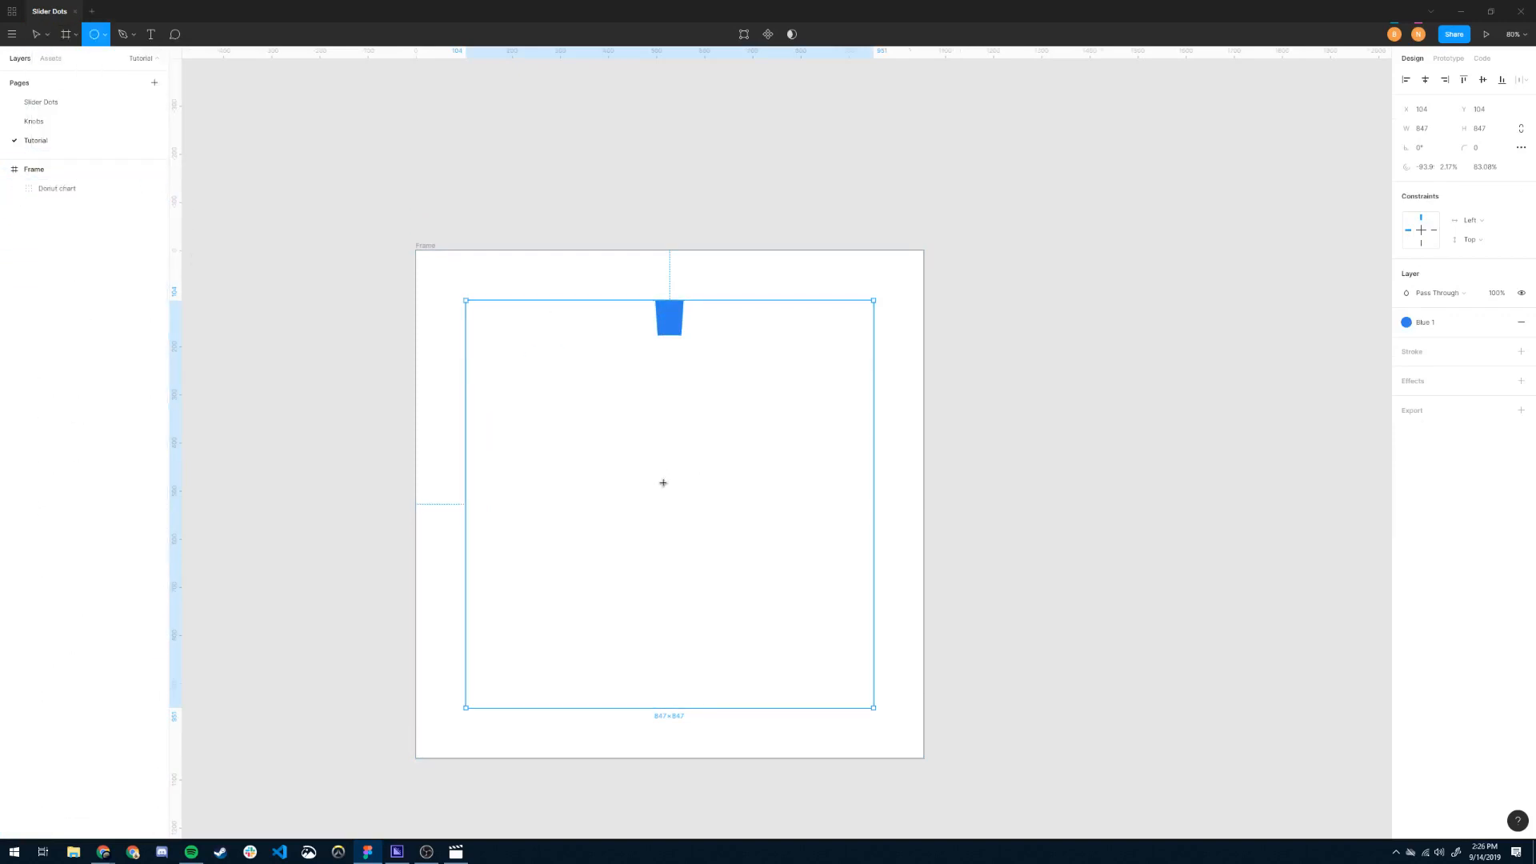
{"action": "left_click_drag", "start_coordinate": [662, 484], "coordinate": [836, 542]}
{"action": "left_click_drag", "start_coordinate": [678, 425], "coordinate": [685, 441]}
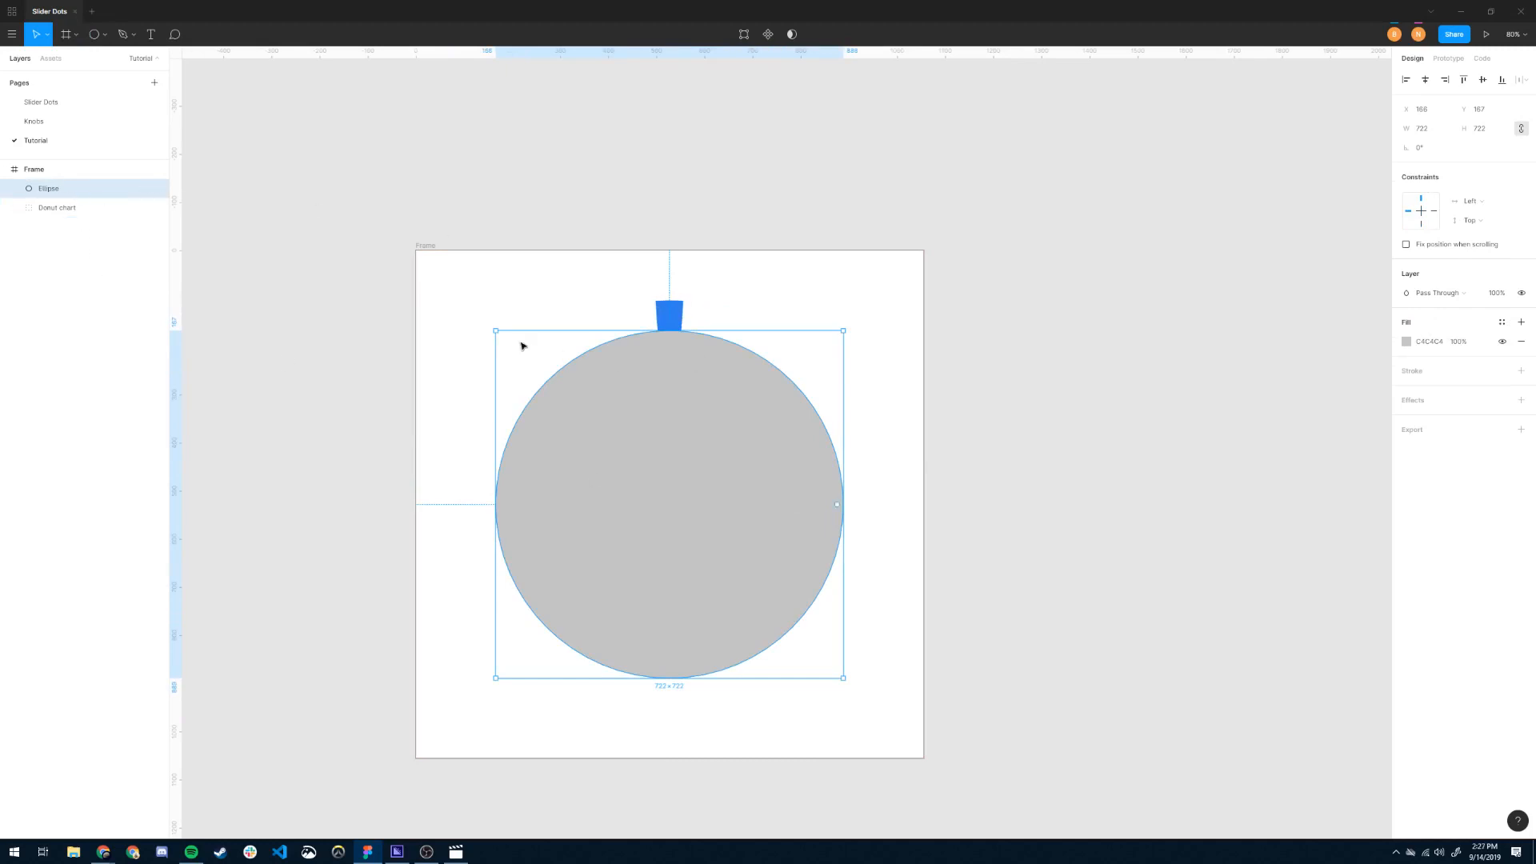
{"action": "left_click_drag", "start_coordinate": [496, 331], "coordinate": [481, 323]}
Reorder the Ellipse layer to sit below the Donut chart group inside Frame, outside the group itself.
{"action": "left_click_drag", "start_coordinate": [55, 187], "coordinate": [62, 214]}
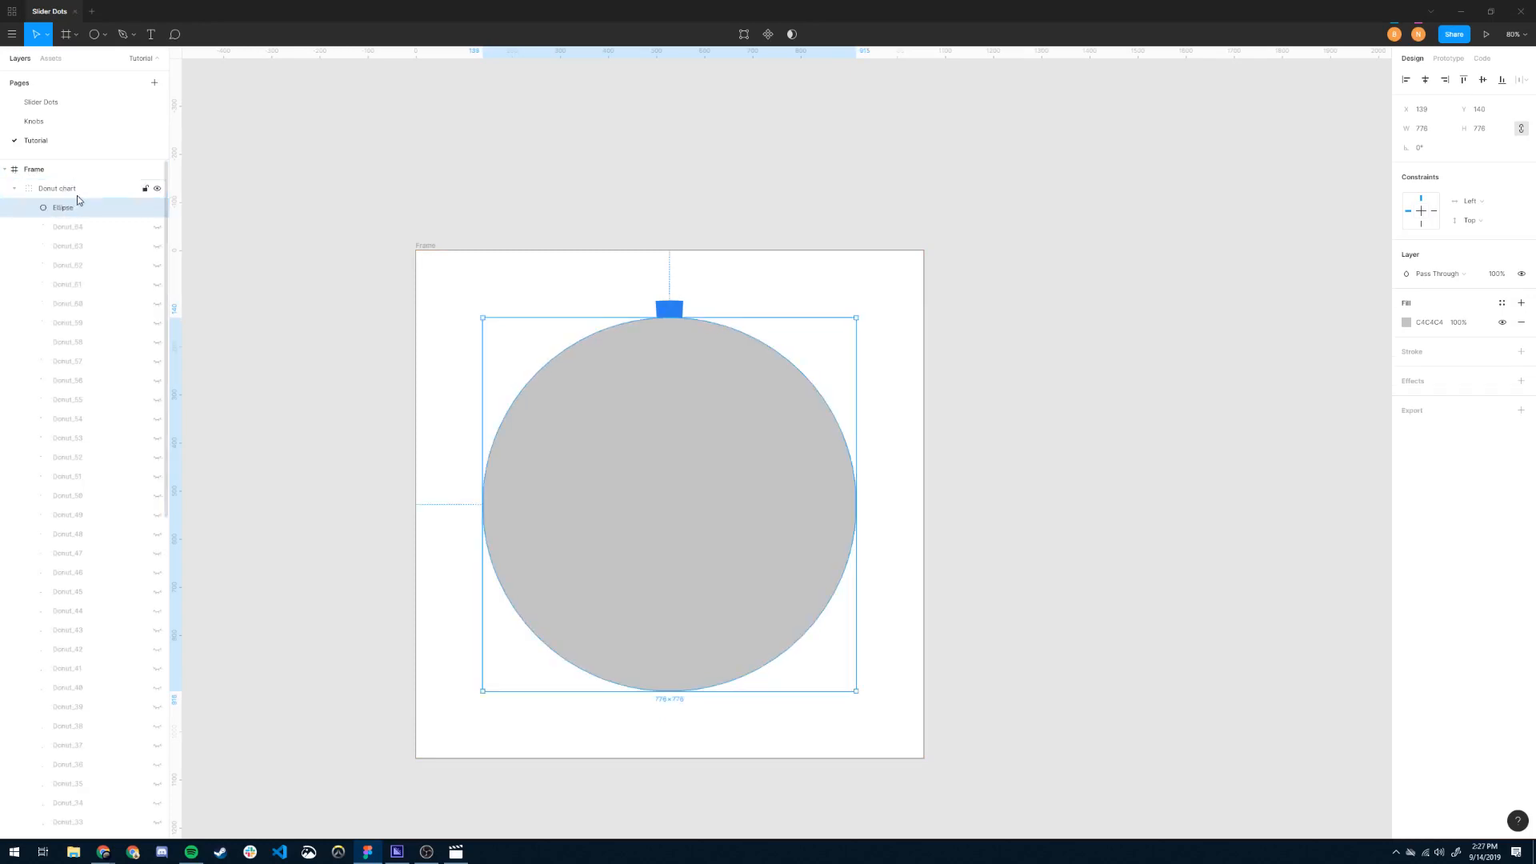
{"action": "key", "text": "ctrl+z"}
{"action": "left_click", "coordinate": [15, 208]}
{"action": "left_click_drag", "start_coordinate": [70, 188], "coordinate": [53, 226]}
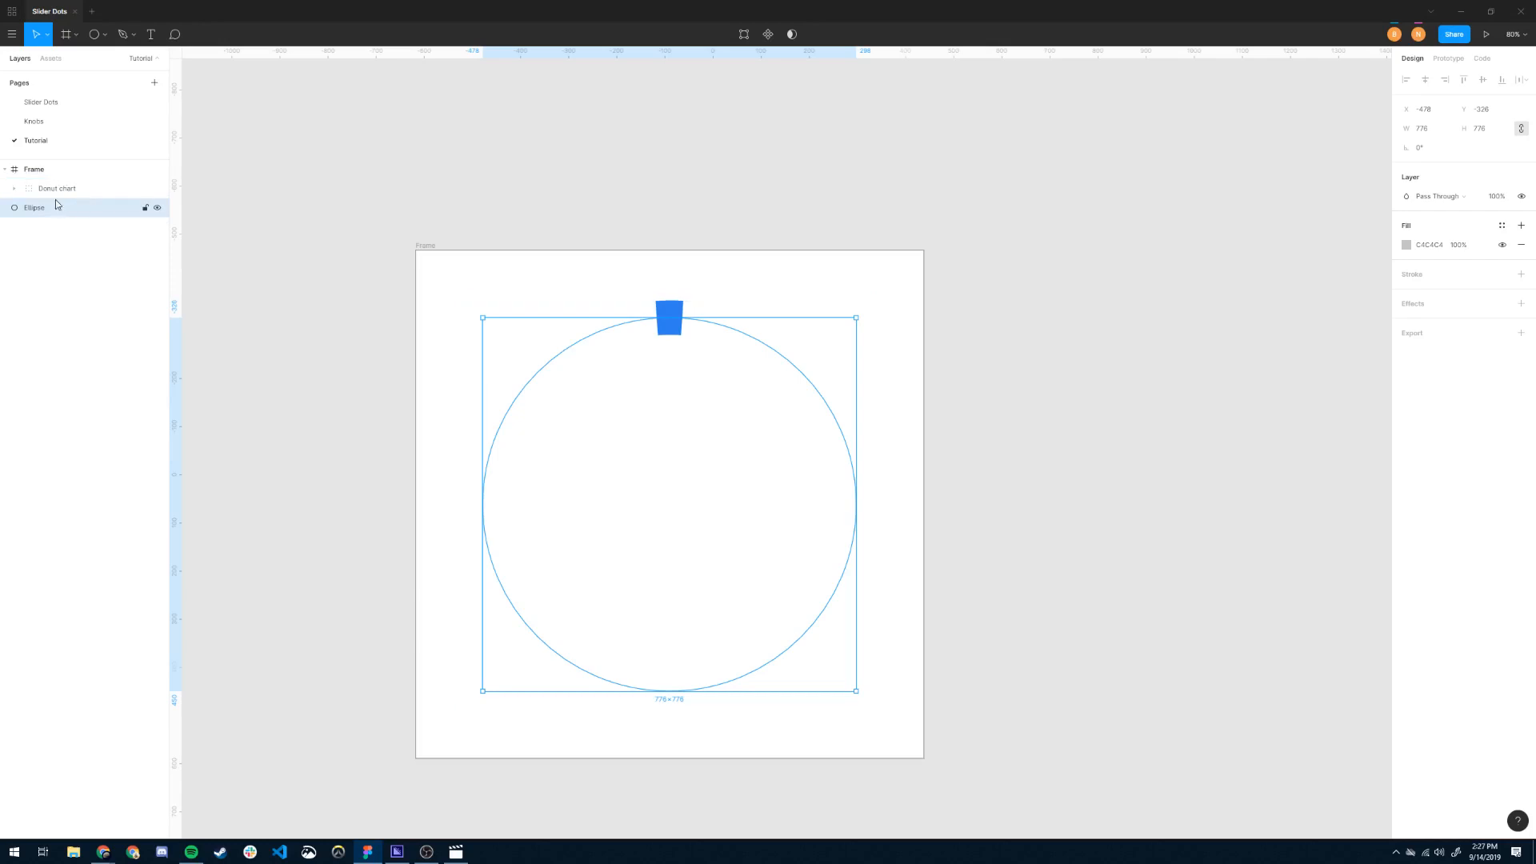
{"action": "left_click", "coordinate": [15, 188]}
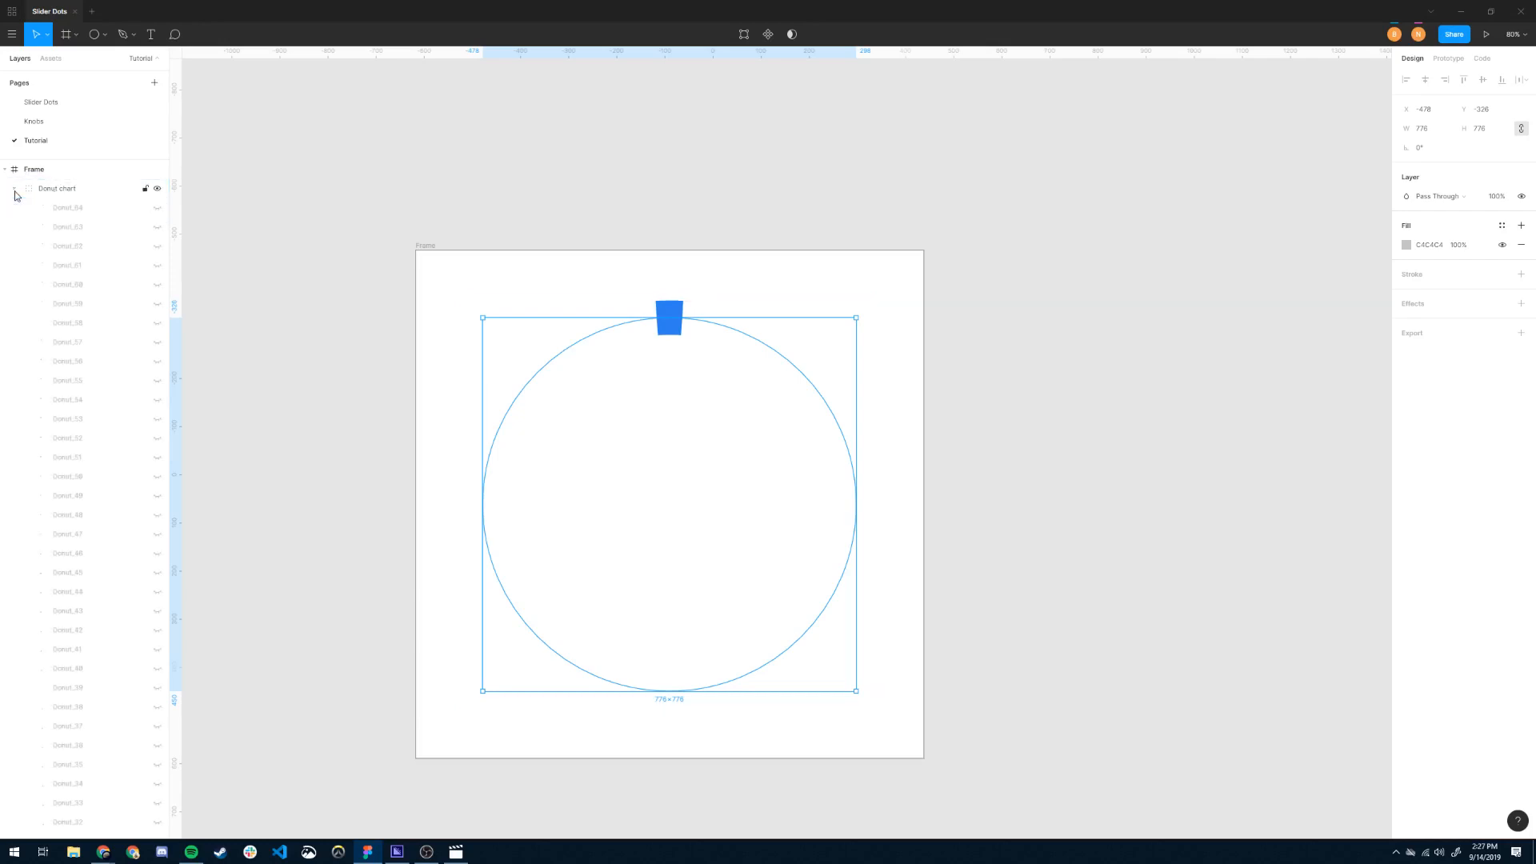
{"action": "scroll", "coordinate": [77, 256], "scroll_direction": "down", "scroll_amount": 5}
{"action": "scroll", "coordinate": [77, 256], "scroll_direction": "up", "scroll_amount": 5}
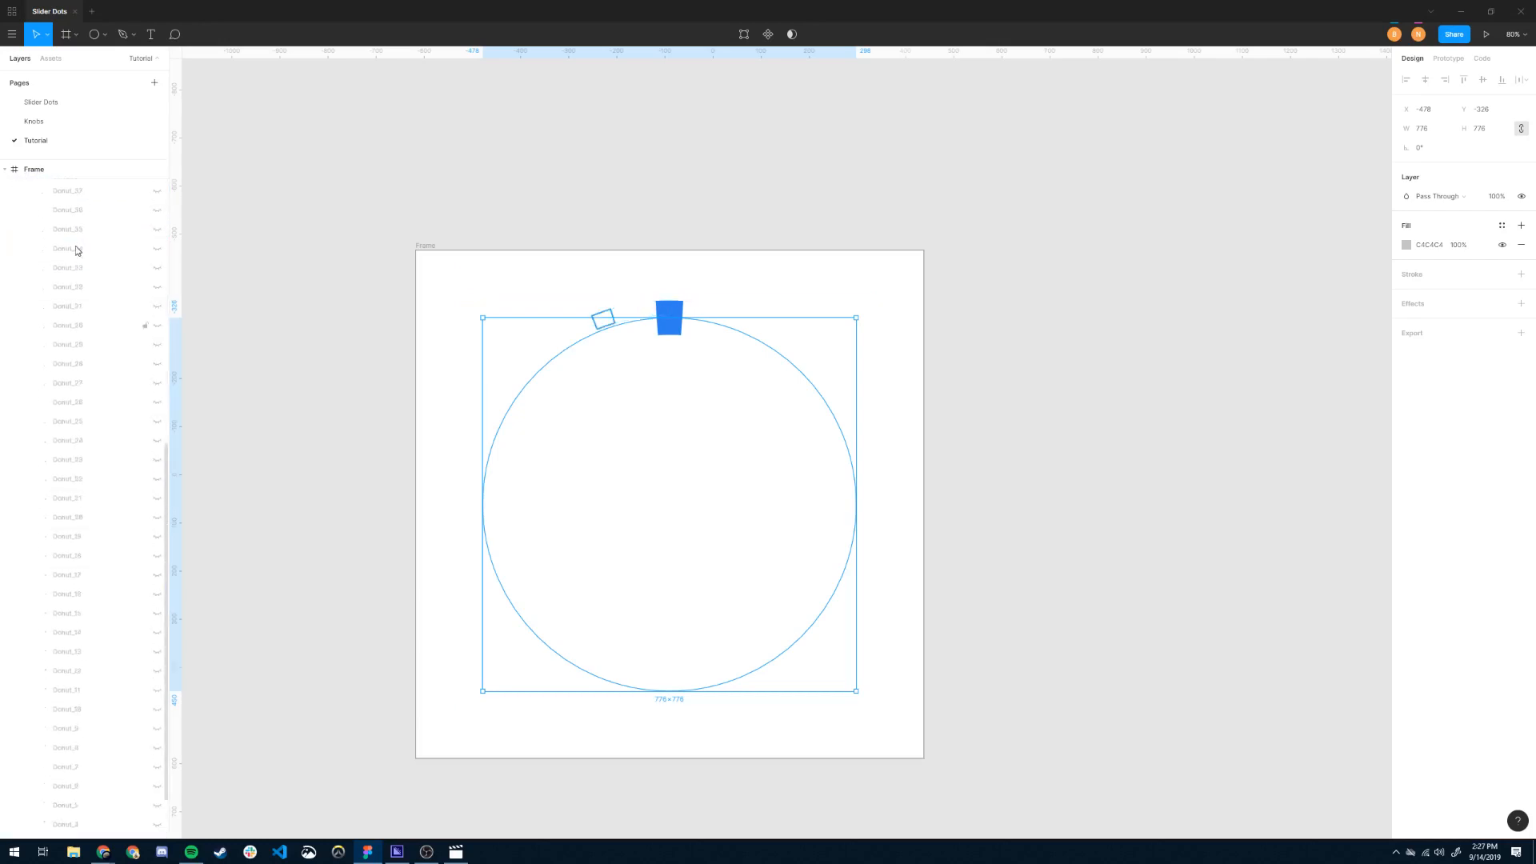
{"action": "left_click", "coordinate": [16, 189]}
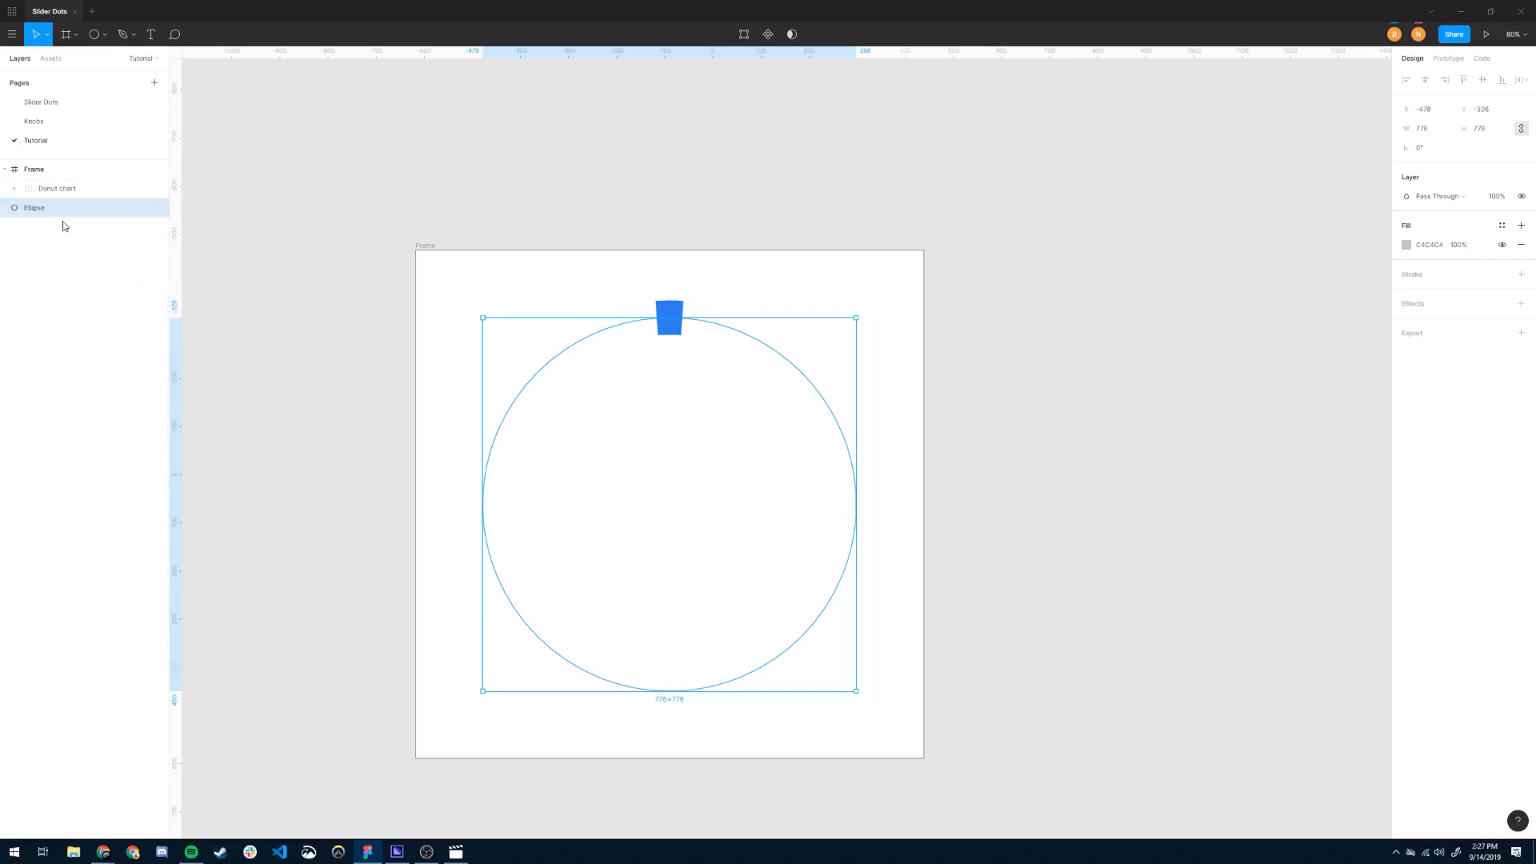
{"action": "left_click_drag", "start_coordinate": [85, 219], "coordinate": [70, 204]}
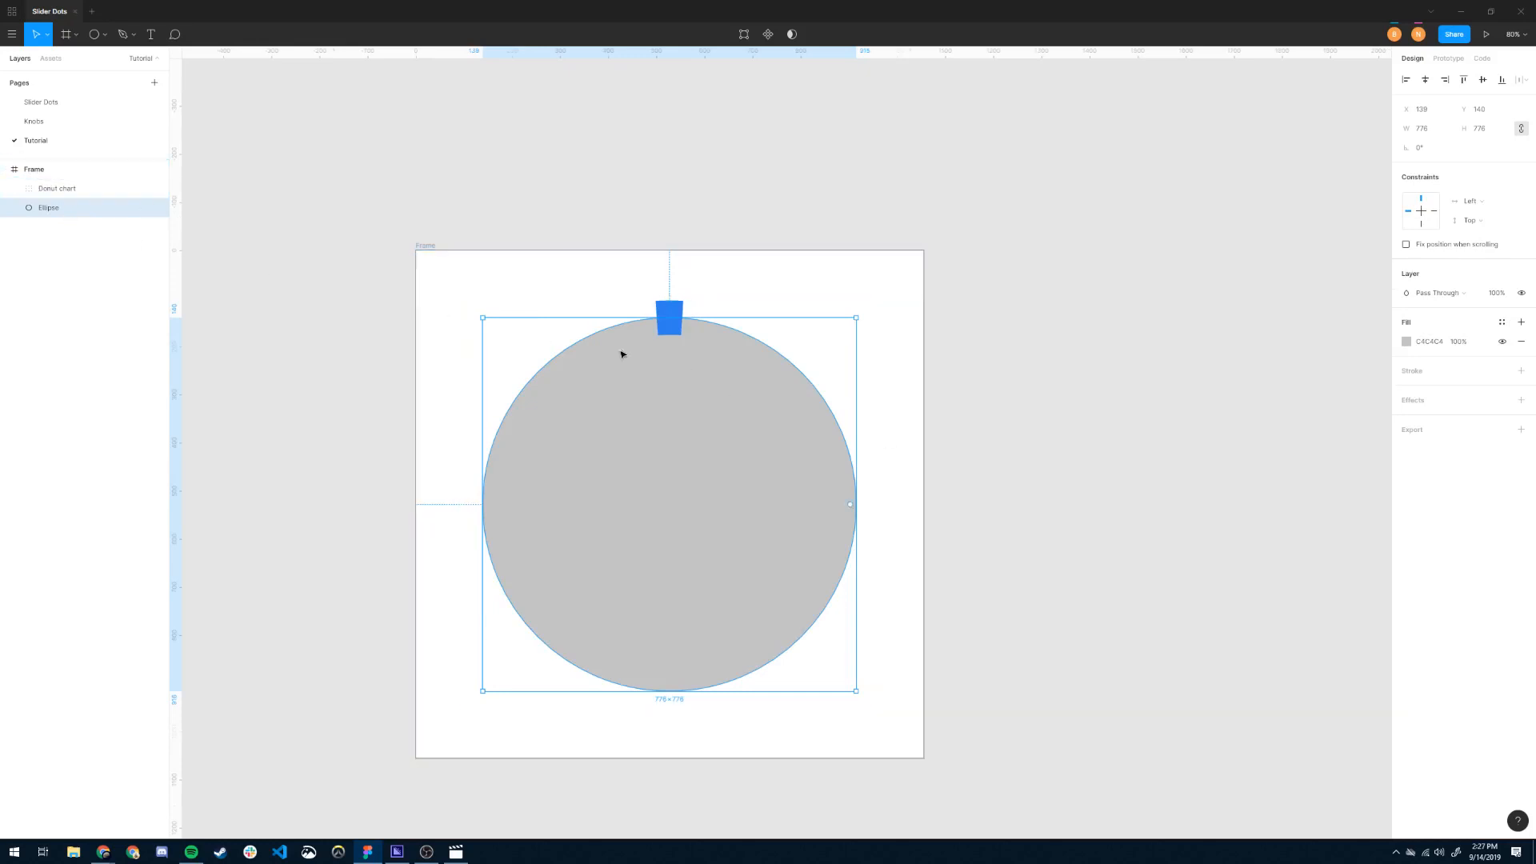
Reshape the Donut_1 marker's arc to a wider 3.16% sweep and a deeper 75.38% ratio.
{"action": "left_click", "coordinate": [486, 310]}
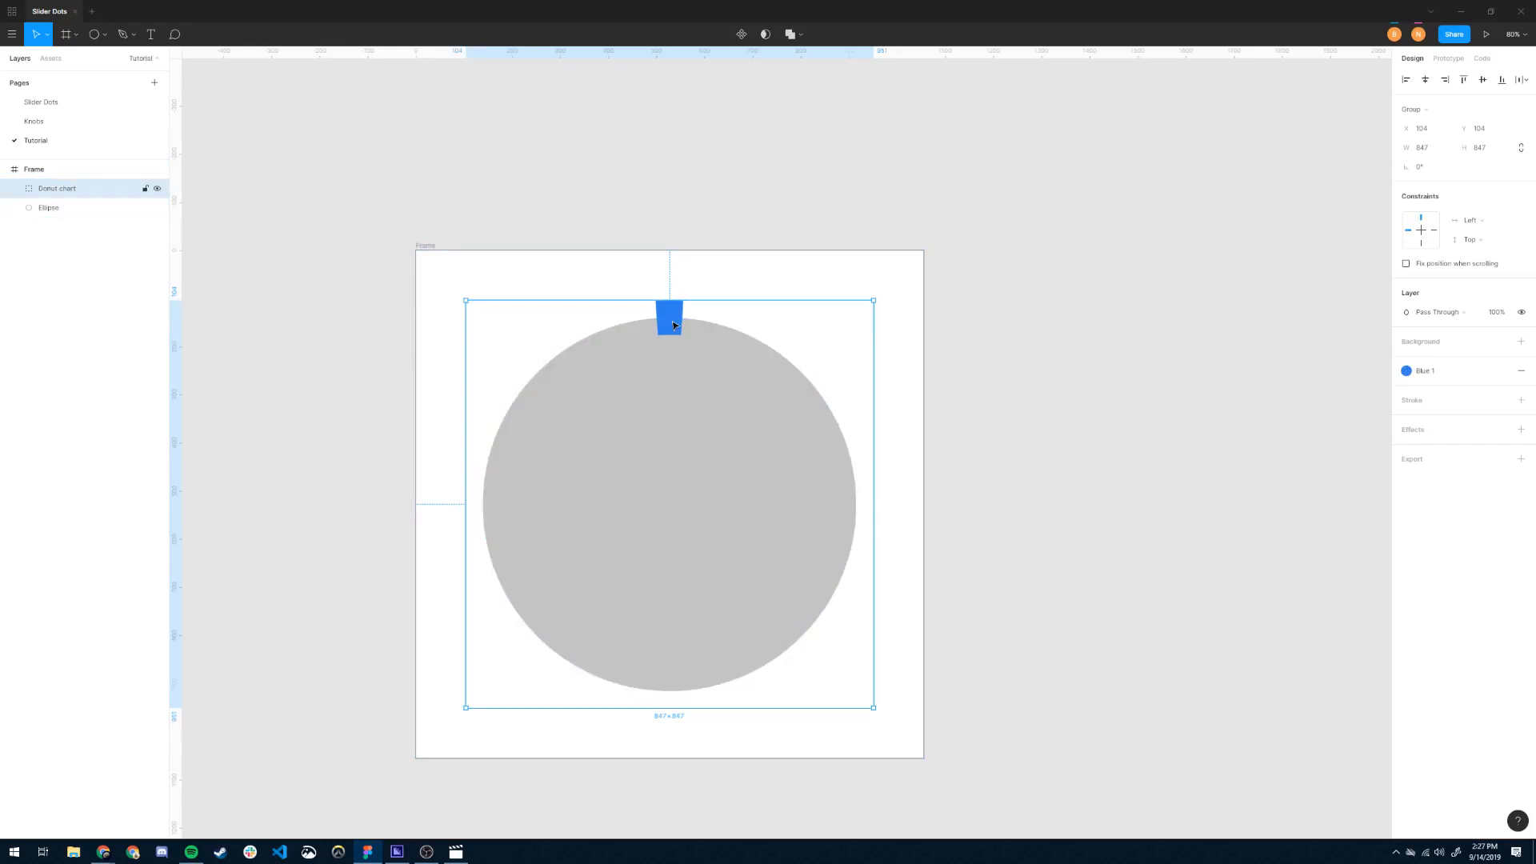
{"action": "key", "text": "Return"}
{"action": "left_click", "coordinate": [1069, 408]}
{"action": "scroll", "coordinate": [908, 476], "scroll_direction": "down", "scroll_amount": 5}
{"action": "scroll", "coordinate": [875, 452], "scroll_direction": "up", "scroll_amount": 6}
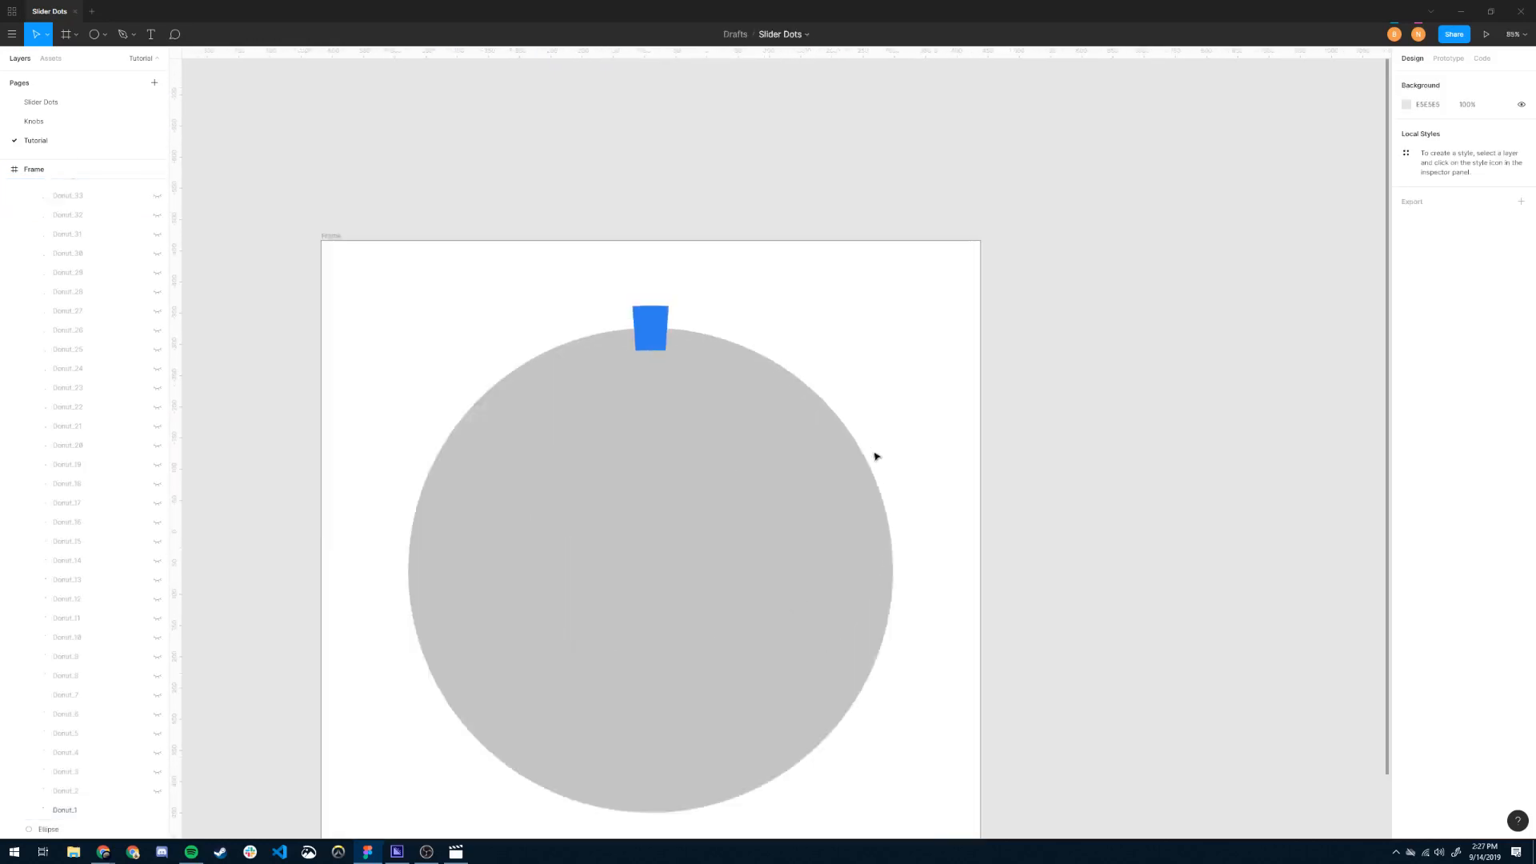
{"action": "double_click", "coordinate": [652, 337]}
{"action": "mouse_move", "coordinate": [658, 352]}
{"action": "left_mouse_down"}
{"action": "mouse_move", "coordinate": [669, 336]}
{"action": "mouse_move", "coordinate": [686, 347]}
{"action": "mouse_move", "coordinate": [629, 344]}
{"action": "left_mouse_up"}
{"action": "left_click", "coordinate": [694, 211]}
{"action": "scroll", "coordinate": [690, 304], "scroll_direction": "down", "scroll_amount": 4}
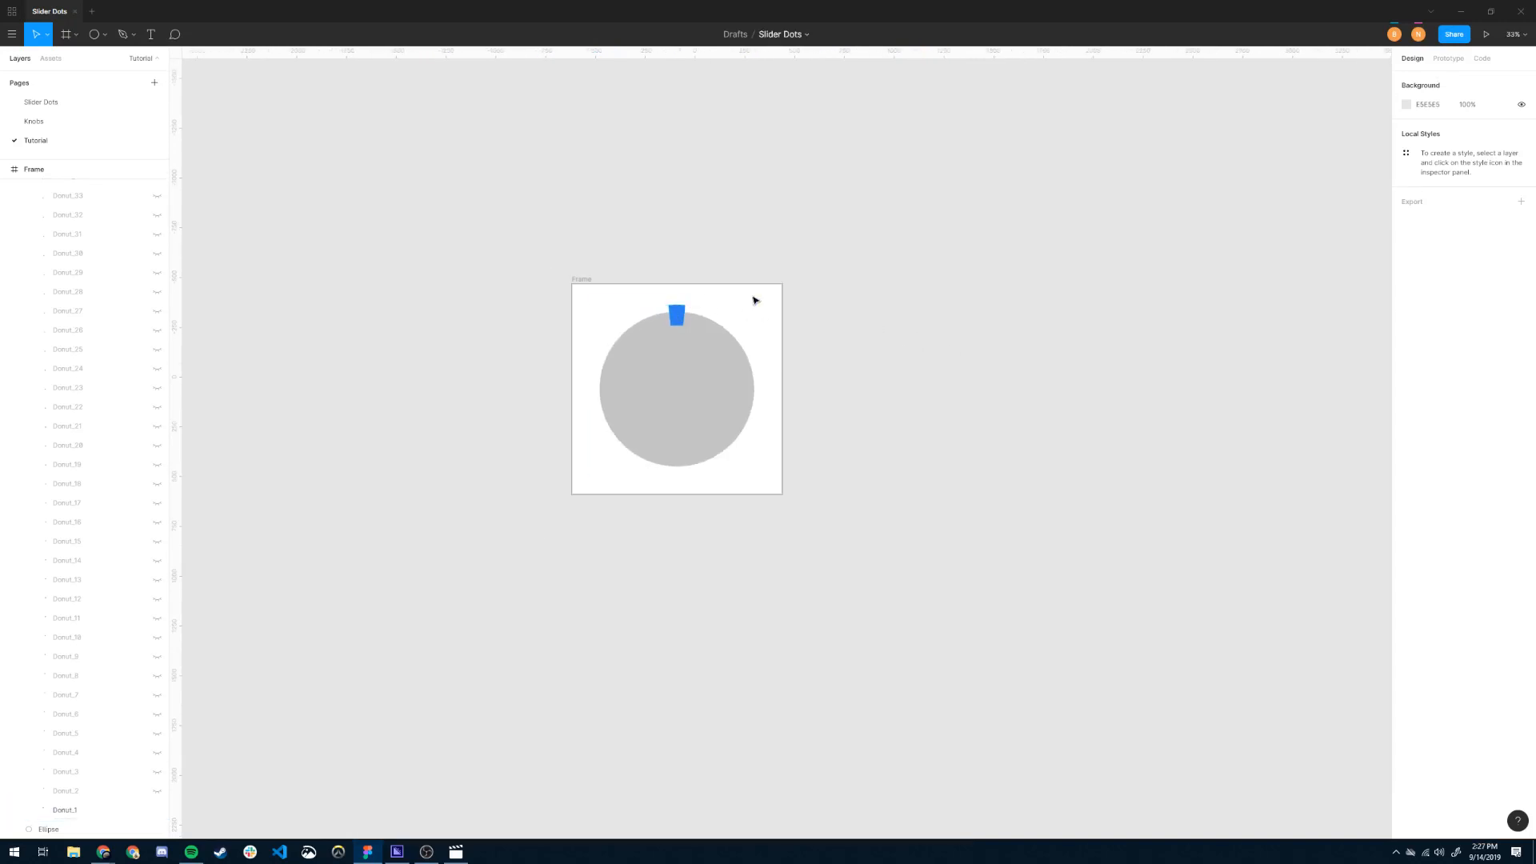
Select Donut_1, launch the Figmotion plugin and arrange its window beside the frame on the canvas.
{"action": "scroll", "coordinate": [665, 319], "scroll_direction": "up", "scroll_amount": 3}
{"action": "left_click", "coordinate": [637, 398]}
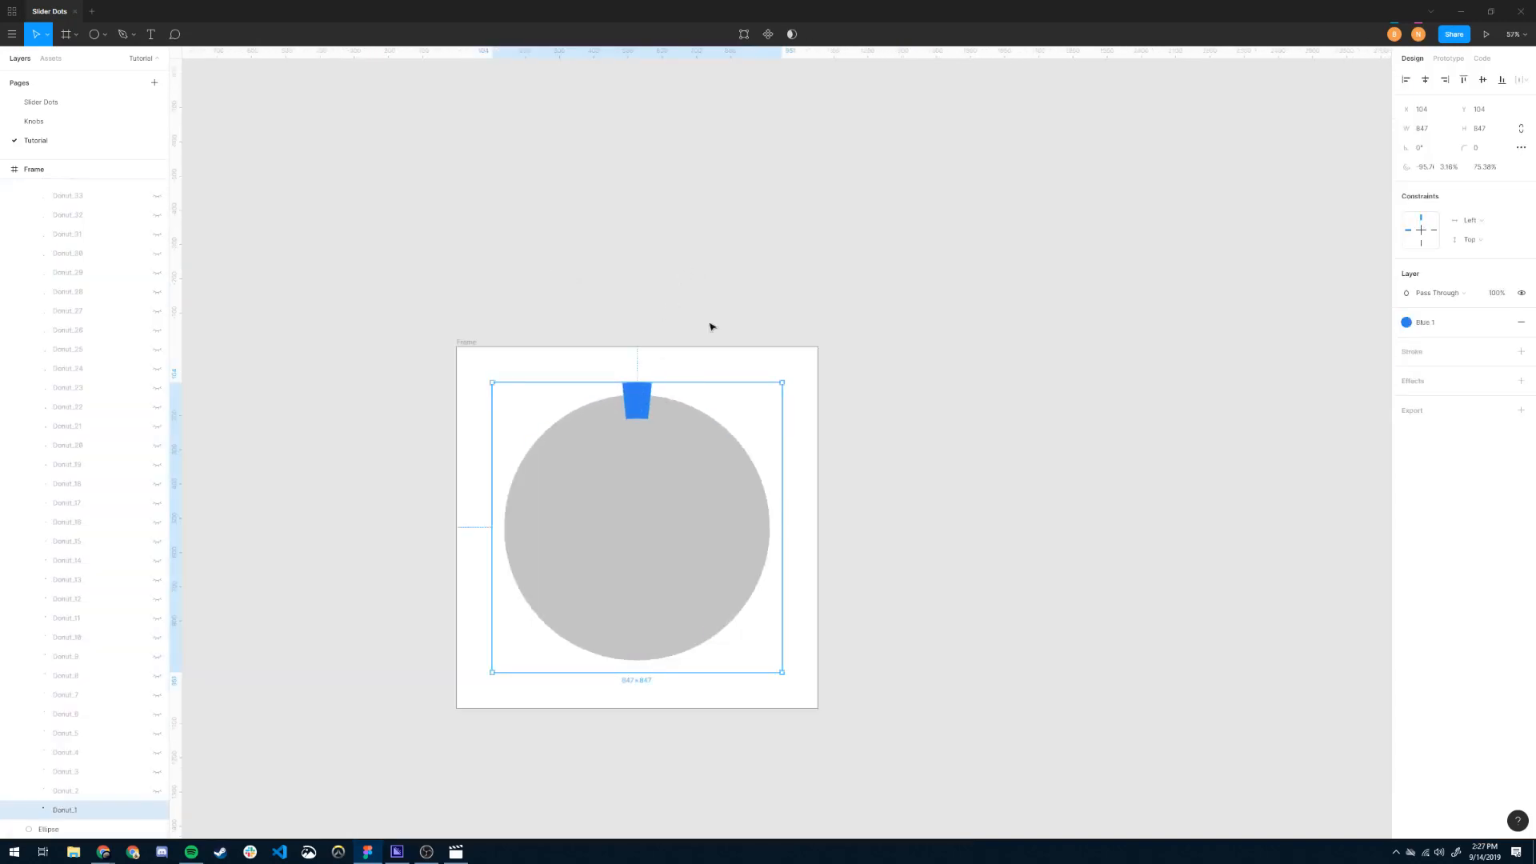
{"action": "left_click", "coordinate": [12, 34]}
{"action": "mouse_move", "coordinate": [81, 197]}
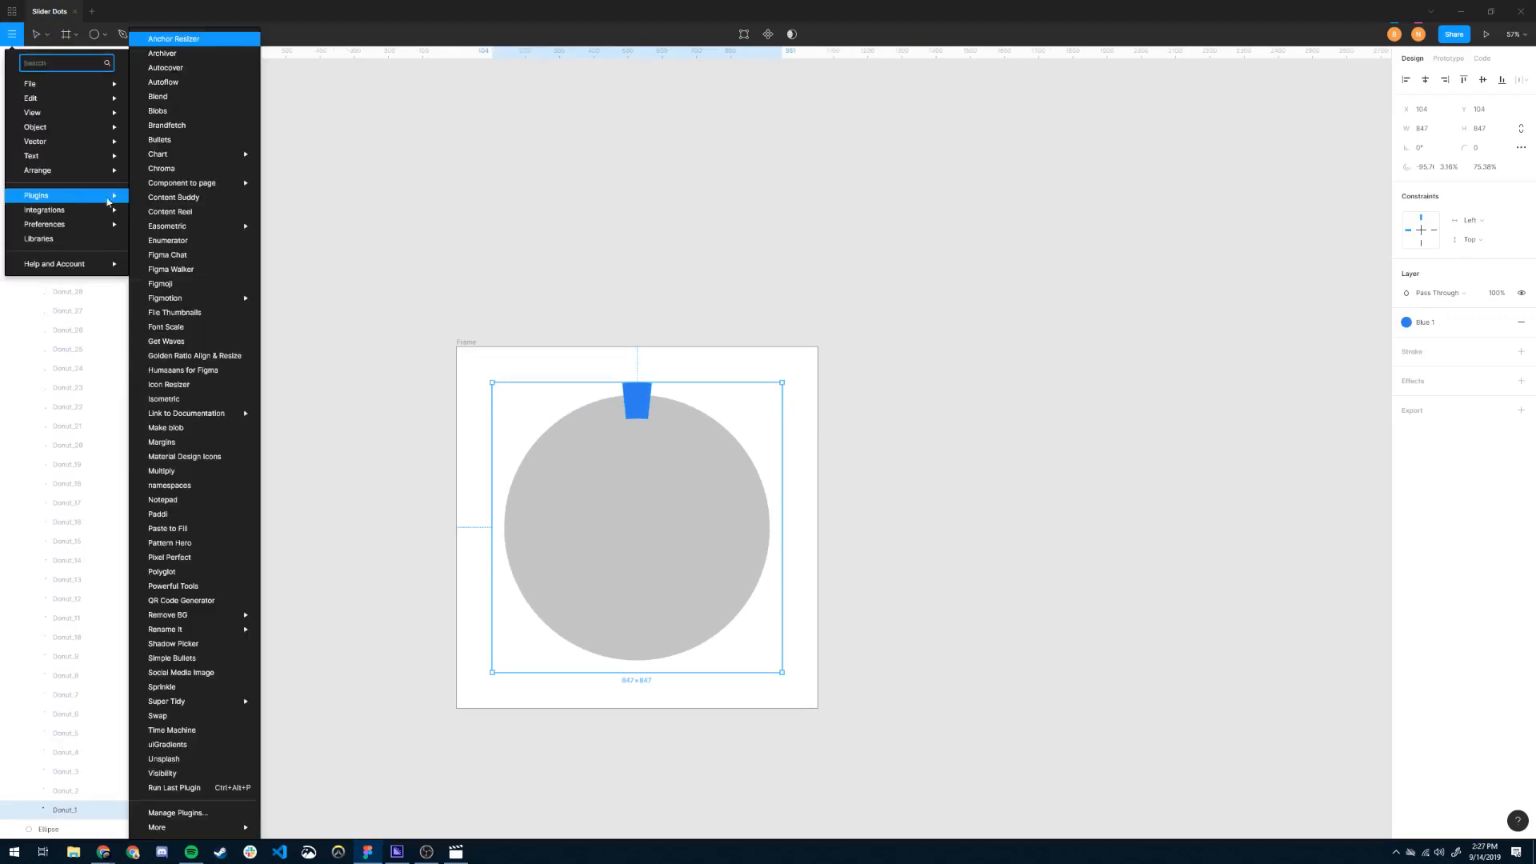
{"action": "mouse_move", "coordinate": [182, 300]}
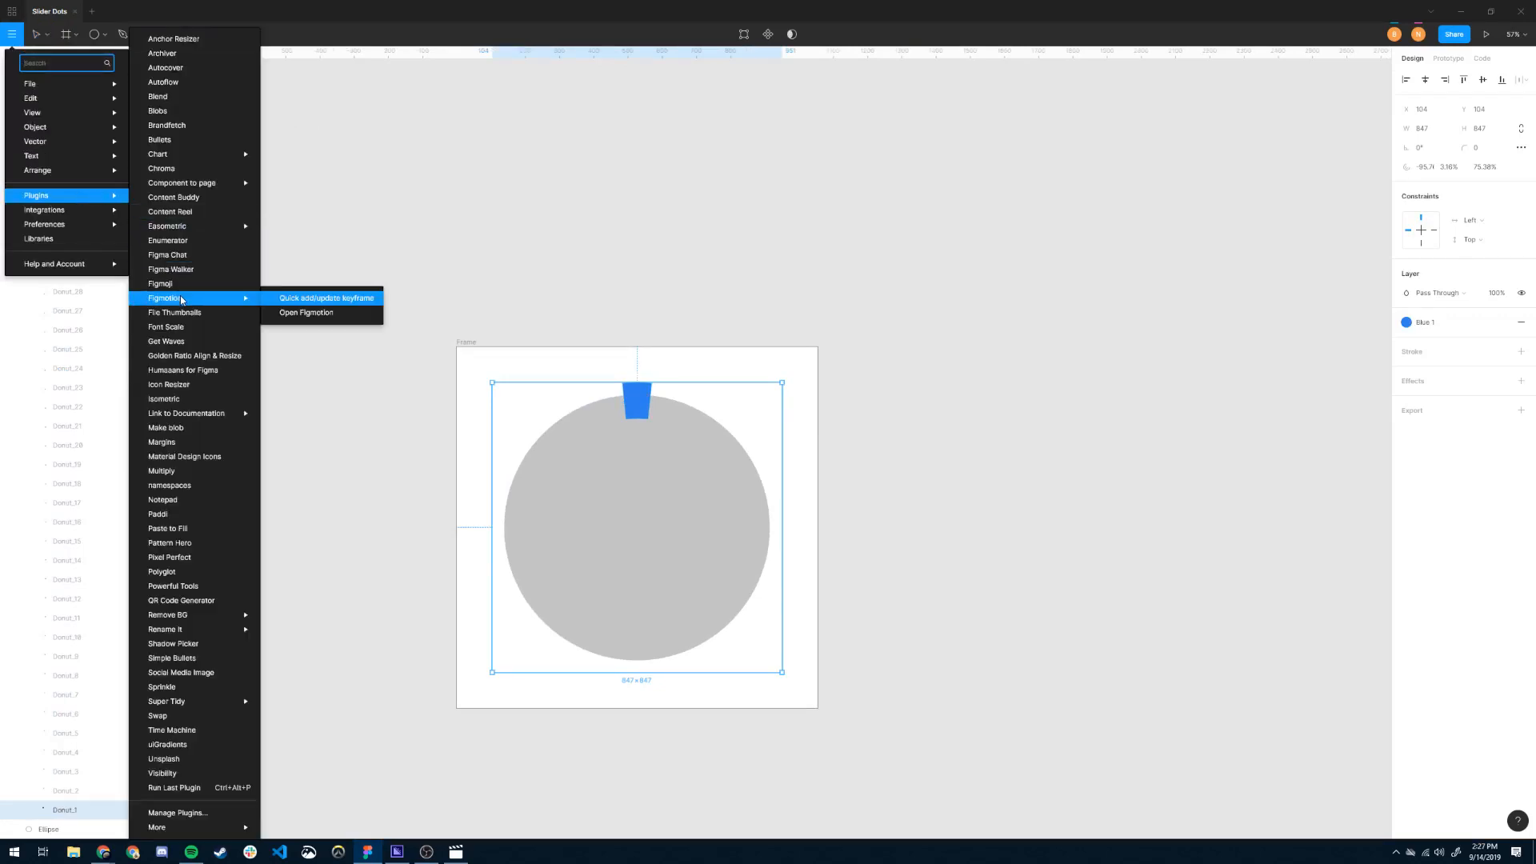
{"action": "left_click", "coordinate": [321, 319]}
{"action": "left_click_drag", "start_coordinate": [569, 264], "coordinate": [939, 297]}
{"action": "left_click_drag", "start_coordinate": [750, 294], "coordinate": [660, 210]}
{"action": "left_click_drag", "start_coordinate": [923, 306], "coordinate": [815, 272]}
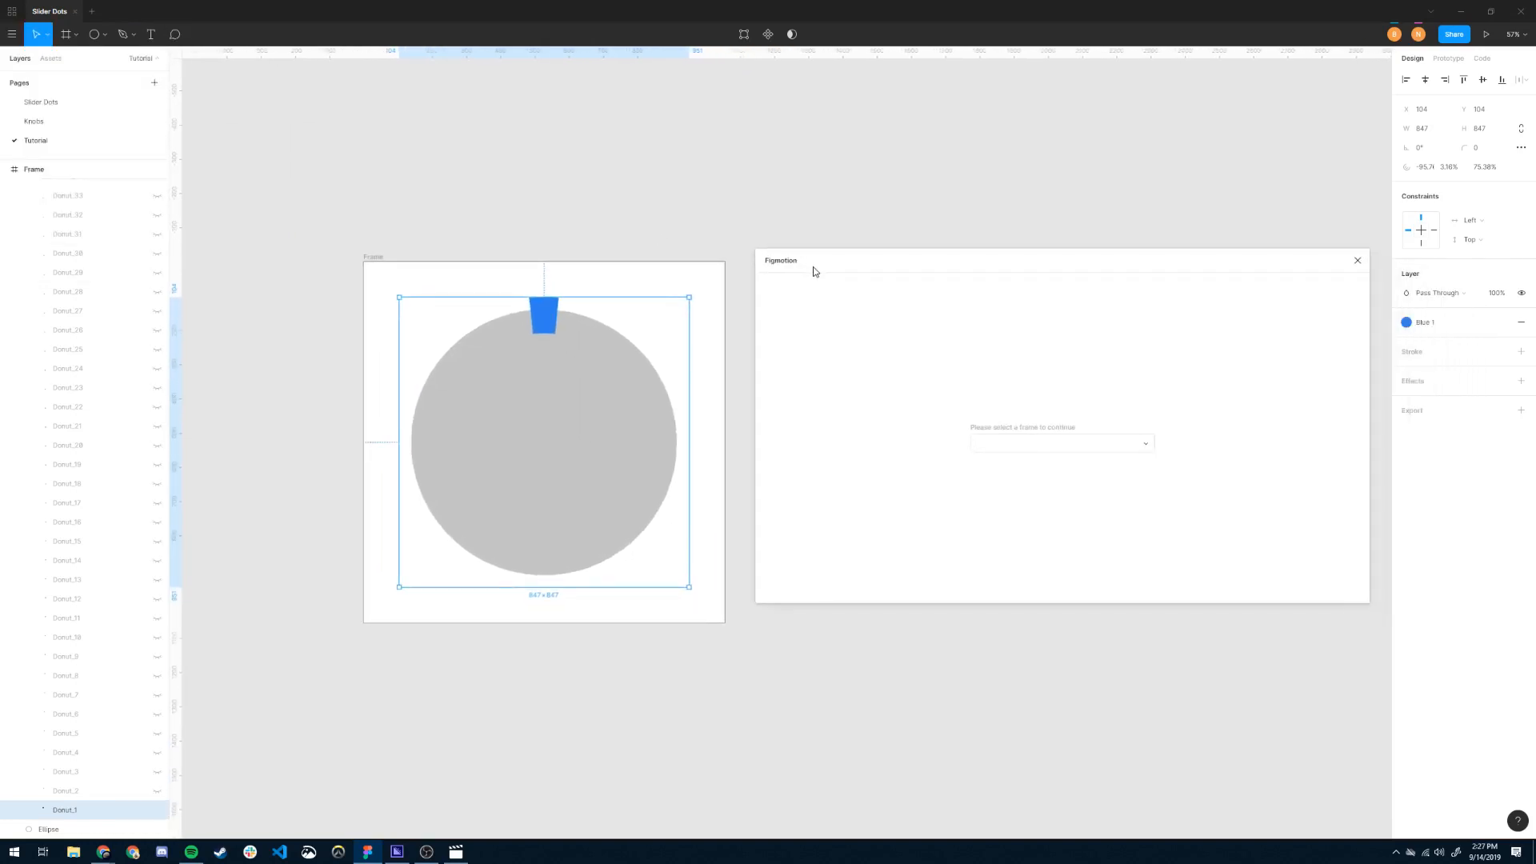
{"action": "left_click_drag", "start_coordinate": [624, 260], "coordinate": [555, 247]}
{"action": "left_click_drag", "start_coordinate": [803, 264], "coordinate": [766, 267]}
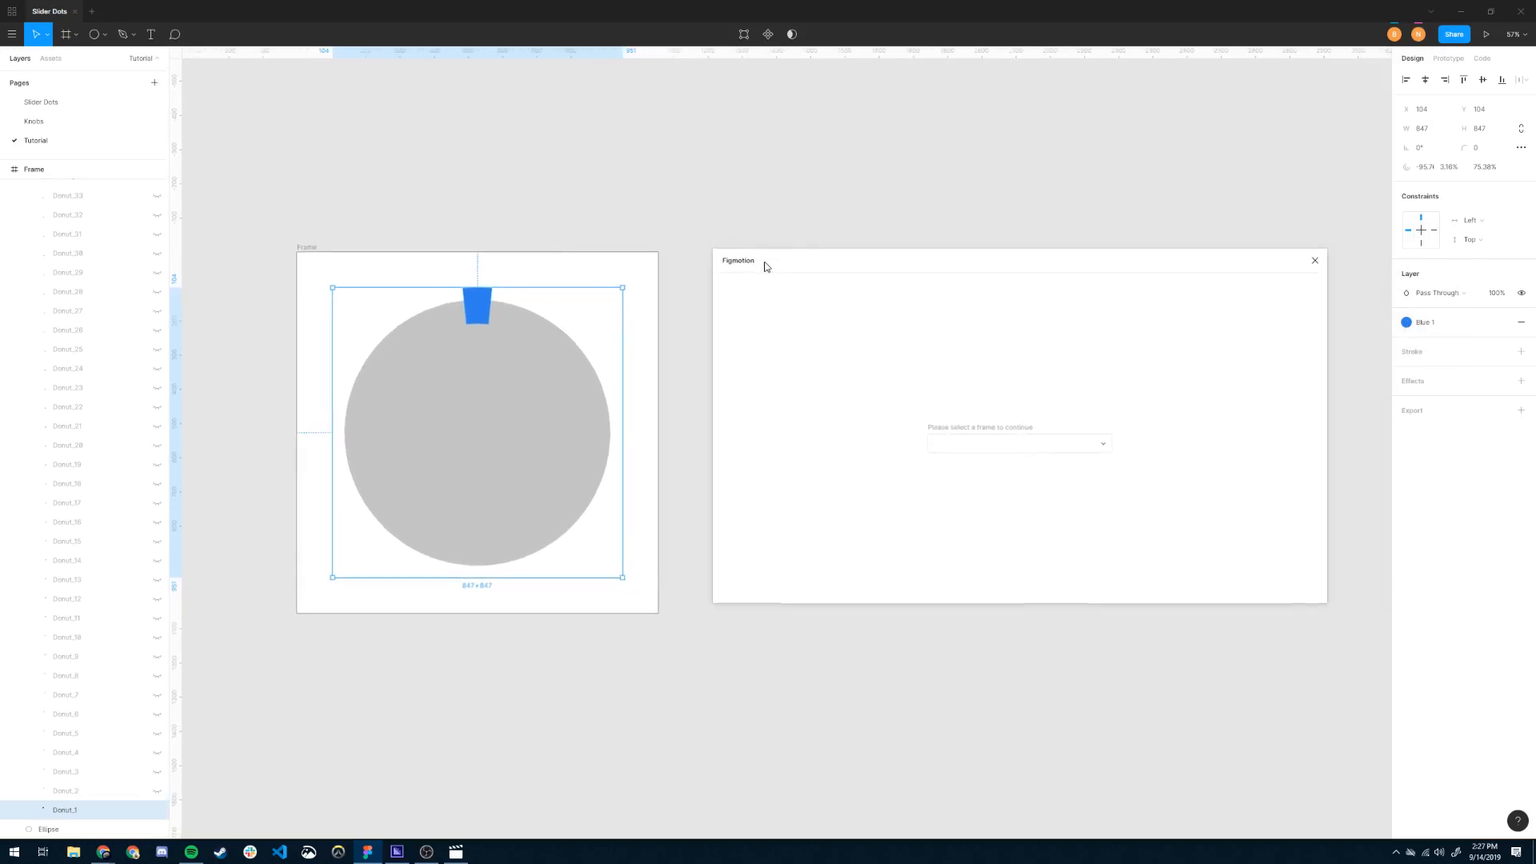
{"action": "left_click_drag", "start_coordinate": [655, 243], "coordinate": [631, 240]}
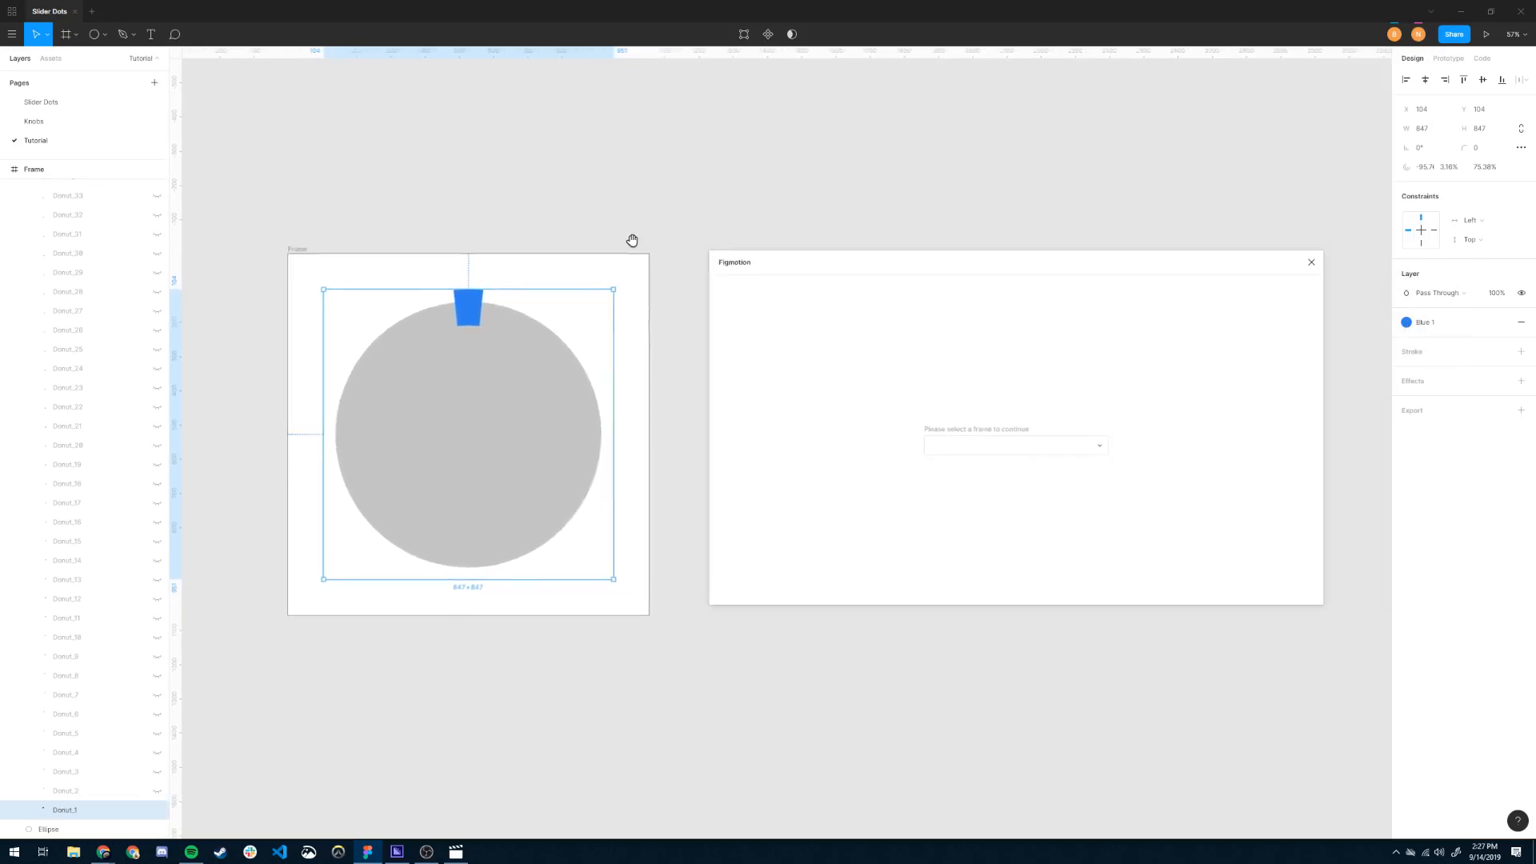
Load Frame into Figmotion and choose Donut_1 as the child layer to animate.
{"action": "left_click", "coordinate": [977, 446]}
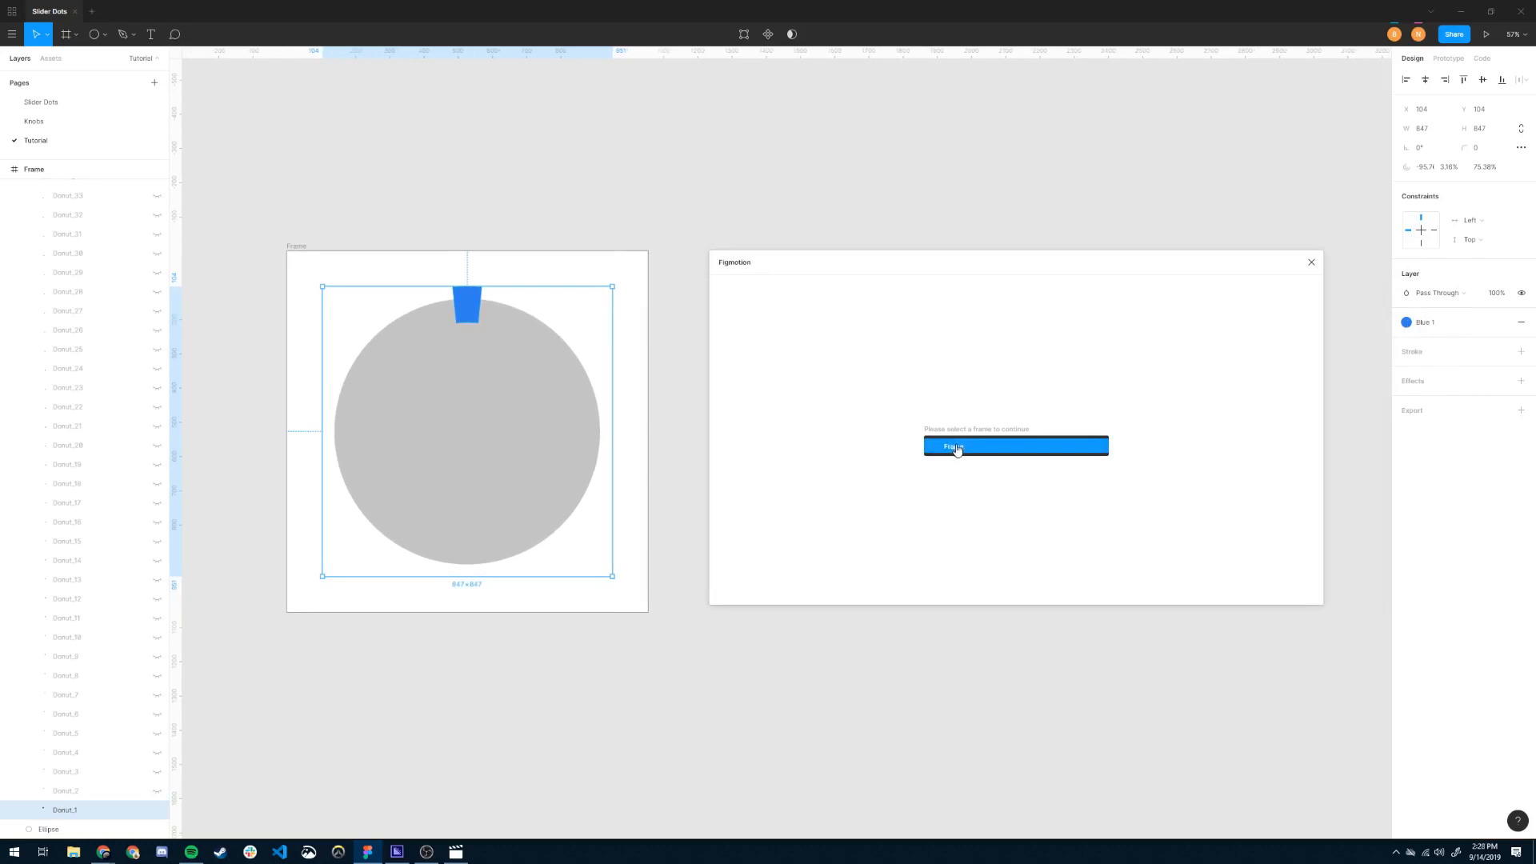
{"action": "left_click", "coordinate": [957, 448]}
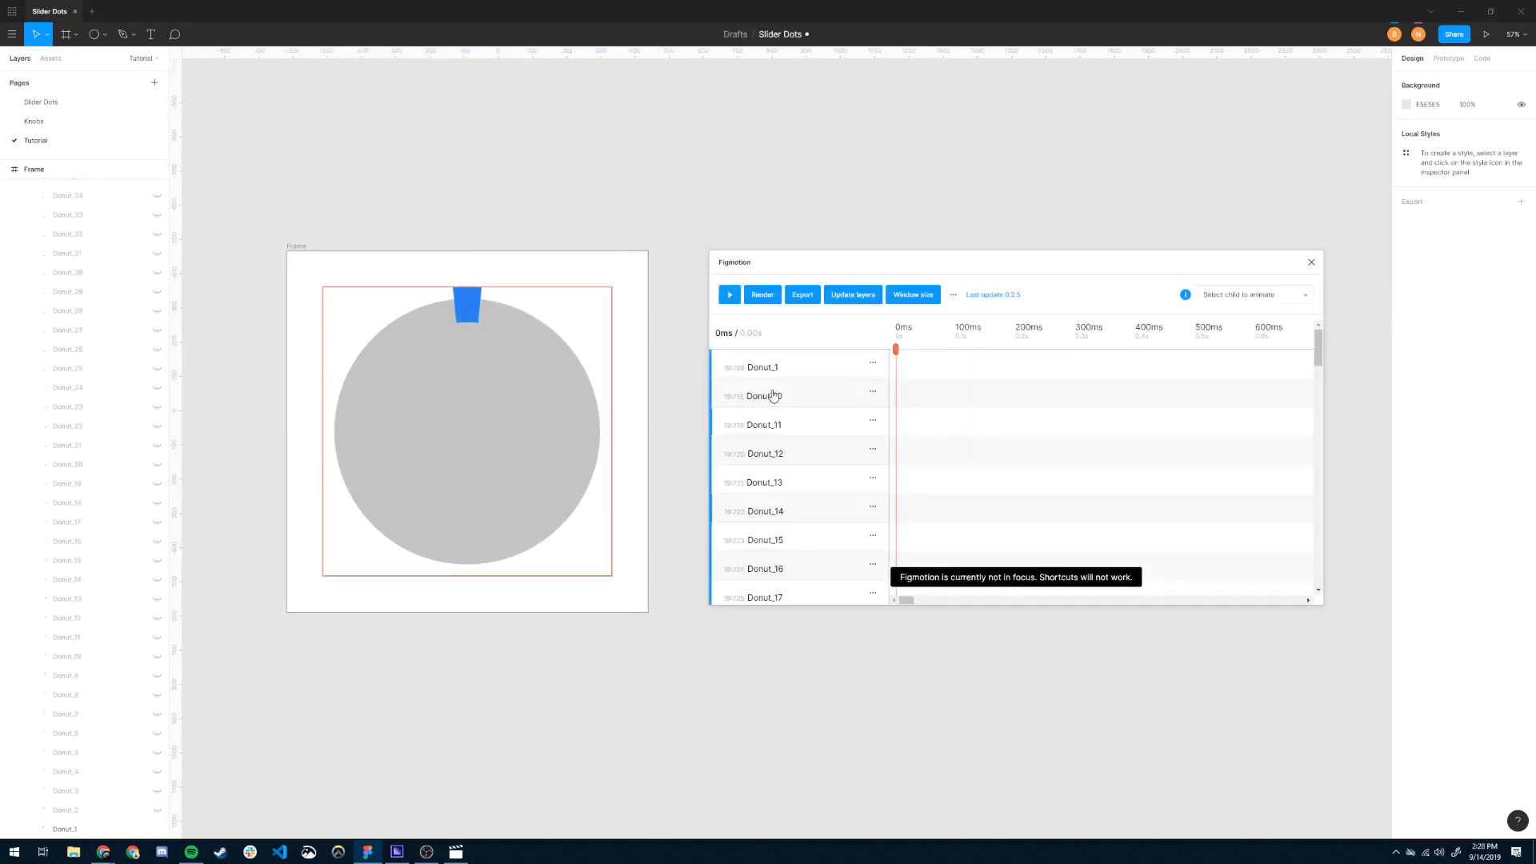
{"action": "scroll", "coordinate": [773, 395], "scroll_direction": "down", "scroll_amount": 10}
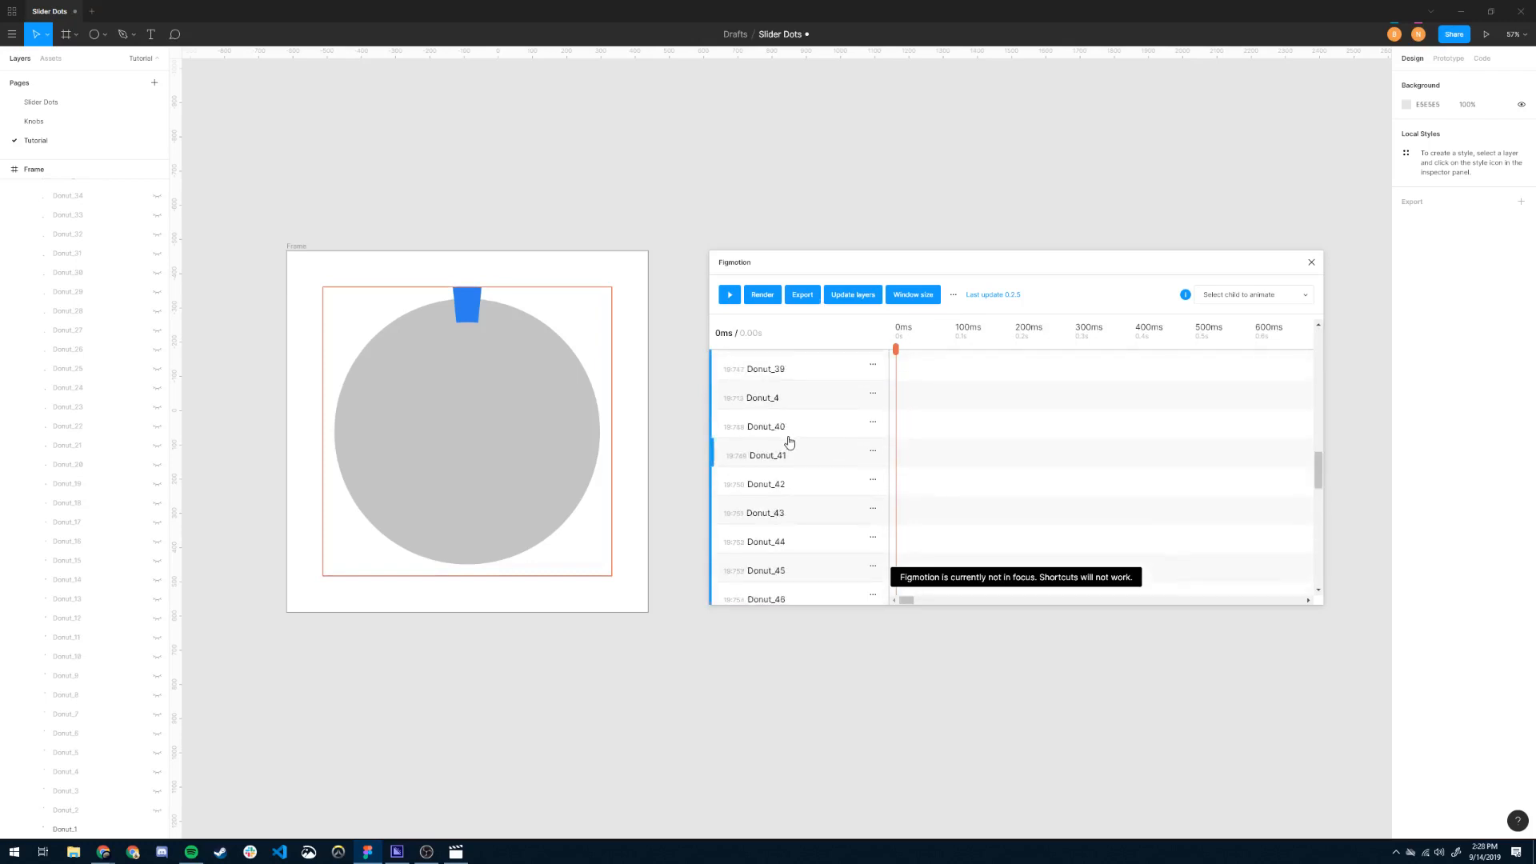
{"action": "left_click", "coordinate": [1238, 298]}
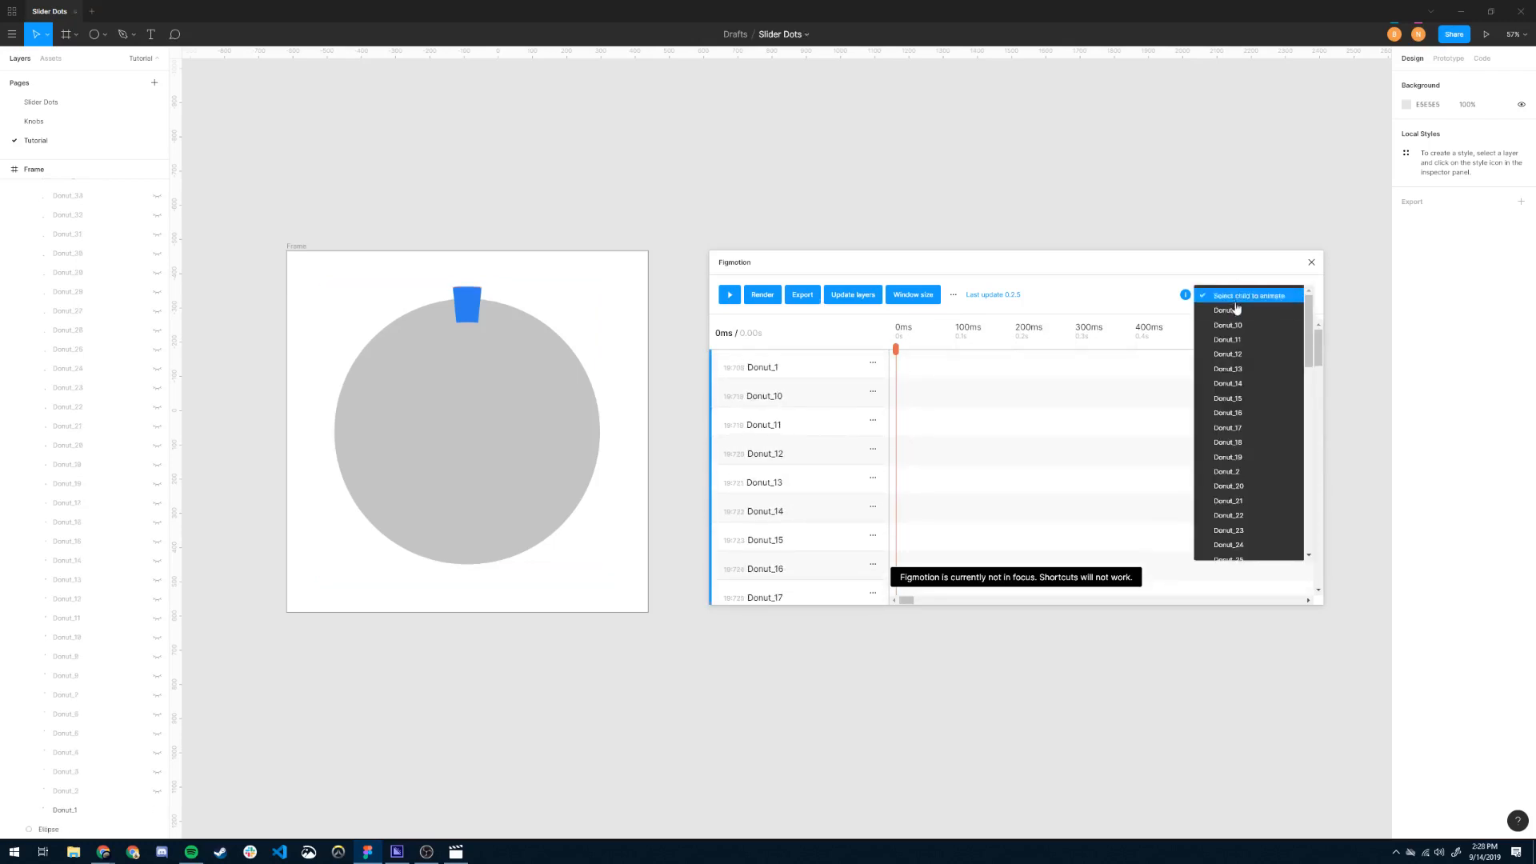
{"action": "left_click", "coordinate": [1236, 310]}
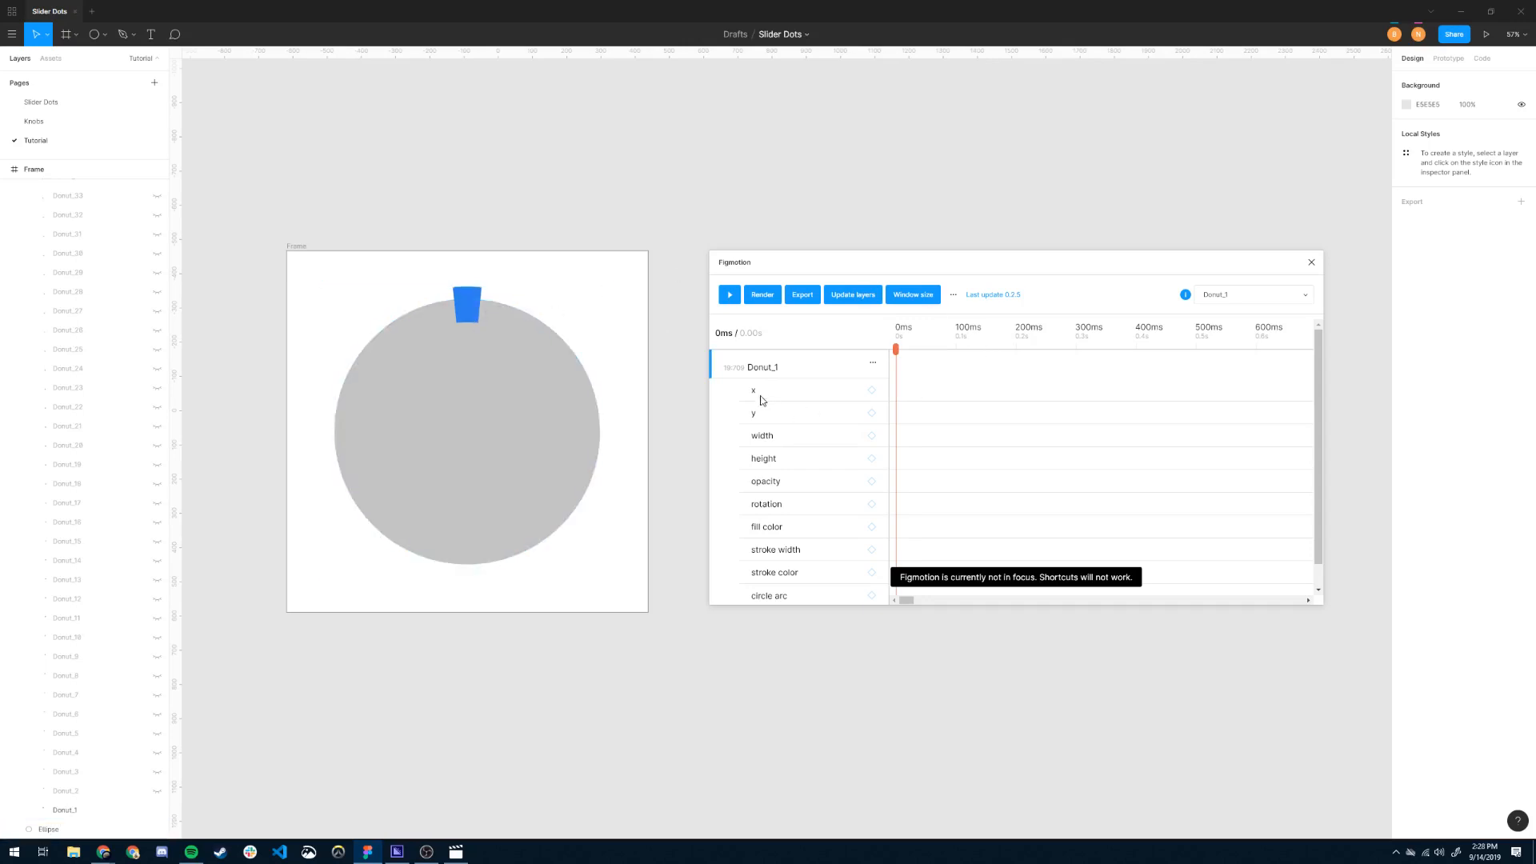
Select the blue Donut_1 segment and add a circle arc keyframe for it at 0 ms.
{"action": "scroll", "coordinate": [832, 460], "scroll_direction": "down", "scroll_amount": 1}
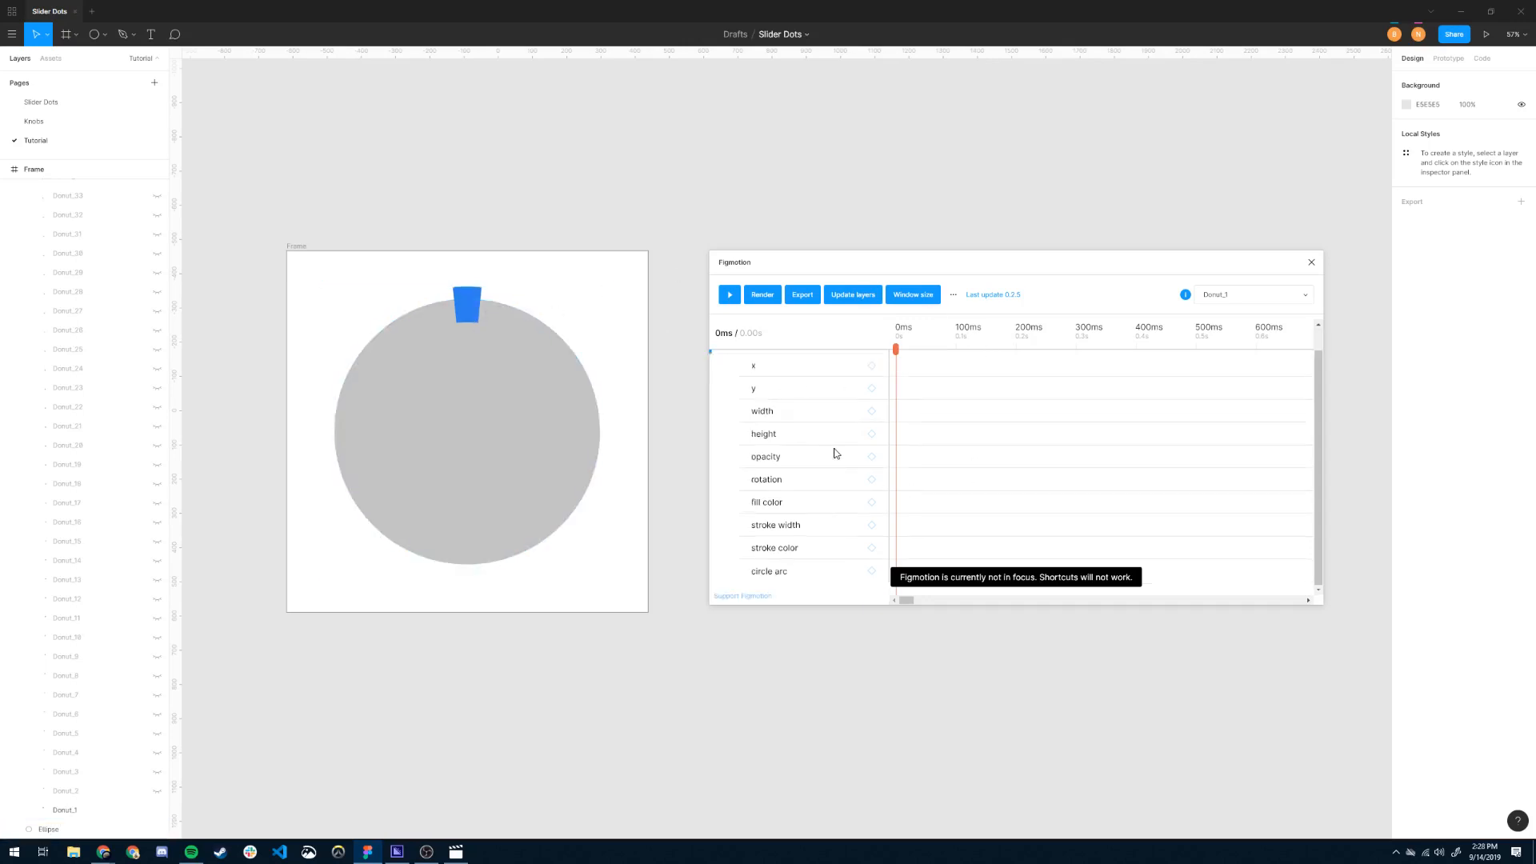
{"action": "scroll", "coordinate": [800, 460], "scroll_direction": "up", "scroll_amount": 1}
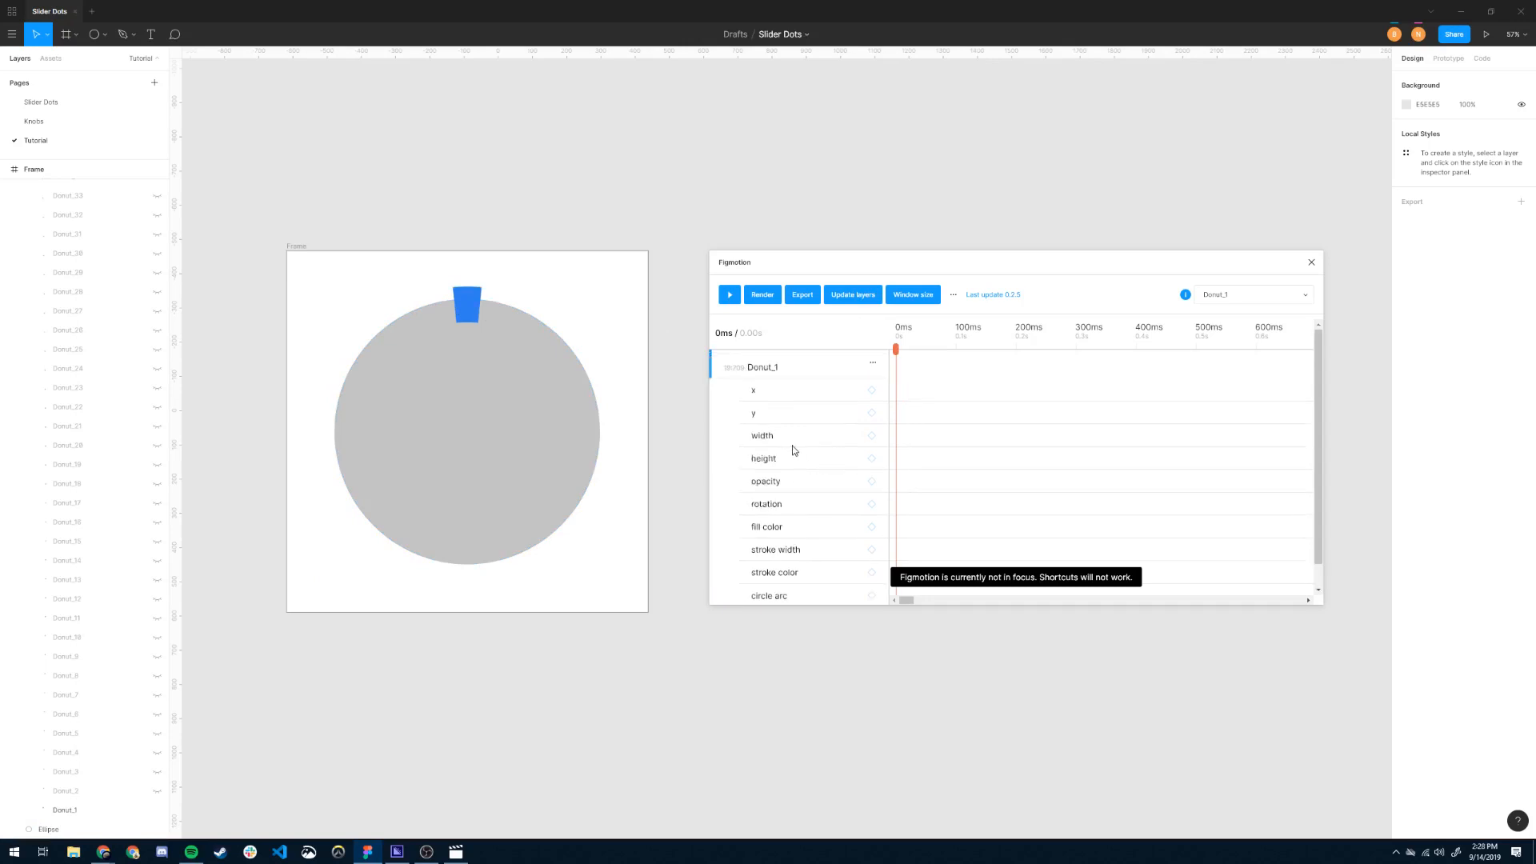
{"action": "scroll", "coordinate": [795, 448], "scroll_direction": "down", "scroll_amount": 1}
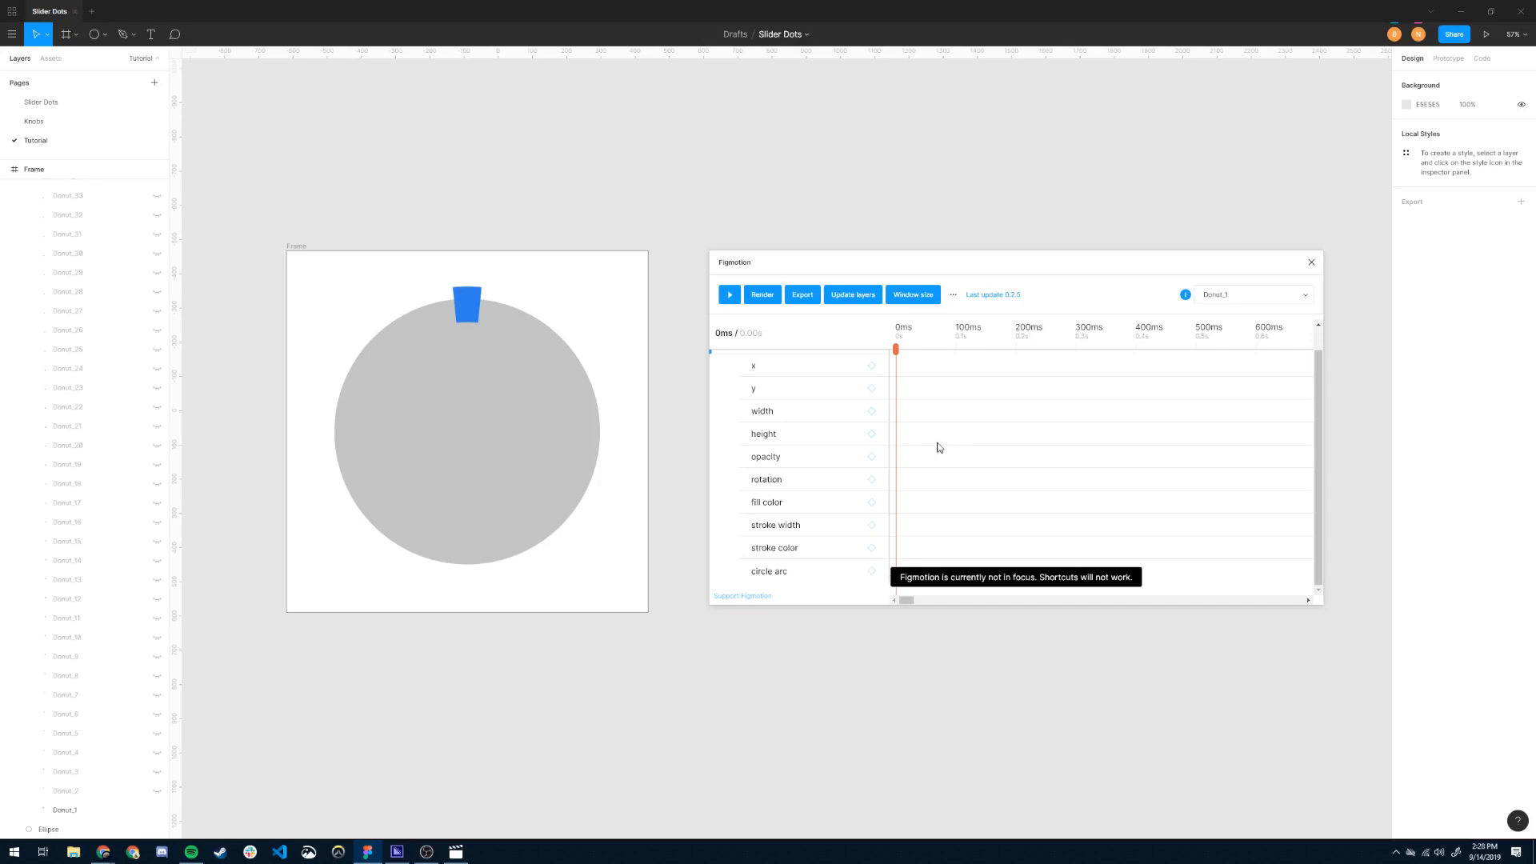
{"action": "left_click", "coordinate": [490, 367]}
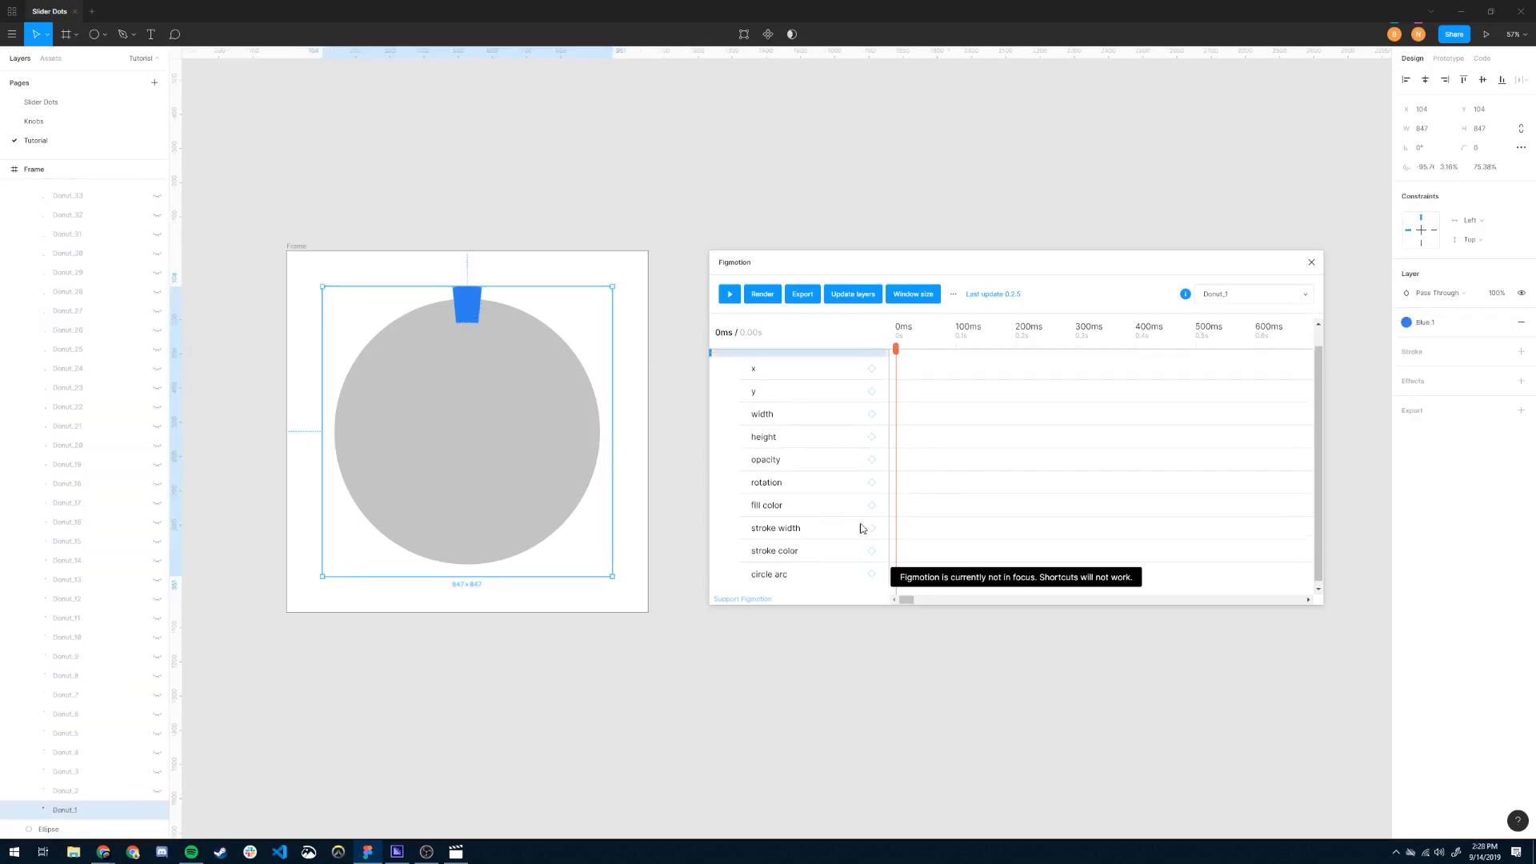
{"action": "left_click", "coordinate": [872, 574]}
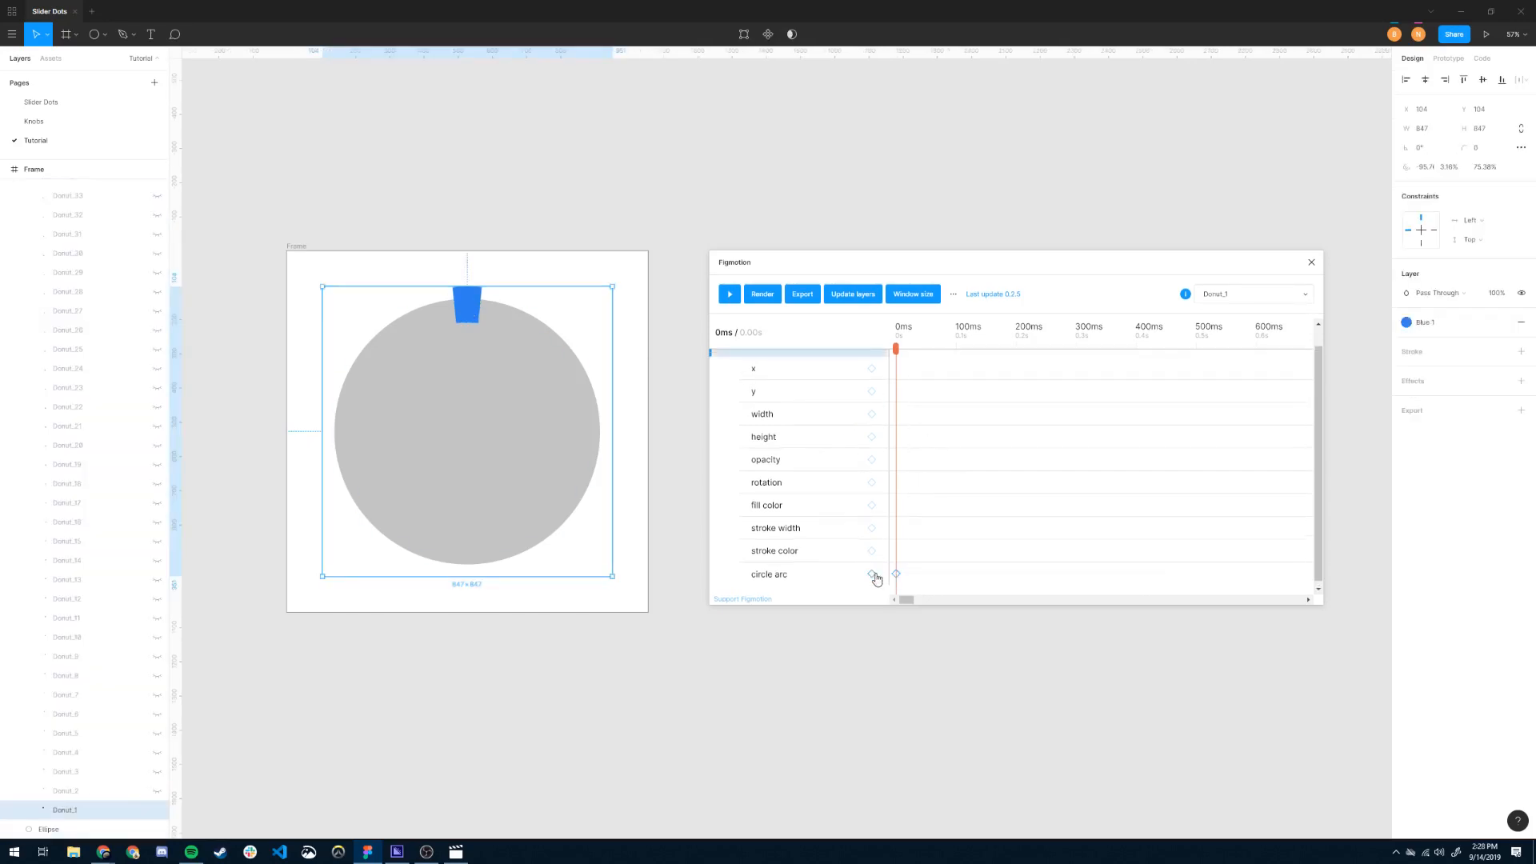
Set the 0 ms circle arc keyframe's start to 0 and its end to 5.
{"action": "left_click", "coordinate": [895, 575]}
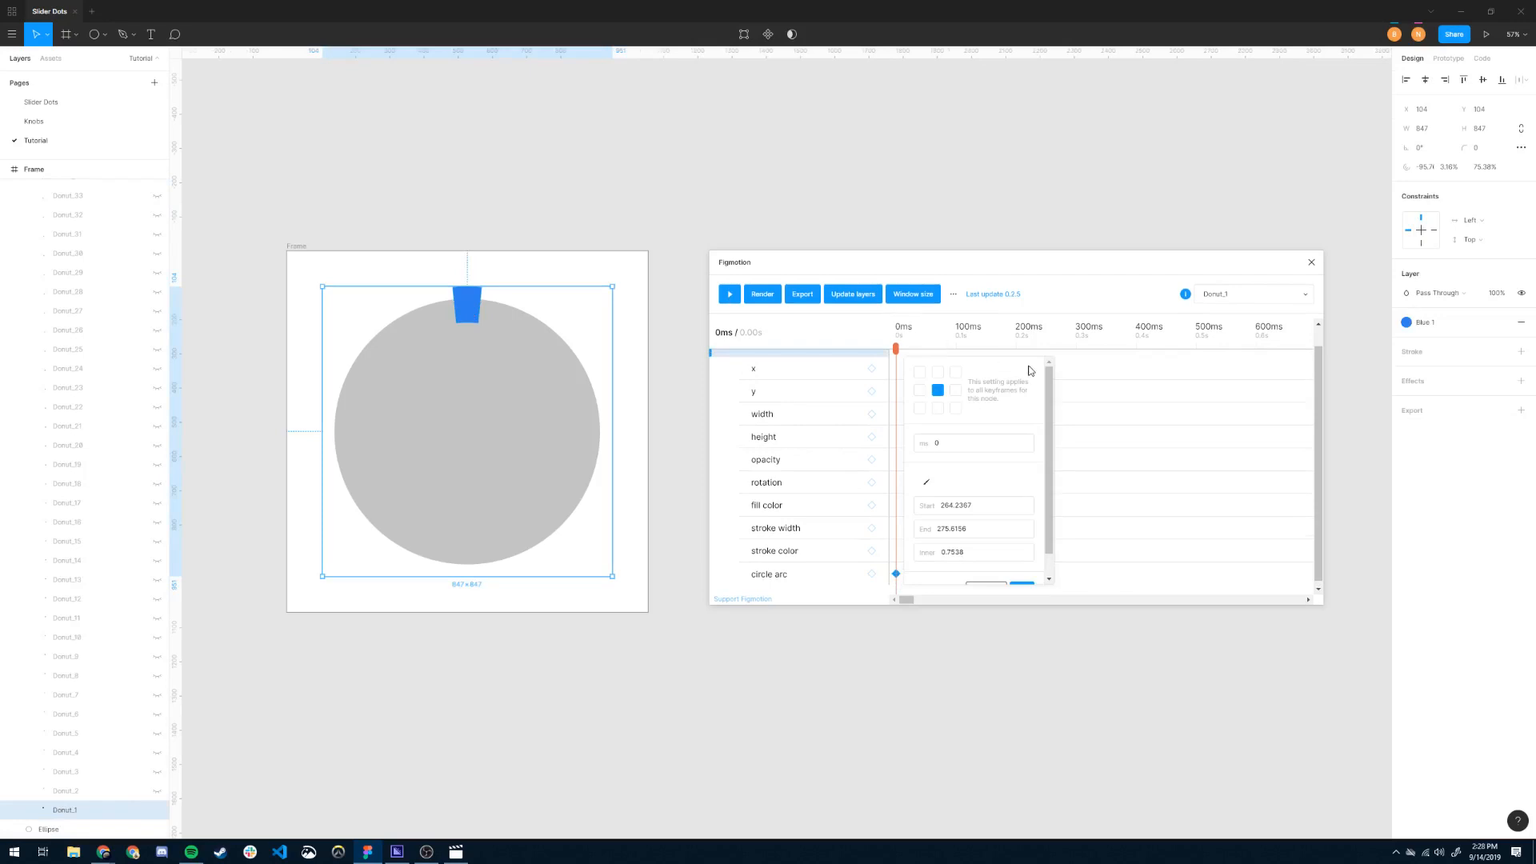
{"action": "scroll", "coordinate": [1032, 560], "scroll_direction": "down", "scroll_amount": 1}
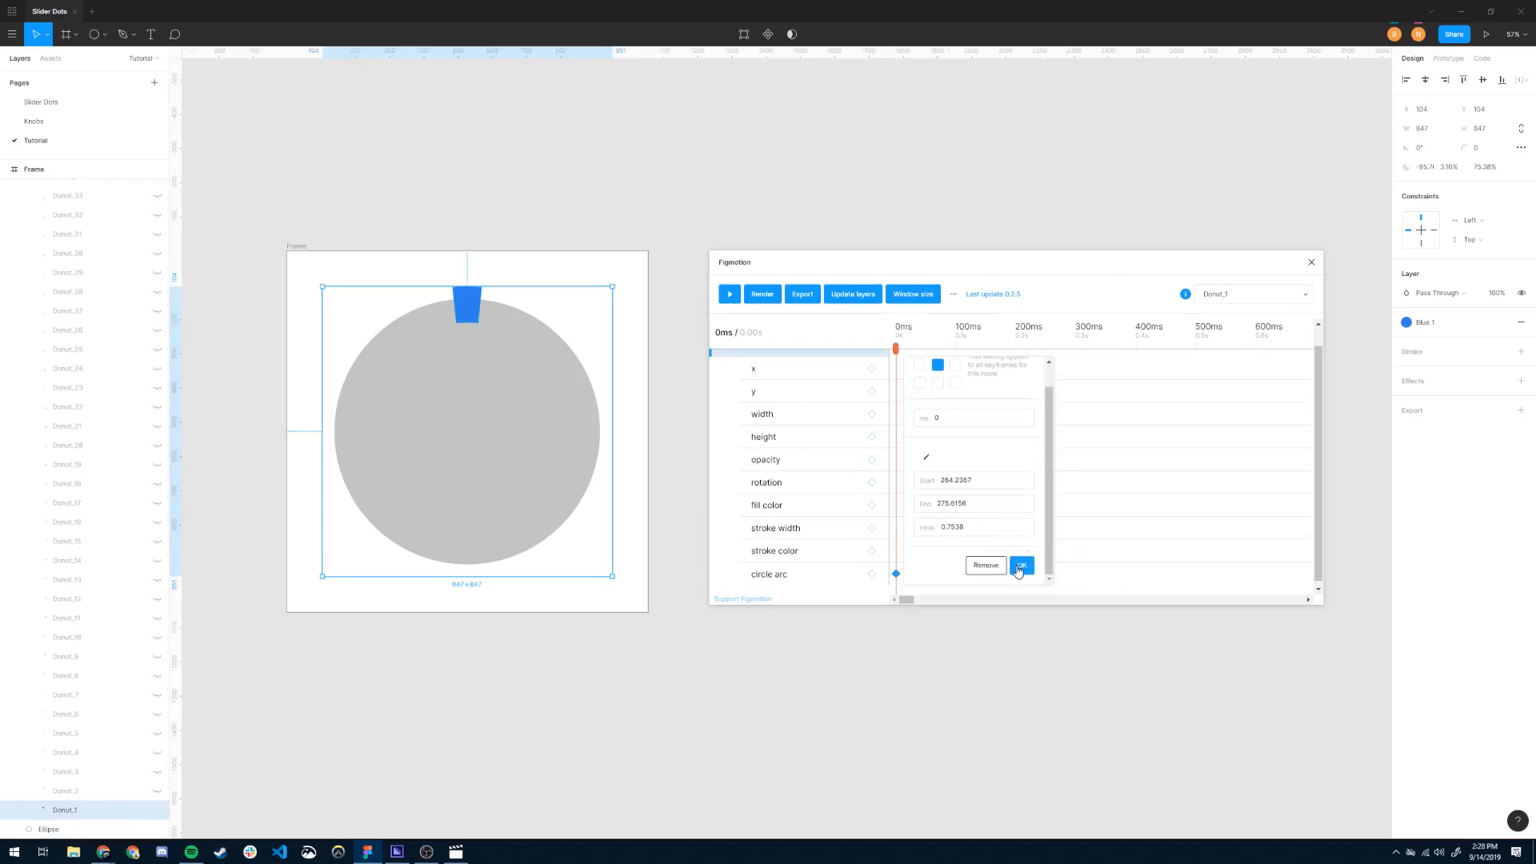
{"action": "left_click", "coordinate": [957, 483]}
{"action": "left_click", "coordinate": [981, 505]}
{"action": "mouse_move", "coordinate": [458, 310]}
{"action": "left_click", "coordinate": [992, 480]}
{"action": "type", "text": "0"}
{"action": "key", "text": "Tab"}
{"action": "type", "text": "5"}
{"action": "left_click", "coordinate": [1022, 566]}
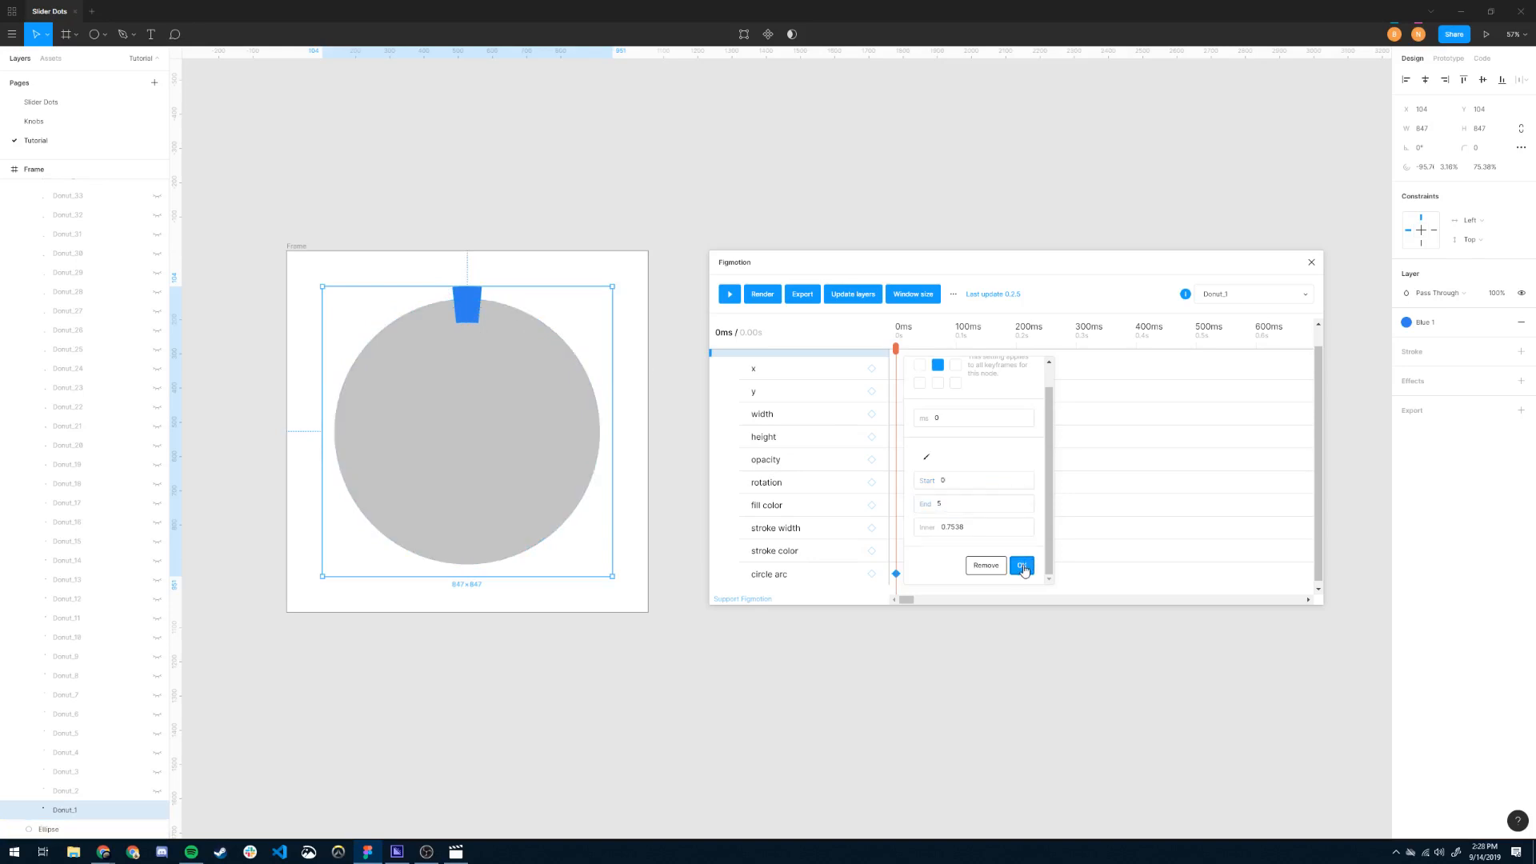
Change the end value of the 0 ms circle arc keyframe to 10.
{"action": "left_click", "coordinate": [897, 576]}
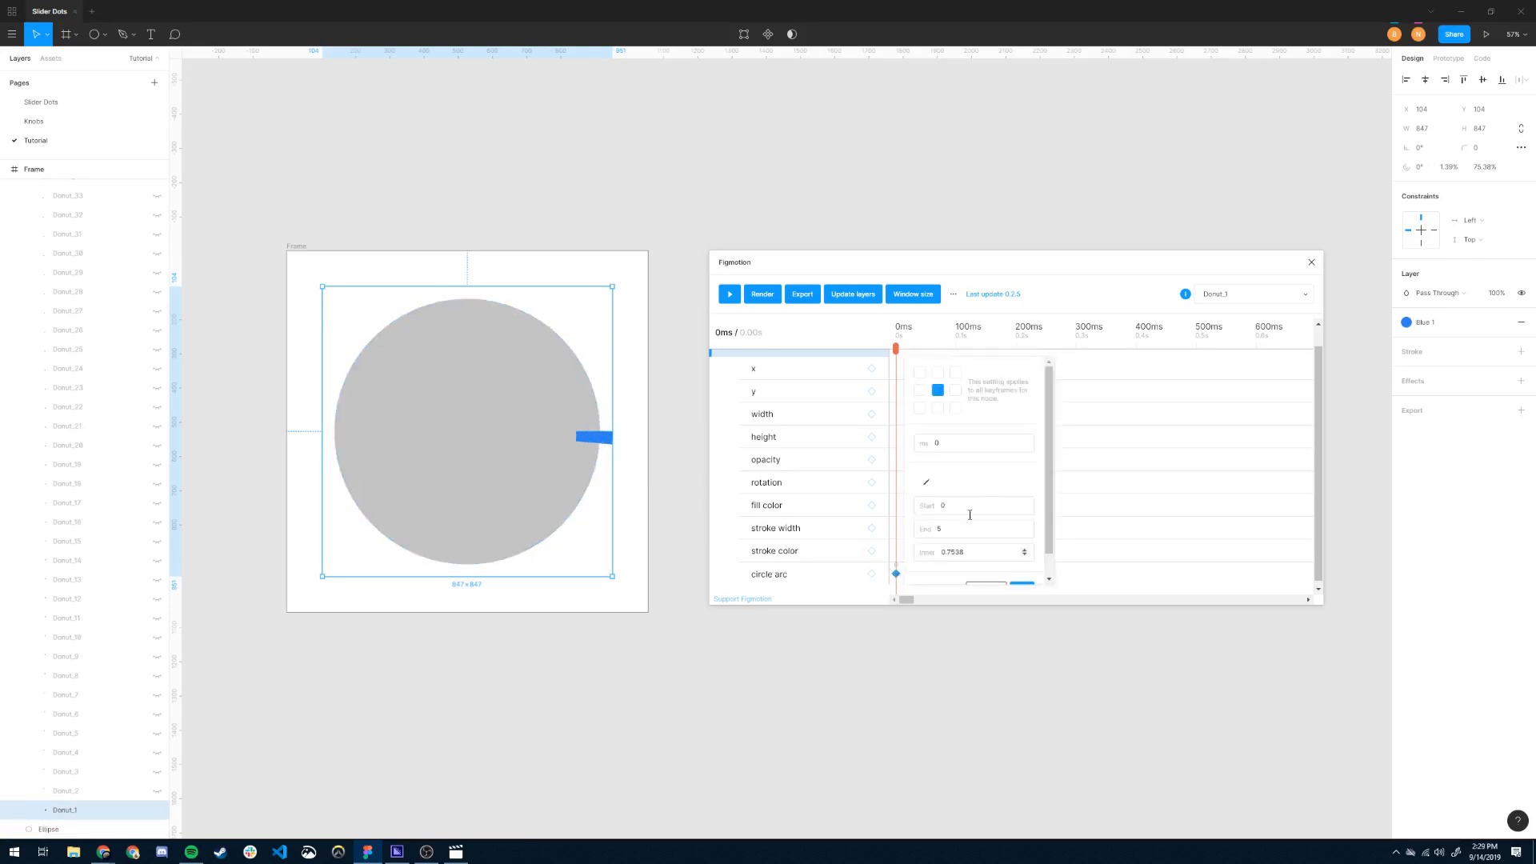
{"action": "double_click", "coordinate": [955, 531]}
{"action": "key", "text": "shift+Tab"}
{"action": "key", "text": "Tab"}
{"action": "left_click", "coordinate": [961, 482]}
{"action": "scroll", "coordinate": [1000, 510], "scroll_direction": "down", "scroll_amount": 1}
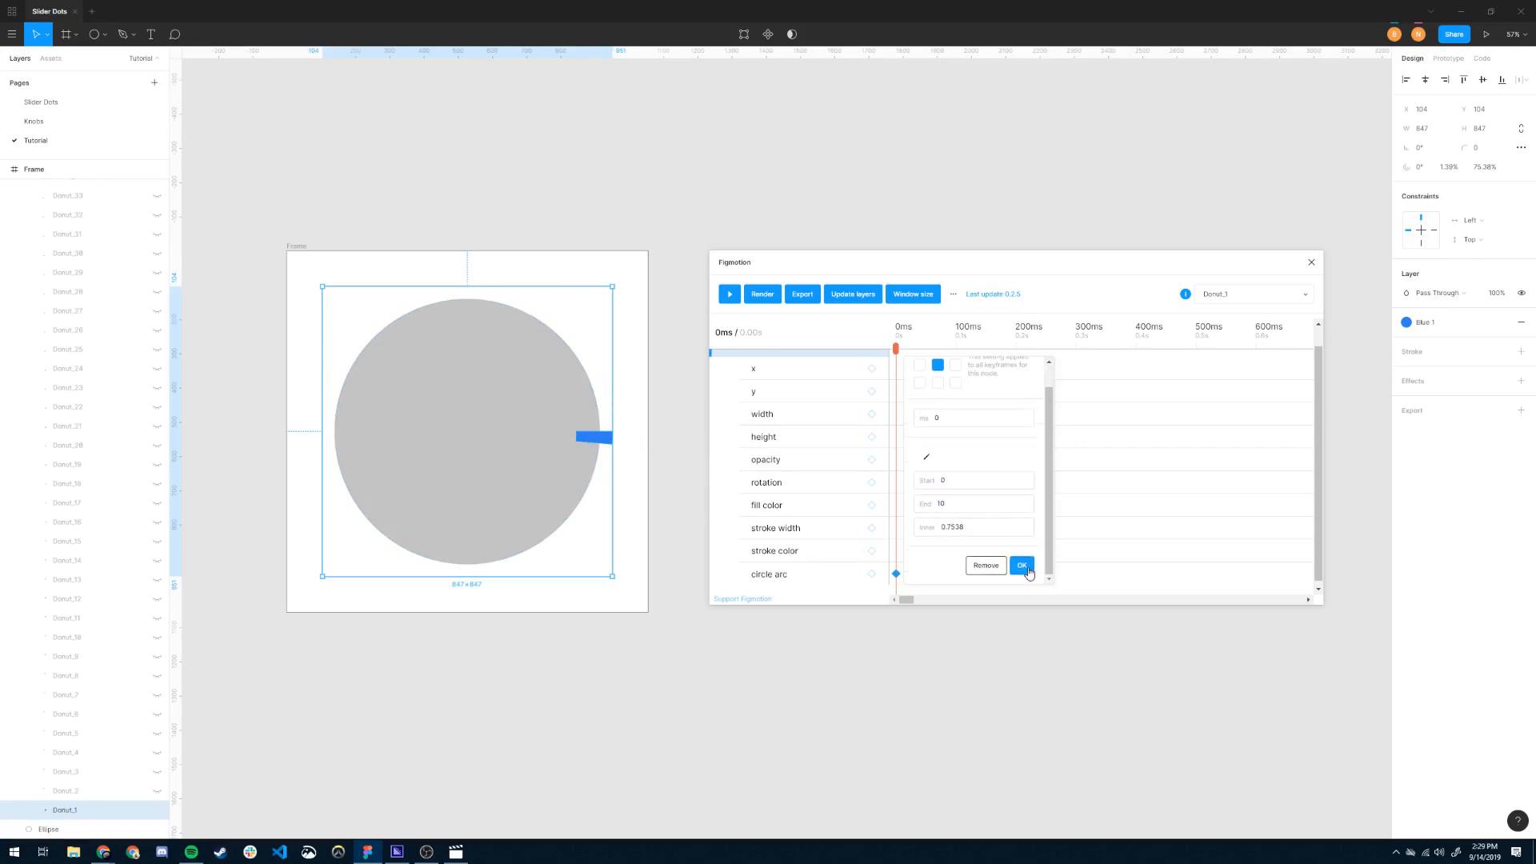
{"action": "left_click", "coordinate": [1025, 569]}
Rotate the blue arc back to the circle's top and sample it into the 0 ms keyframe, with start 264.6377 and end 274.6416.
{"action": "left_click_drag", "start_coordinate": [596, 436], "coordinate": [460, 326]}
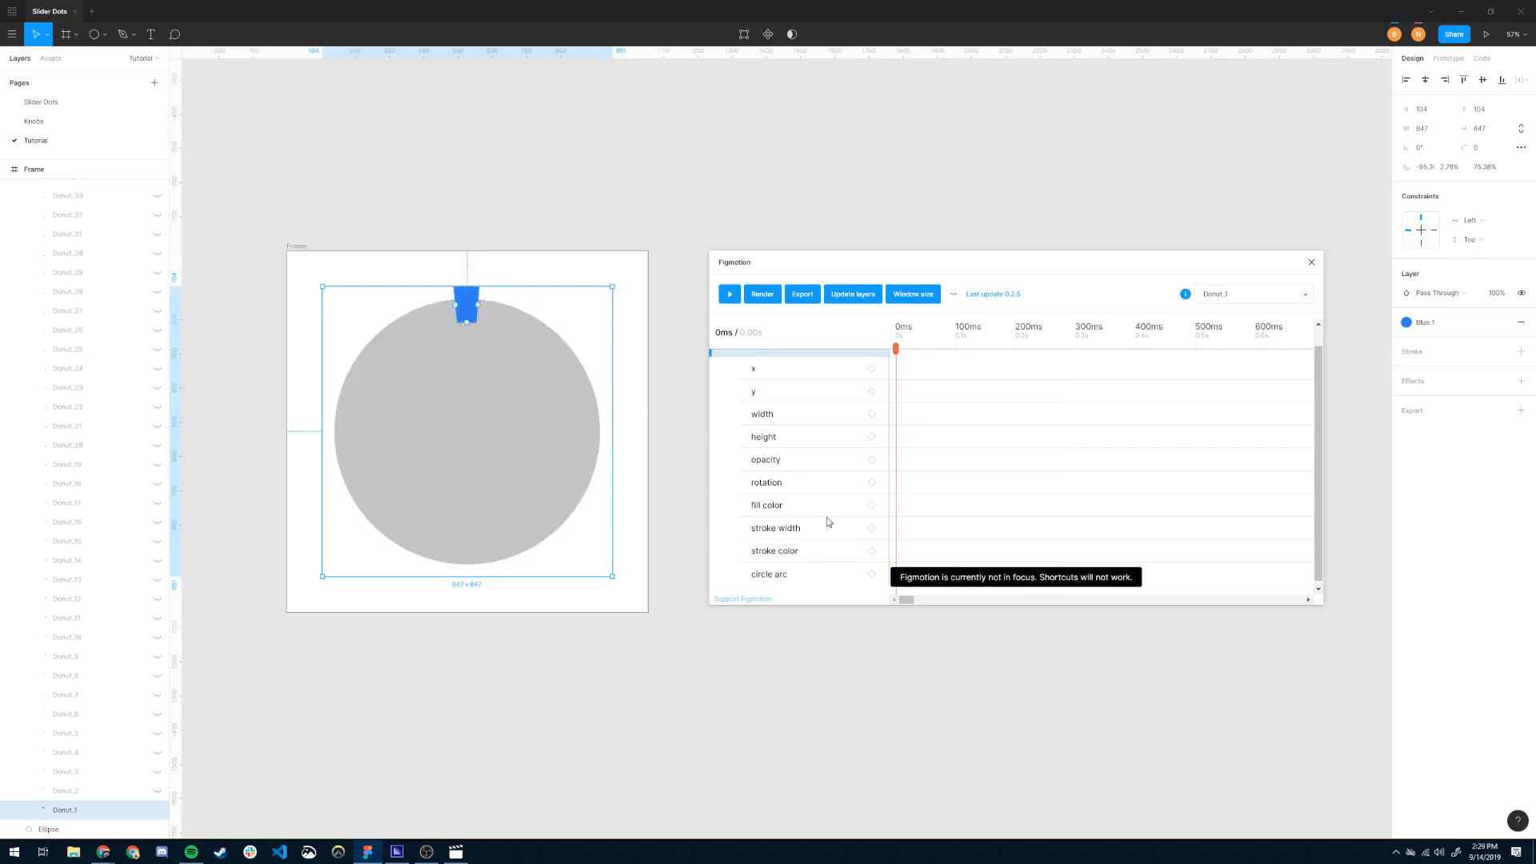
{"action": "left_click", "coordinate": [897, 570]}
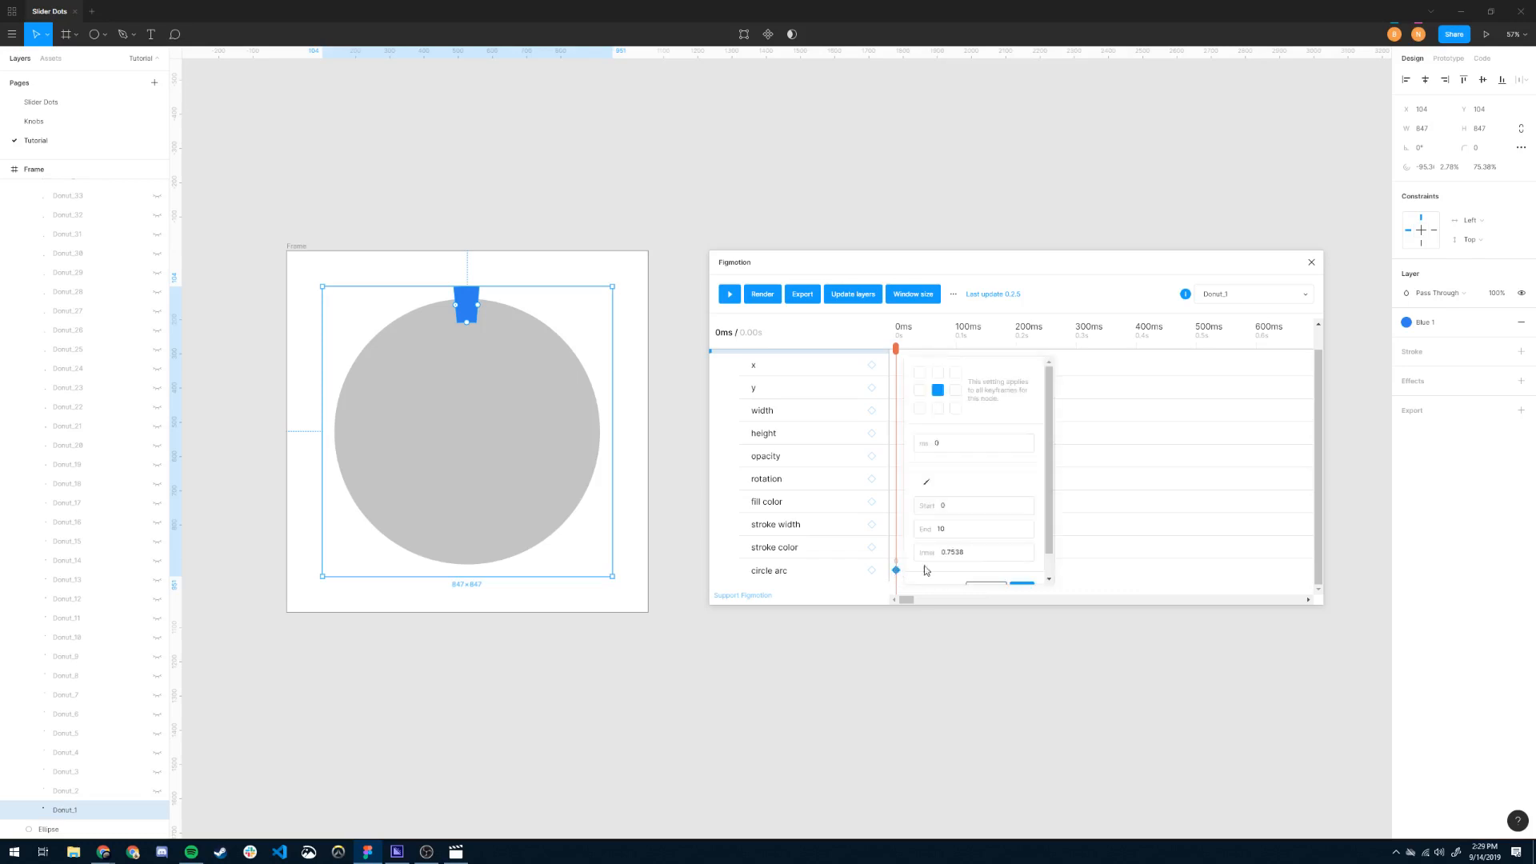
{"action": "scroll", "coordinate": [960, 560], "scroll_direction": "down", "scroll_amount": 1}
{"action": "scroll", "coordinate": [924, 536], "scroll_direction": "up", "scroll_amount": 1}
{"action": "left_click", "coordinate": [928, 485]}
{"action": "left_click", "coordinate": [971, 509]}
{"action": "left_click", "coordinate": [973, 529]}
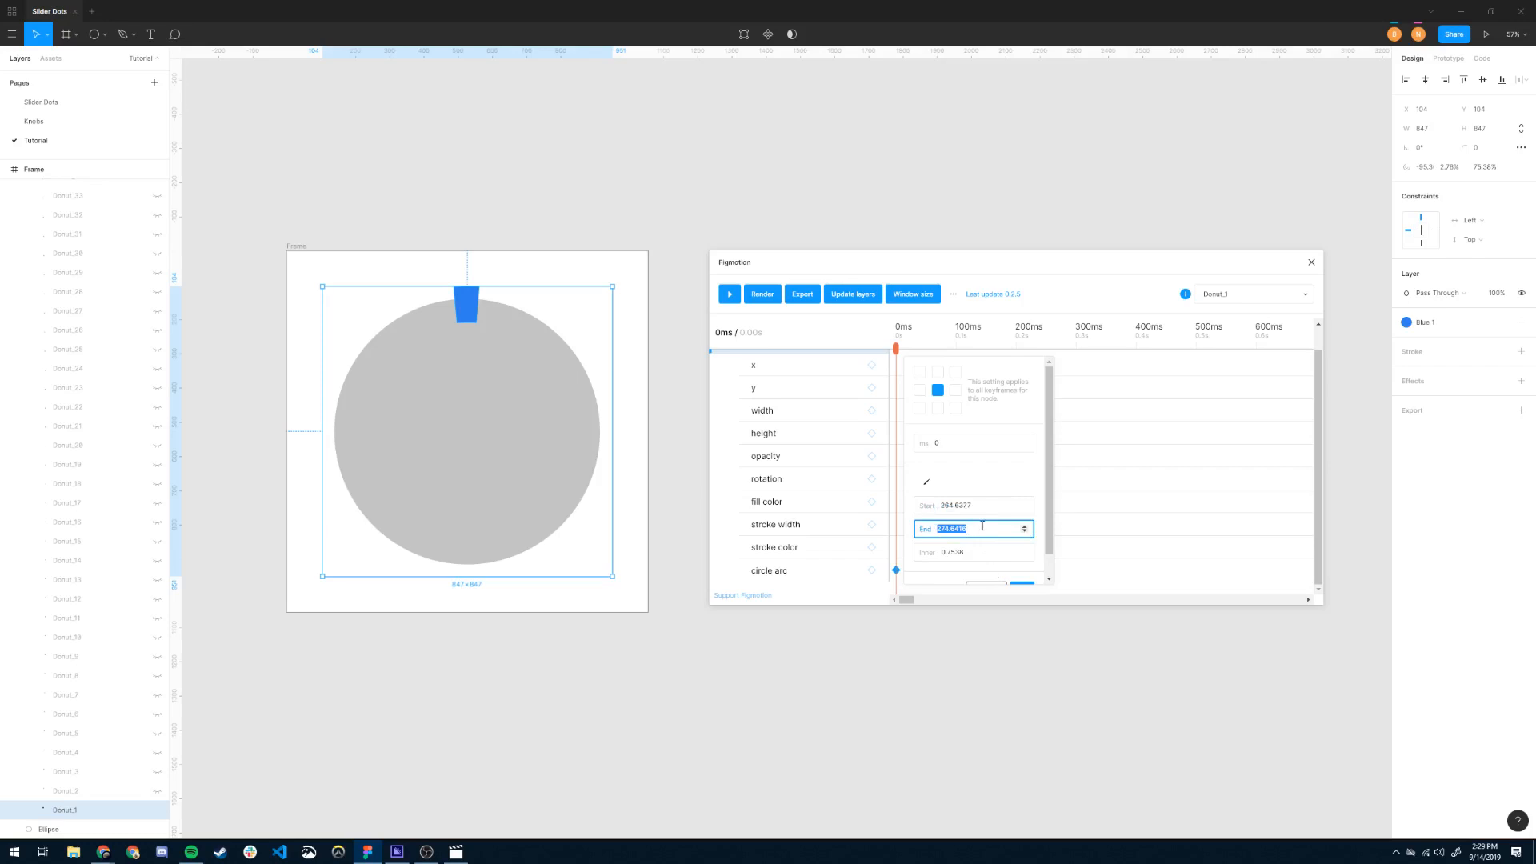
{"action": "left_click", "coordinate": [982, 526]}
{"action": "scroll", "coordinate": [992, 488], "scroll_direction": "down", "scroll_amount": 1}
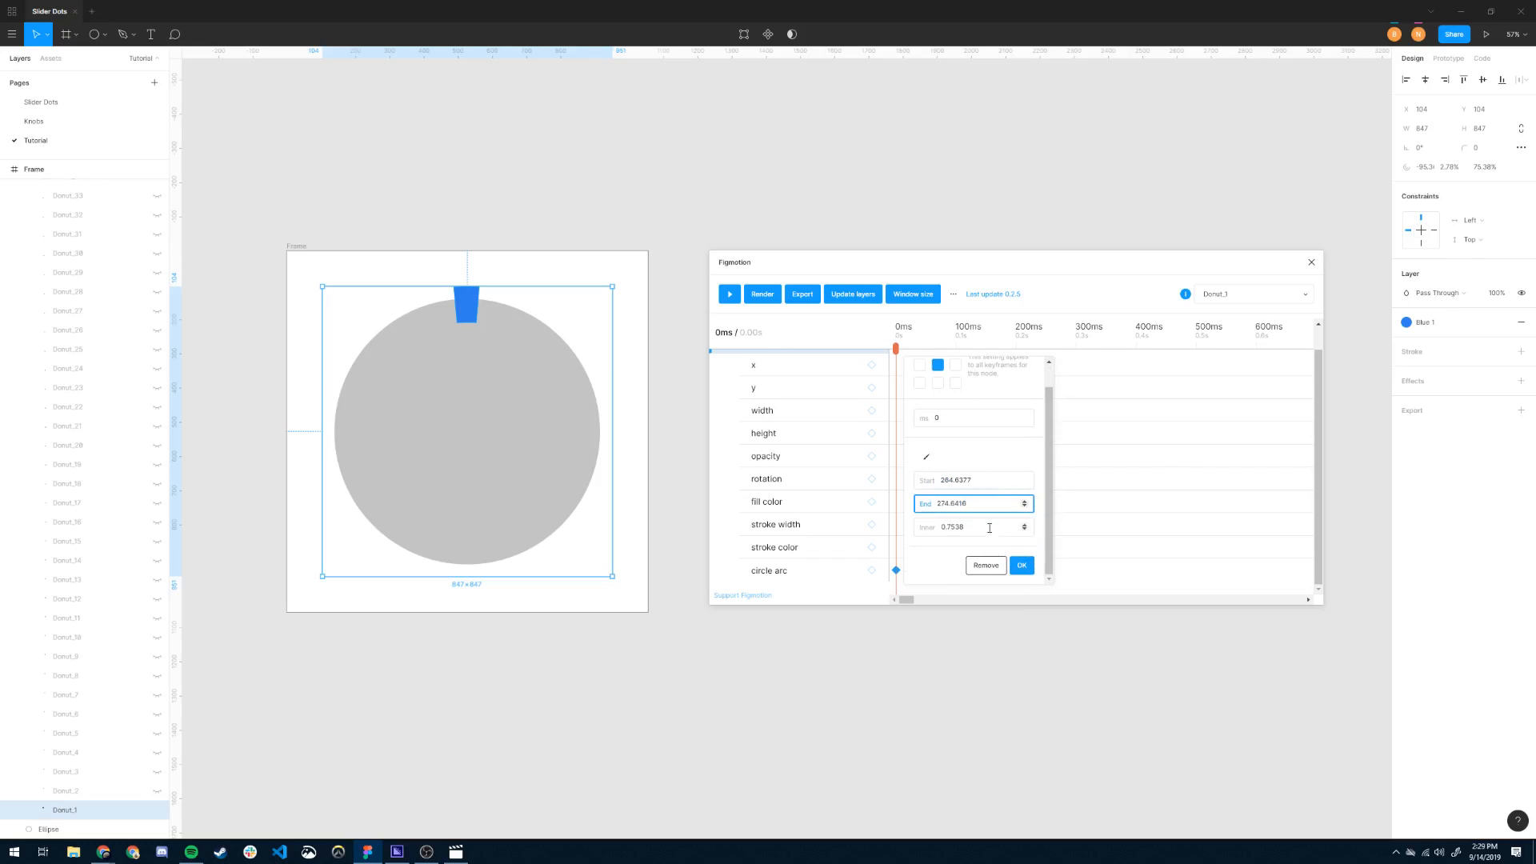
{"action": "left_click", "coordinate": [892, 345]}
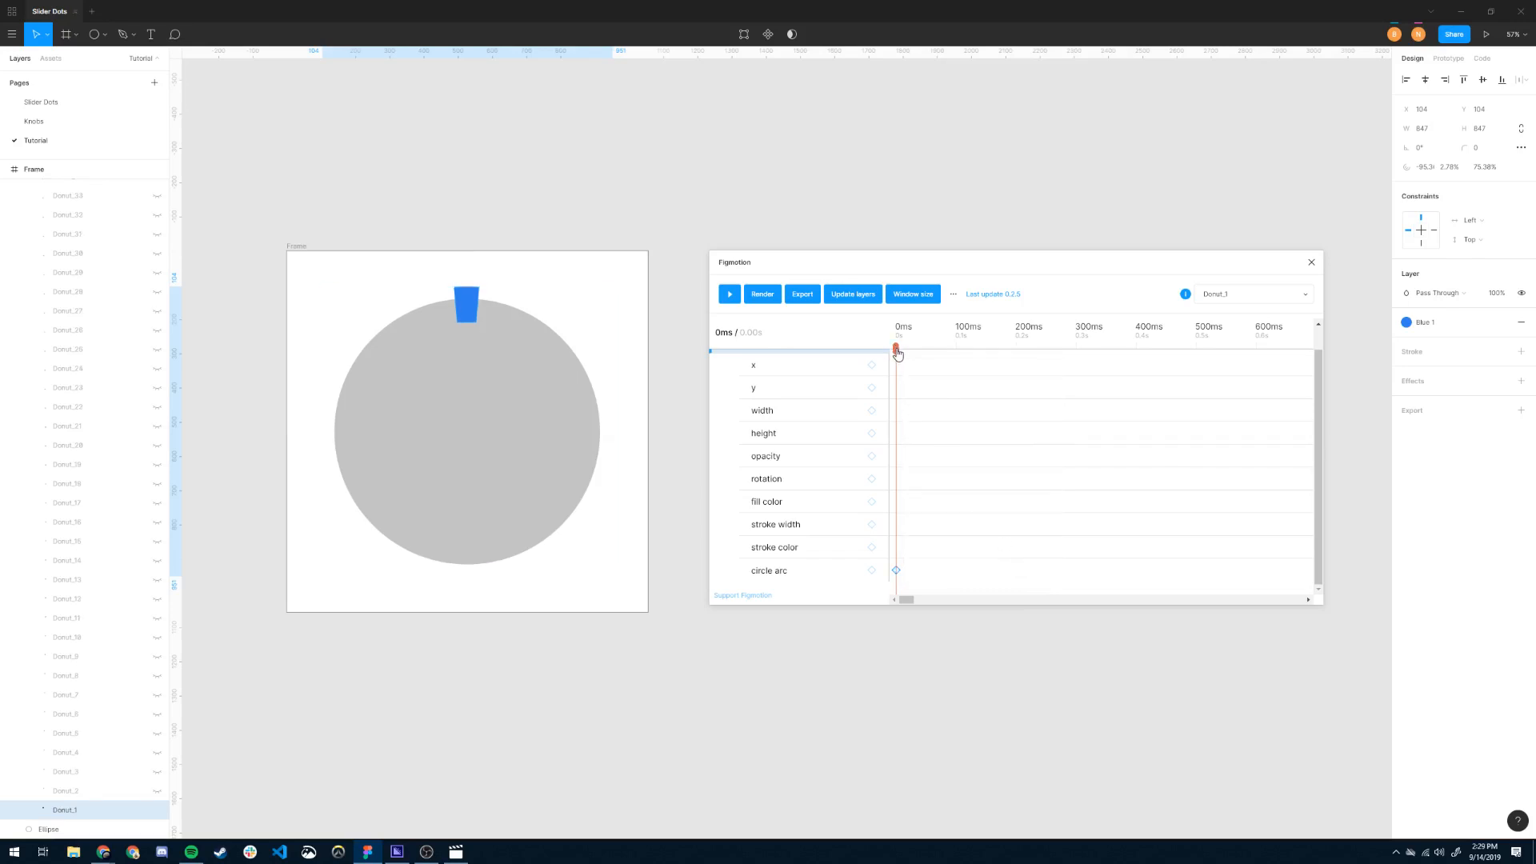
Check the available framerate options in Figmotion's render settings, without rendering.
{"action": "mouse_move", "coordinate": [898, 353]}
{"action": "left_mouse_down"}
{"action": "mouse_move", "coordinate": [930, 354]}
{"action": "mouse_move", "coordinate": [891, 356]}
{"action": "left_mouse_up"}
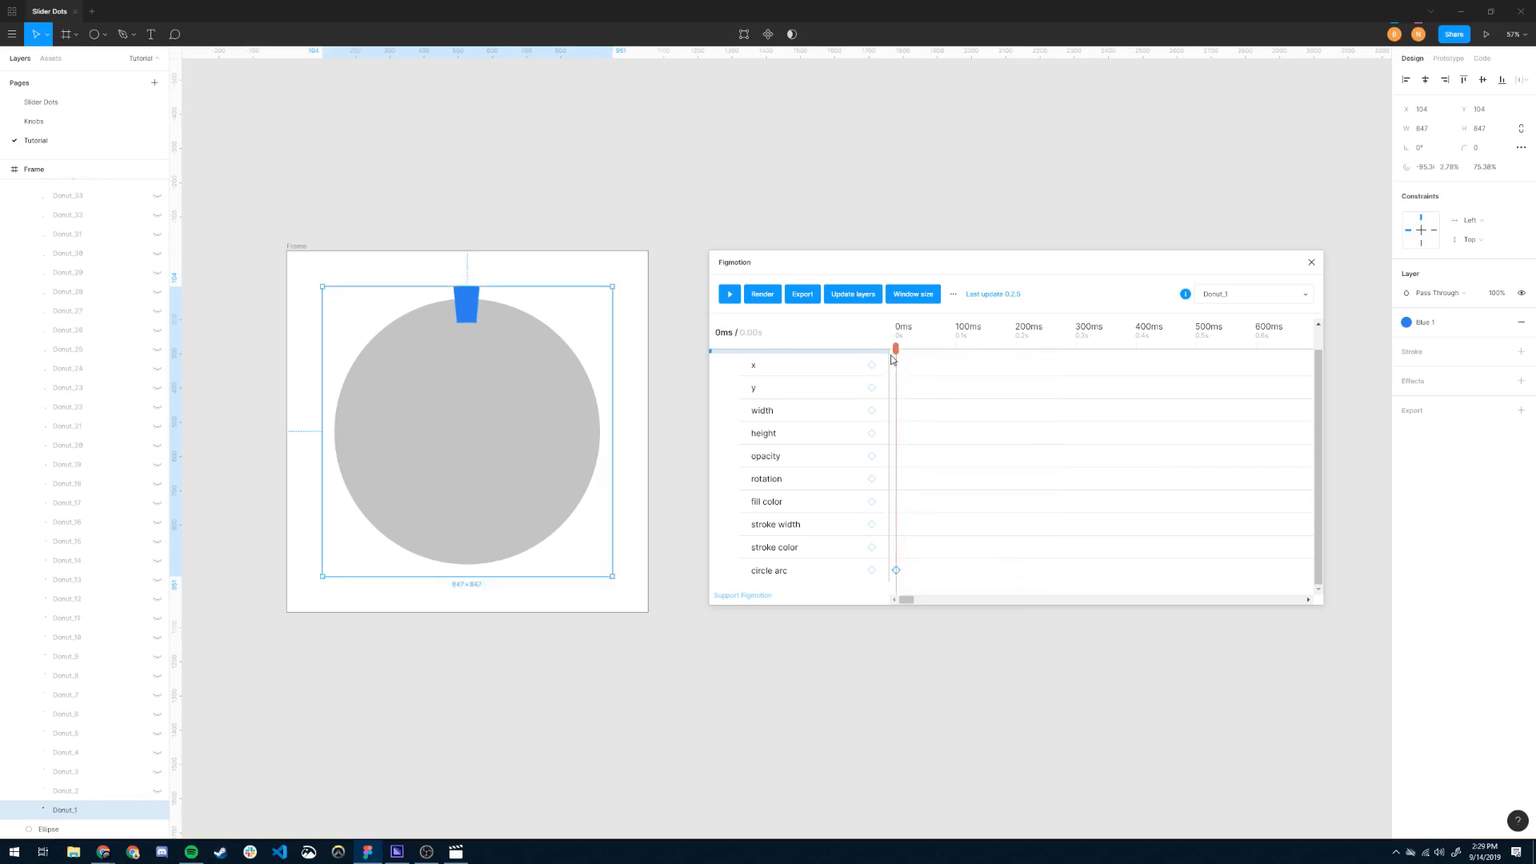
{"action": "left_click", "coordinate": [770, 297]}
{"action": "left_click", "coordinate": [935, 486]}
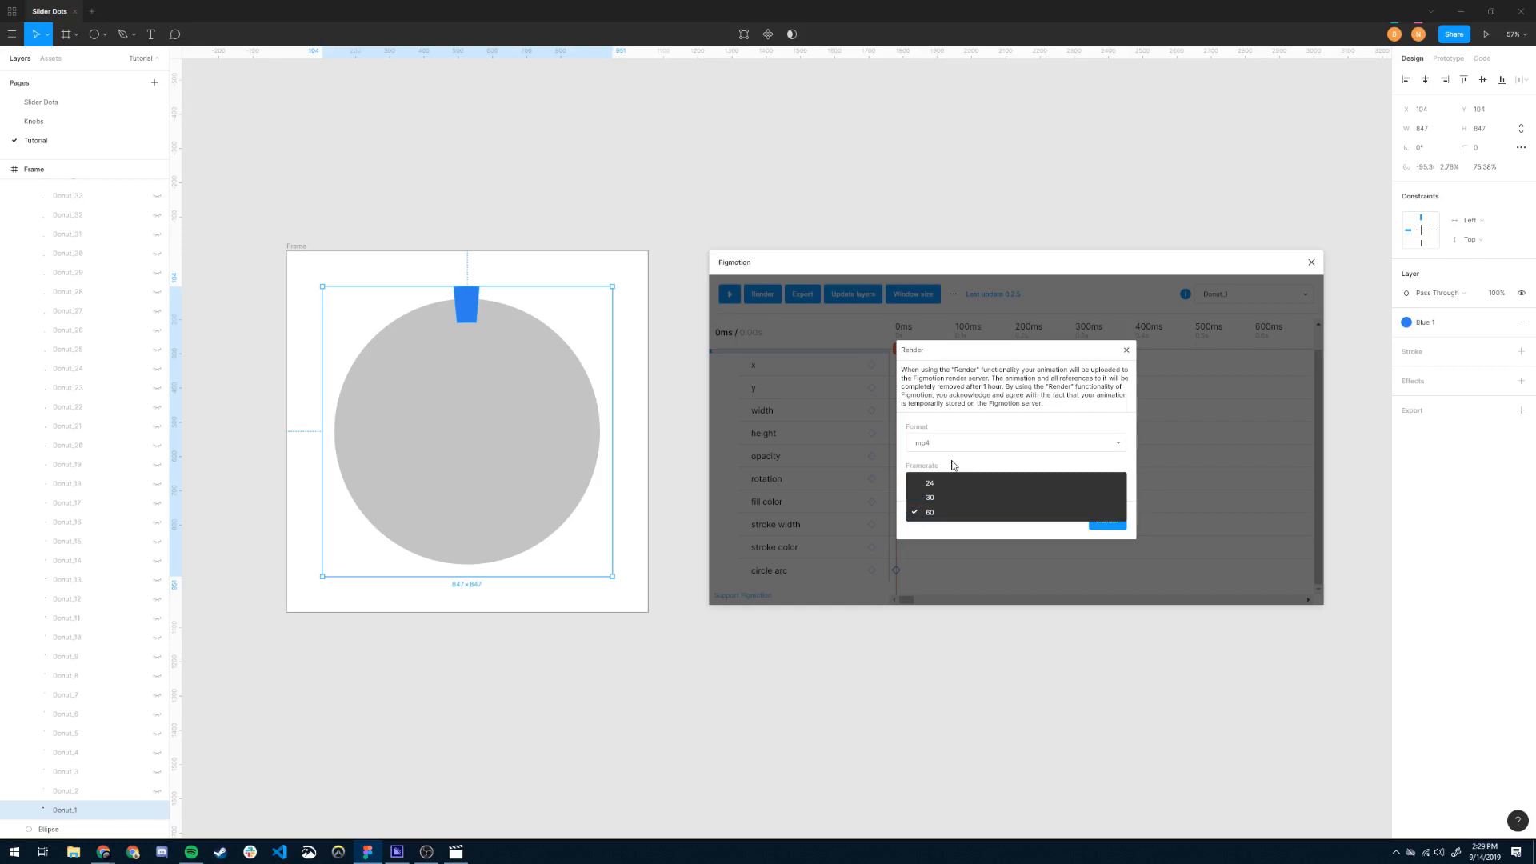
{"action": "left_click", "coordinate": [954, 466]}
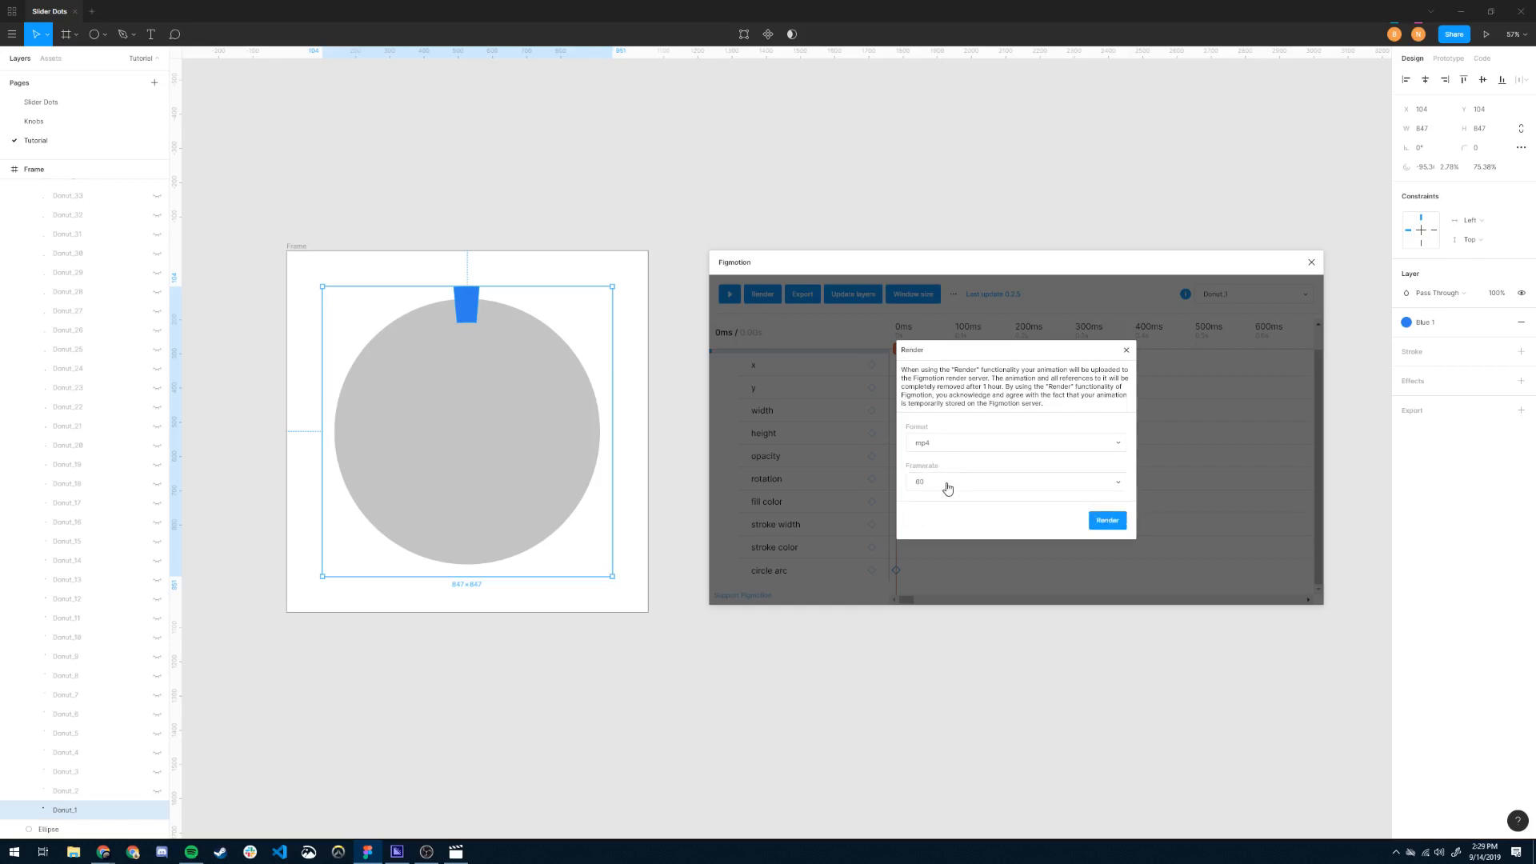
{"action": "left_click", "coordinate": [1126, 352]}
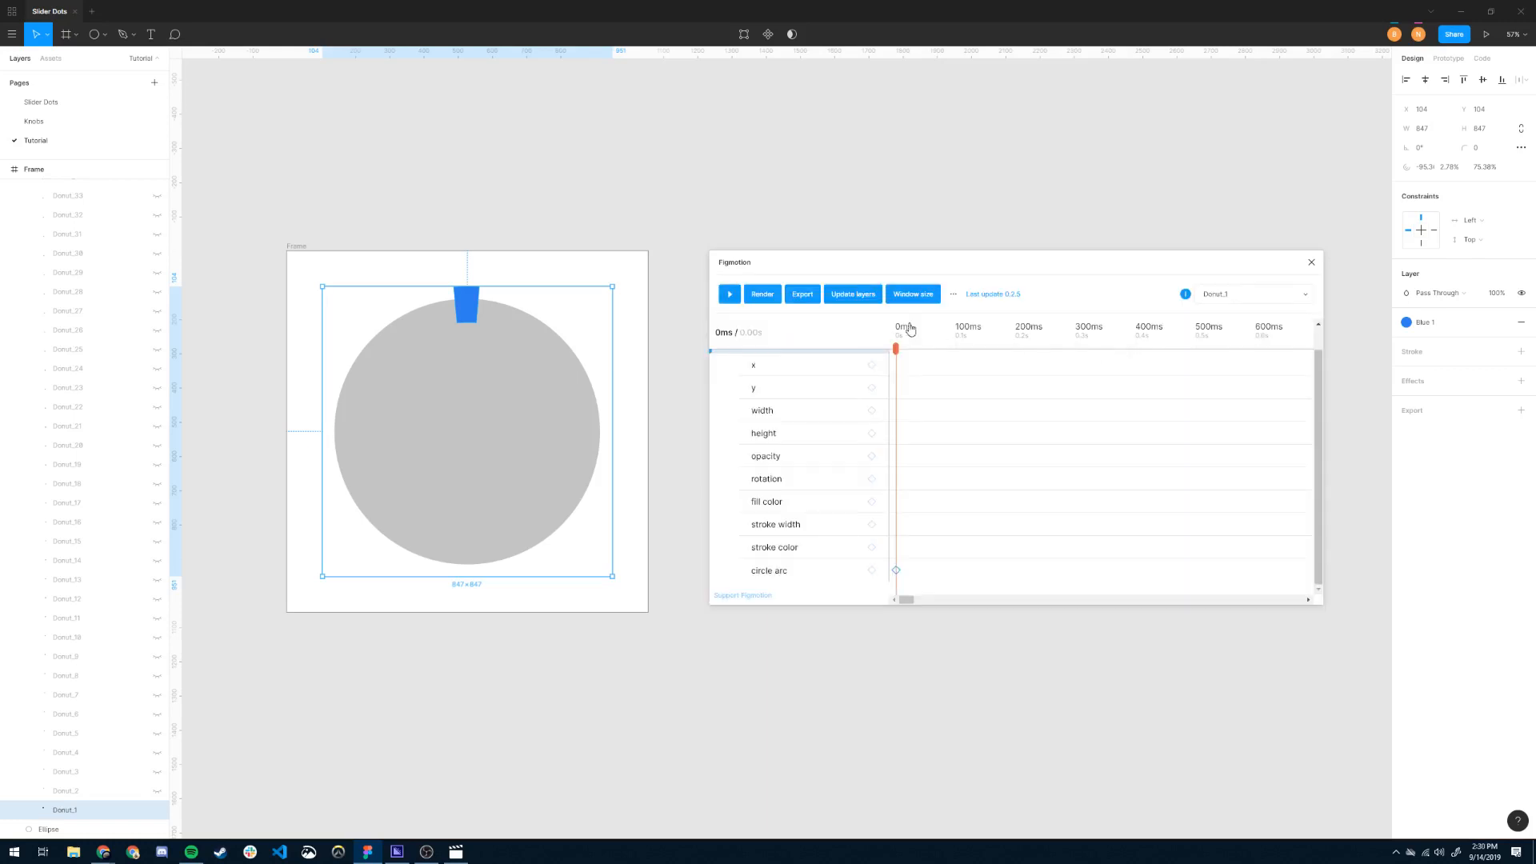
Advance the timeline playhead to 2133 ms and add a circle arc keyframe for Donut_1 there.
{"action": "left_click_drag", "start_coordinate": [898, 358], "coordinate": [1368, 392]}
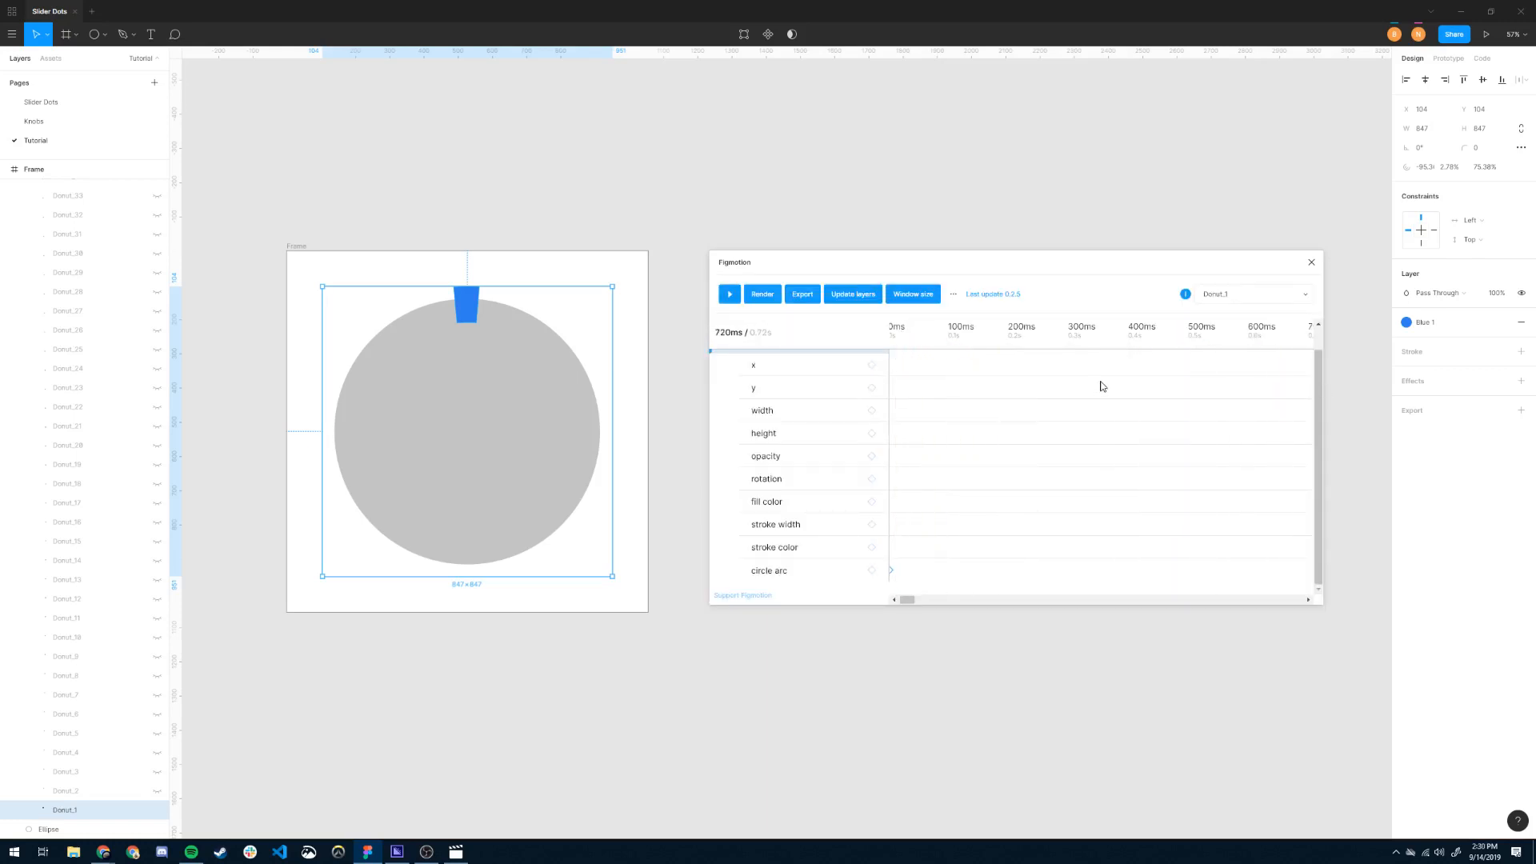
{"action": "left_click", "coordinate": [1032, 349]}
{"action": "left_click_drag", "start_coordinate": [1011, 350], "coordinate": [1175, 356]}
{"action": "left_click_drag", "start_coordinate": [906, 599], "coordinate": [910, 600]}
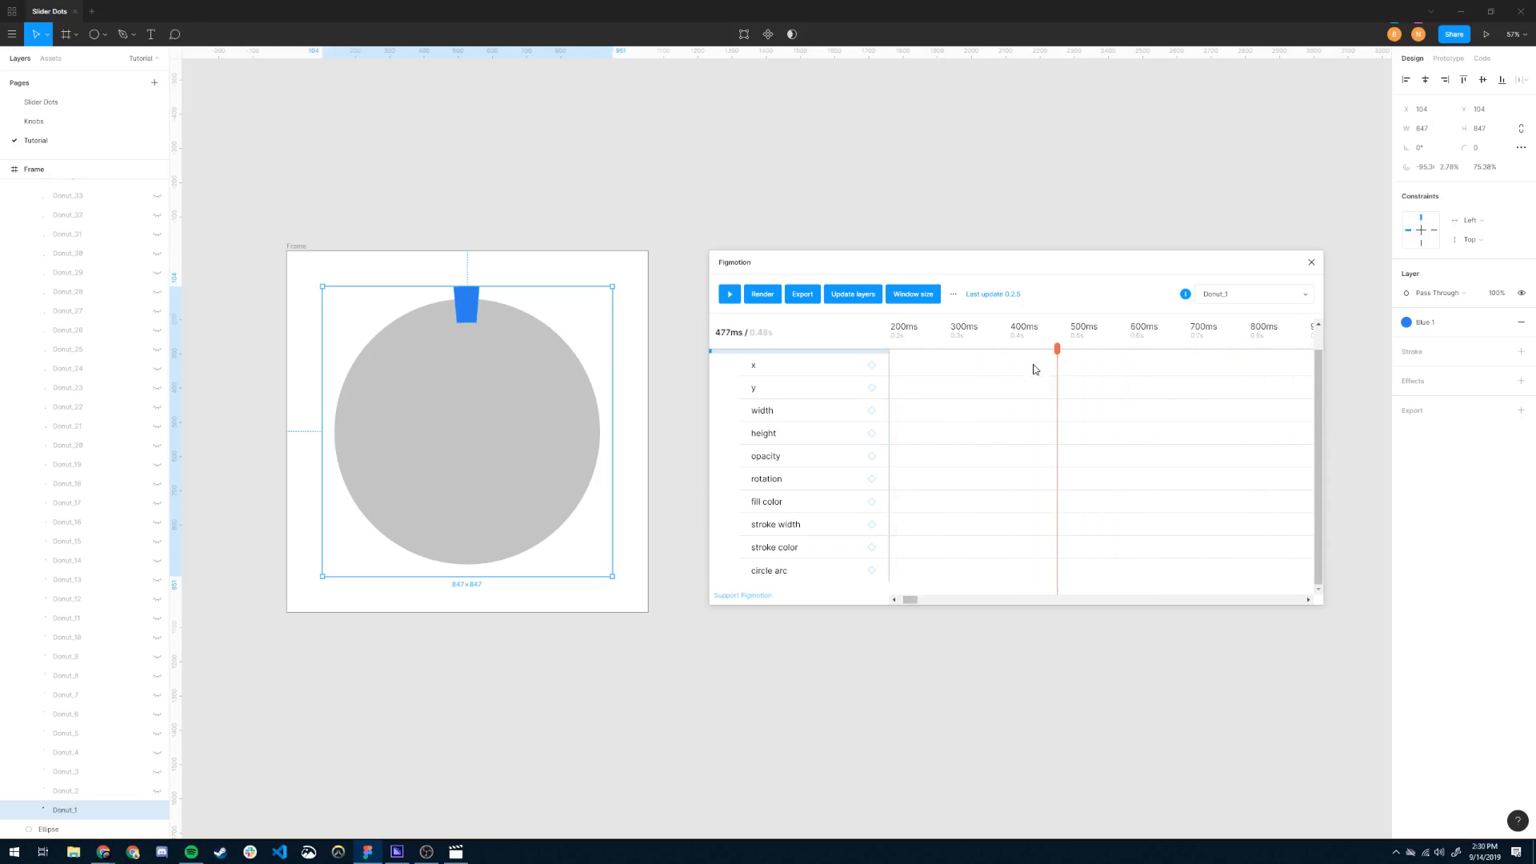
{"action": "left_click_drag", "start_coordinate": [1058, 354], "coordinate": [1267, 354]}
{"action": "left_click_drag", "start_coordinate": [911, 600], "coordinate": [926, 601]}
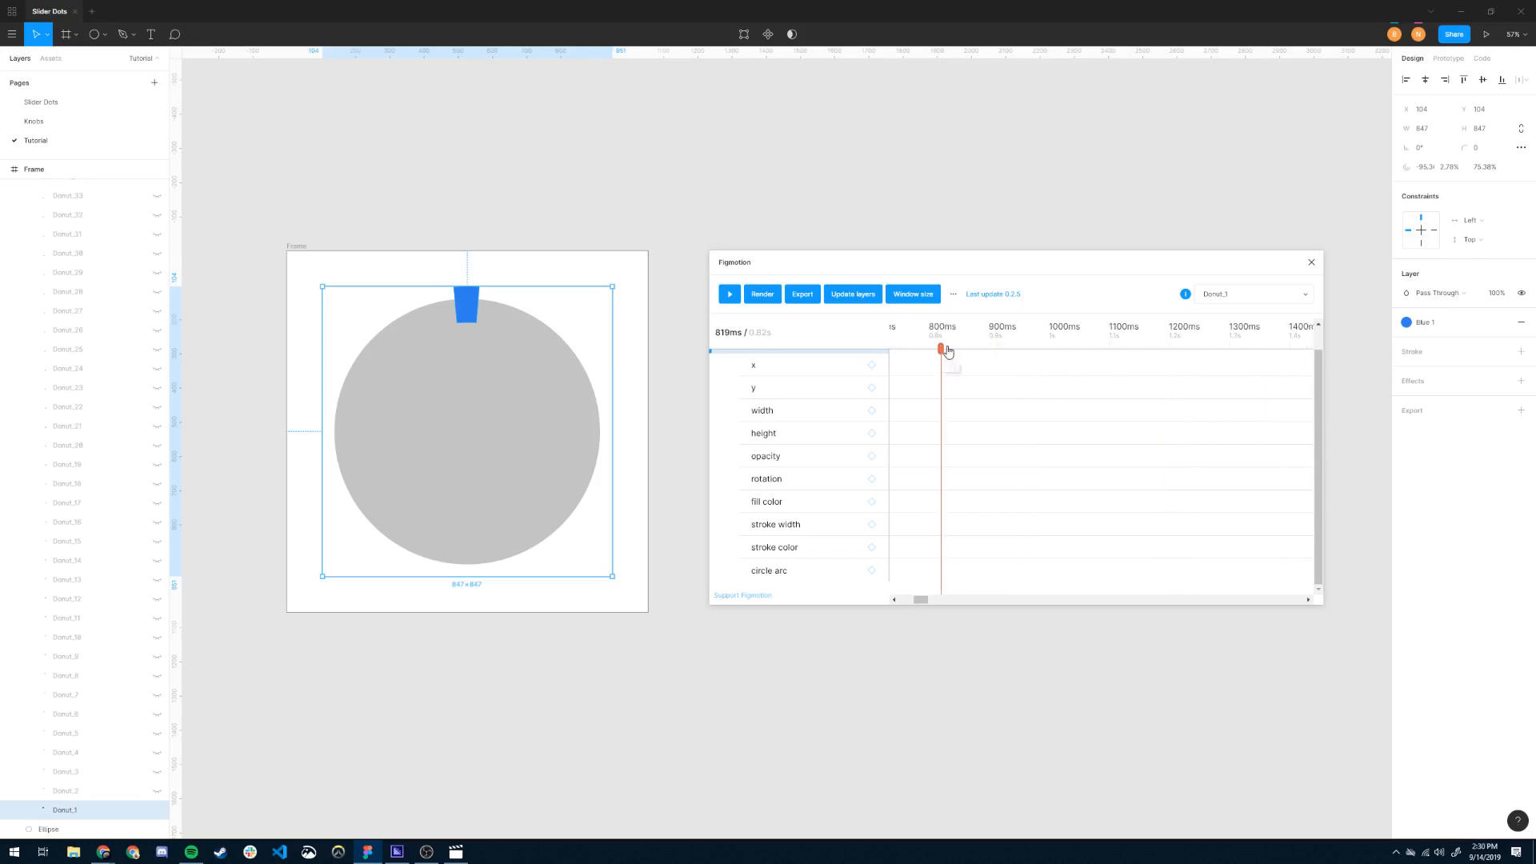
{"action": "left_click_drag", "start_coordinate": [944, 352], "coordinate": [1340, 353]}
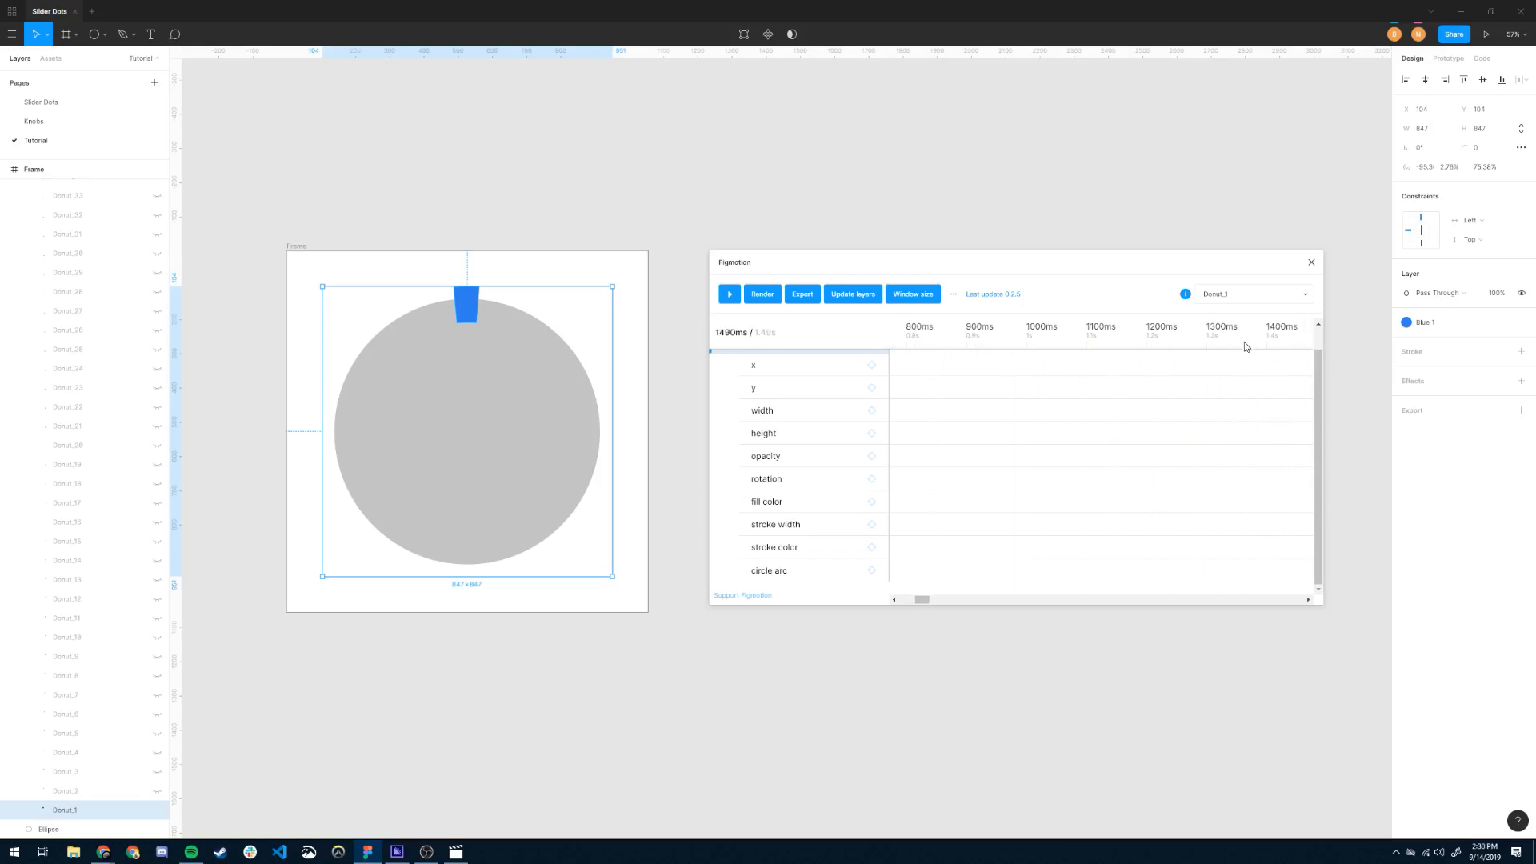
{"action": "left_click_drag", "start_coordinate": [924, 601], "coordinate": [934, 594]}
{"action": "left_click_drag", "start_coordinate": [933, 350], "coordinate": [1213, 350]}
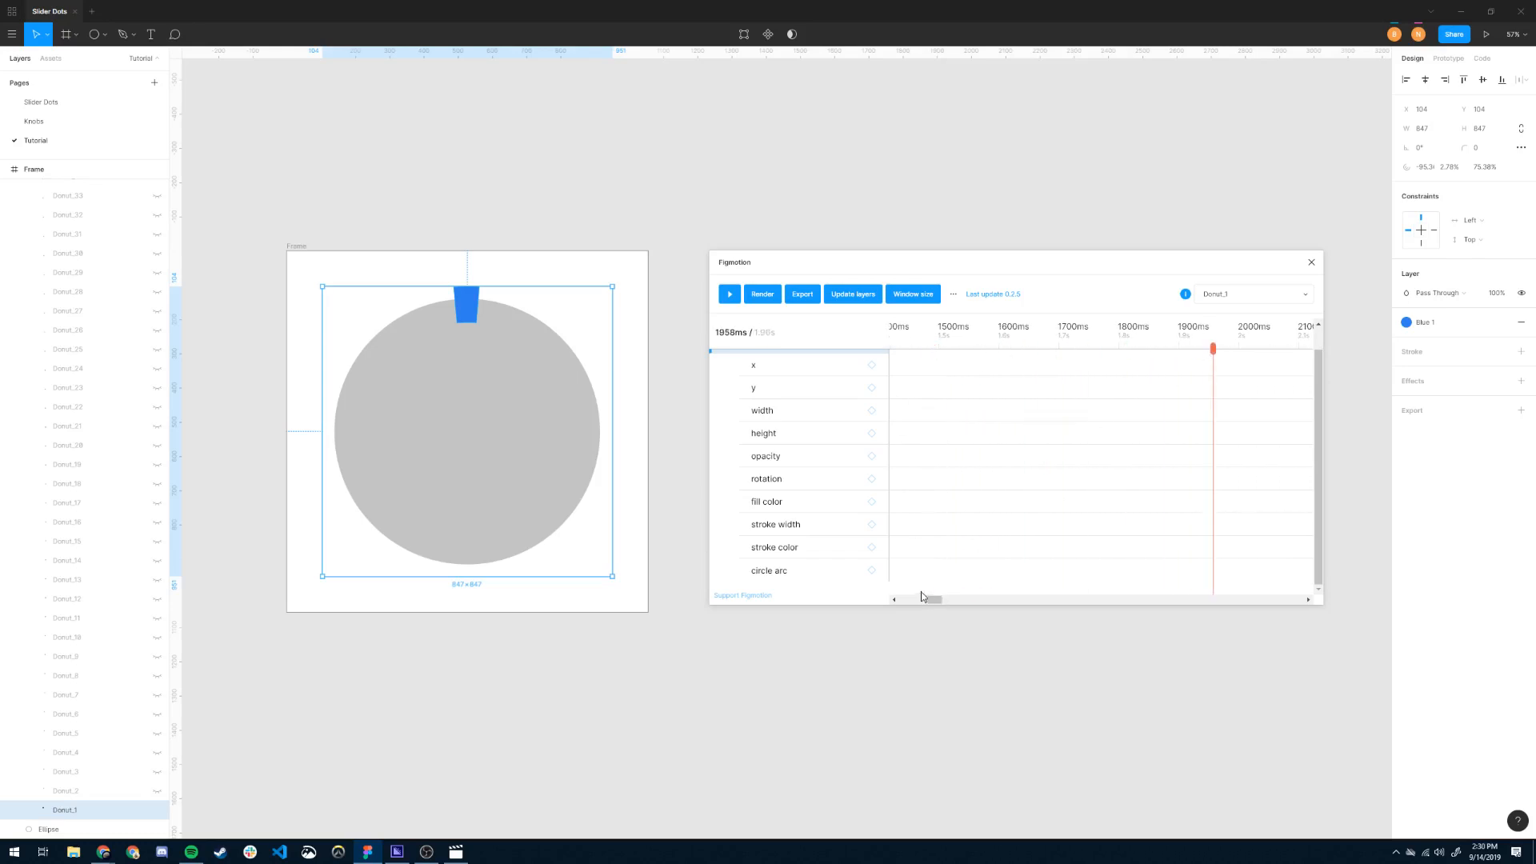
{"action": "left_click_drag", "start_coordinate": [936, 602], "coordinate": [941, 601]}
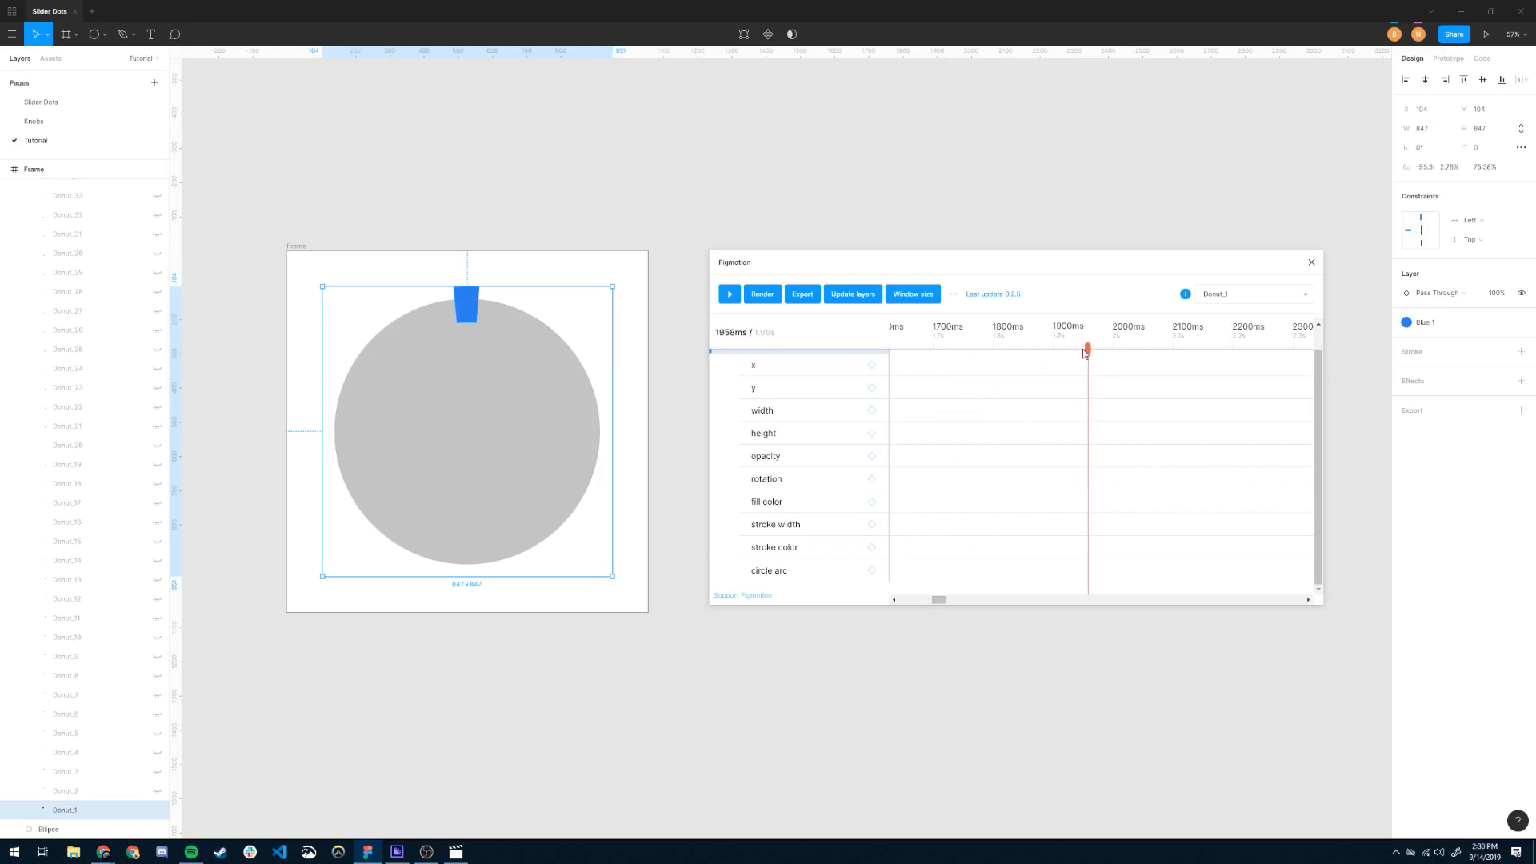
{"action": "left_click_drag", "start_coordinate": [1088, 351], "coordinate": [1187, 352]}
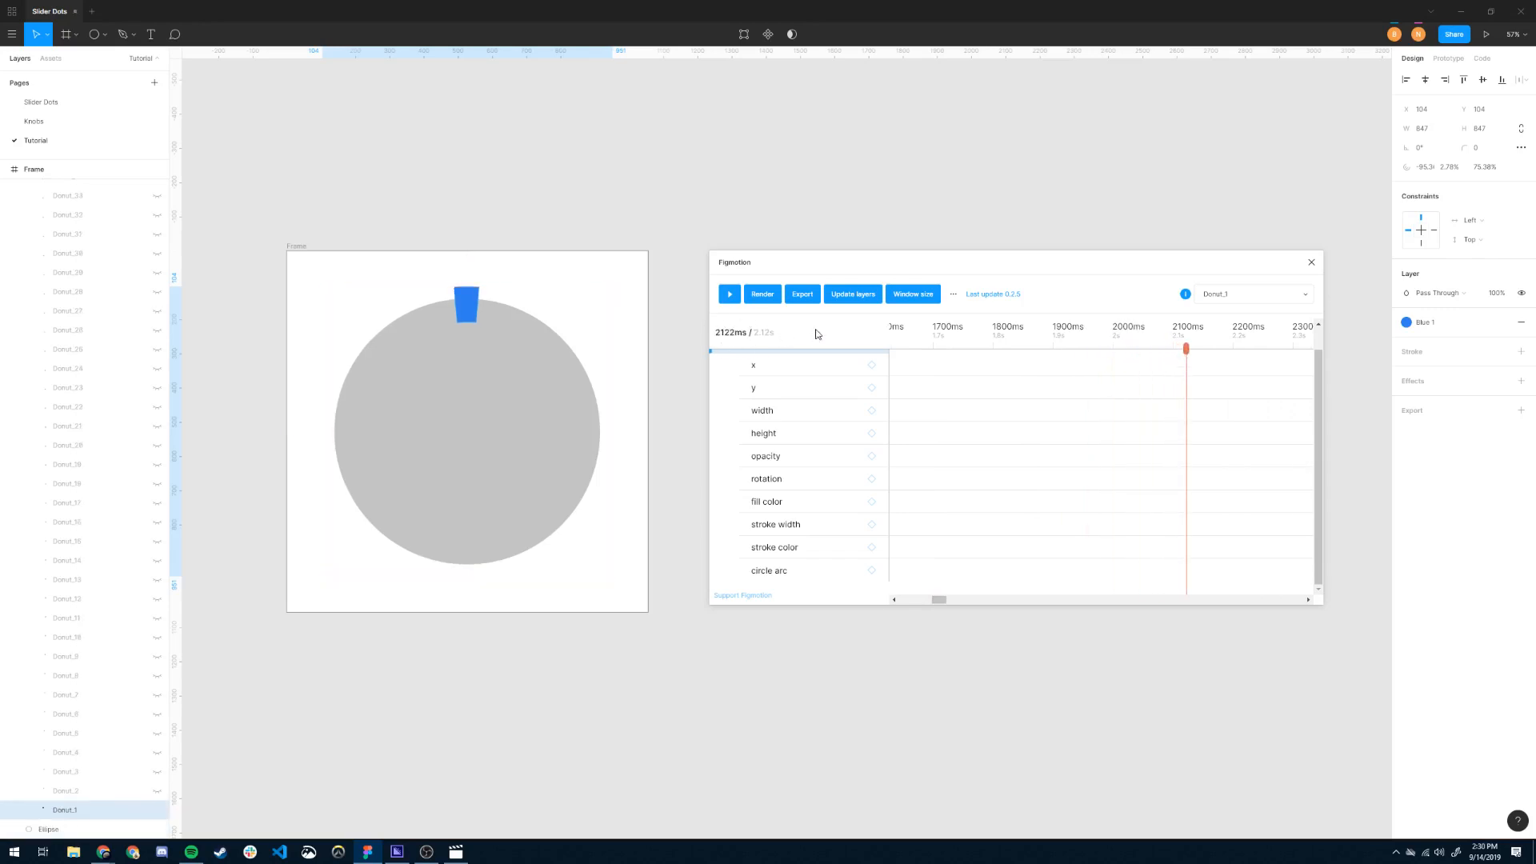
{"action": "left_click_drag", "start_coordinate": [1189, 351], "coordinate": [1195, 351]}
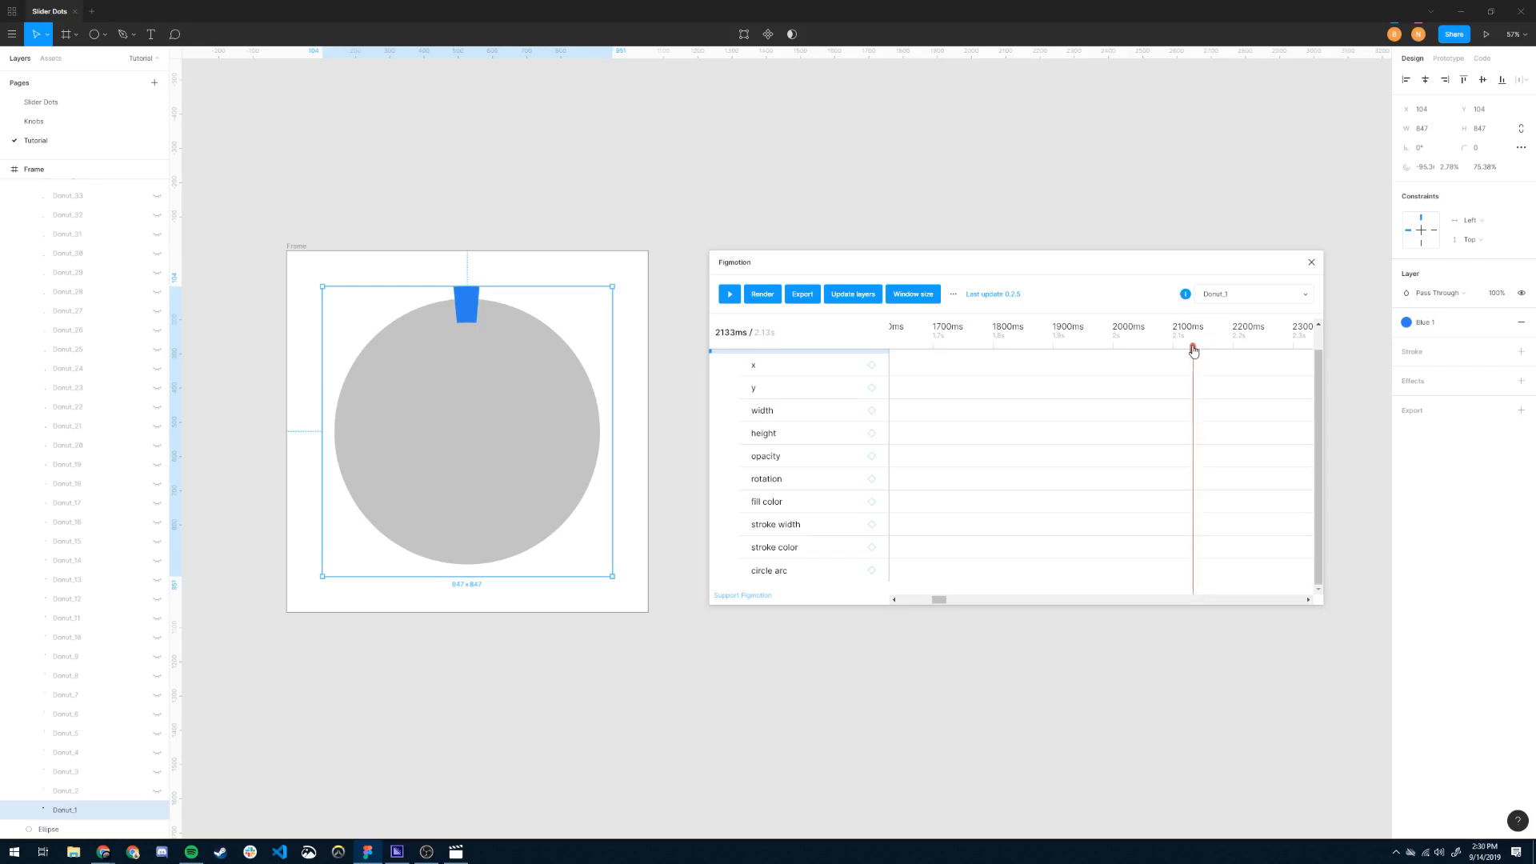
{"action": "left_click", "coordinate": [872, 570]}
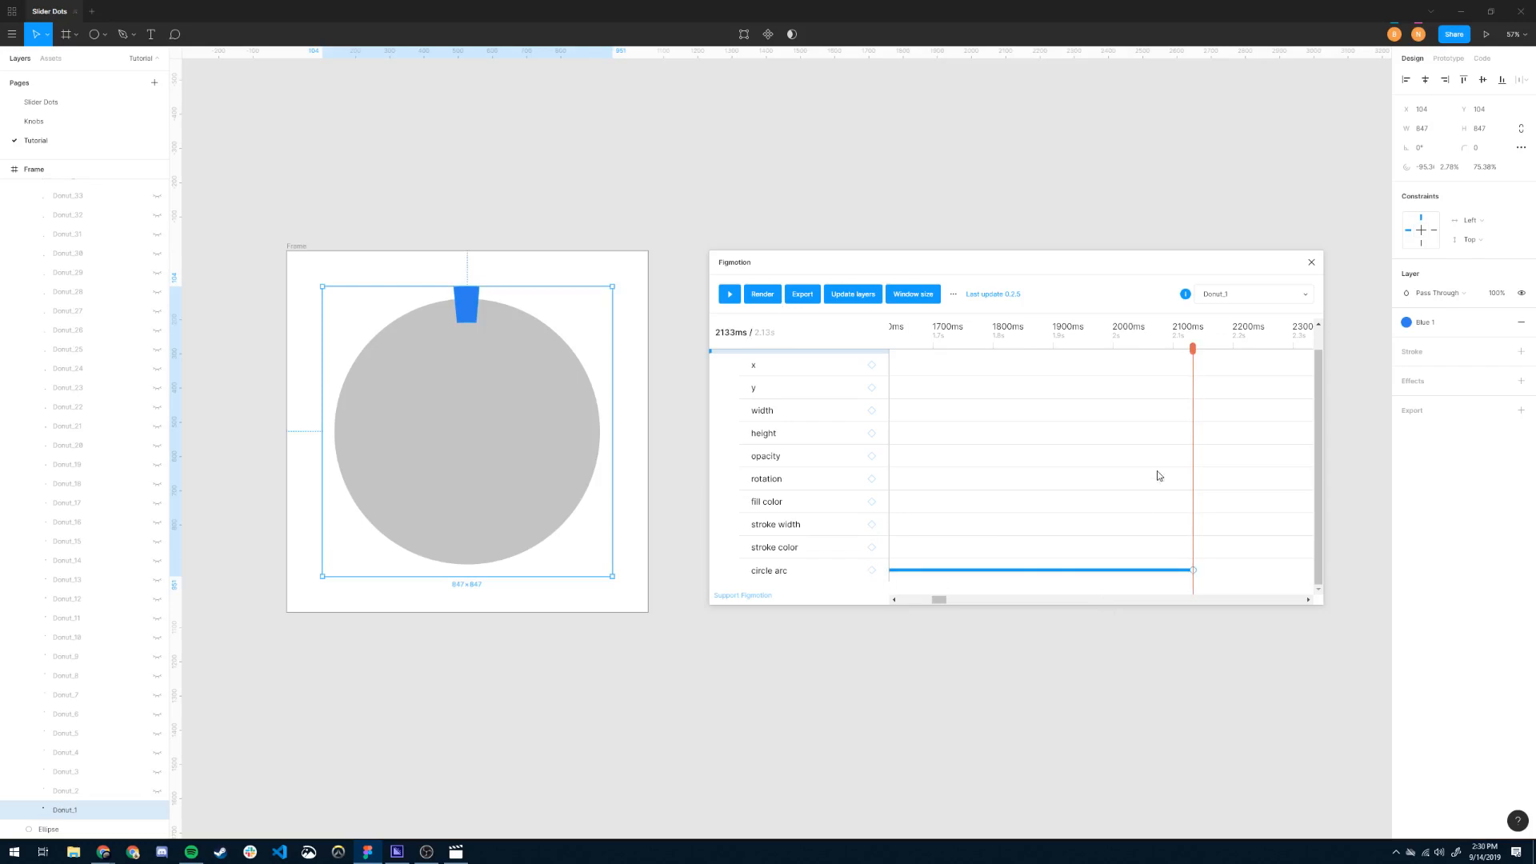
Return the playhead to about 2132 ms and open the settings of the second circle arc keyframe.
{"action": "left_click_drag", "start_coordinate": [1193, 349], "coordinate": [1268, 392]}
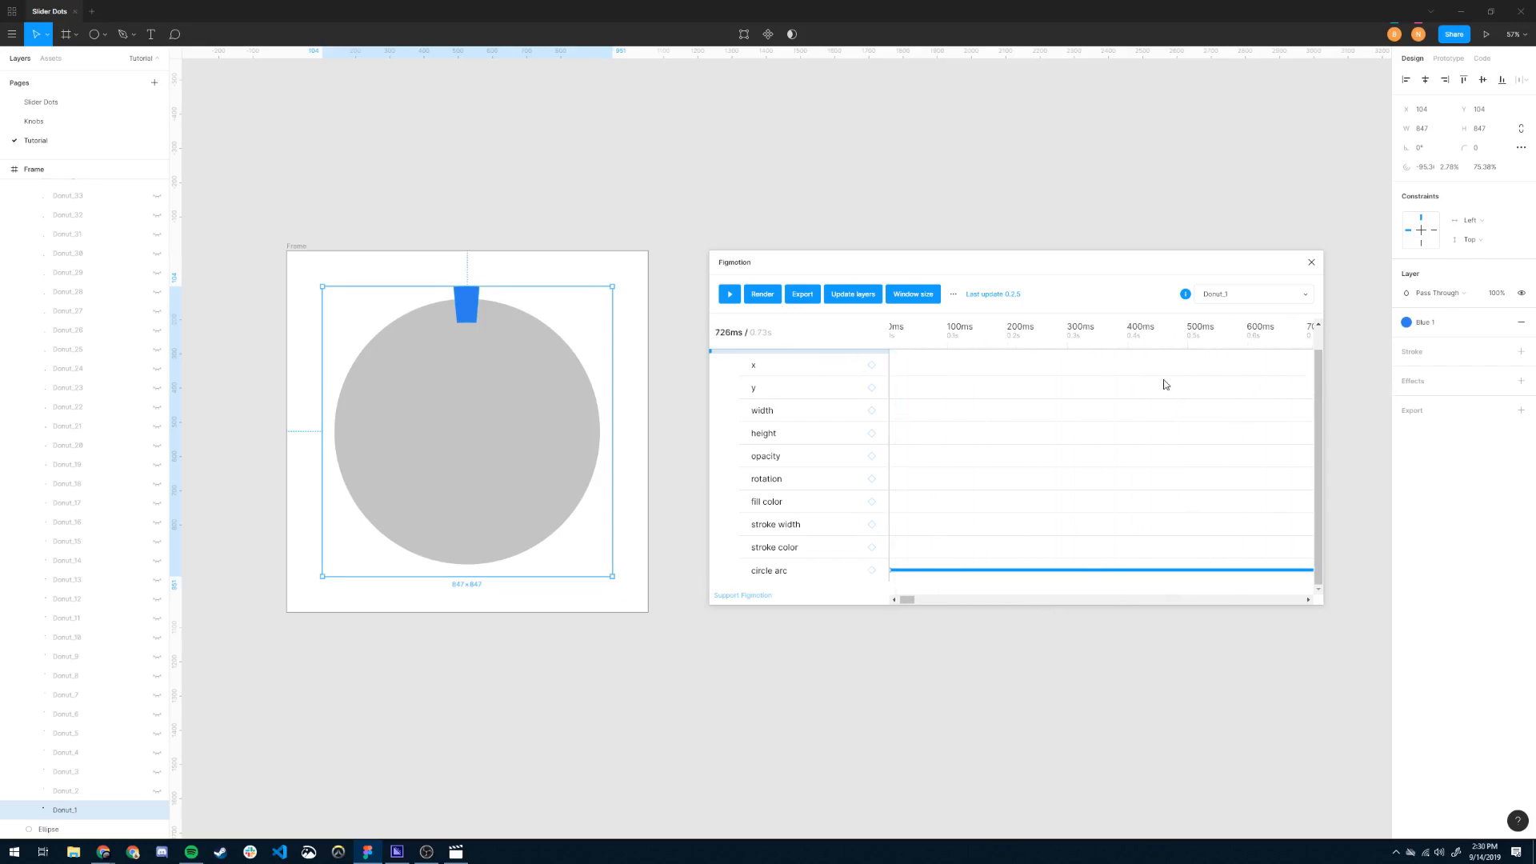
{"action": "left_click_drag", "start_coordinate": [904, 599], "coordinate": [945, 596]}
{"action": "left_click_drag", "start_coordinate": [996, 344], "coordinate": [1015, 358]}
{"action": "left_click", "coordinate": [1014, 570]}
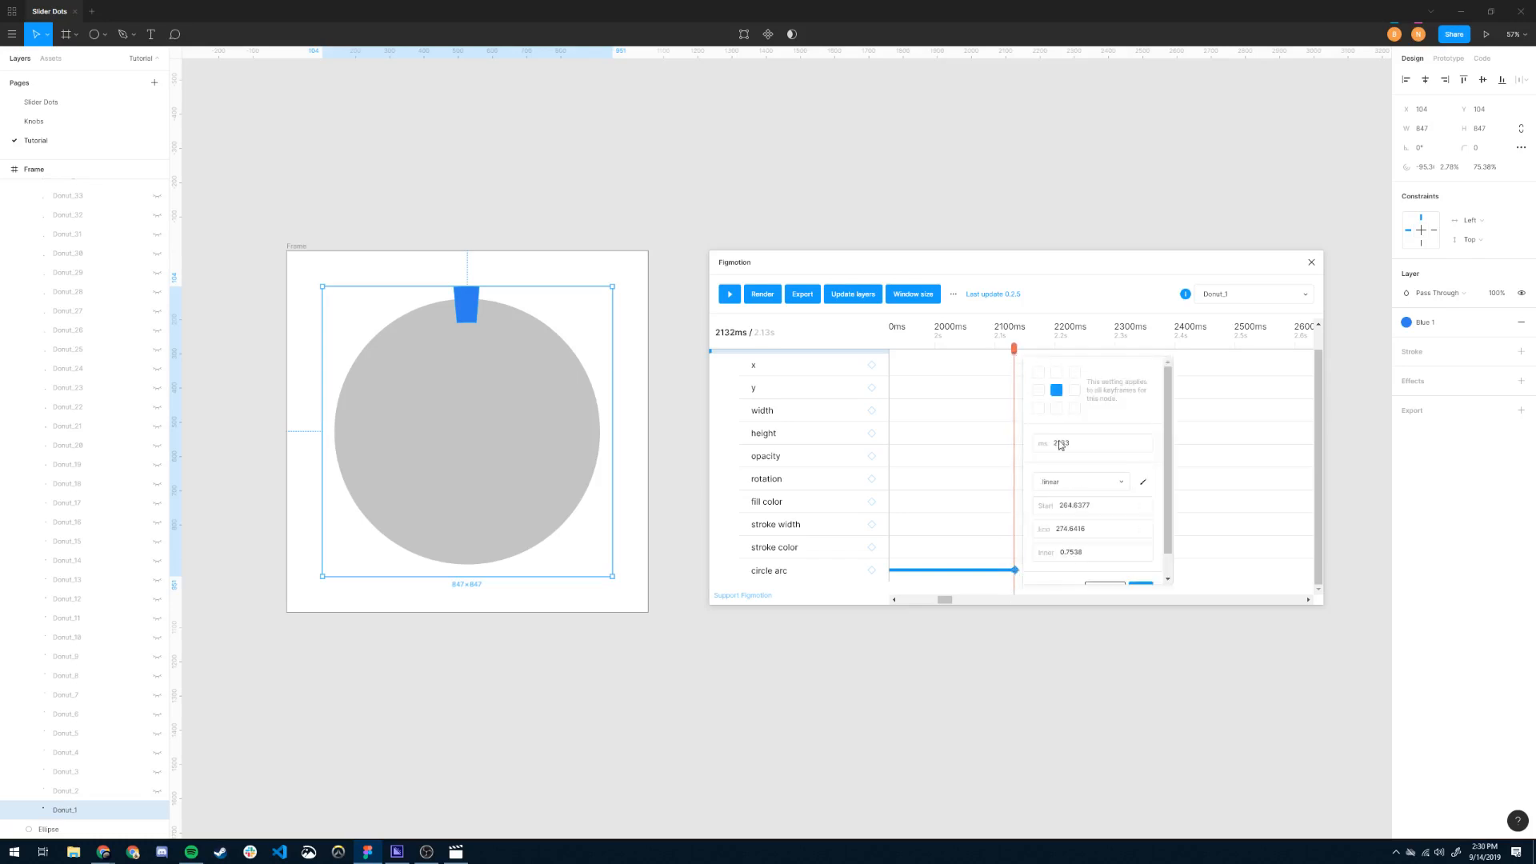
{"action": "left_click", "coordinate": [1065, 507]}
{"action": "left_click", "coordinate": [1066, 505]}
{"action": "mouse_move", "coordinate": [104, 852]}
{"action": "left_click", "coordinate": [204, 788]}
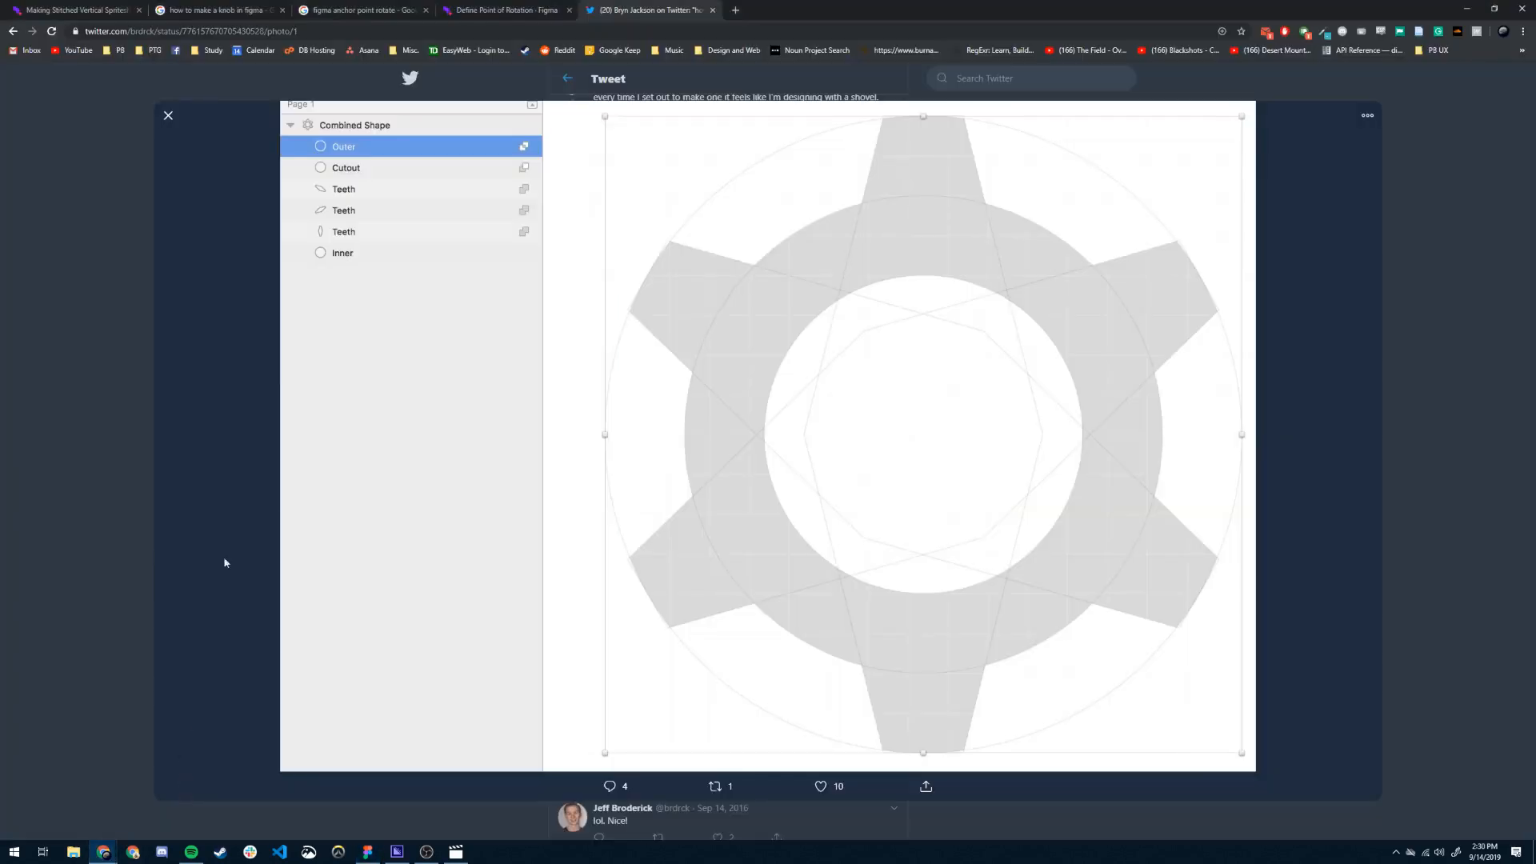
{"action": "key", "text": "alt+Tab"}
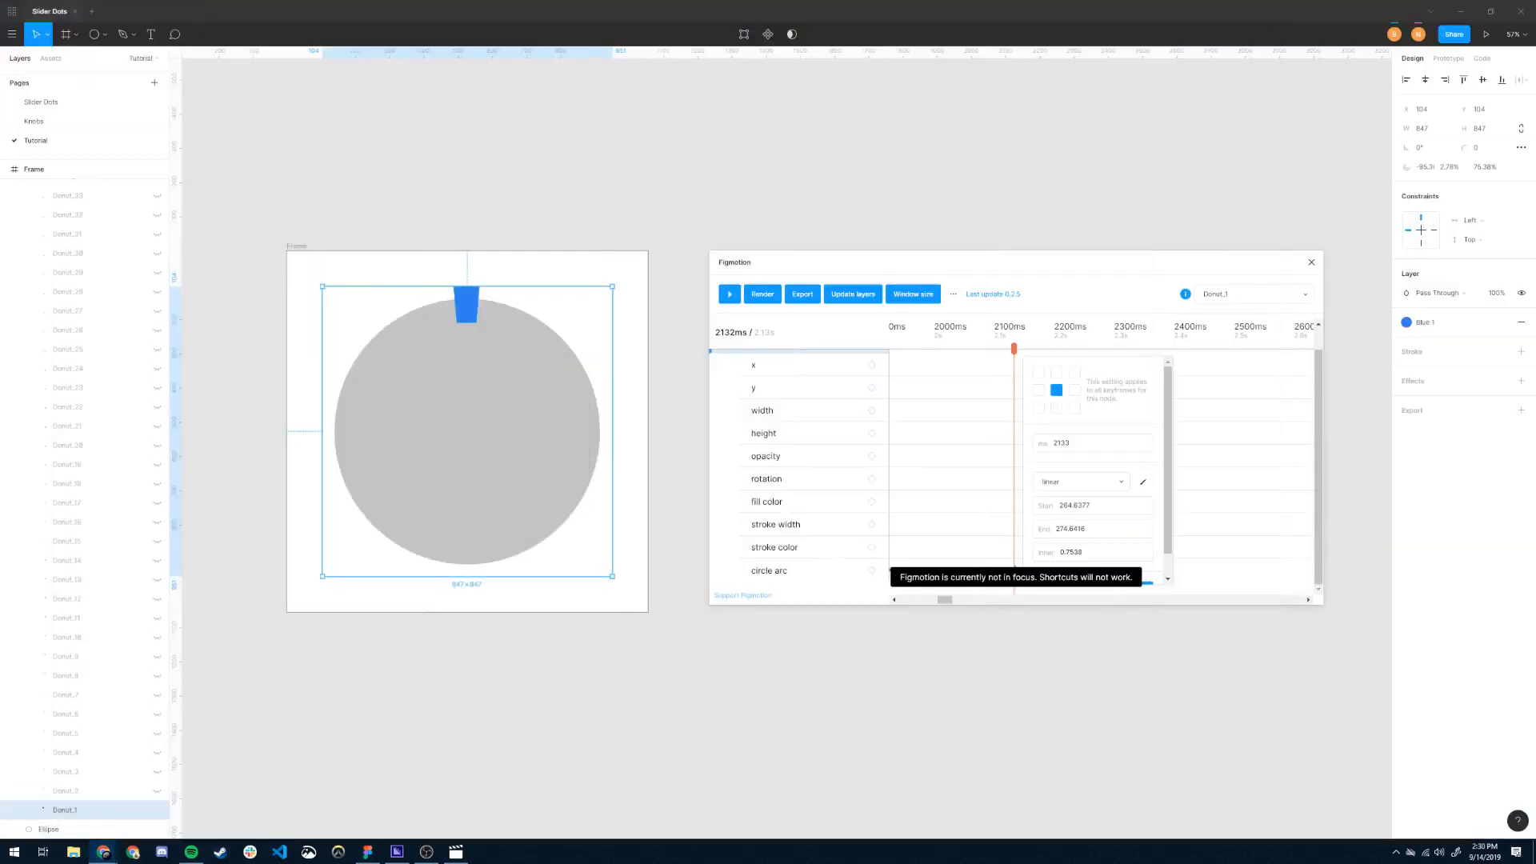
Switch to a new, narrowed Chrome window, calculate 264.6377 + 360 with Google, and copy the result.
{"action": "left_click_drag", "start_coordinate": [0, 160], "coordinate": [780, 179]}
{"action": "left_click_drag", "start_coordinate": [952, 9], "coordinate": [831, 149]}
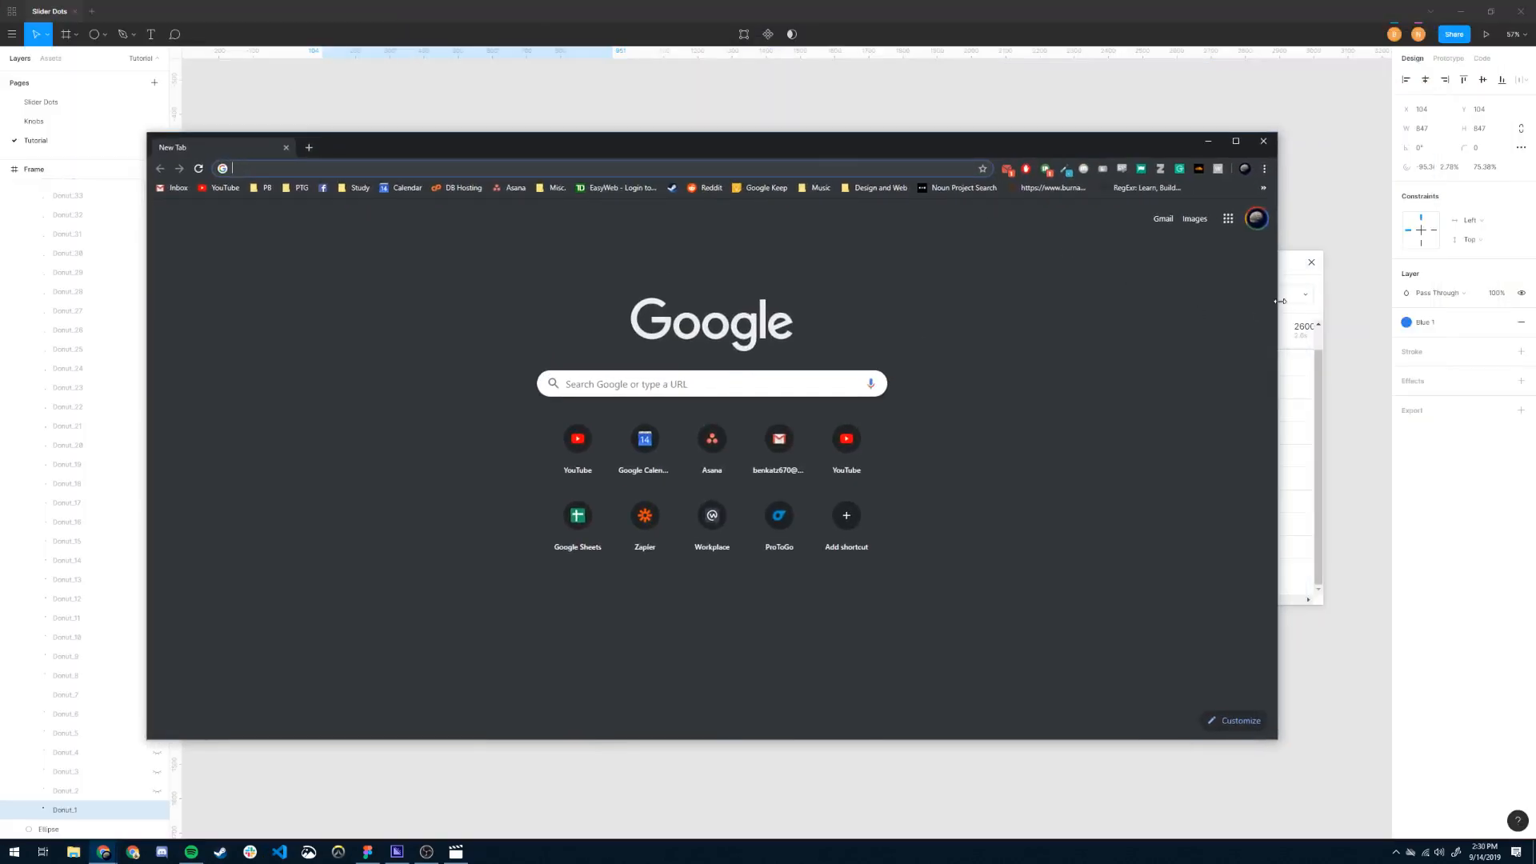
{"action": "left_click_drag", "start_coordinate": [1280, 301], "coordinate": [577, 301]}
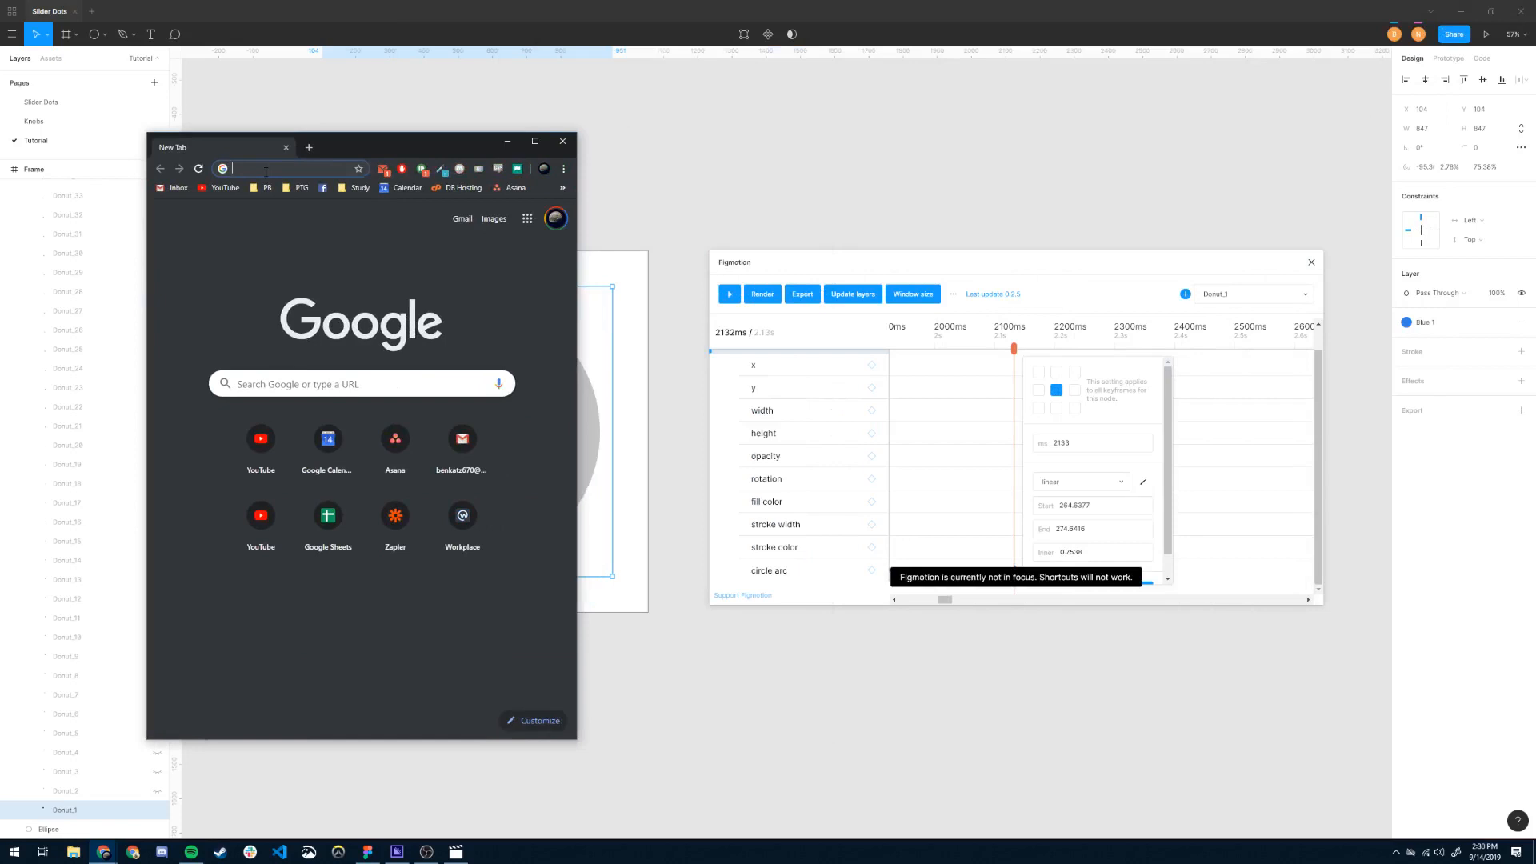
{"action": "type", "text": "264"}
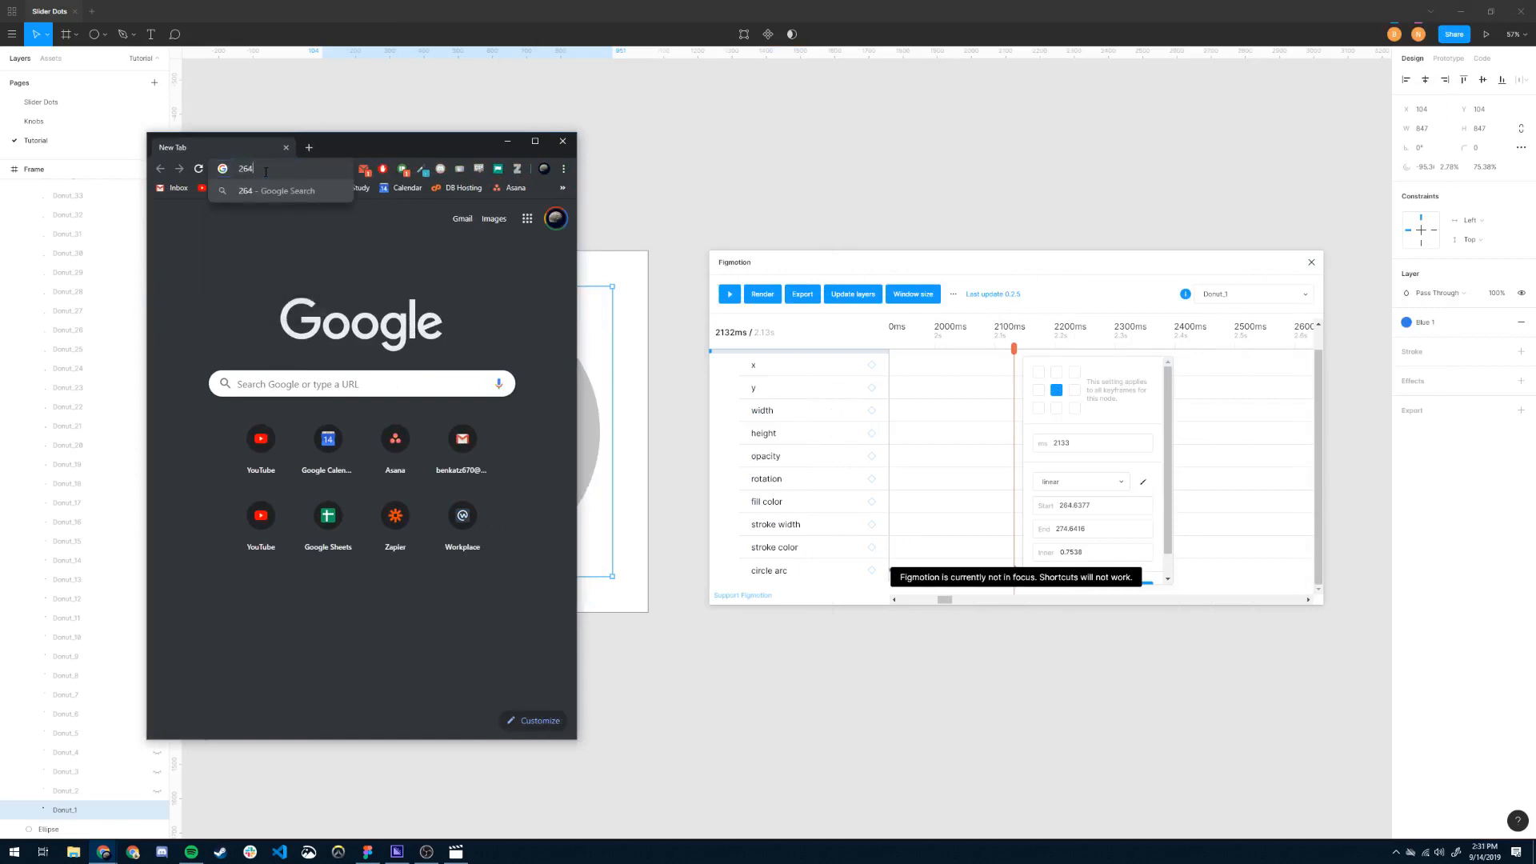
{"action": "type", "text": ".6377 + 360"}
{"action": "key", "text": "Return"}
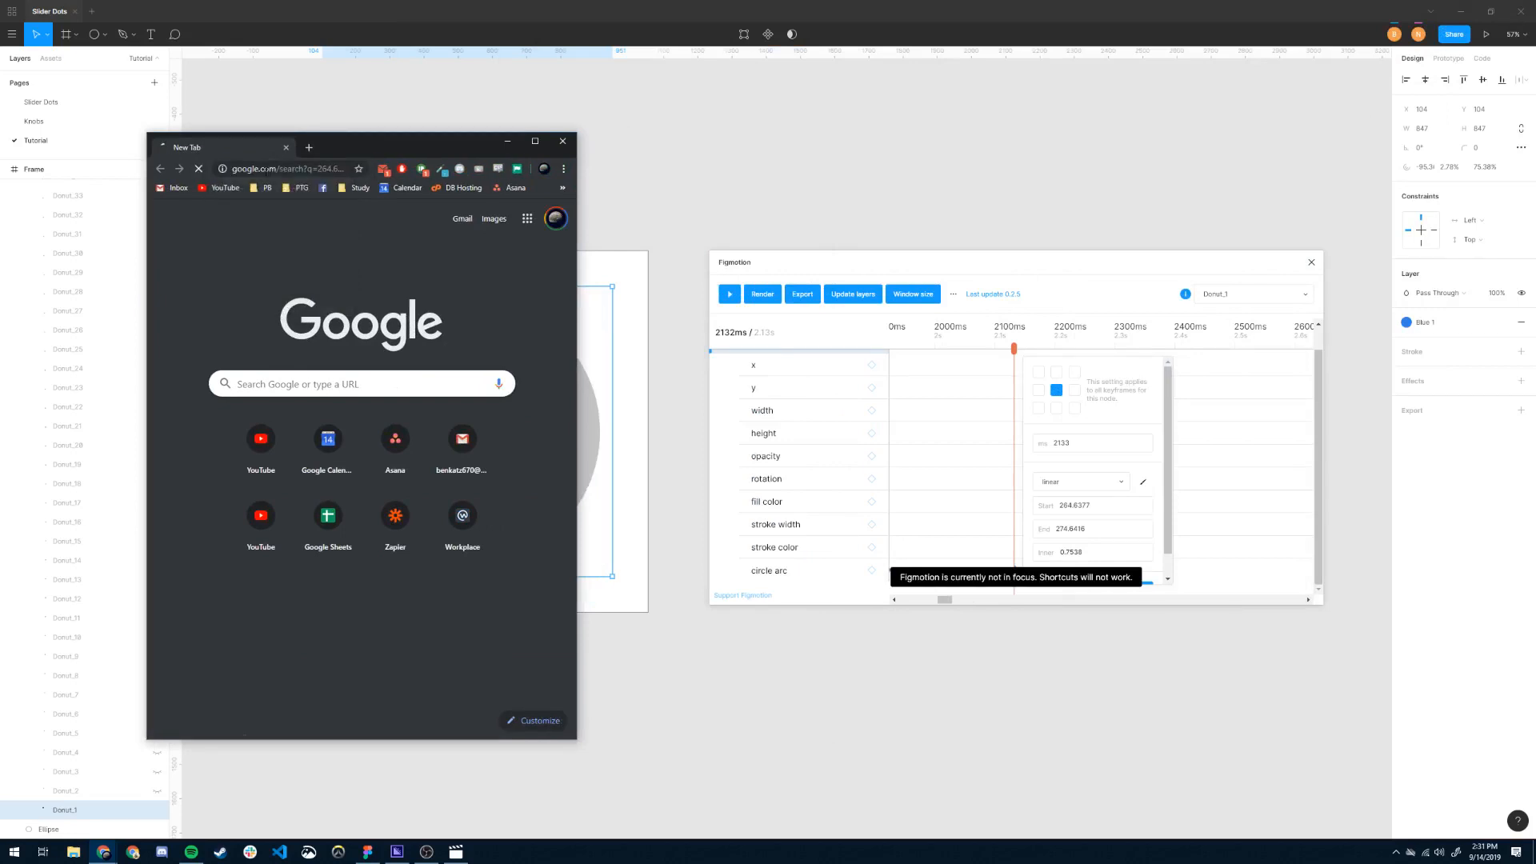
{"action": "left_click_drag", "start_coordinate": [579, 347], "coordinate": [716, 347]}
{"action": "left_click_drag", "start_coordinate": [564, 357], "coordinate": [648, 358]}
{"action": "key", "text": "ctrl+c"}
Back in Figma, set the start of the 2133 ms circle arc keyframe to 624.6377.
{"action": "left_click", "coordinate": [1124, 507]}
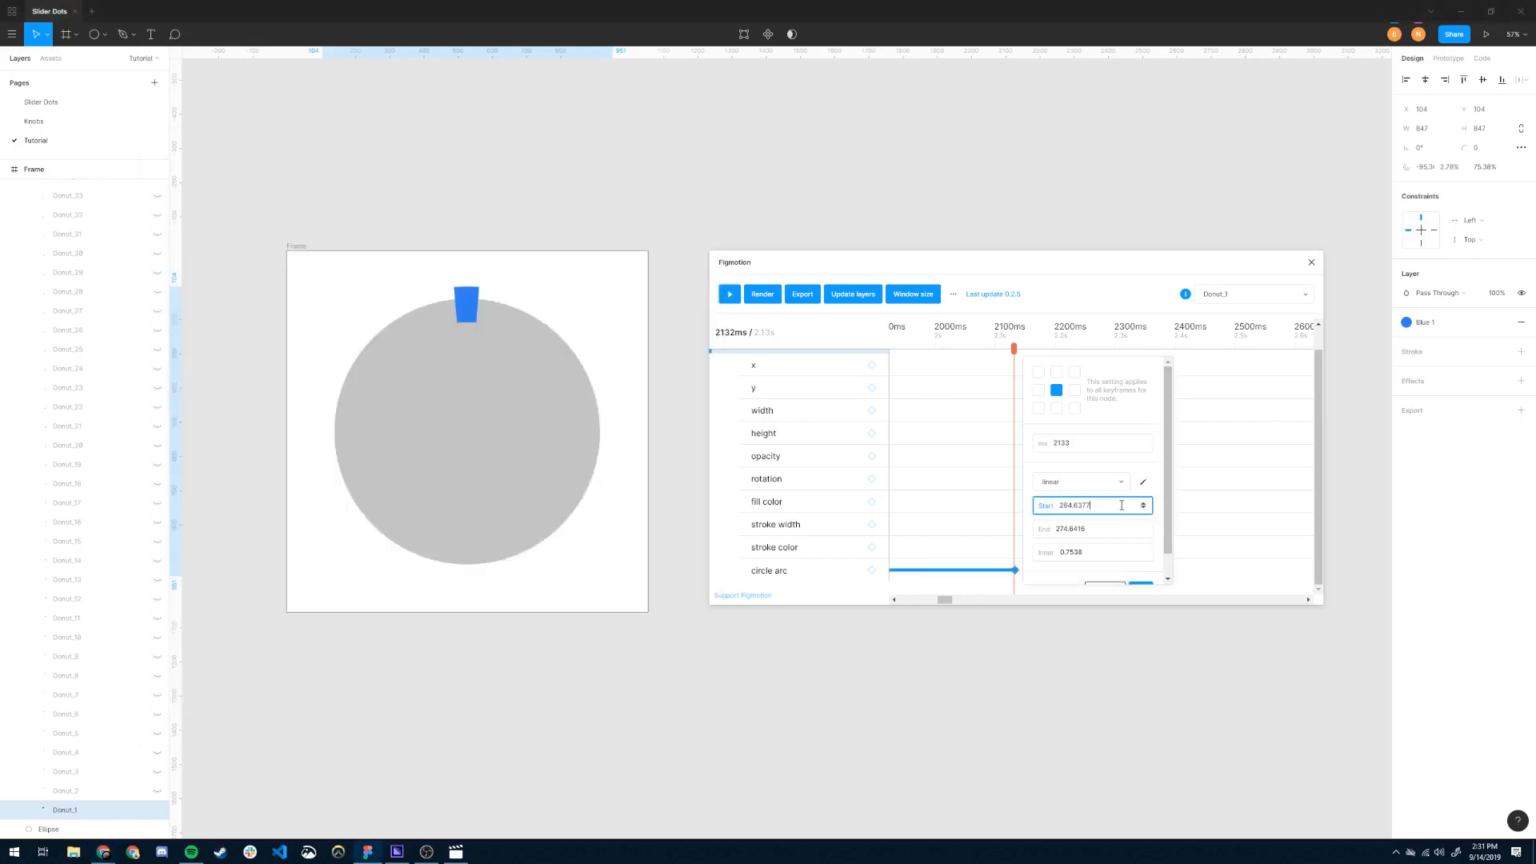
{"action": "key", "text": "ctrl+a"}
{"action": "key", "text": "ctrl+v"}
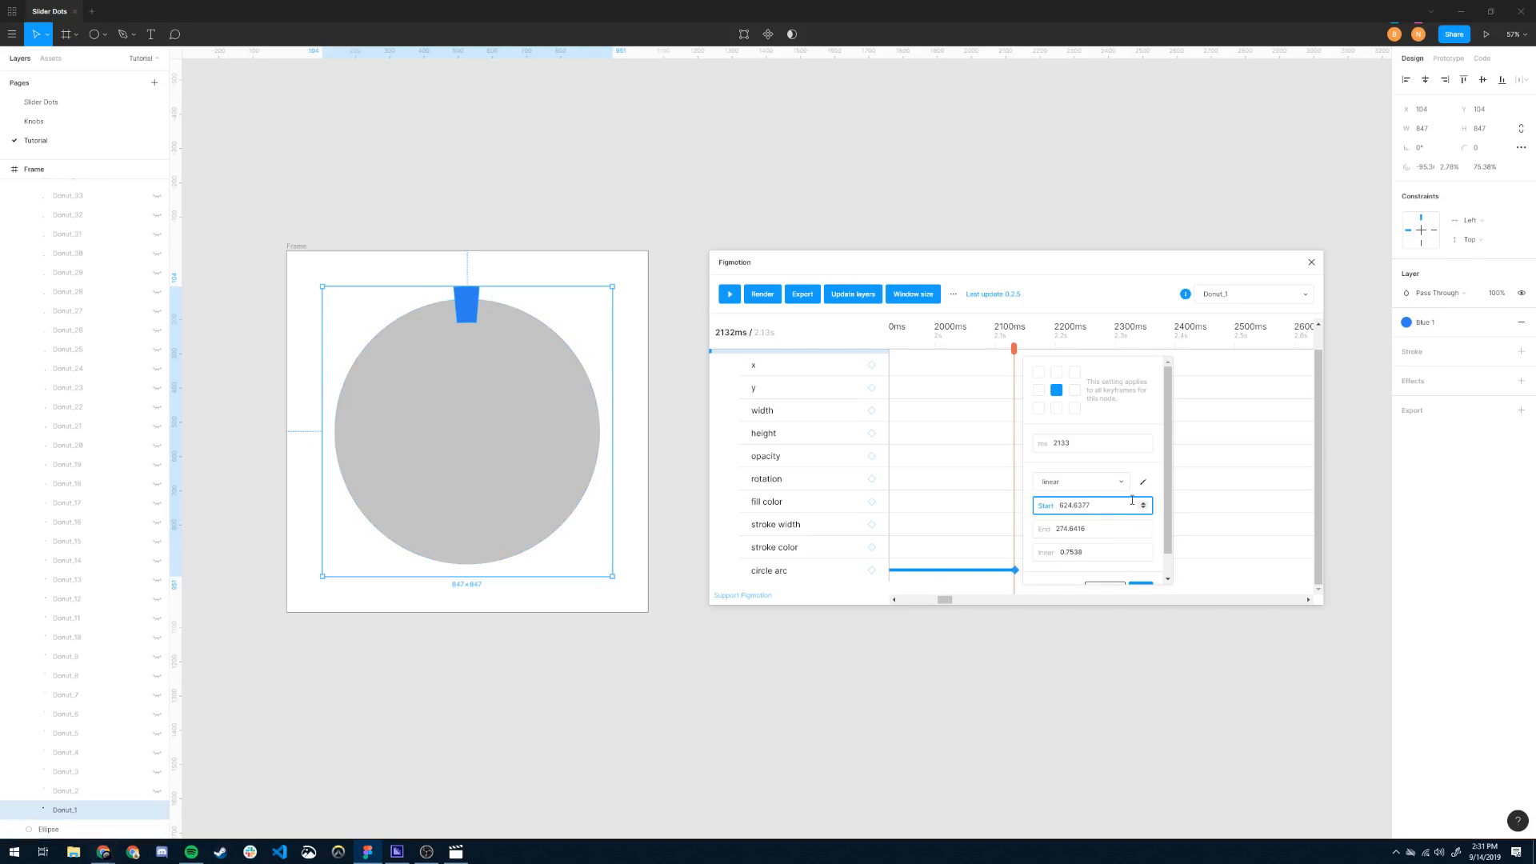
Copy the keyframe's end value, calculate 274.6416 + 360 in the Google window in Chrome, and copy the result.
{"action": "double_click", "coordinate": [1066, 529]}
{"action": "key", "text": "ctrl+c"}
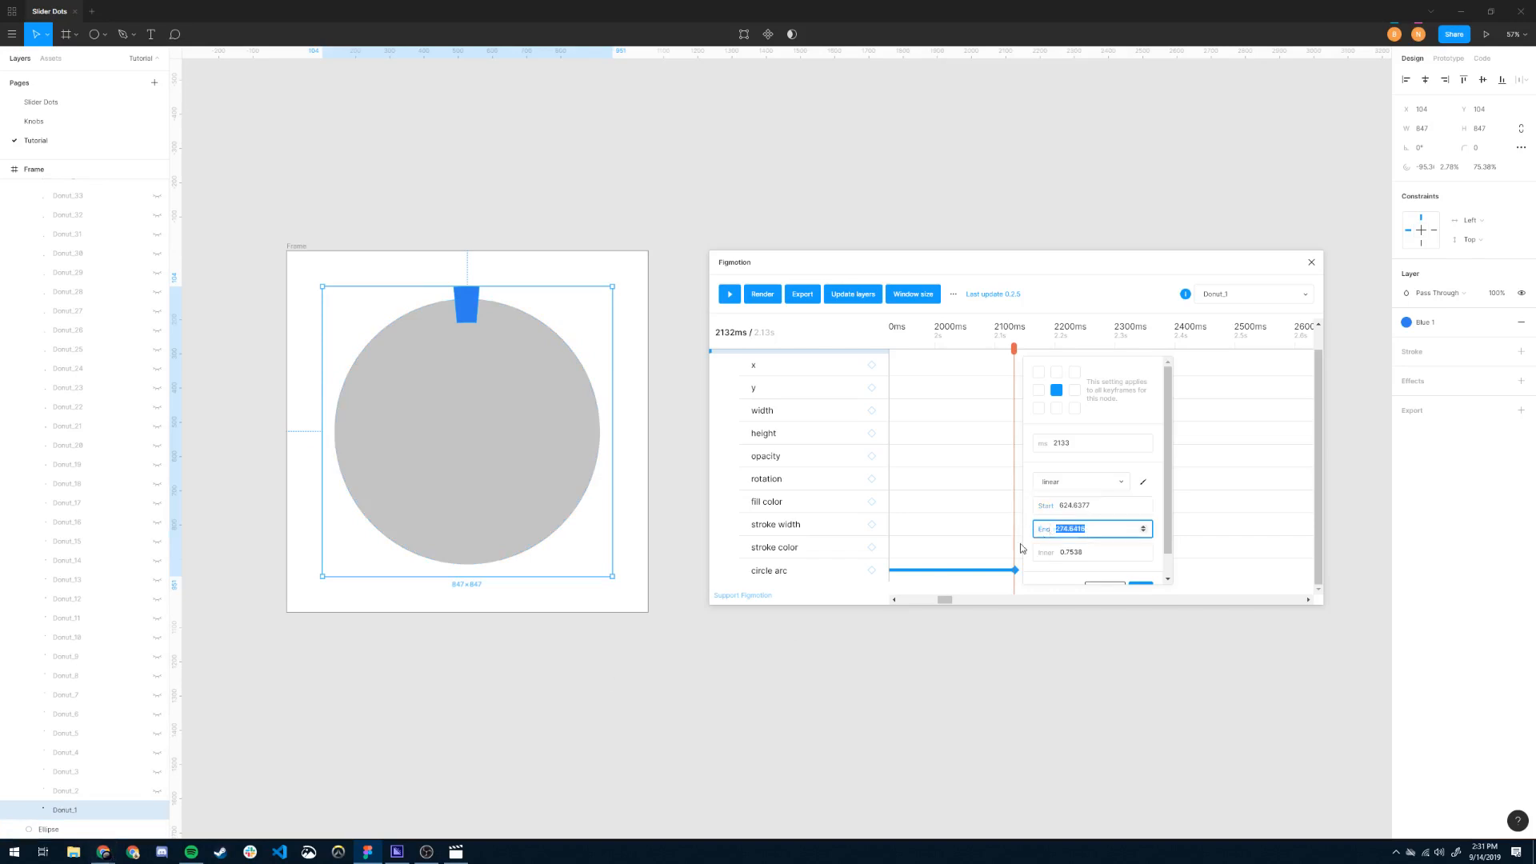
{"action": "mouse_move", "coordinate": [103, 852]}
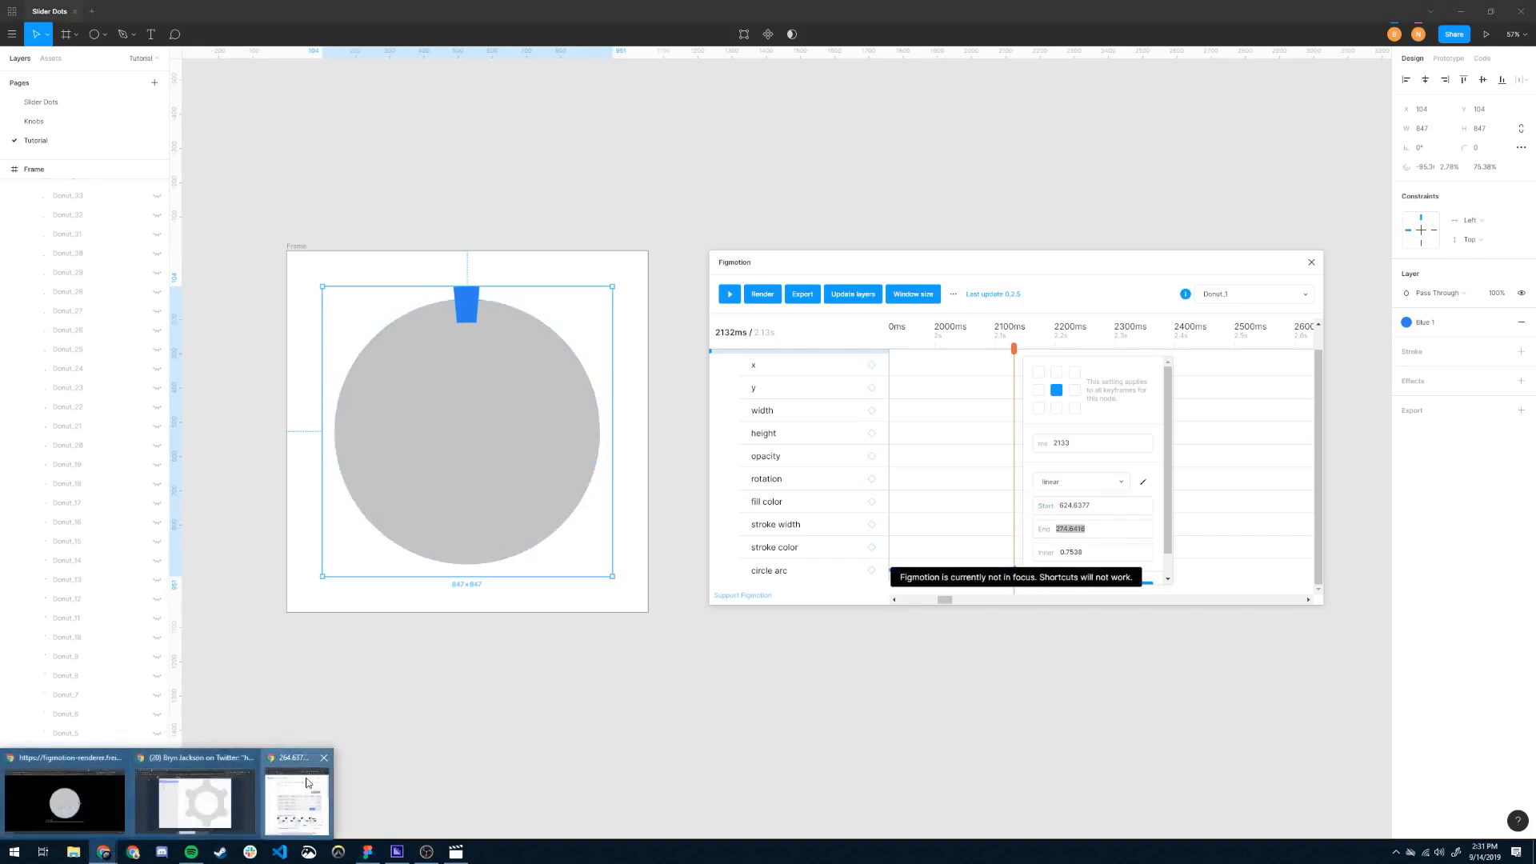
{"action": "left_click", "coordinate": [310, 786]}
{"action": "double_click", "coordinate": [306, 232]}
{"action": "key", "text": "ctrl+v"}
{"action": "key", "text": "Return"}
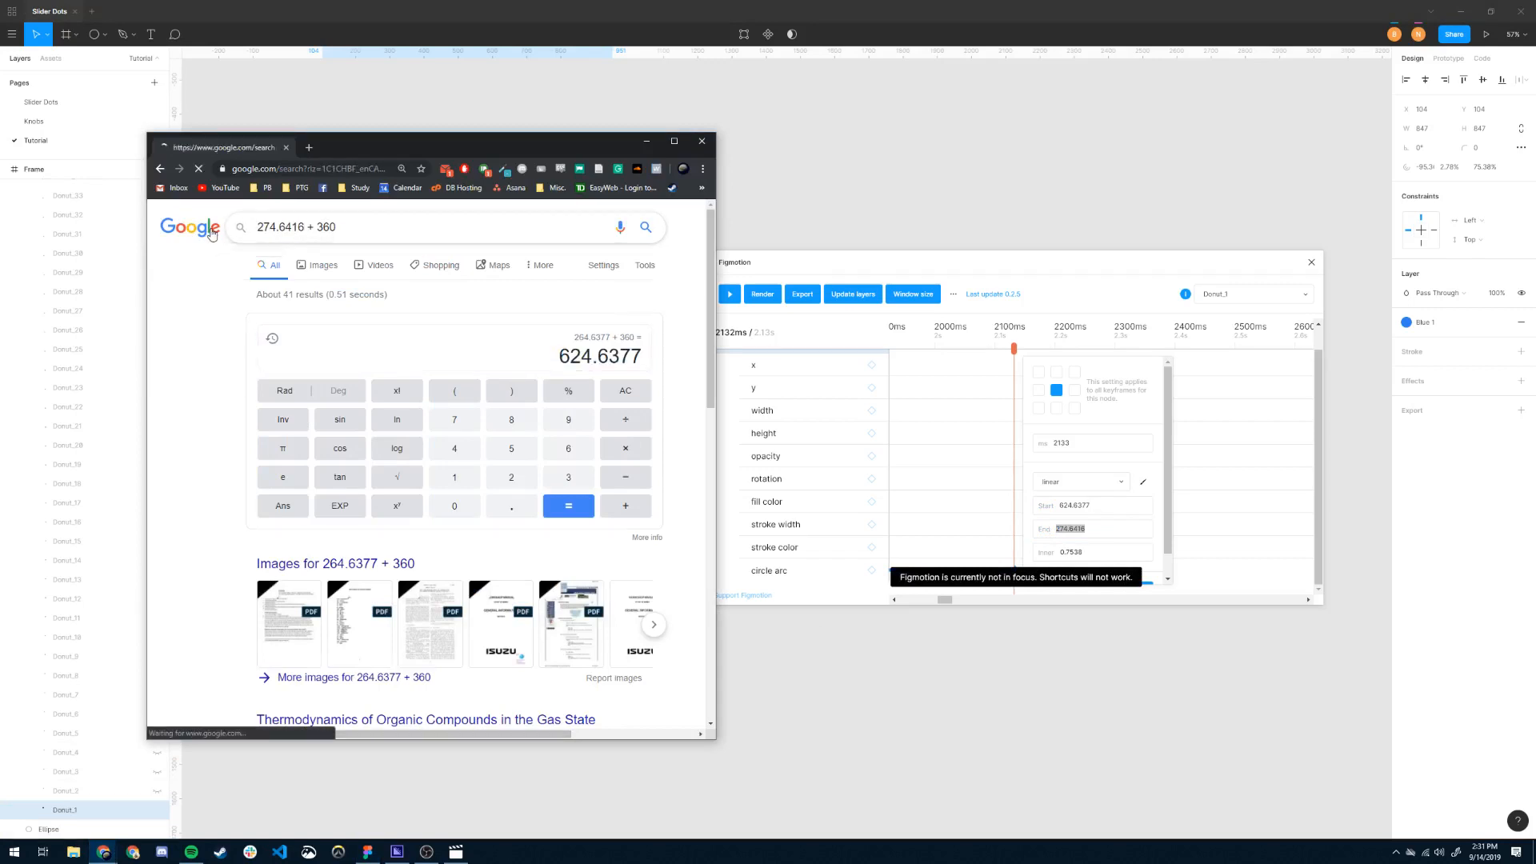
{"action": "double_click", "coordinate": [640, 358]}
{"action": "key", "text": "ctrl+c"}
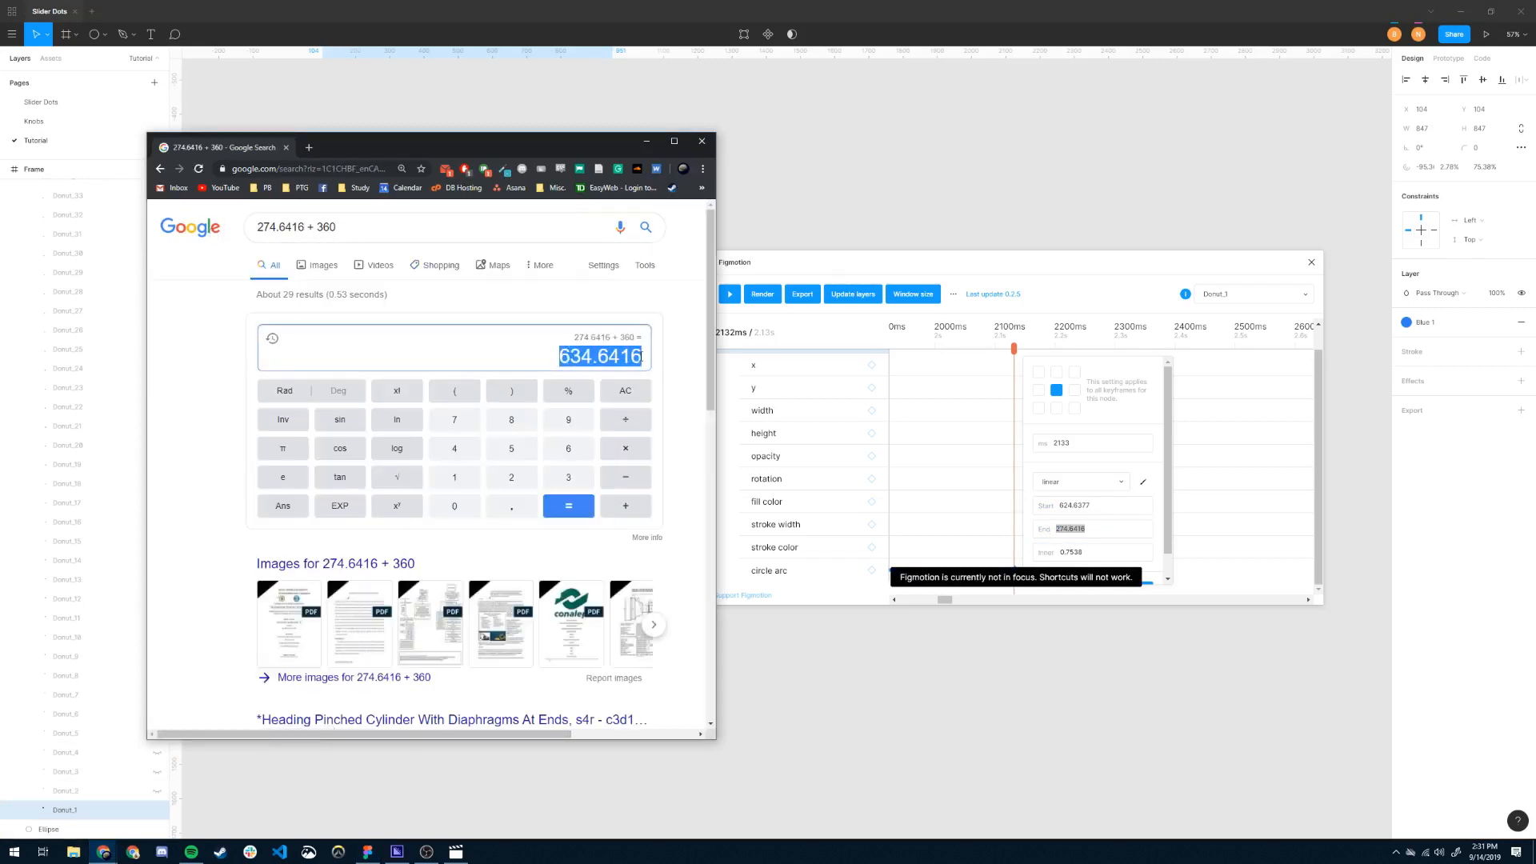
Back in Figma, set the 2133 ms keyframe's end to 634.6416 and save the keyframe.
{"action": "left_click", "coordinate": [1096, 531]}
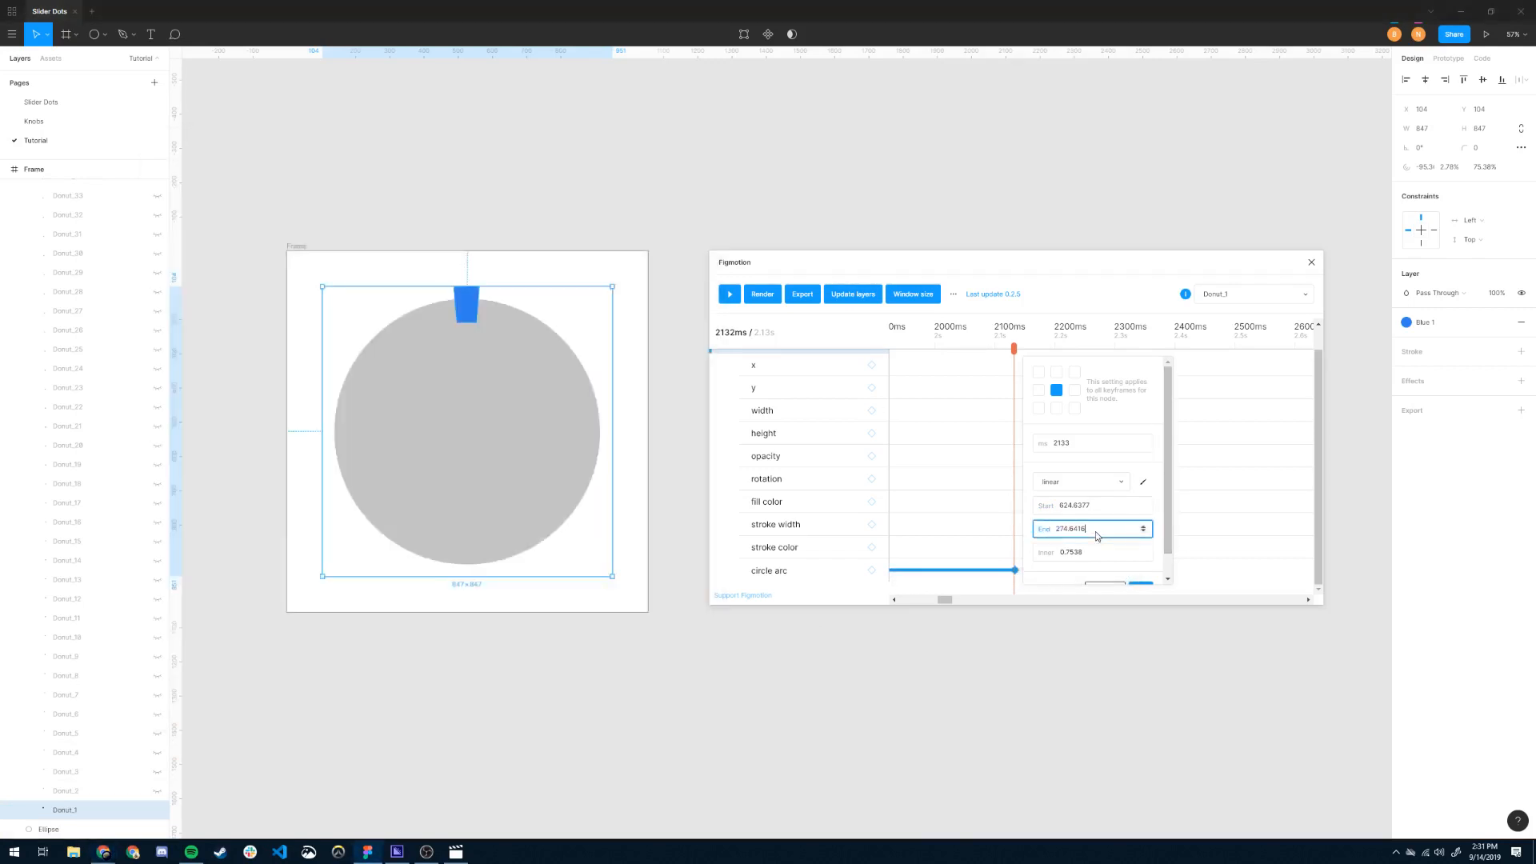
{"action": "key", "text": "ctrl+v"}
{"action": "left_click", "coordinate": [1159, 495]}
{"action": "left_click", "coordinate": [1146, 586]}
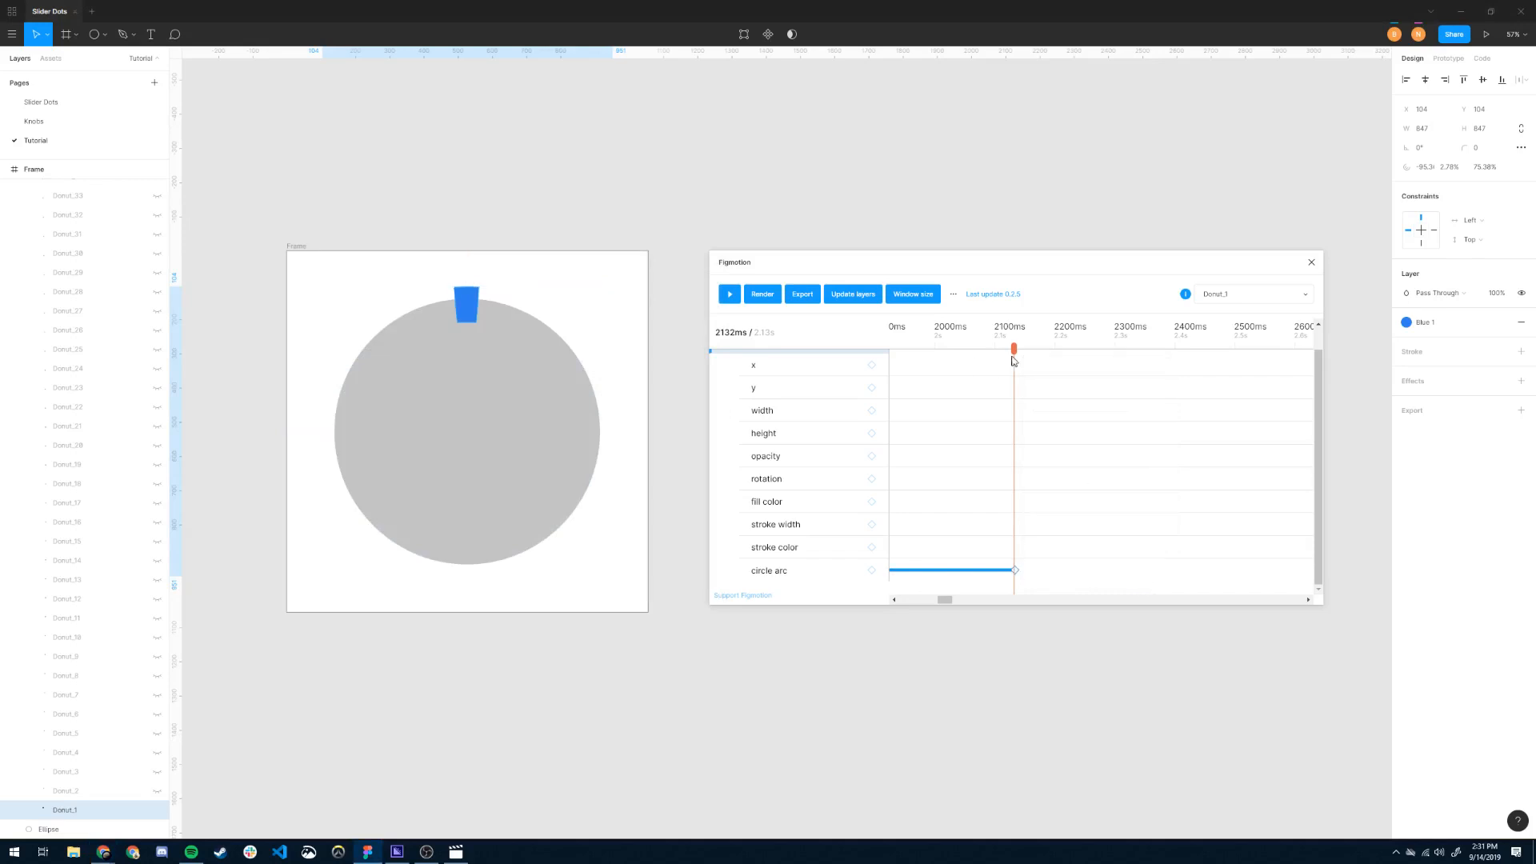
Scrub the playhead back to about 1545 ms and play the animation to preview the blue marker's rotation.
{"action": "left_click_drag", "start_coordinate": [1011, 348], "coordinate": [933, 350]}
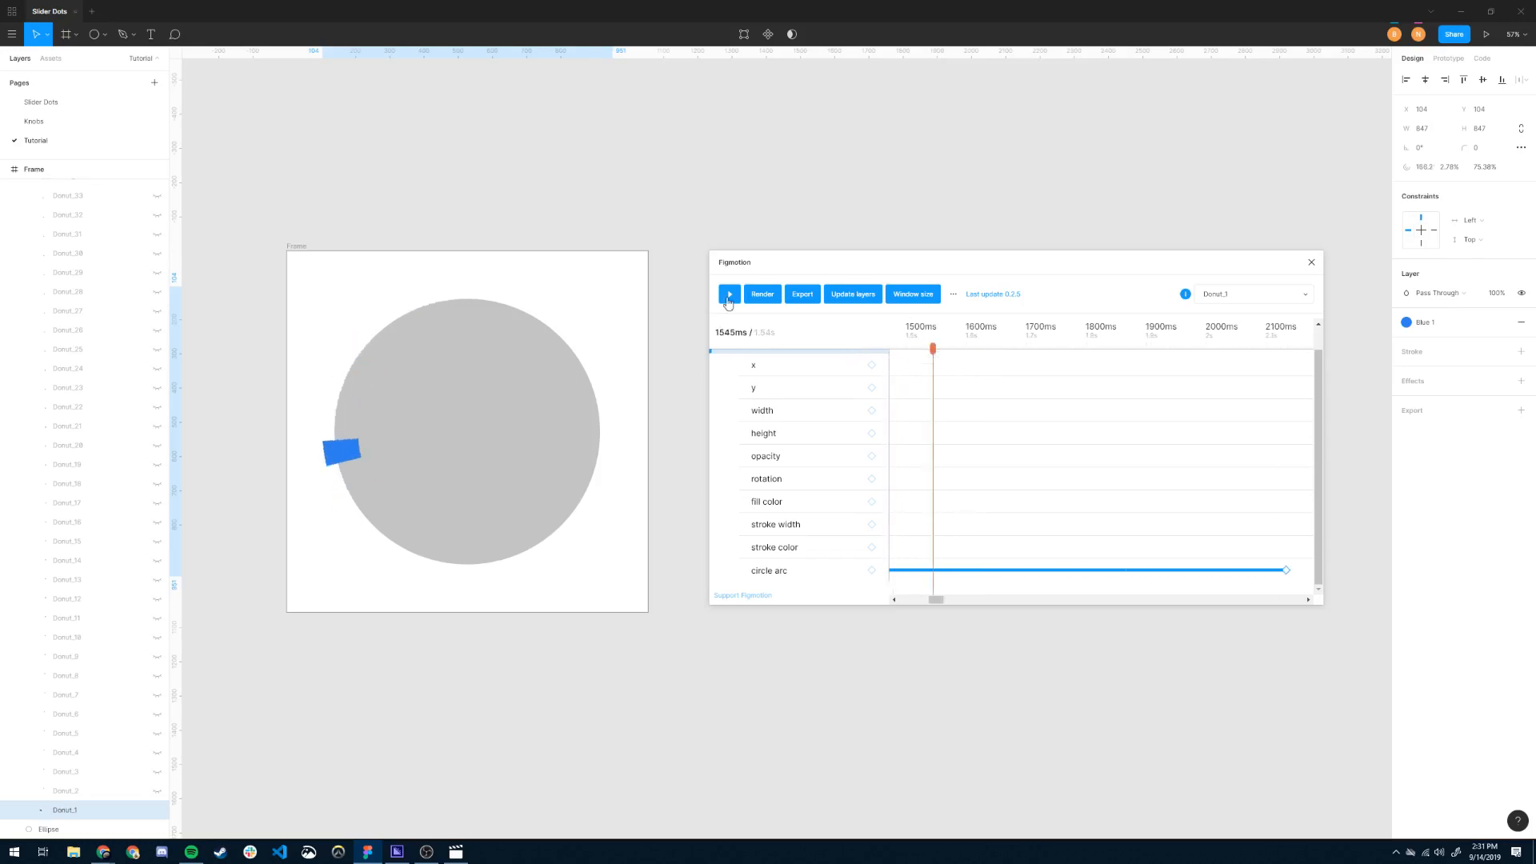
{"action": "left_click", "coordinate": [728, 296]}
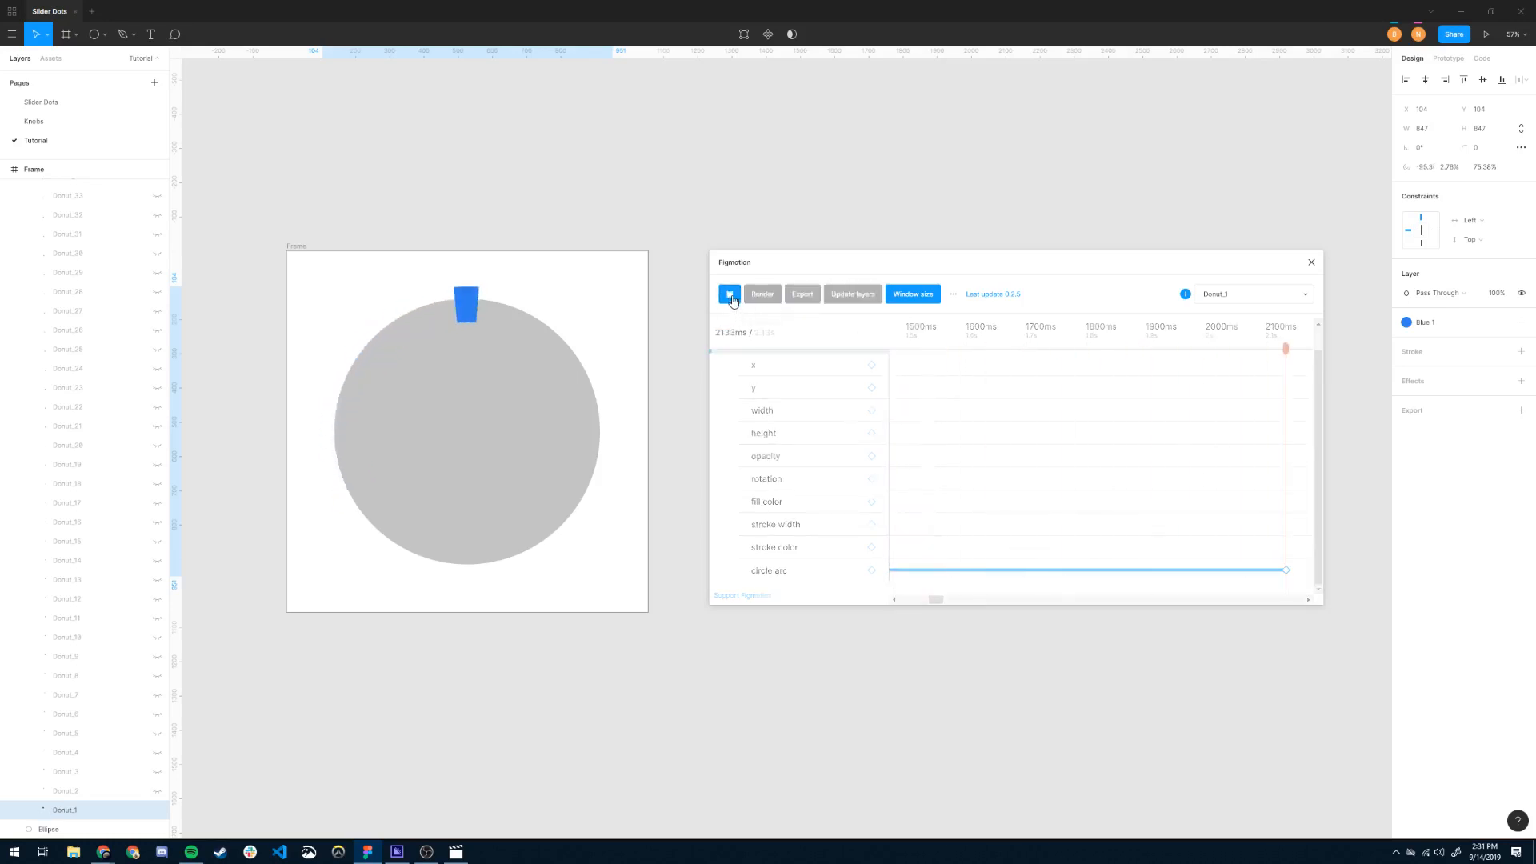
{"action": "left_click", "coordinate": [731, 296]}
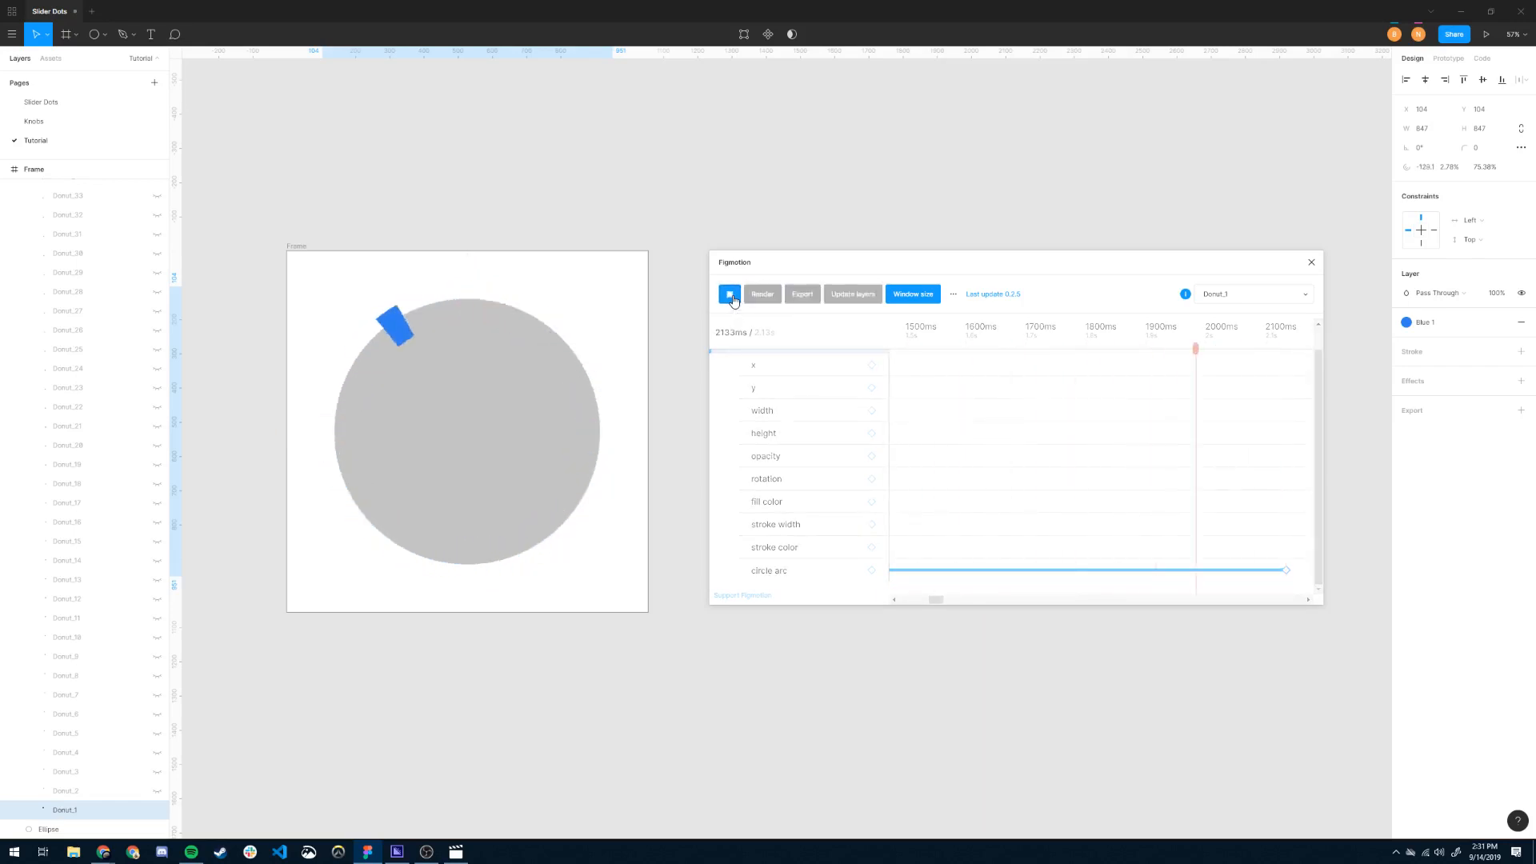
{"action": "left_click", "coordinate": [731, 296]}
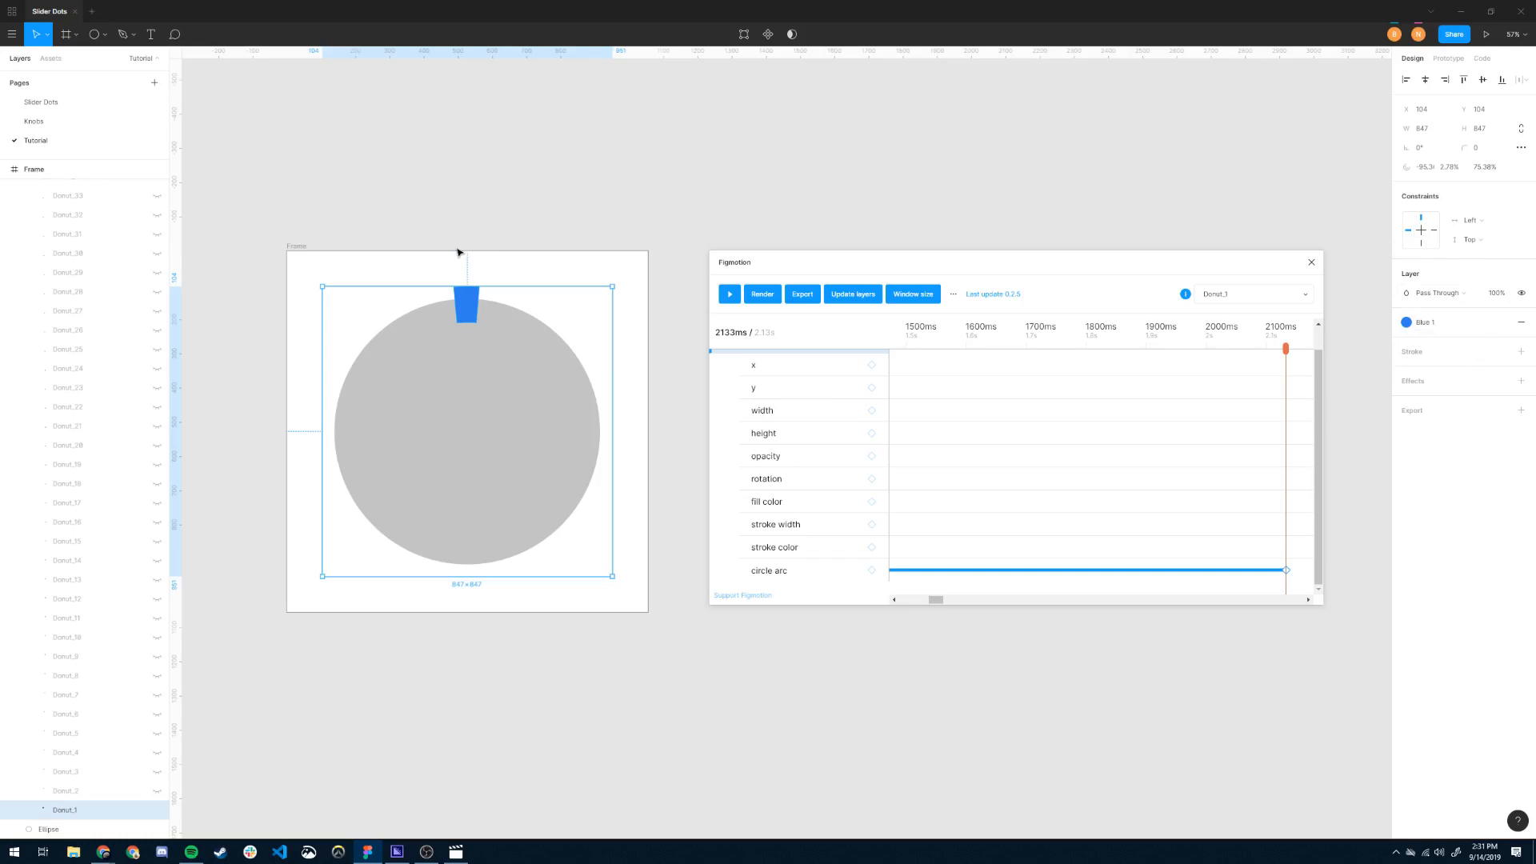
Render the knob animation as an mp4 at a framerate of 60.
{"action": "left_click", "coordinate": [761, 333]}
{"action": "left_click", "coordinate": [762, 294]}
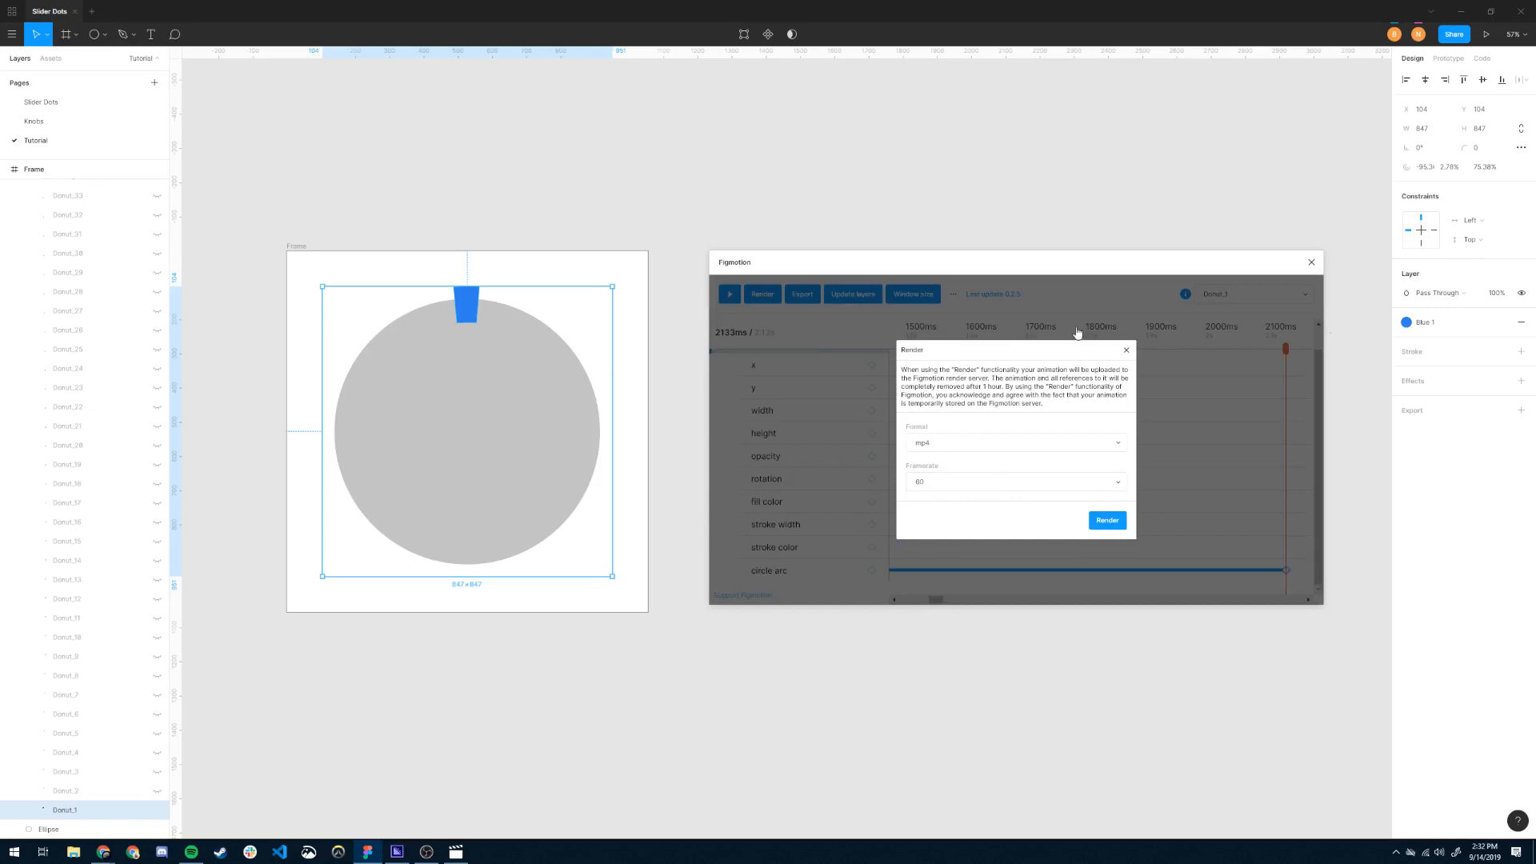
{"action": "left_click", "coordinate": [1113, 522]}
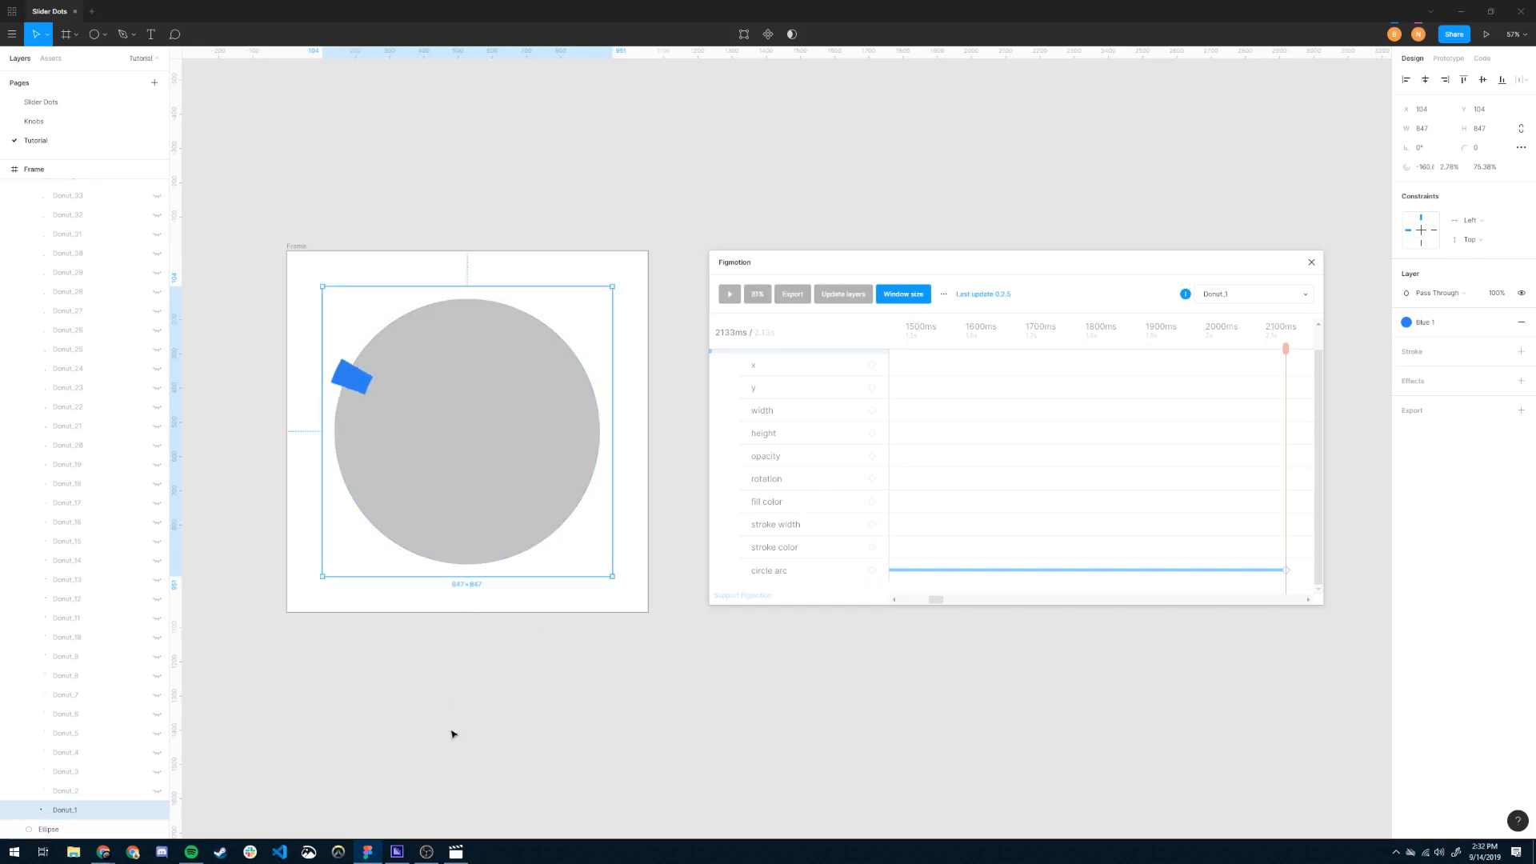
Switch to Adobe Media Encoder, resize its window smaller and move it lower so the Figmotion controls are uncovered.
{"action": "left_click", "coordinate": [400, 854]}
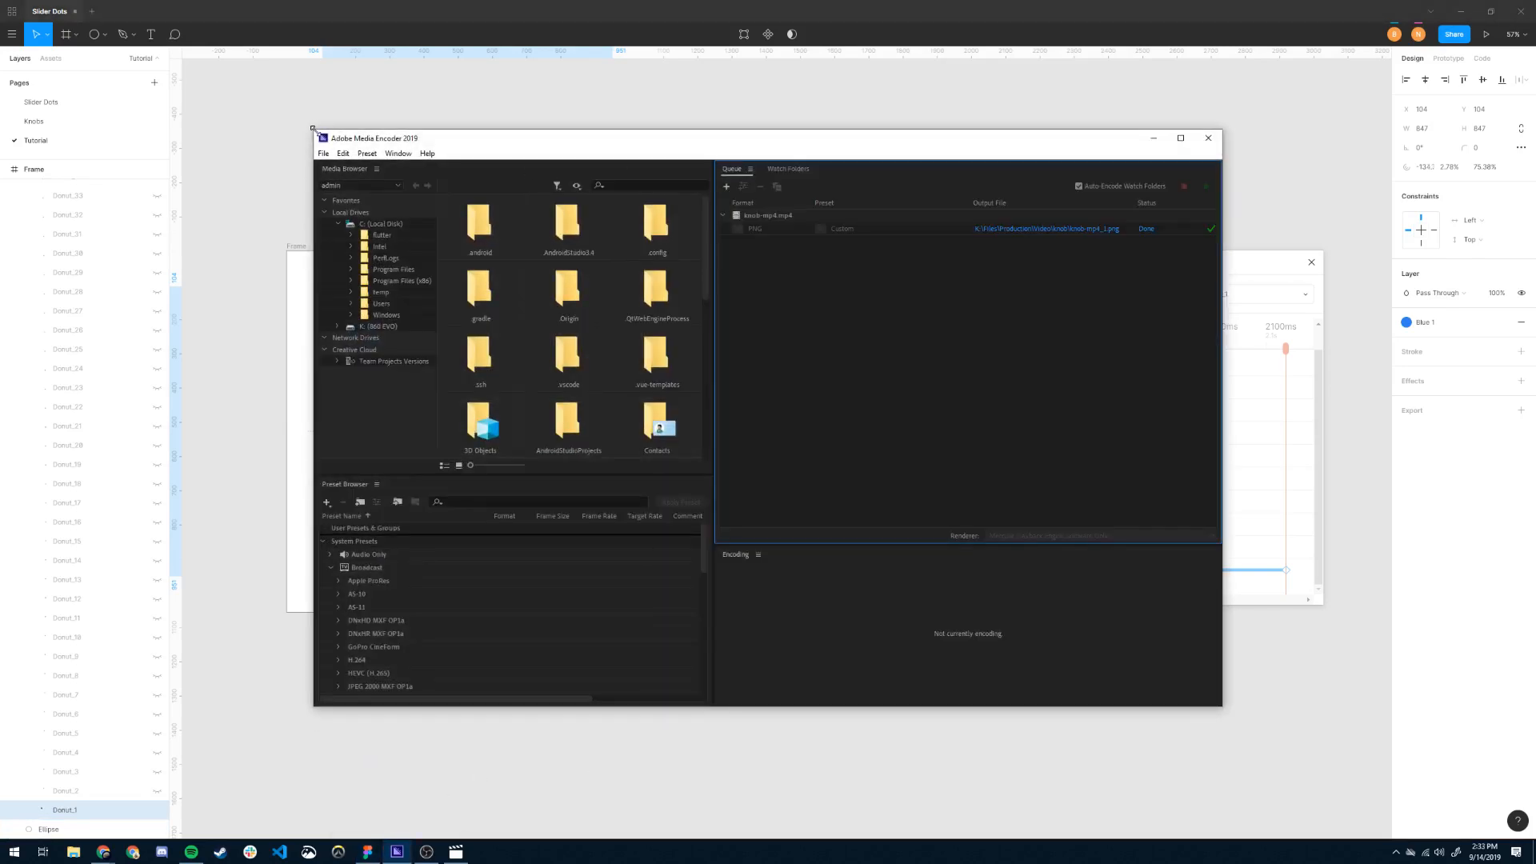
{"action": "left_click_drag", "start_coordinate": [313, 128], "coordinate": [604, 210]}
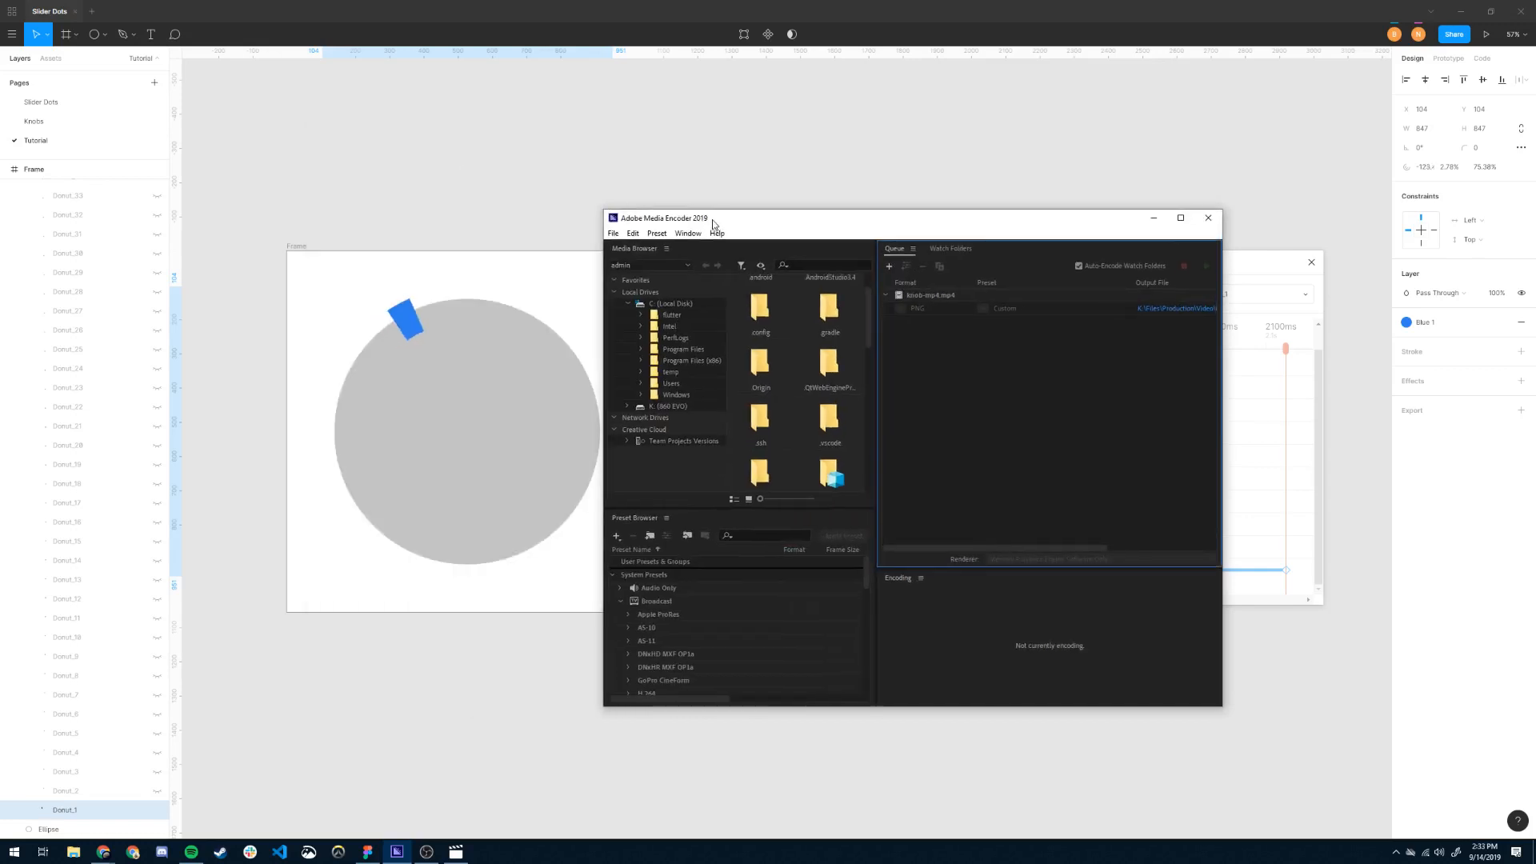
{"action": "left_click_drag", "start_coordinate": [714, 225], "coordinate": [553, 192]}
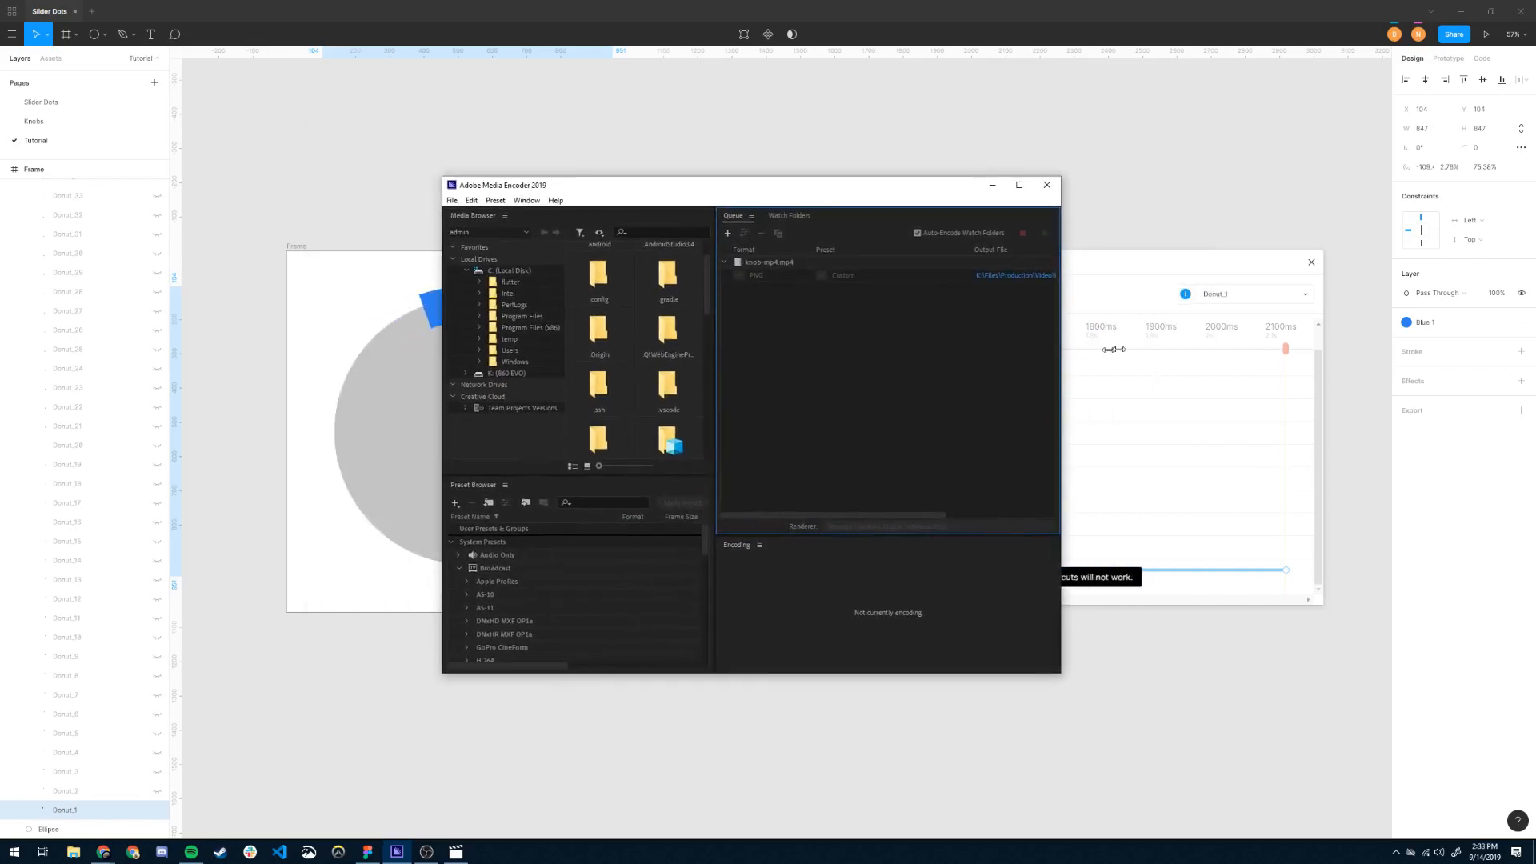
{"action": "left_click_drag", "start_coordinate": [1113, 350], "coordinate": [1204, 349]}
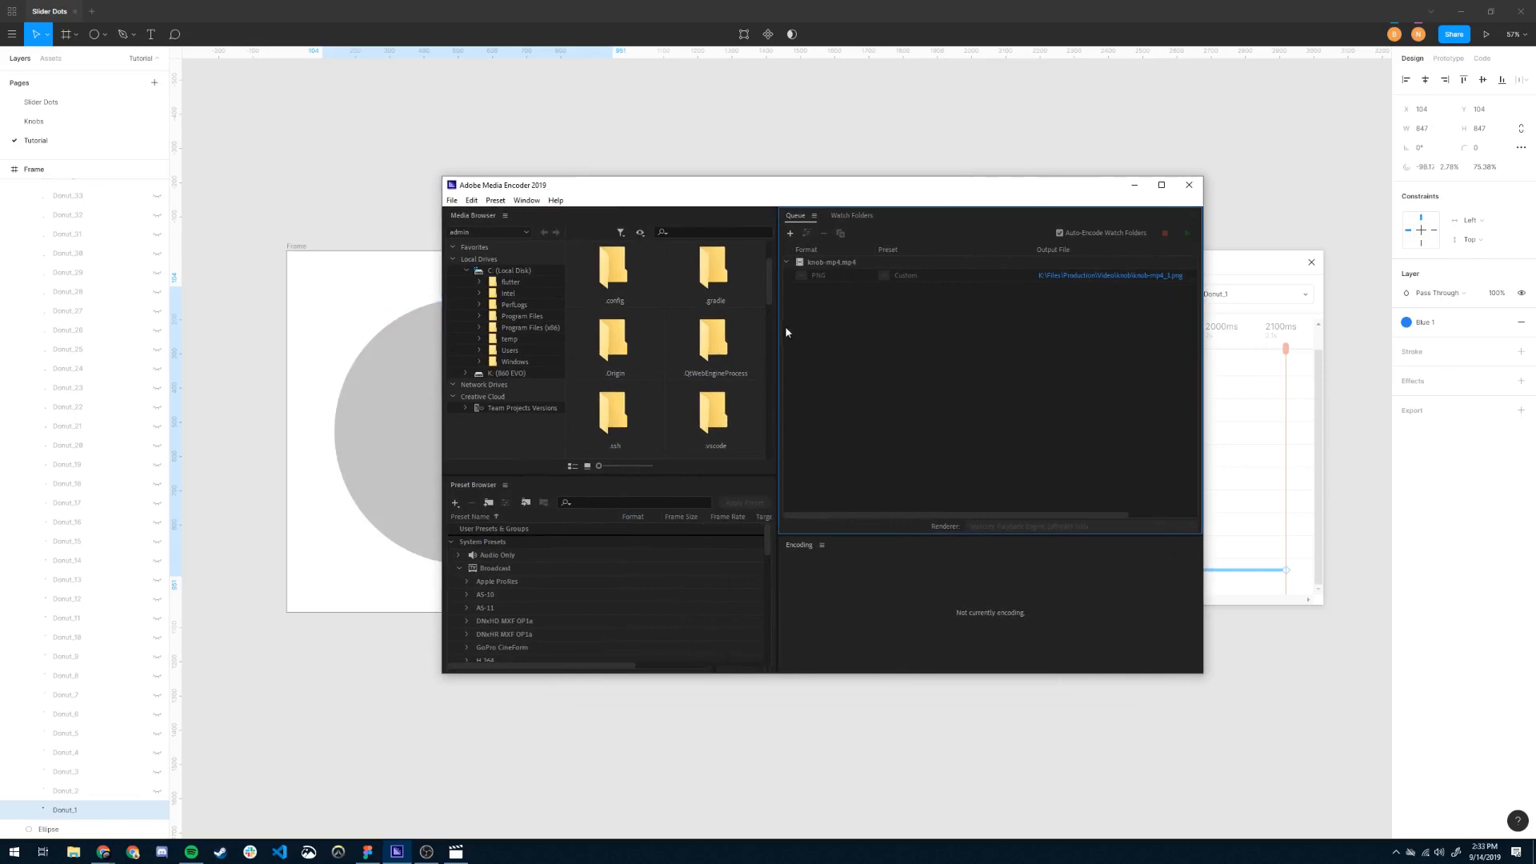
{"action": "left_click_drag", "start_coordinate": [780, 330], "coordinate": [721, 324]}
{"action": "left_click_drag", "start_coordinate": [785, 185], "coordinate": [718, 400]}
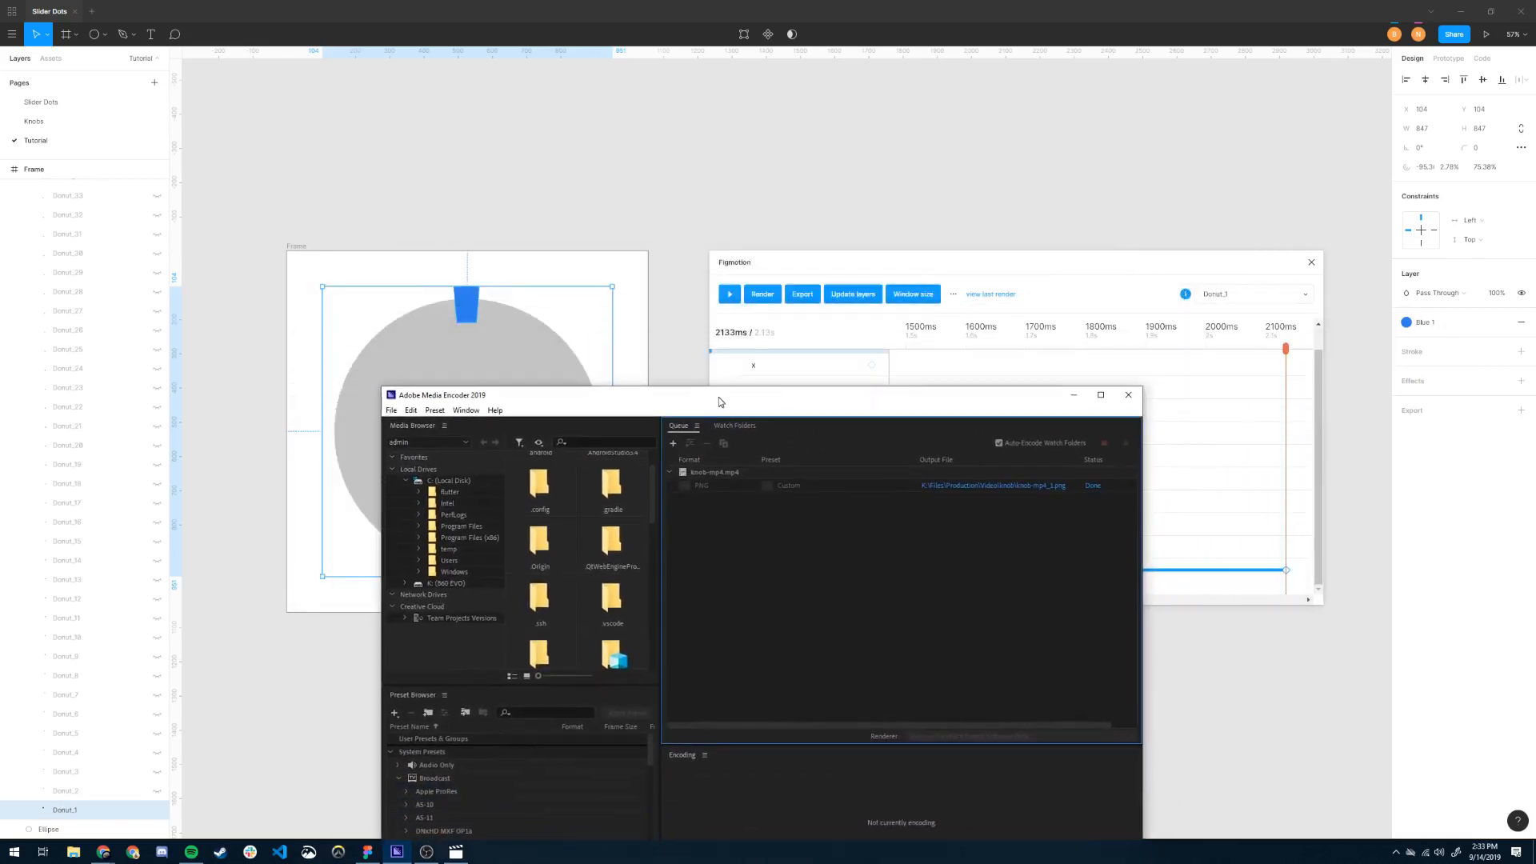
Return to Figma, open the last Figmotion render in Chrome and play the video.
{"action": "left_click", "coordinate": [720, 213]}
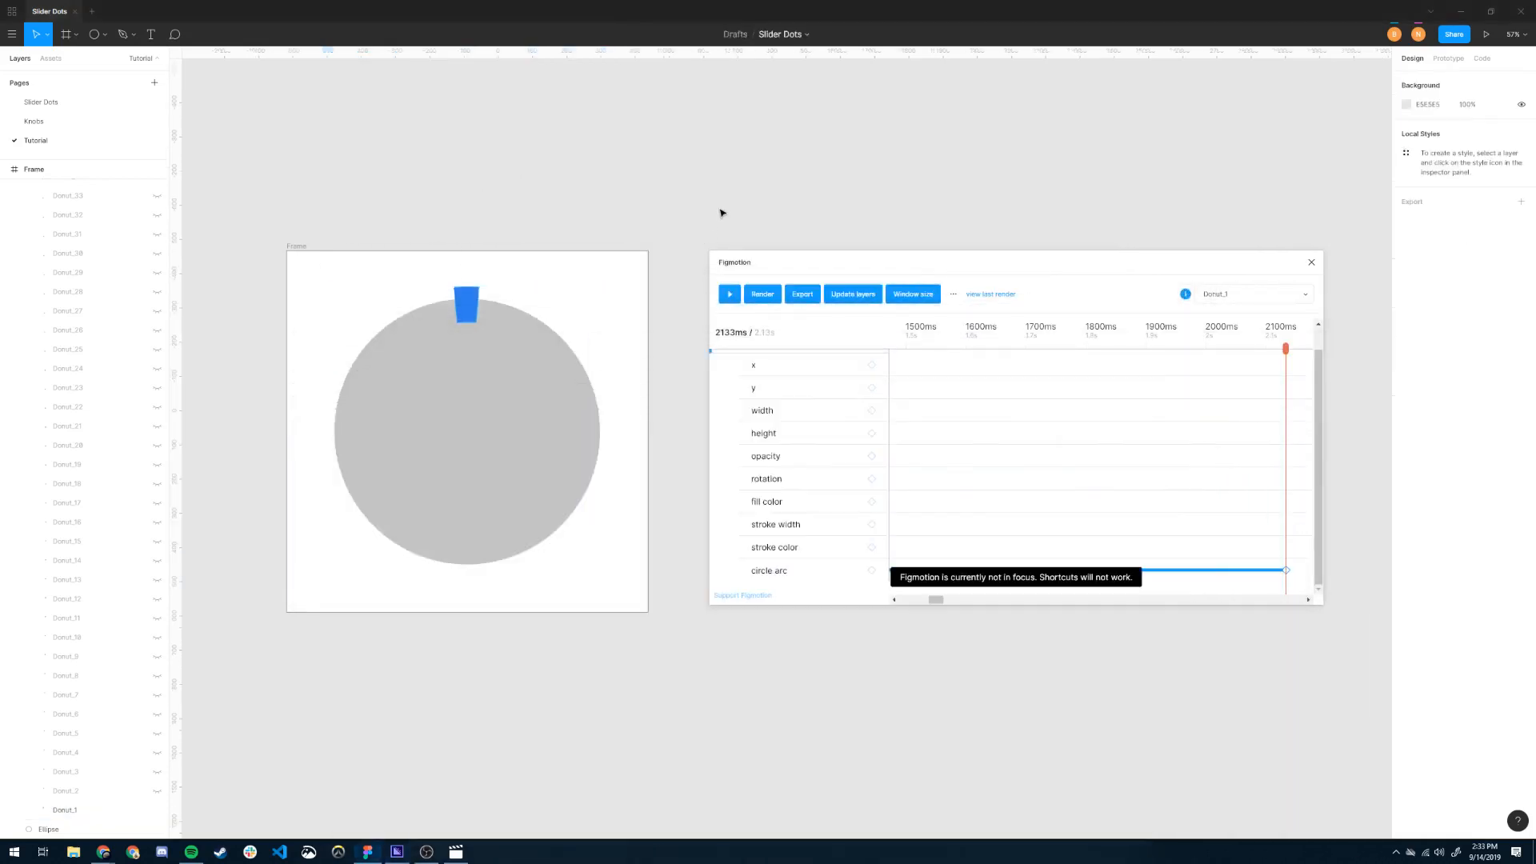
{"action": "left_click", "coordinate": [984, 296]}
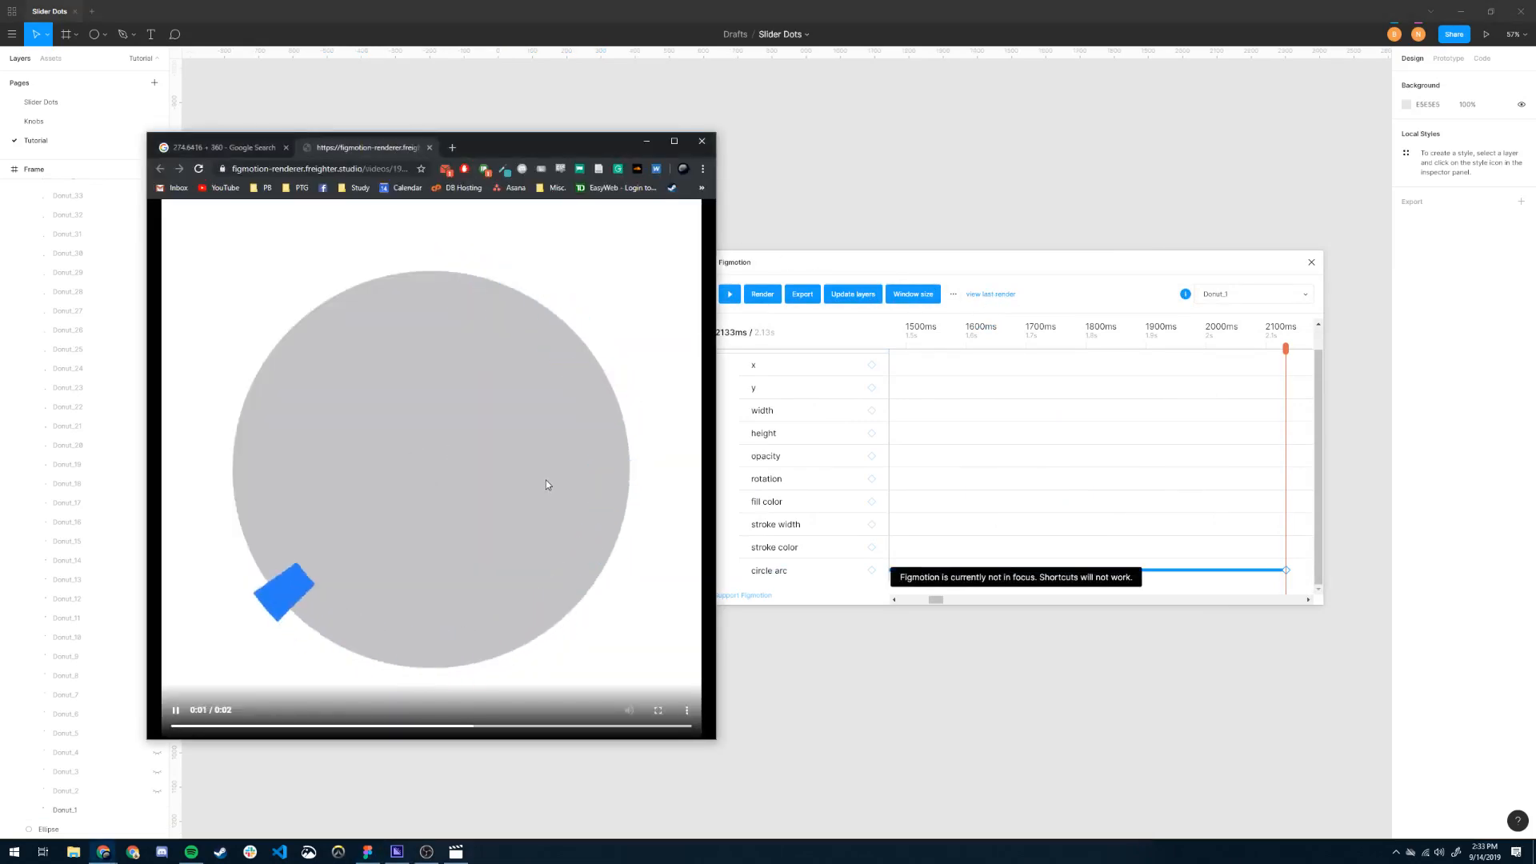
{"action": "left_click", "coordinate": [176, 711]}
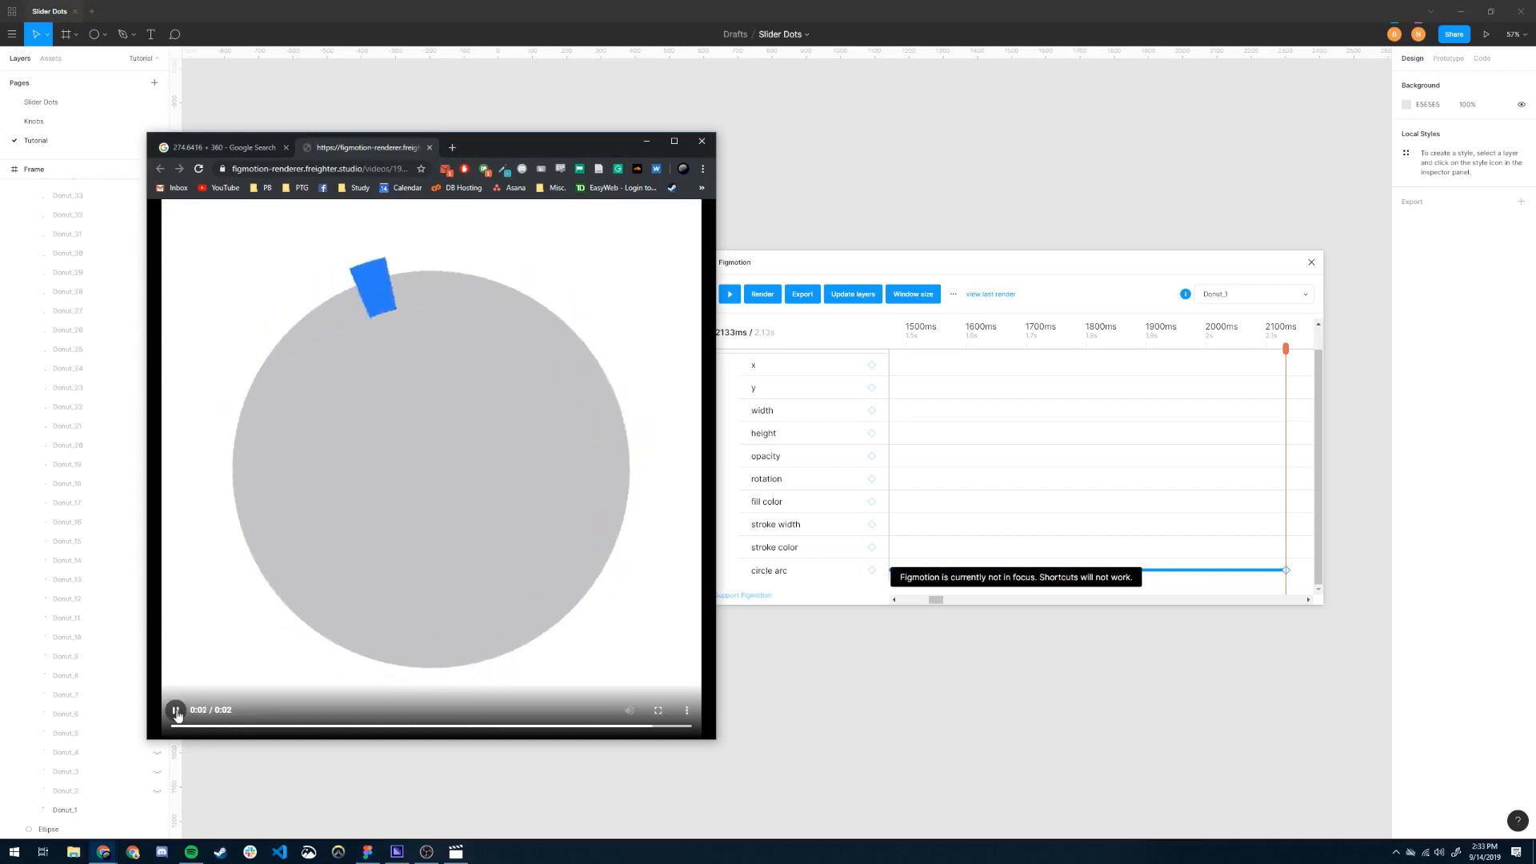
Save the rendered video as knob-video.mp4 in the Video > knob folder.
{"action": "right_click", "coordinate": [456, 427]}
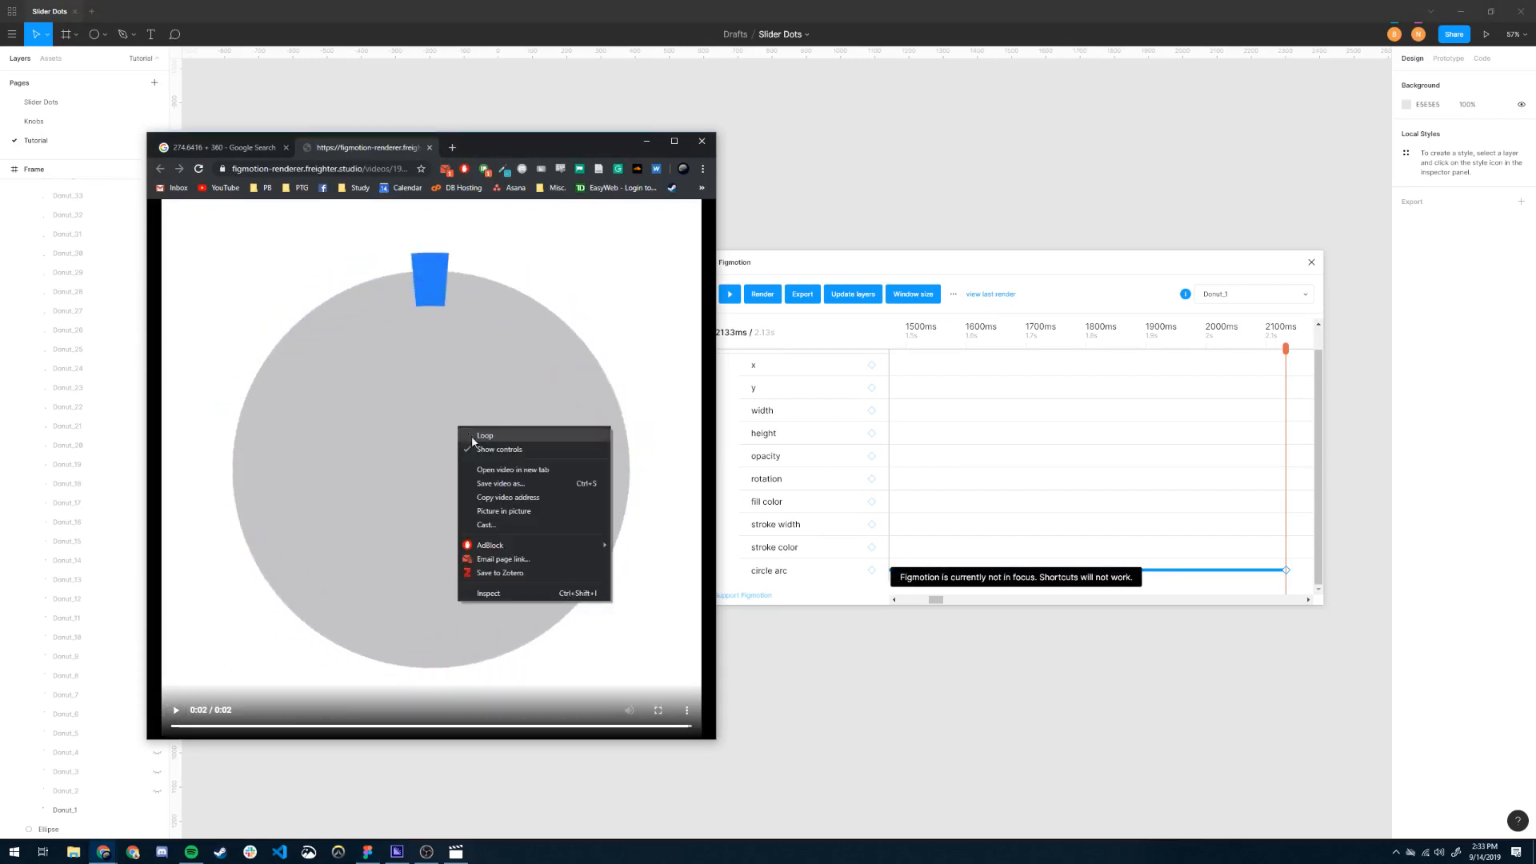
{"action": "left_click", "coordinate": [497, 484]}
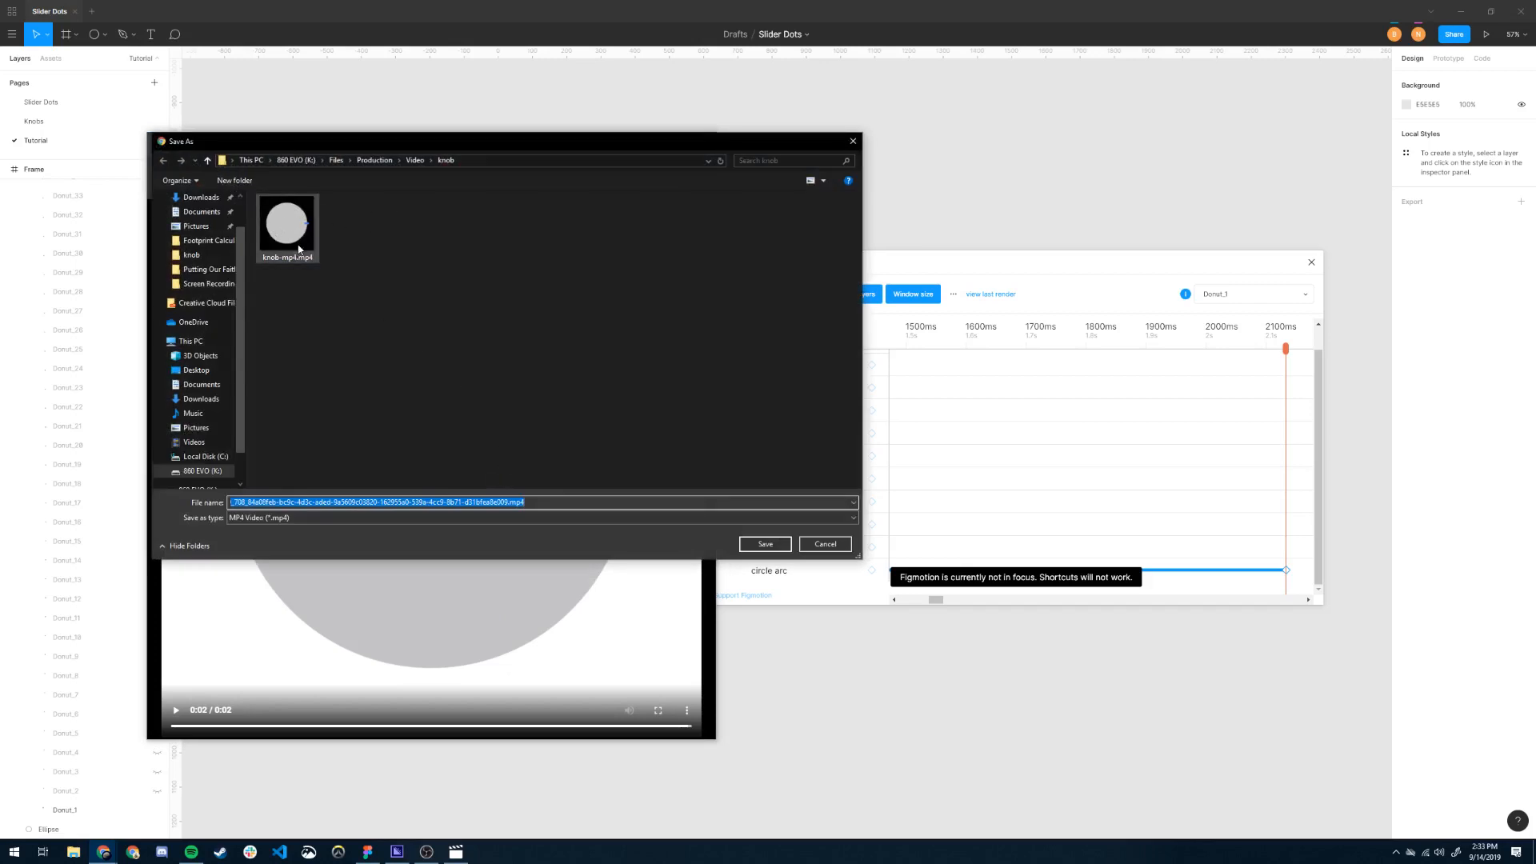
{"action": "left_click", "coordinate": [300, 249]}
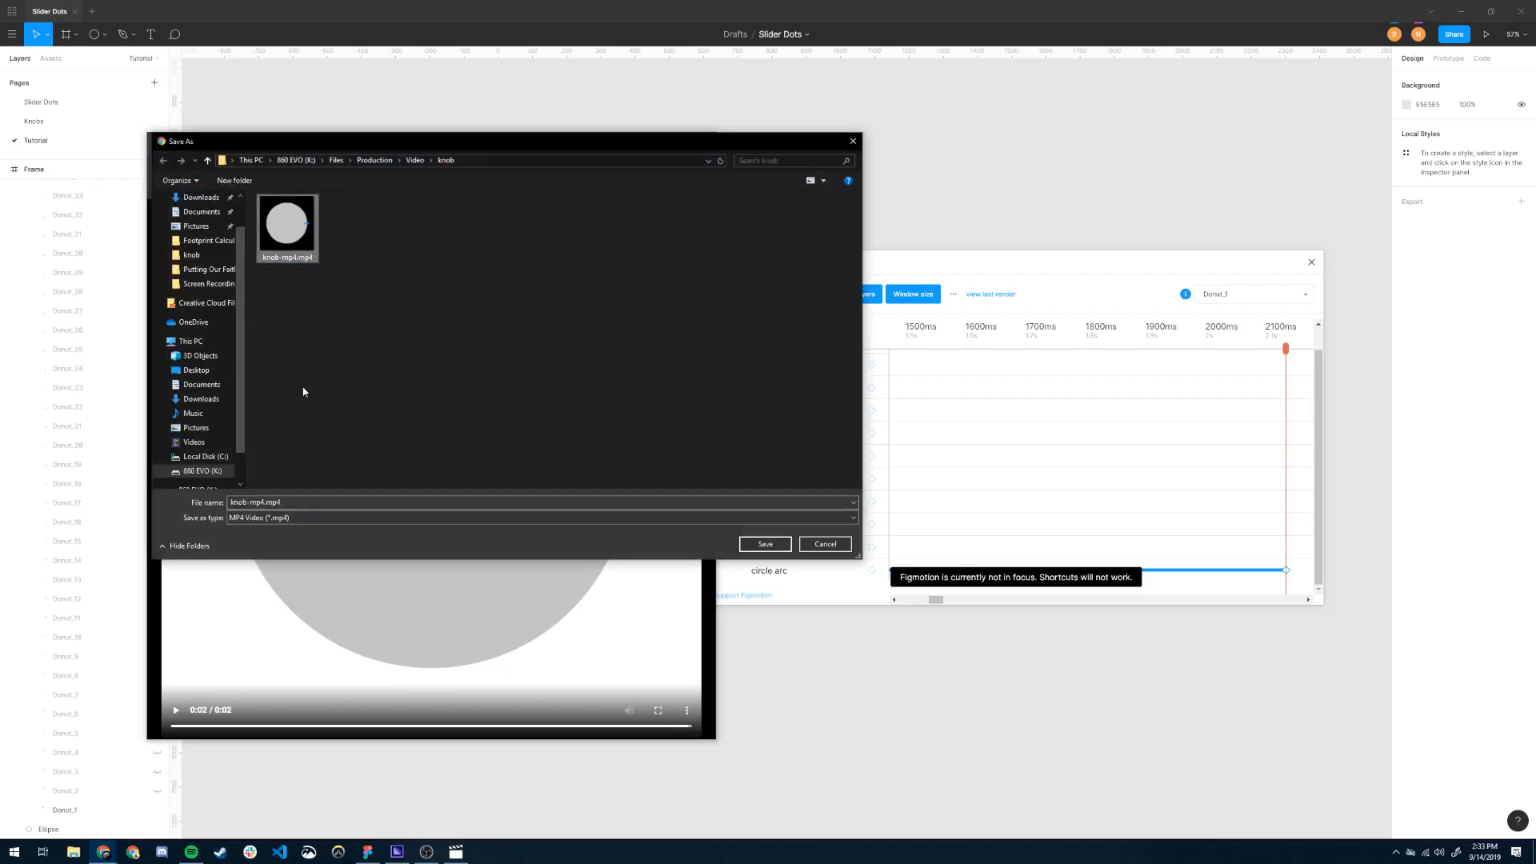
{"action": "left_click", "coordinate": [266, 501]}
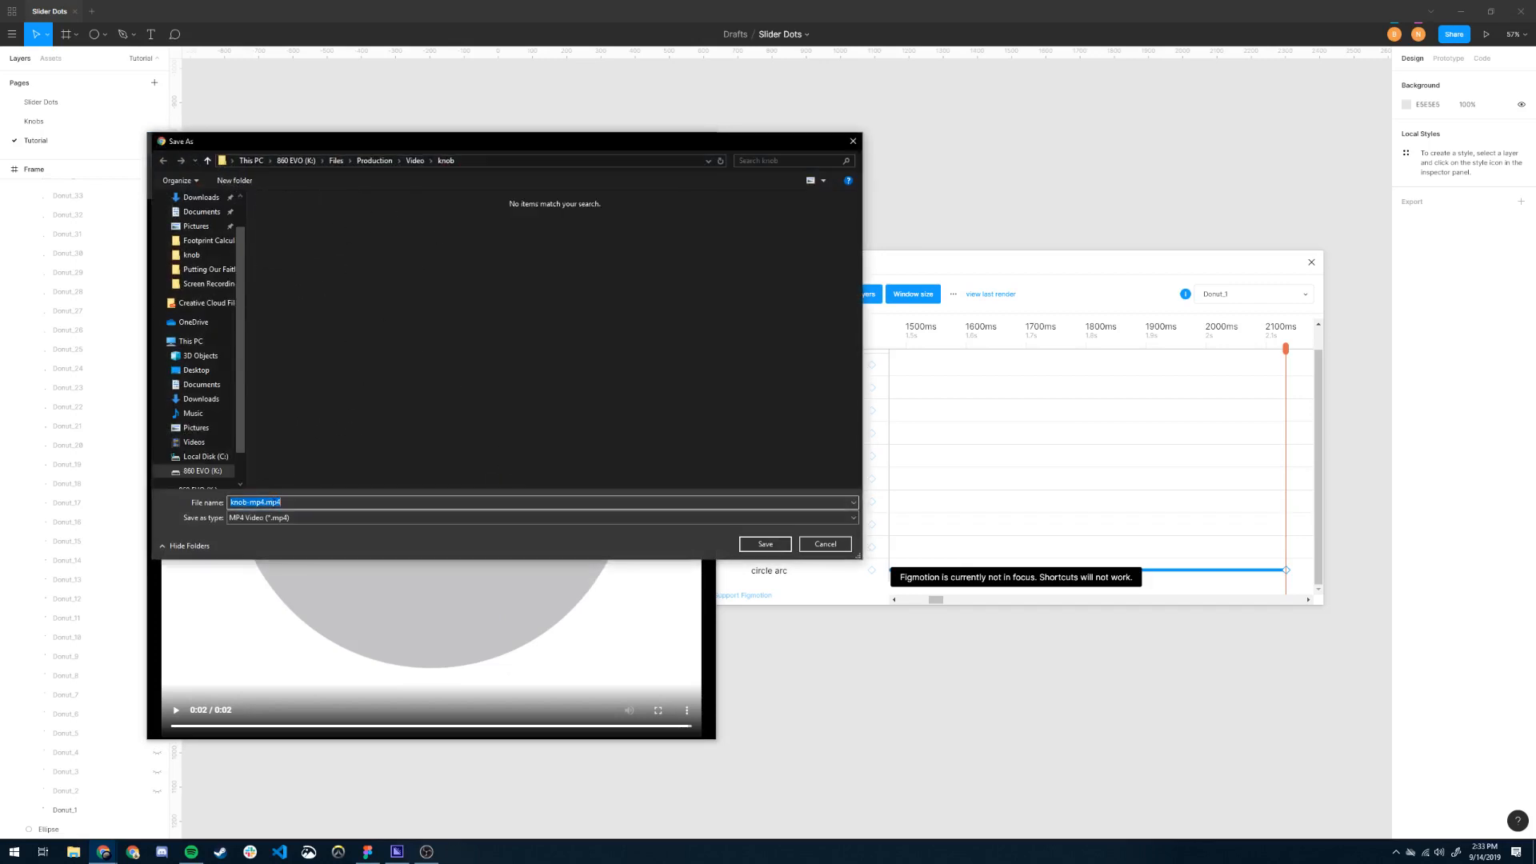
{"action": "left_click", "coordinate": [267, 502]}
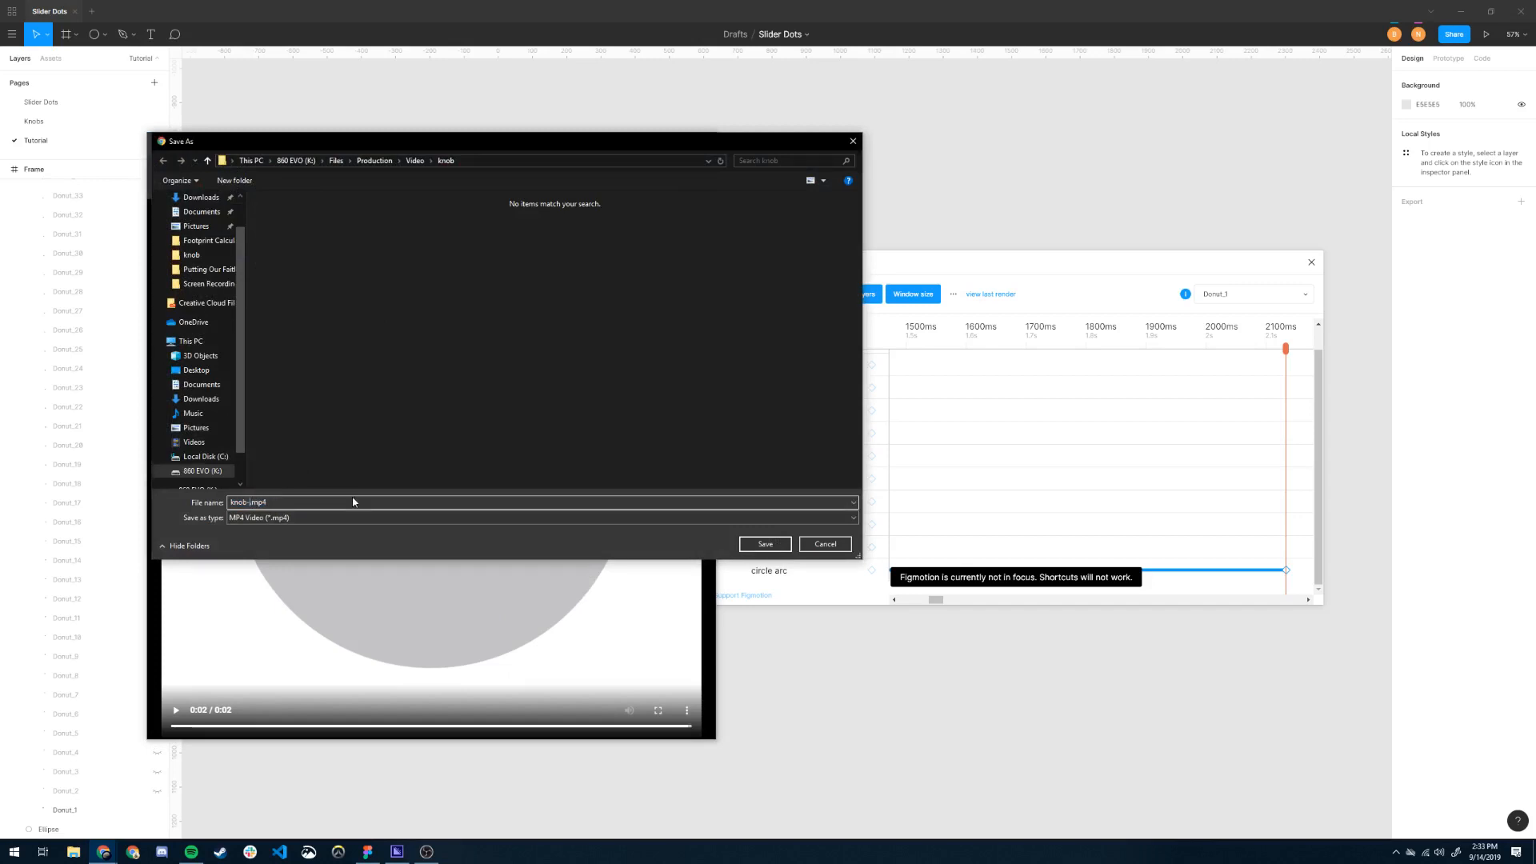
{"action": "left_click", "coordinate": [764, 544]}
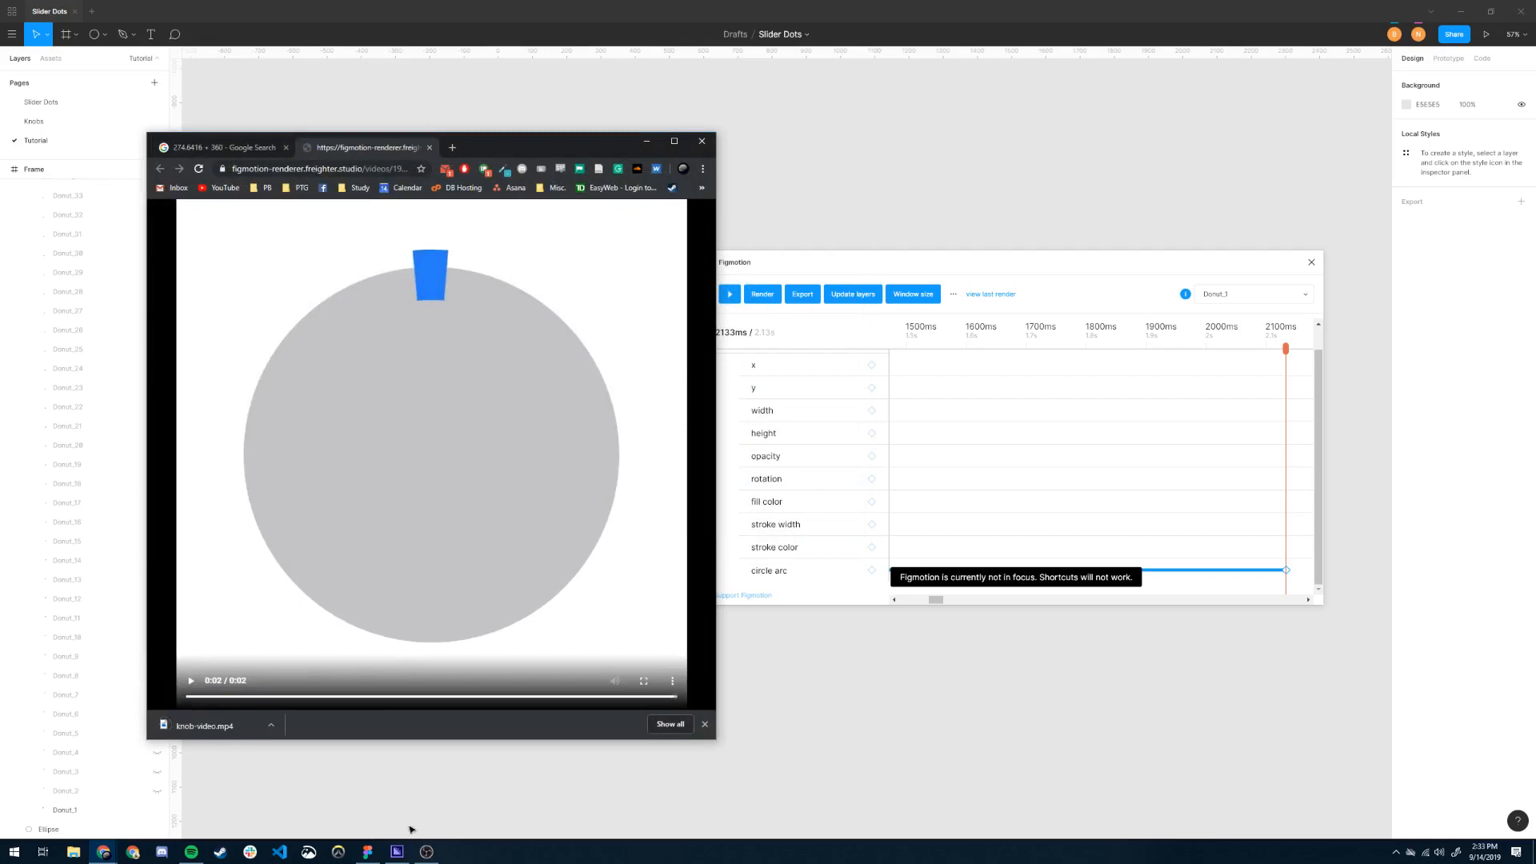
Switch to Adobe Media Encoder, place its window beside Chrome, and remove the finished knob-mp4.mp4 item from the queue.
{"action": "left_click", "coordinate": [397, 851]}
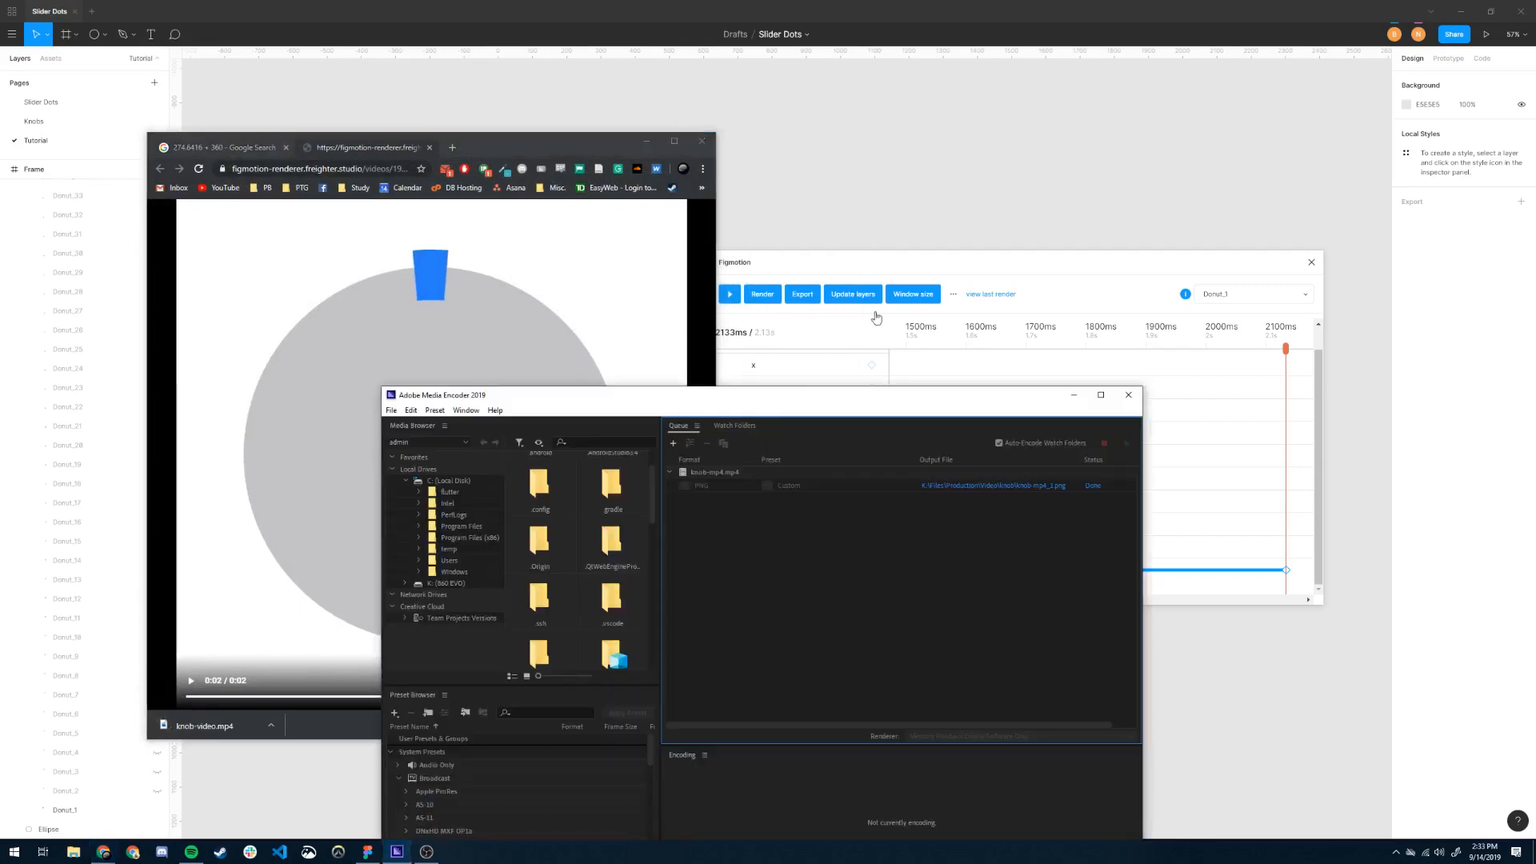
{"action": "left_click_drag", "start_coordinate": [730, 399], "coordinate": [1090, 173]}
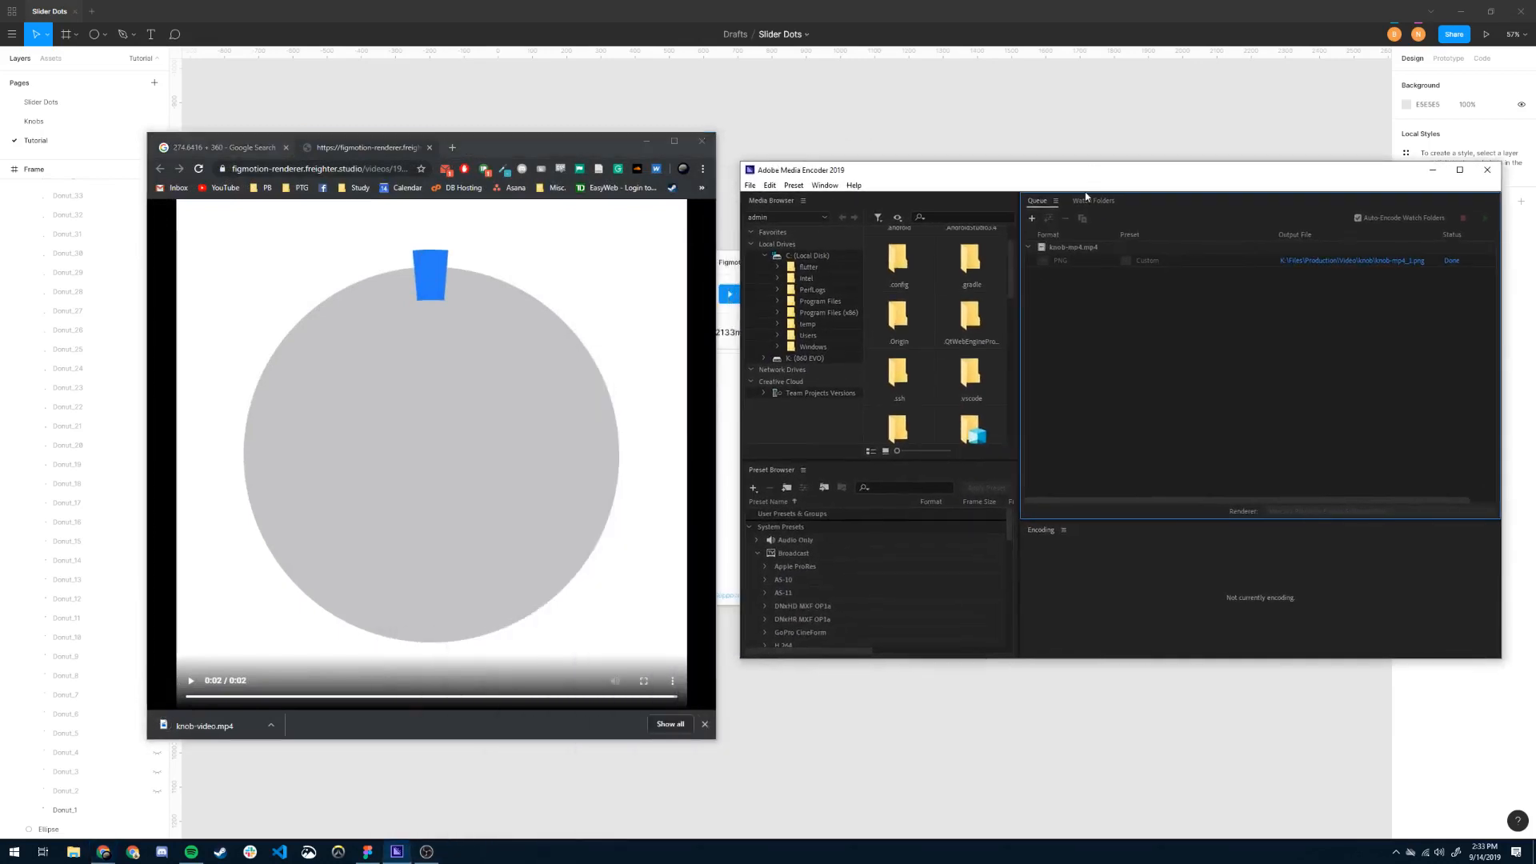
{"action": "left_click", "coordinate": [1245, 250]}
{"action": "key", "text": "Delete"}
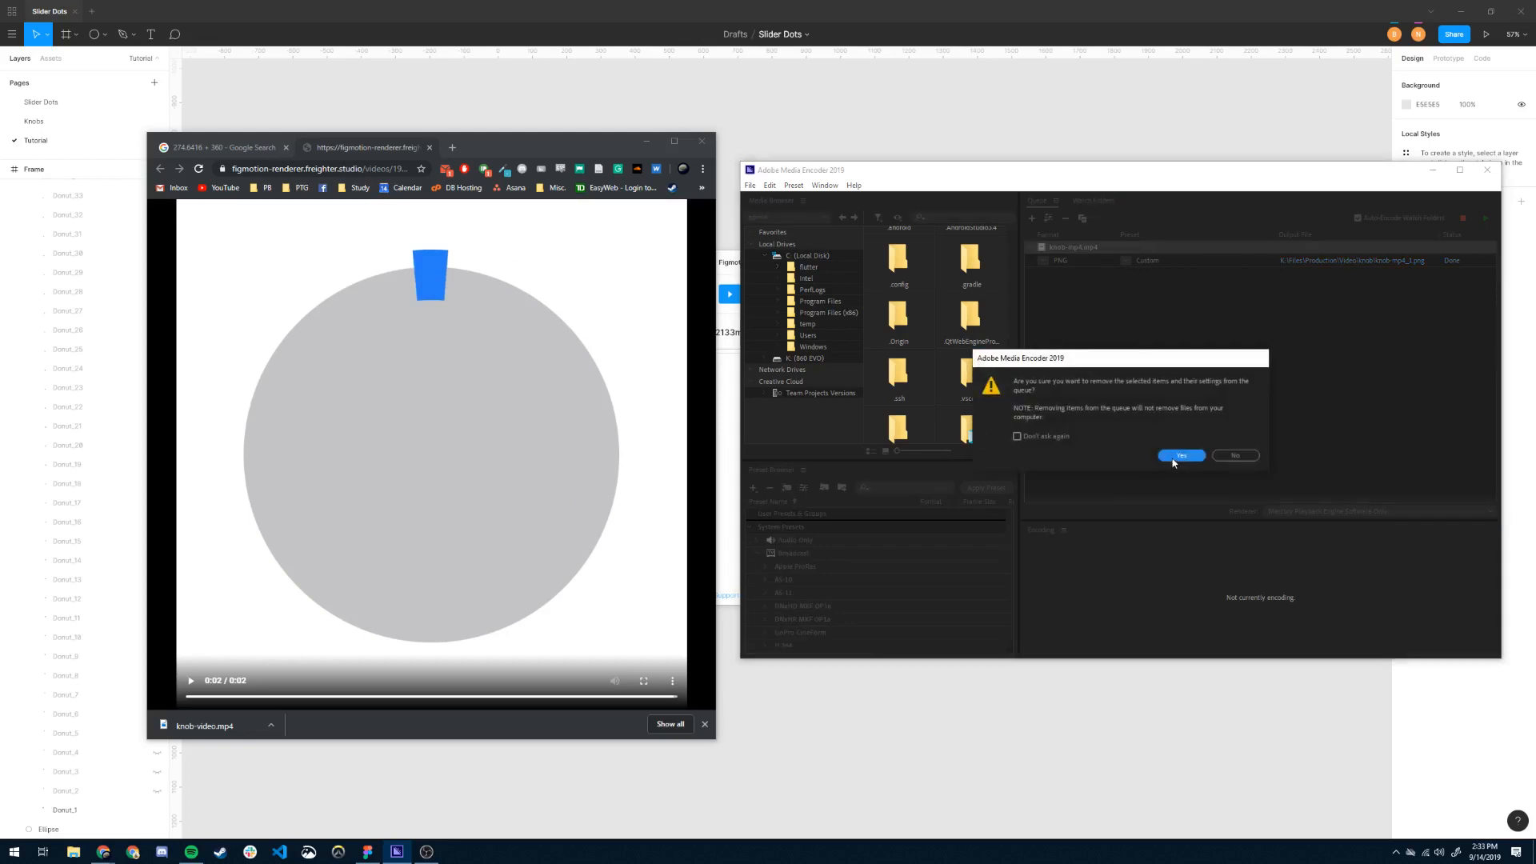
{"action": "left_click", "coordinate": [1180, 455]}
Add the downloaded knob-video.mp4 from Chrome to the Media Encoder queue and open its export settings.
{"action": "left_click_drag", "start_coordinate": [225, 723], "coordinate": [1107, 344]}
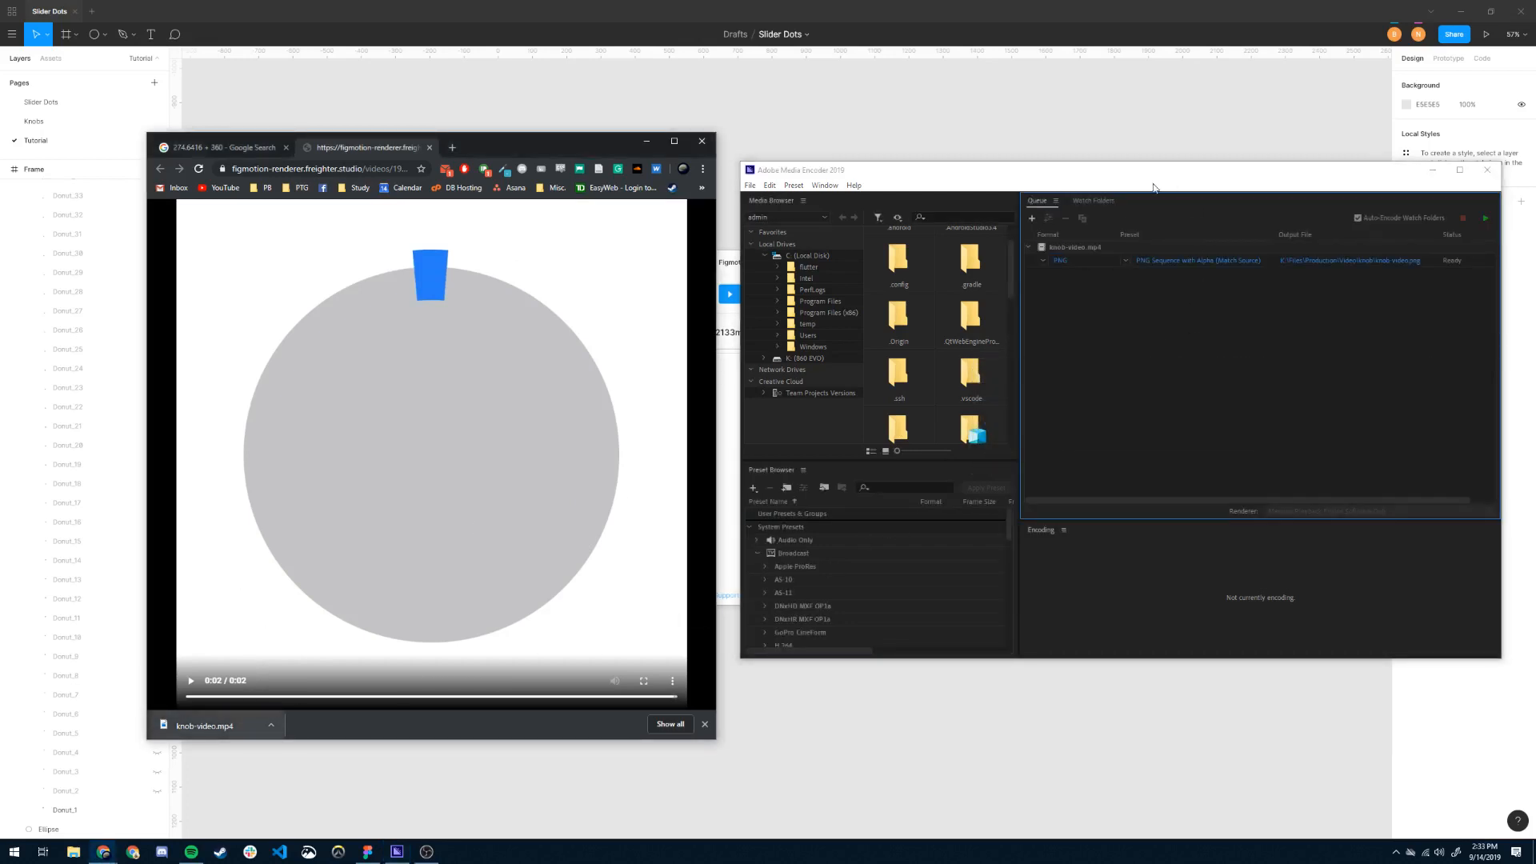
{"action": "left_click_drag", "start_coordinate": [1154, 187], "coordinate": [964, 171]}
{"action": "left_click", "coordinate": [977, 248]}
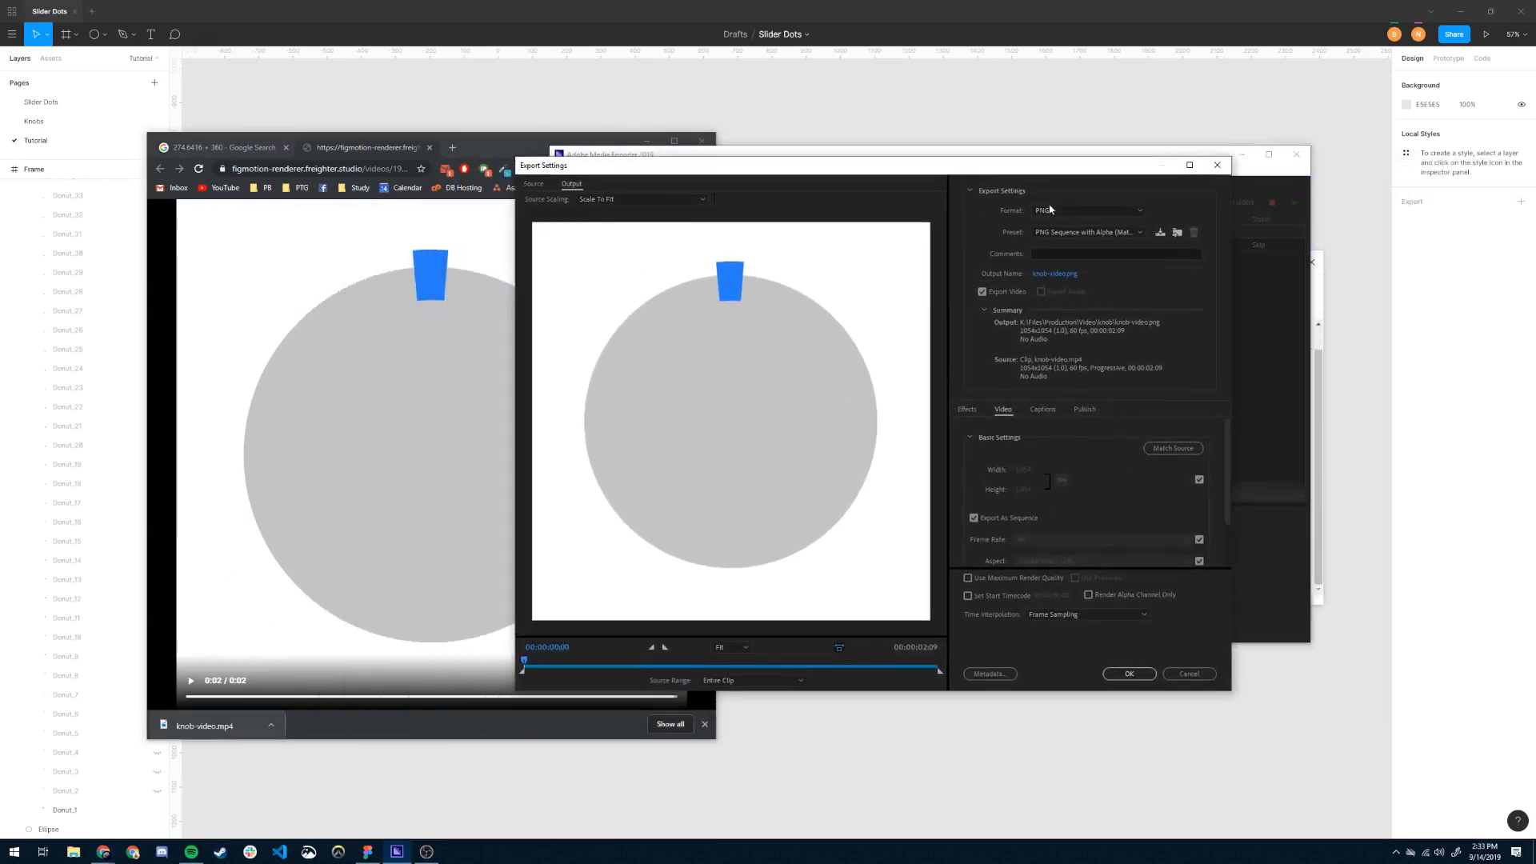
Switch the export format to H.264 and back to PNG.
{"action": "left_click", "coordinate": [1060, 210]}
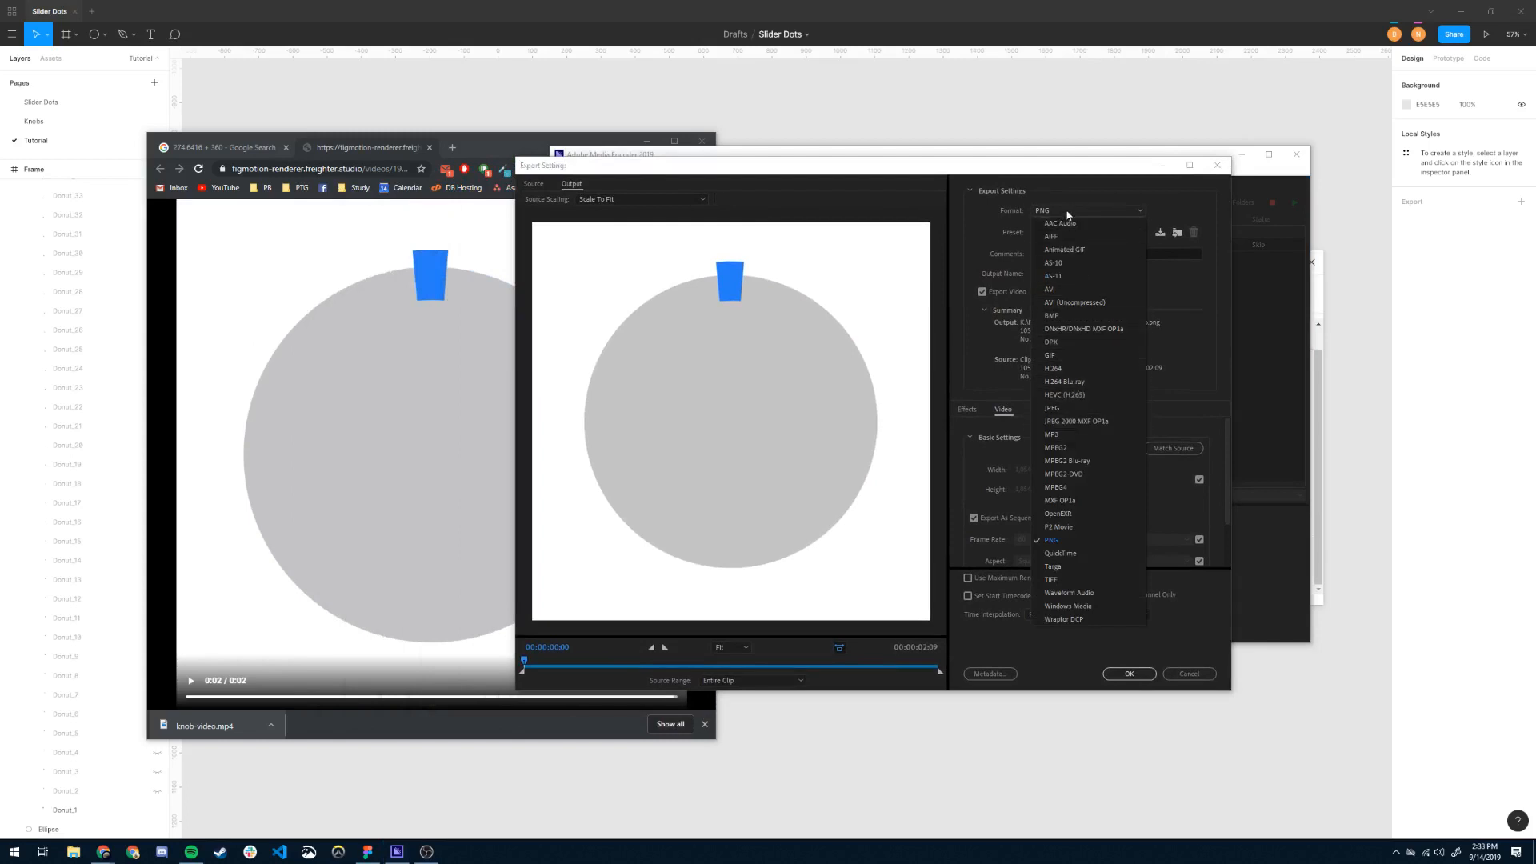
{"action": "left_click", "coordinate": [1054, 368]}
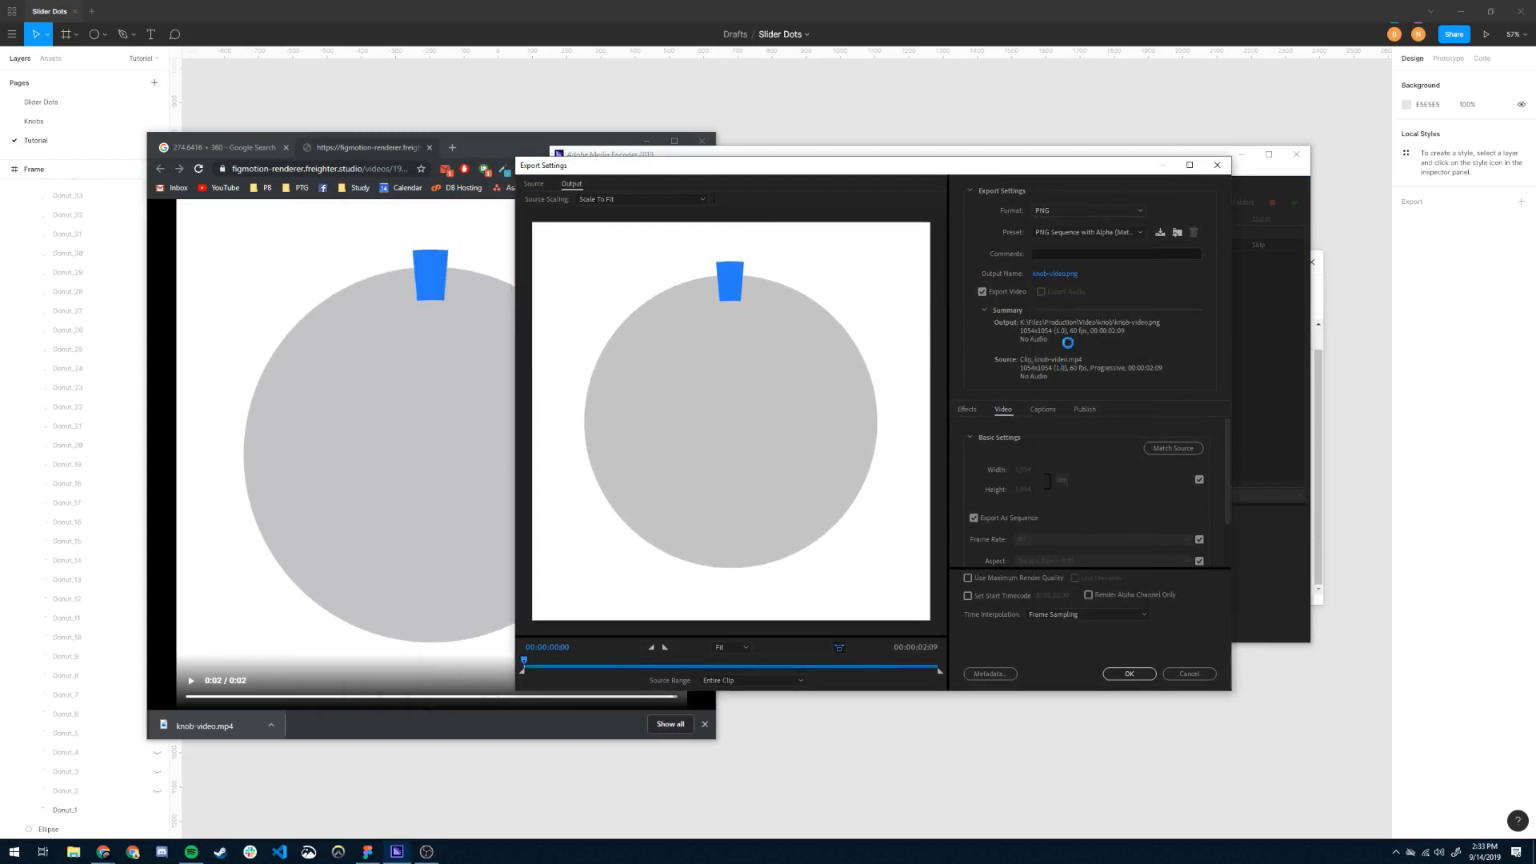
{"action": "left_click", "coordinate": [1078, 216]}
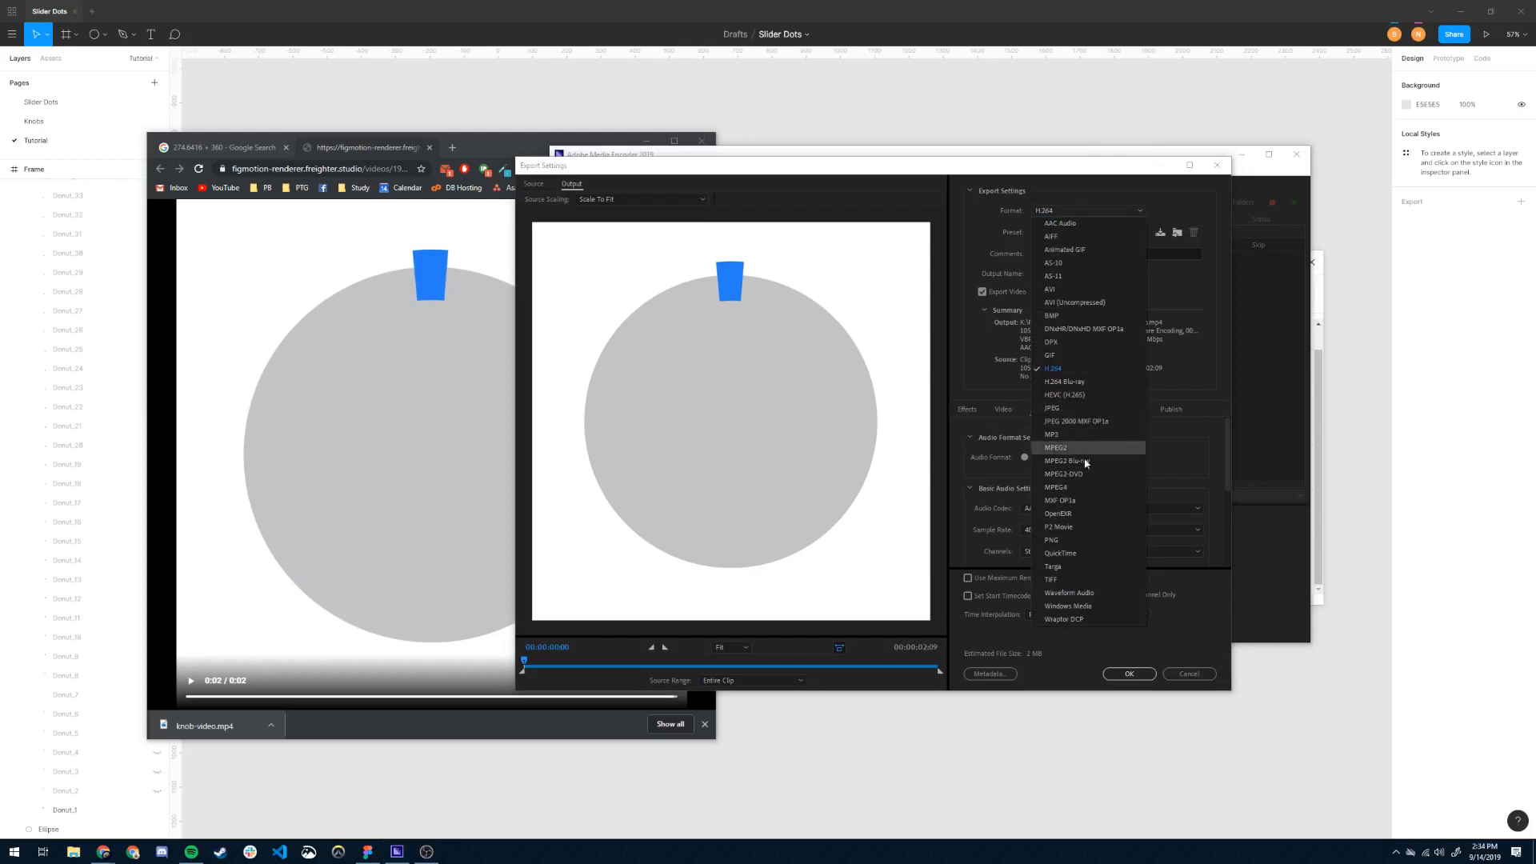
{"action": "left_click", "coordinate": [1070, 540]}
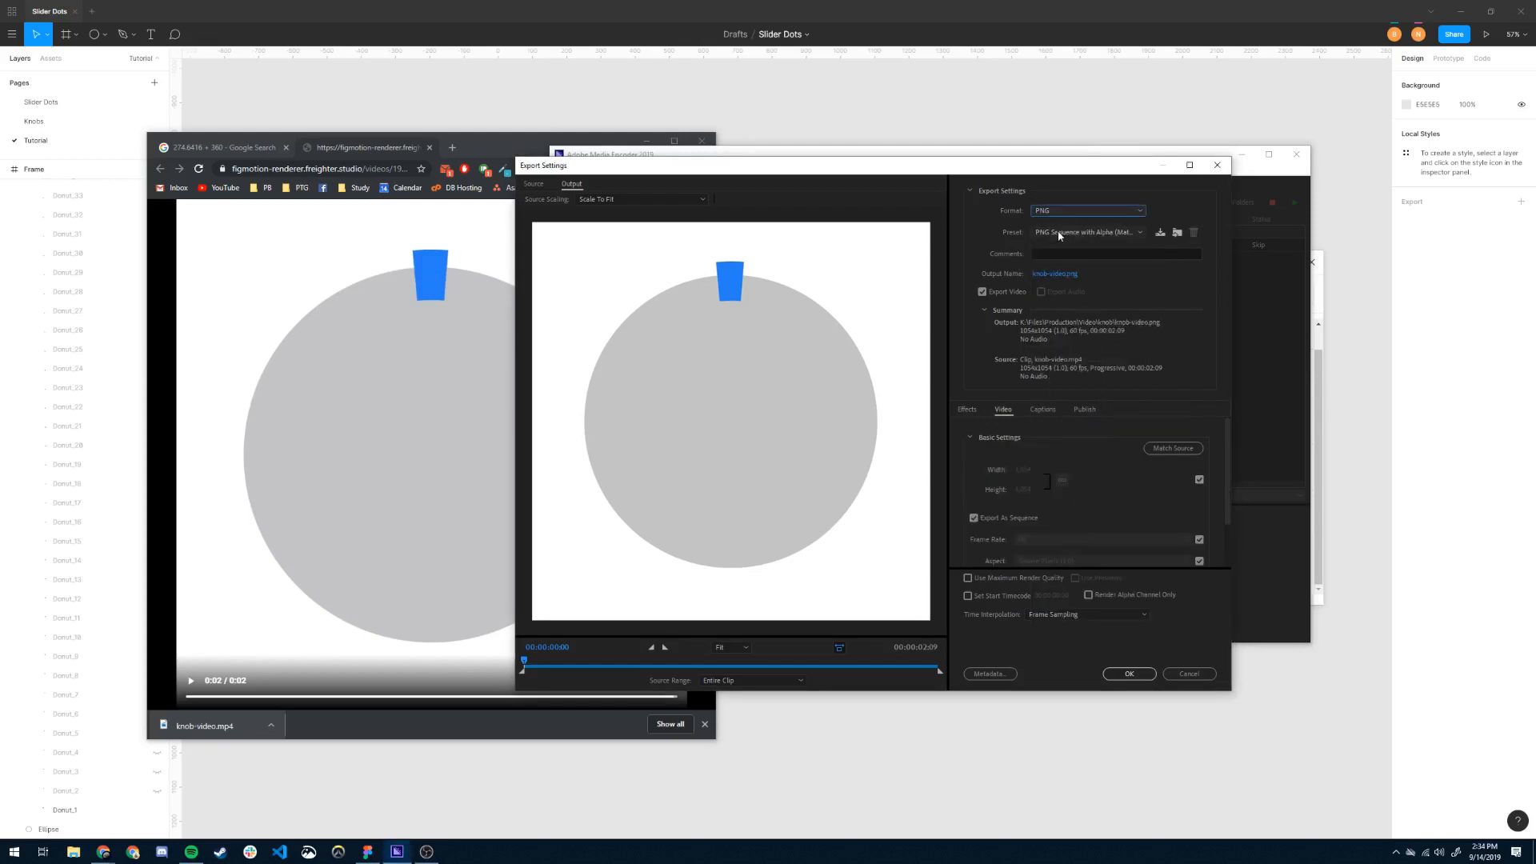
Check the available PNG presets and the video settings, including the sequence and alpha channel options.
{"action": "left_click", "coordinate": [1110, 234]}
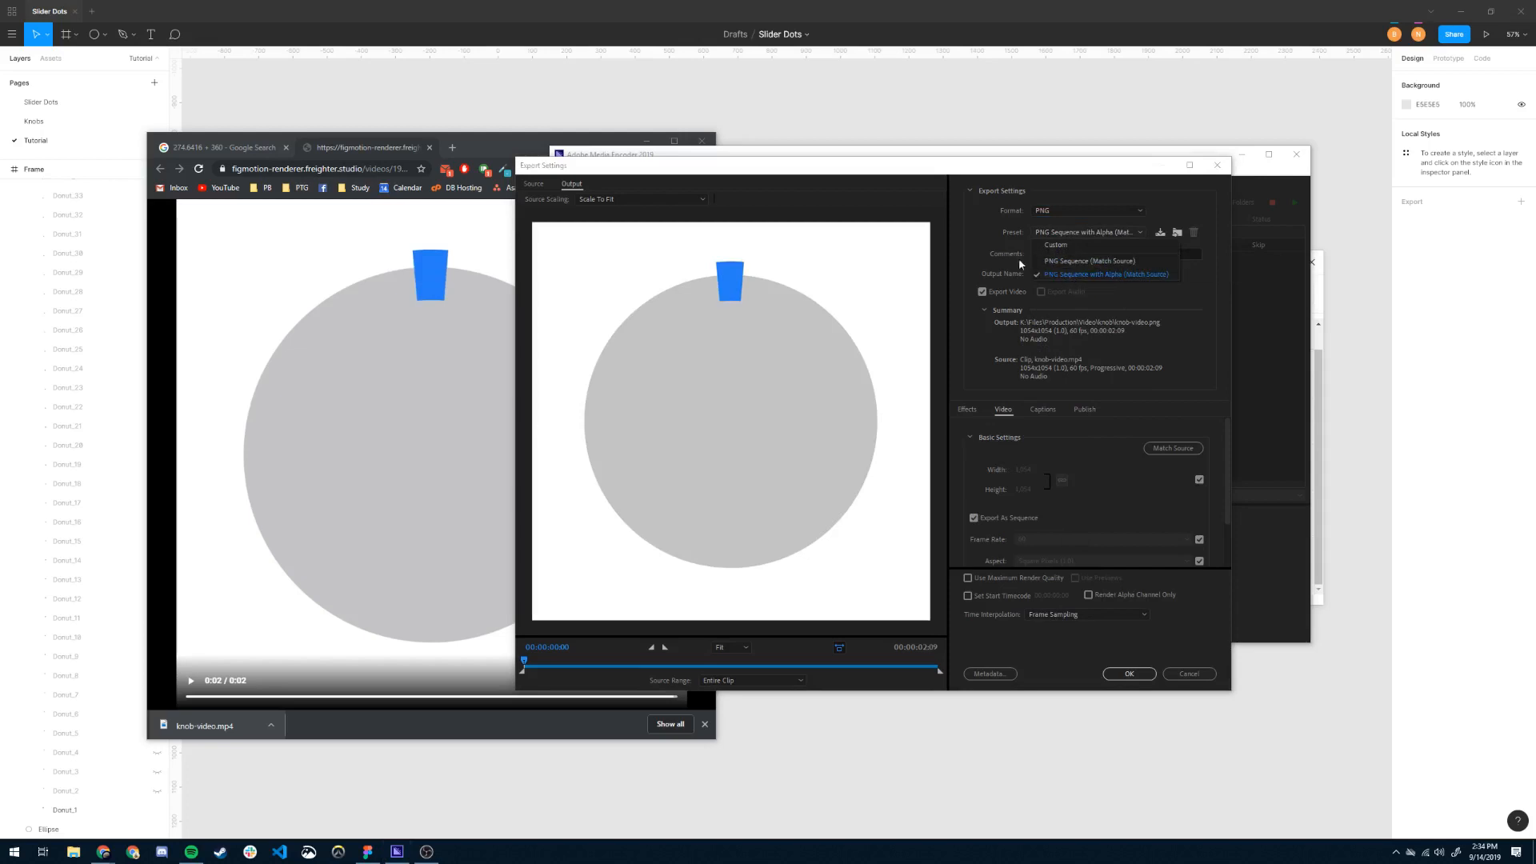
{"action": "left_click", "coordinate": [994, 242]}
{"action": "scroll", "coordinate": [1048, 448], "scroll_direction": "down", "scroll_amount": 2}
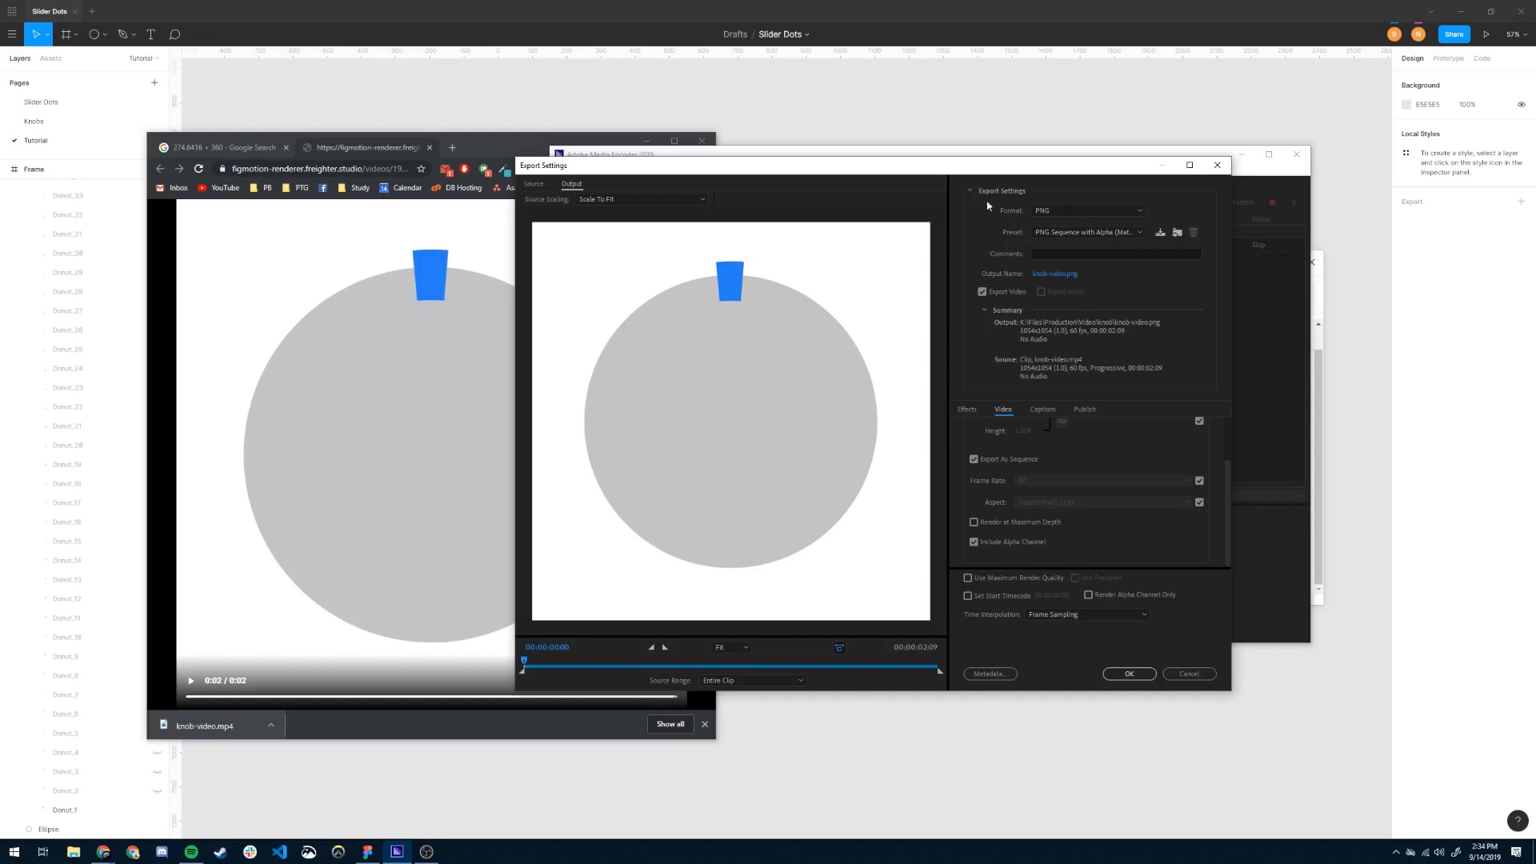
Open the output file location and look through the existing PNG frames in the knob folder.
{"action": "left_click", "coordinate": [1054, 274]}
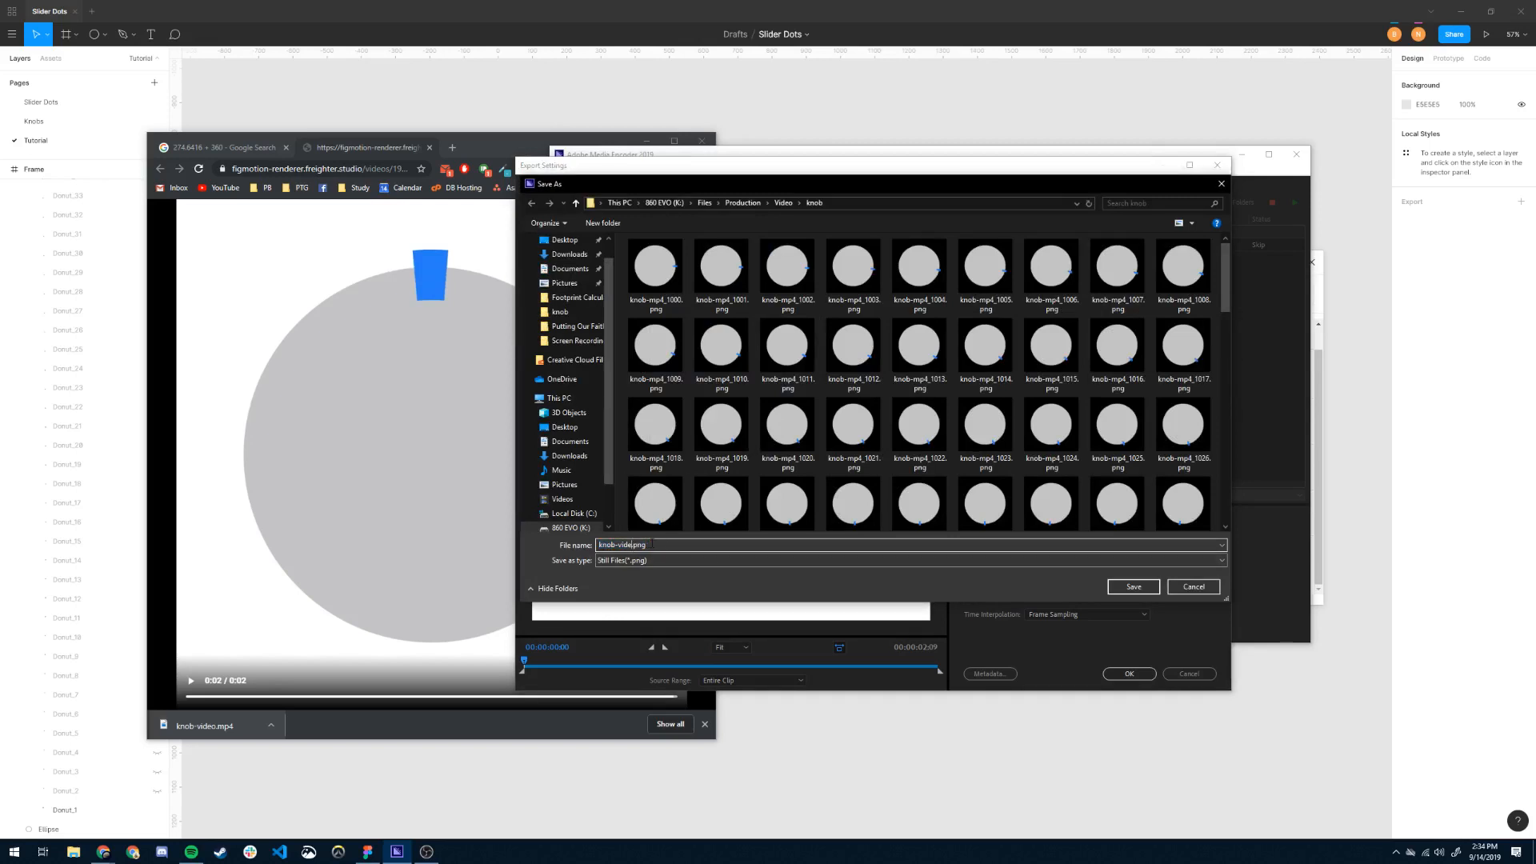
{"action": "left_click", "coordinate": [736, 279]}
{"action": "left_click", "coordinate": [648, 286]}
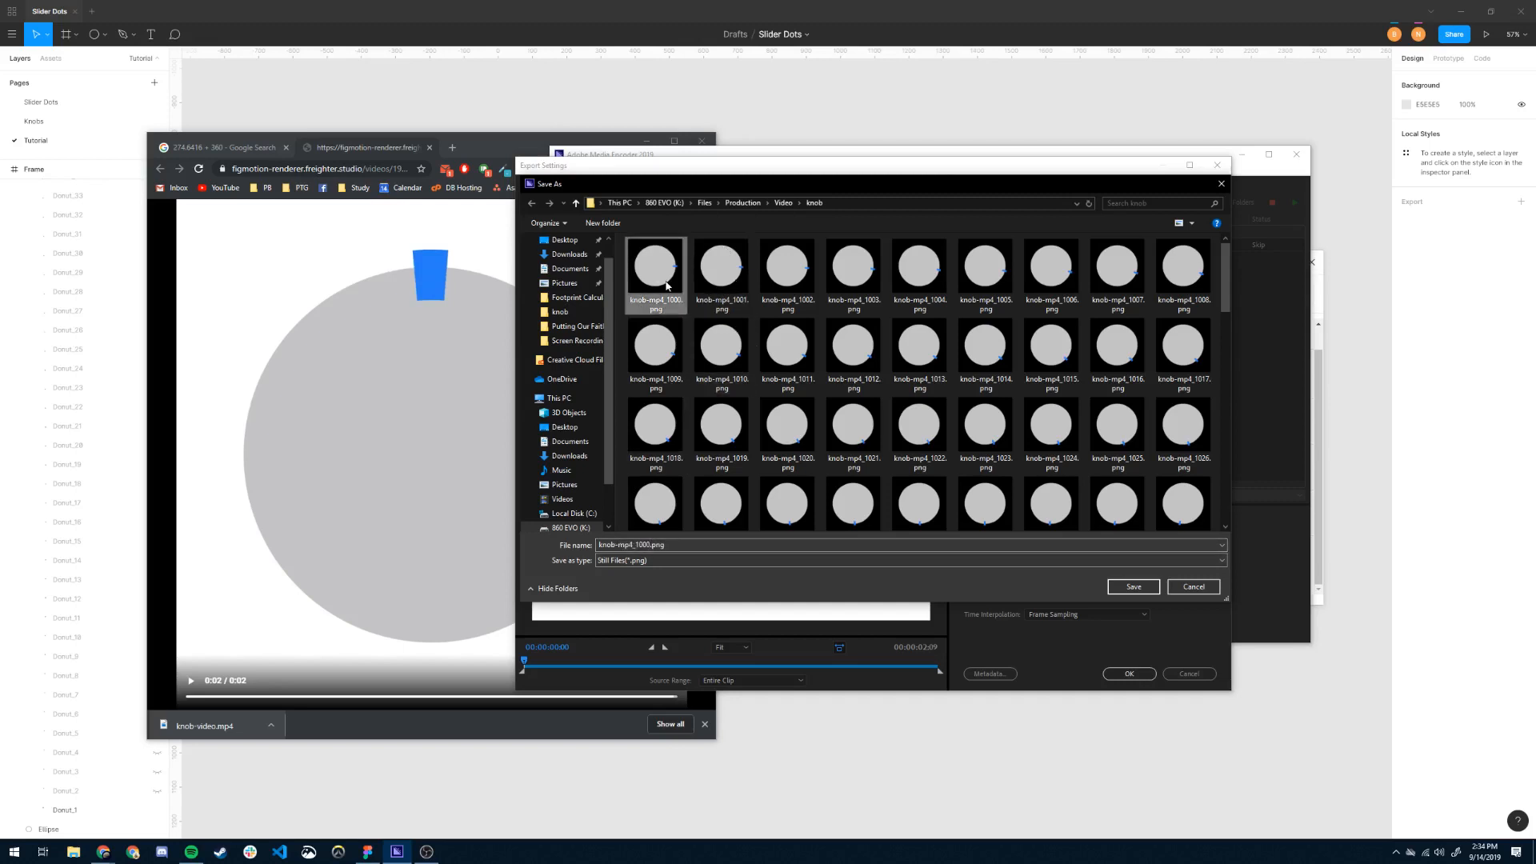
{"action": "scroll", "coordinate": [758, 480], "scroll_direction": "down", "scroll_amount": 10}
{"action": "left_click", "coordinate": [712, 492]}
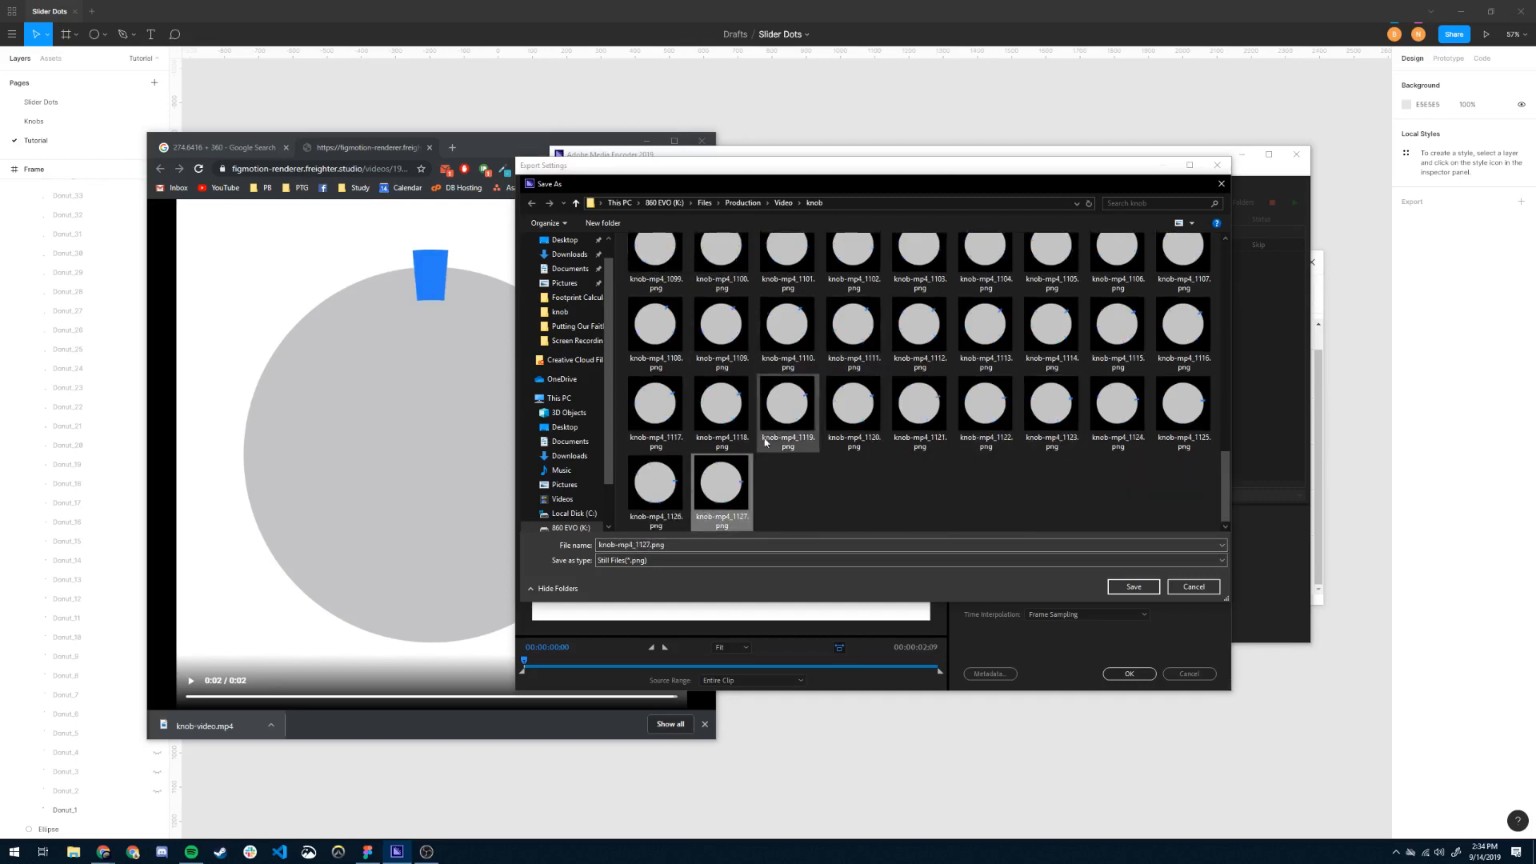
{"action": "right_click", "coordinate": [816, 490]}
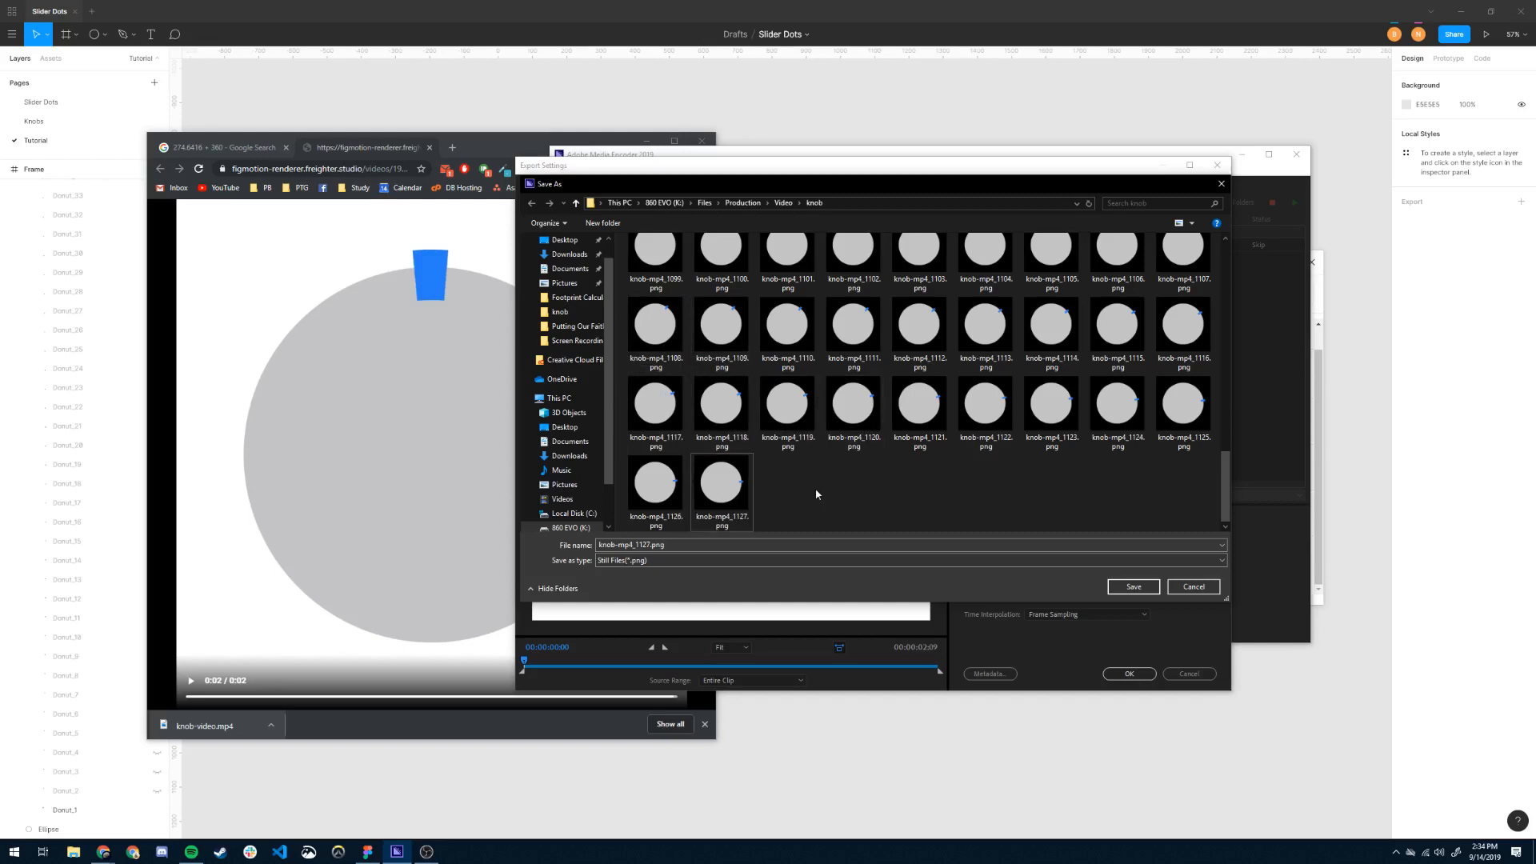
Create a folder named knob-sprites inside the Video folder and open it as the output location.
{"action": "left_click", "coordinate": [783, 207]}
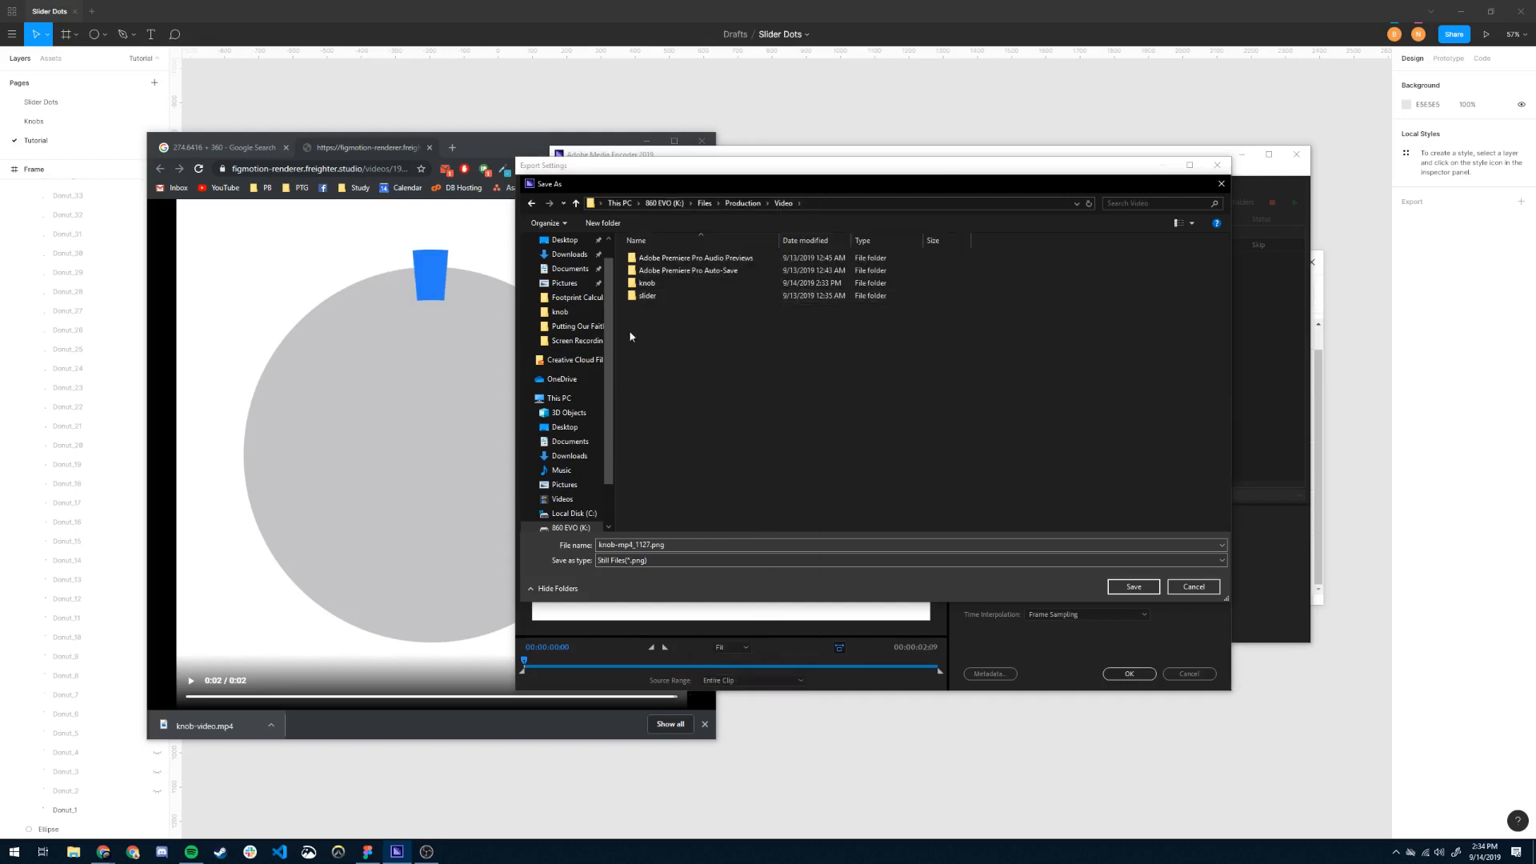
{"action": "key", "text": "ctrl+shift+n"}
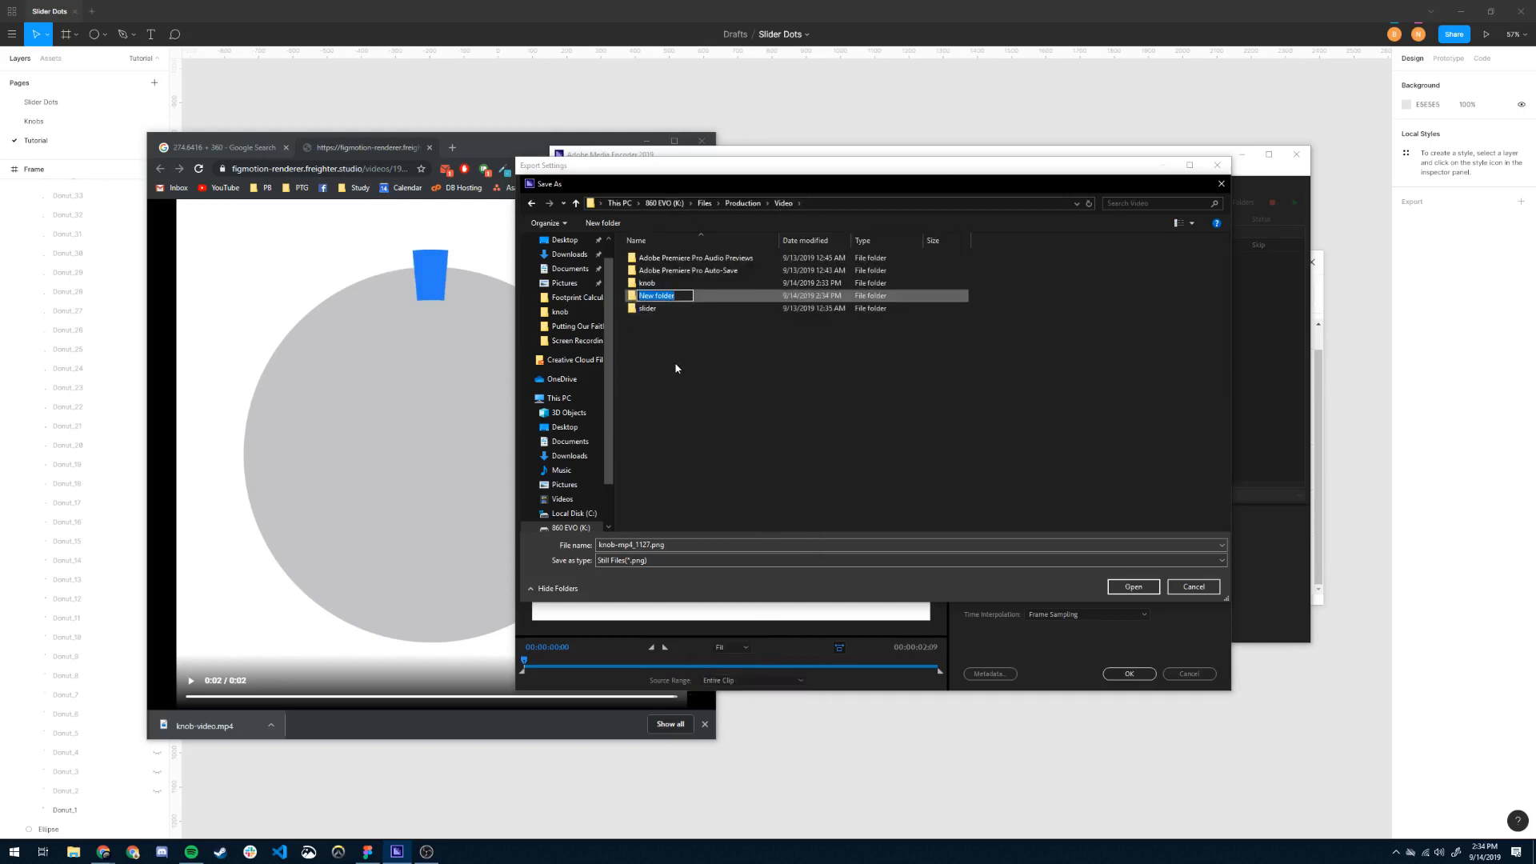
{"action": "type", "text": "knob-sprites"}
{"action": "key", "text": "Return"}
{"action": "key", "text": "Return"}
Save the output name as knob-frame, accept the export settings, and start encoding the PNG sequence.
{"action": "left_click", "coordinate": [660, 545]}
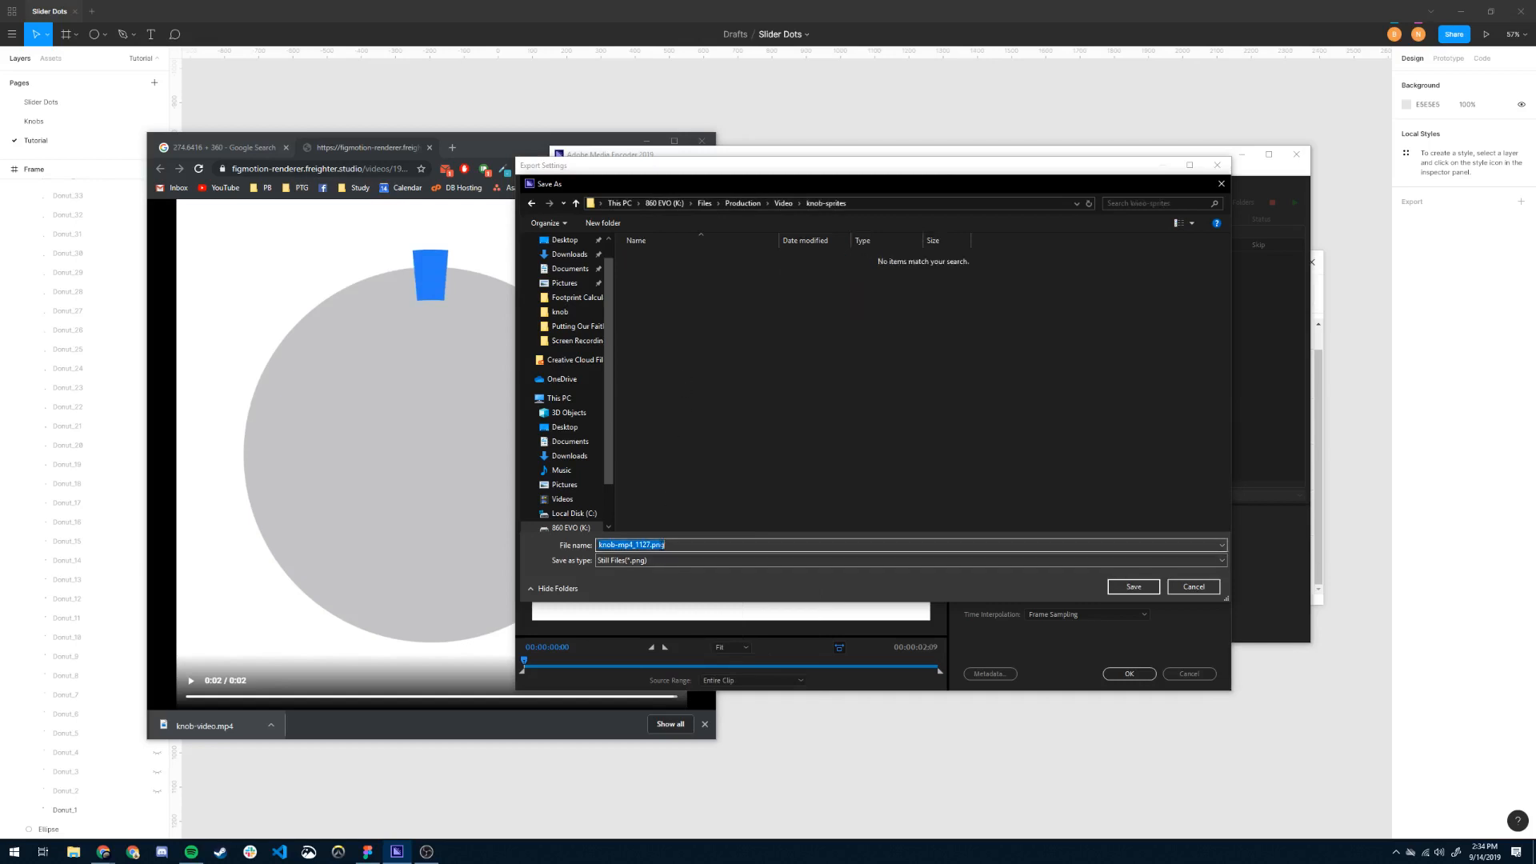
{"action": "type", "text": "knob-frame"}
{"action": "left_click", "coordinate": [1133, 586]}
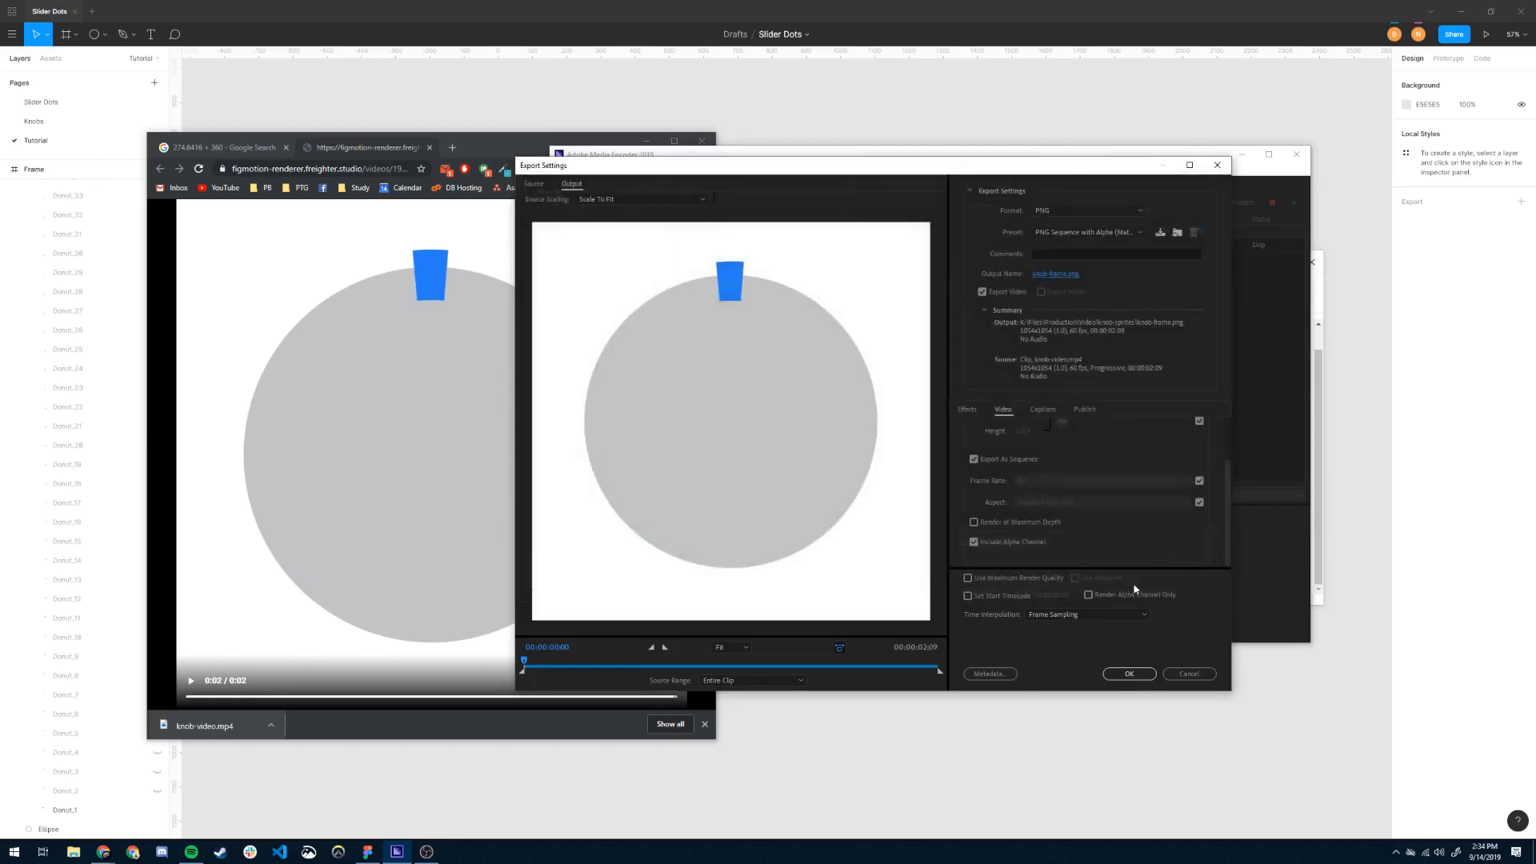
{"action": "left_click", "coordinate": [1139, 679]}
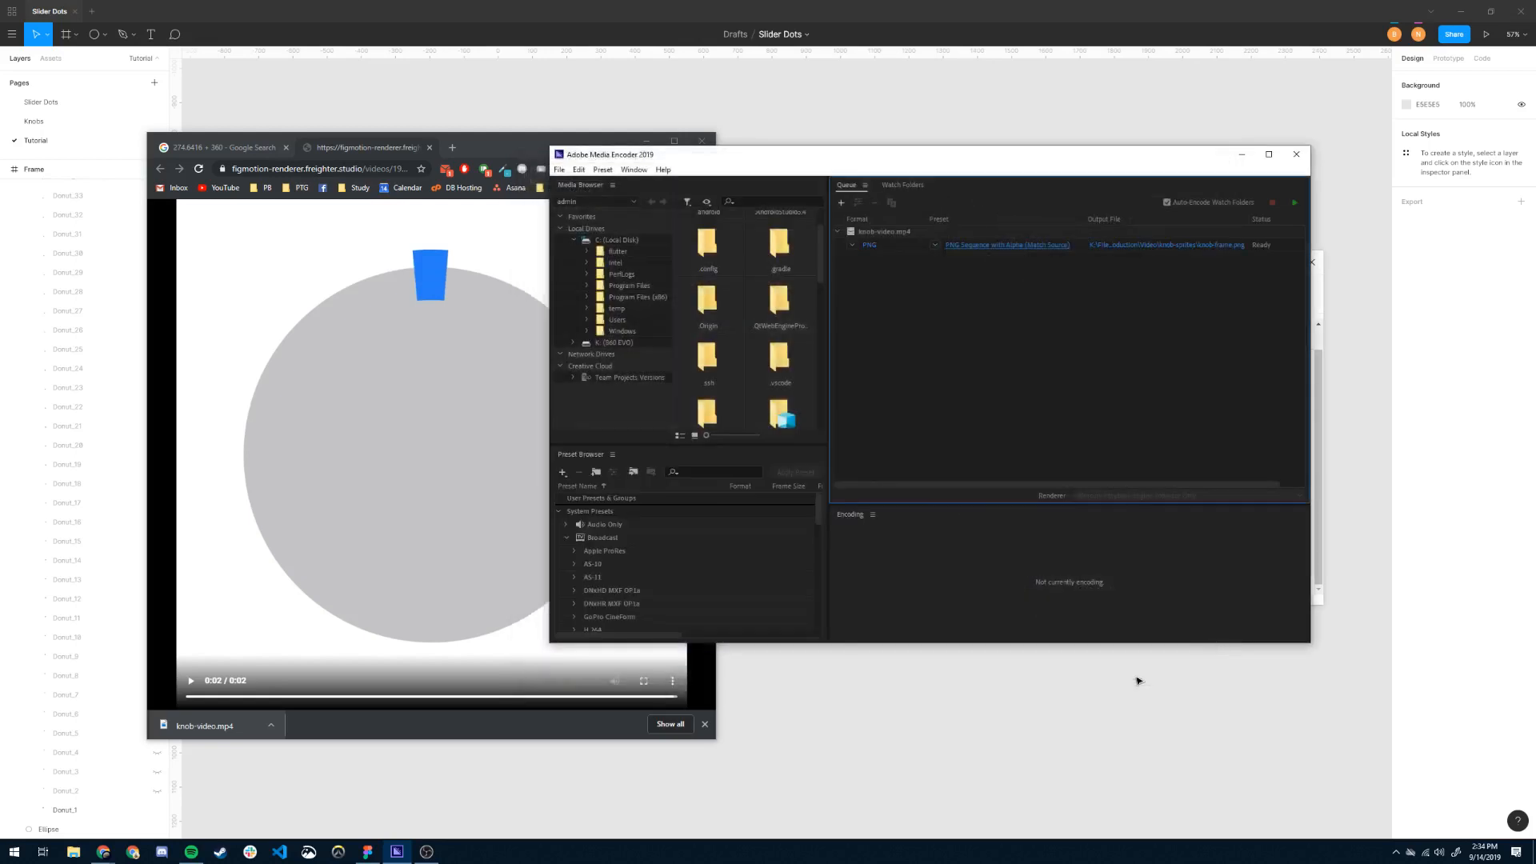
{"action": "left_click", "coordinate": [1292, 205]}
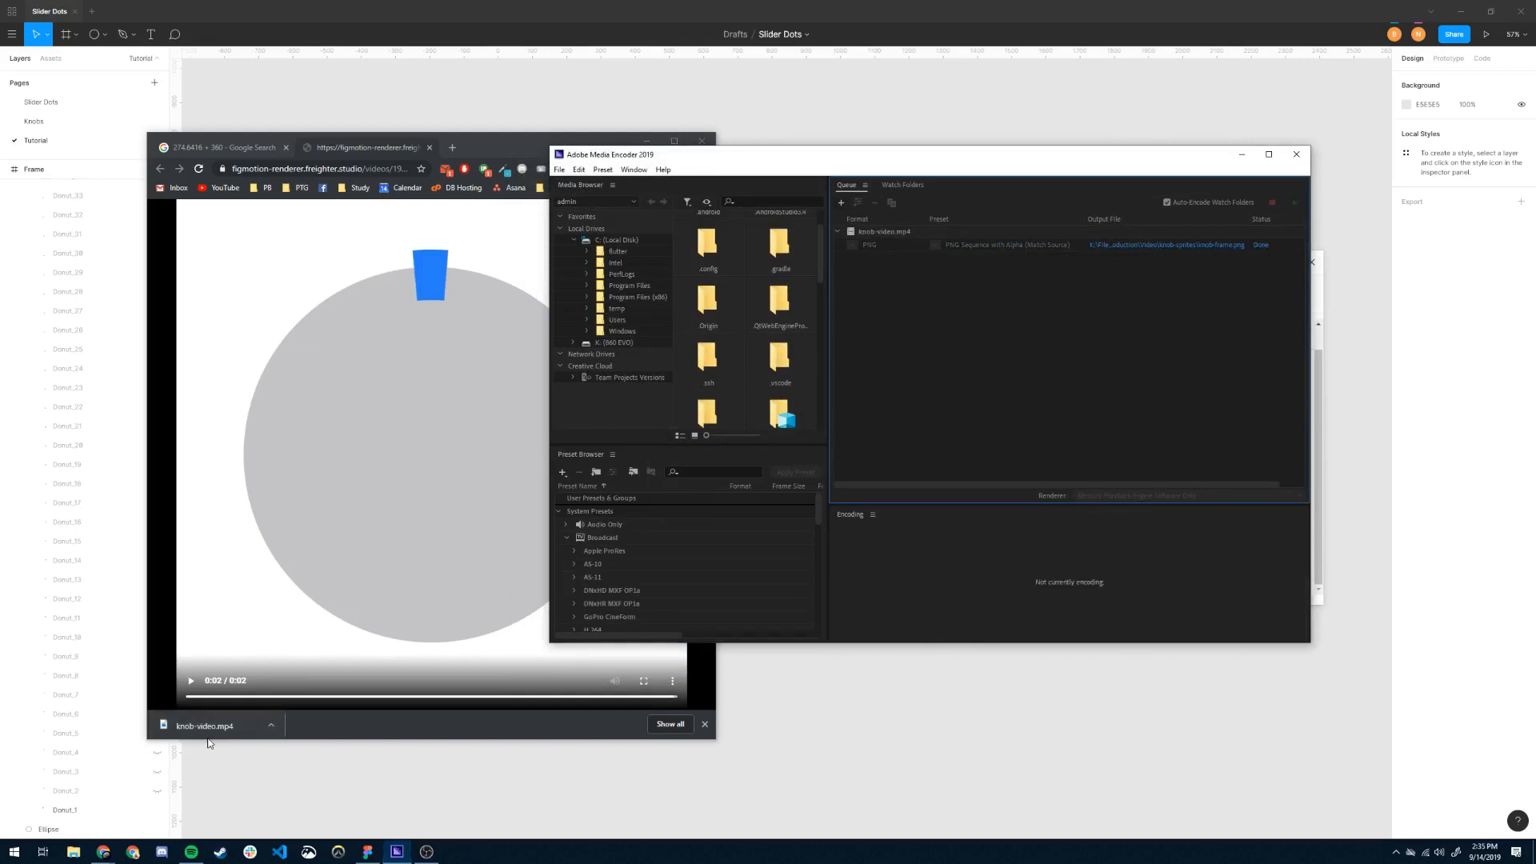
Open the encoded PNG output location and compare the first and last knob frames in the knob-sprites folder.
{"action": "left_click", "coordinate": [1174, 247]}
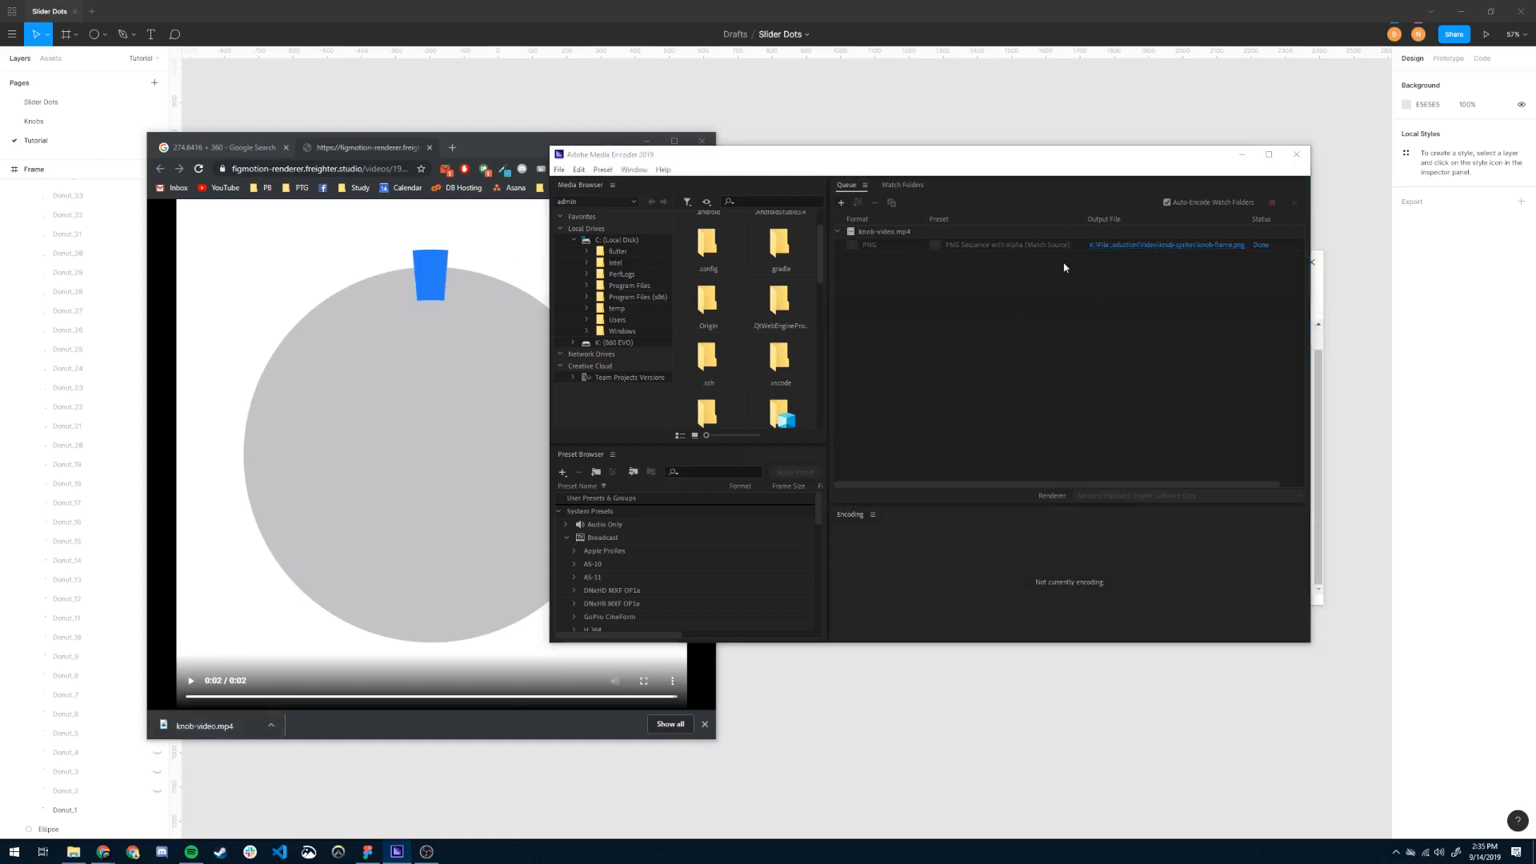
{"action": "left_click_drag", "start_coordinate": [964, 204], "coordinate": [872, 192]}
{"action": "left_click", "coordinate": [696, 324]}
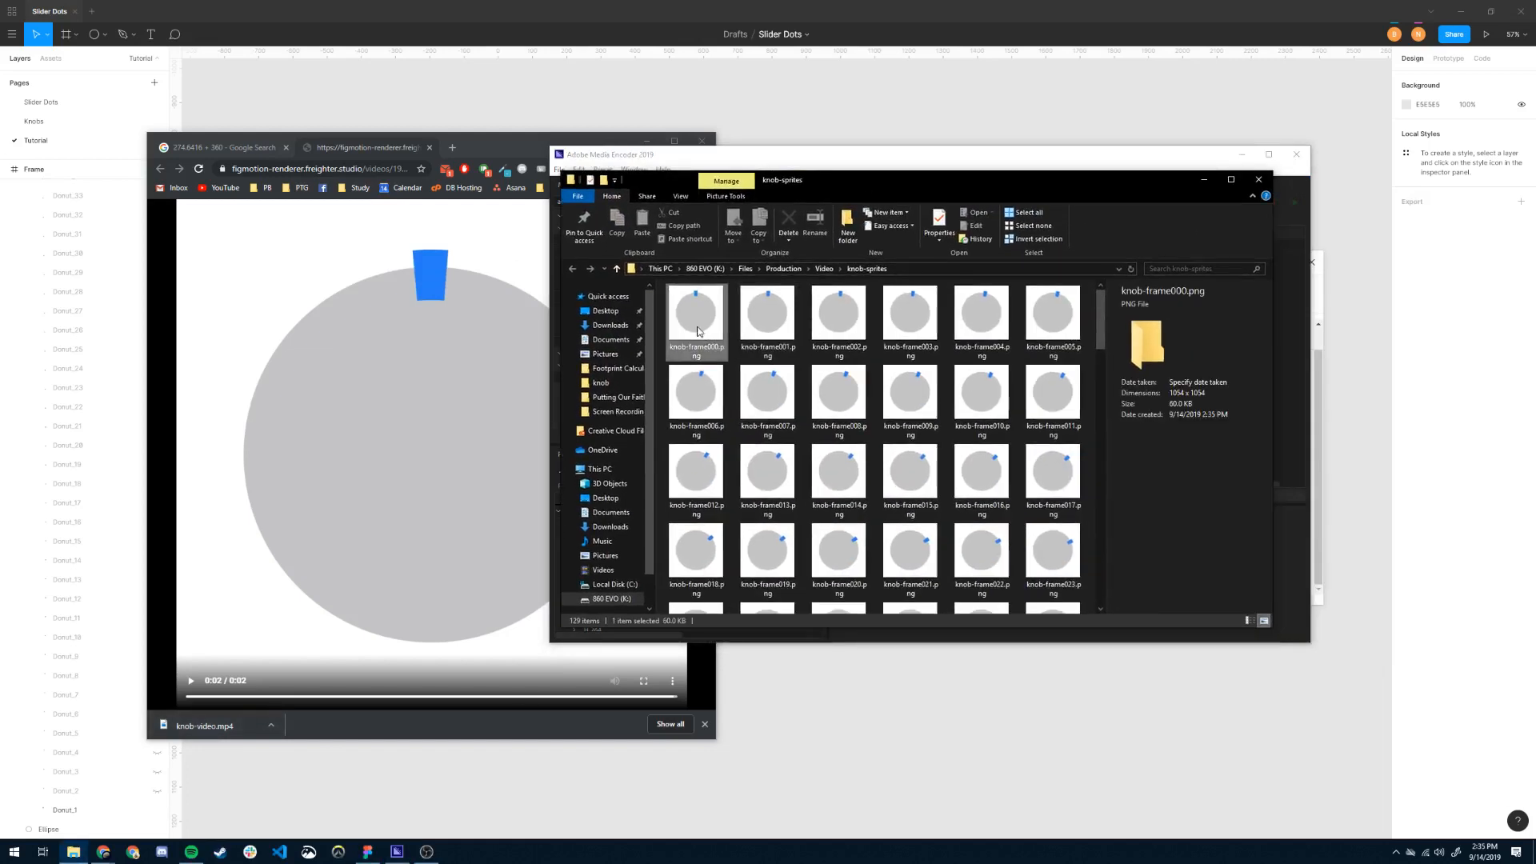
{"action": "scroll", "coordinate": [809, 349], "scroll_direction": "down", "scroll_amount": 5}
{"action": "scroll", "coordinate": [810, 350], "scroll_direction": "down", "scroll_amount": 6}
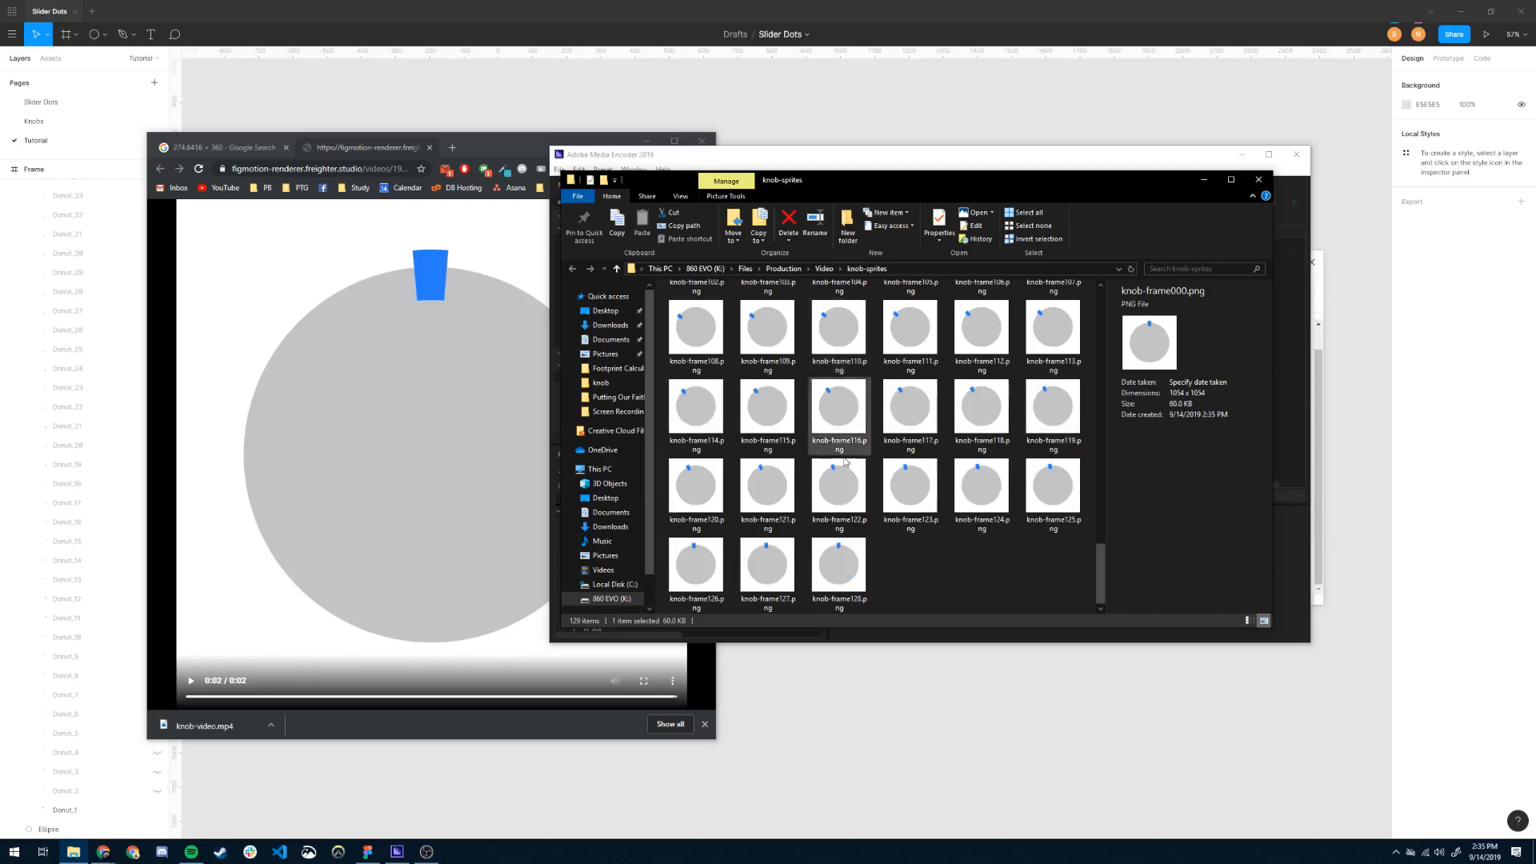
{"action": "left_click", "coordinate": [850, 564]}
{"action": "scroll", "coordinate": [857, 463], "scroll_direction": "up", "scroll_amount": 12}
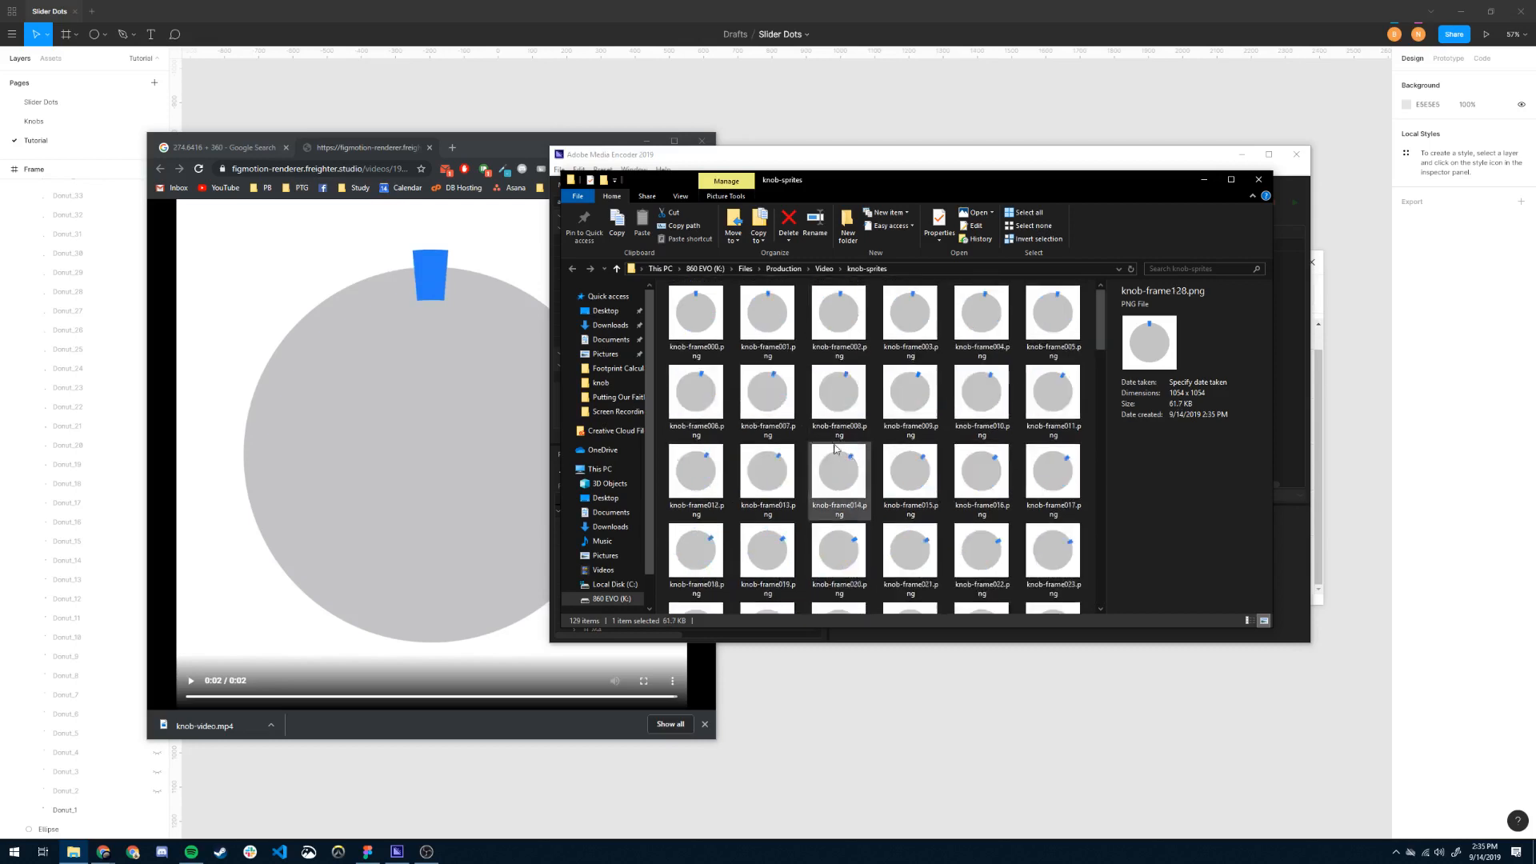
{"action": "left_click", "coordinate": [696, 320]}
{"action": "left_click", "coordinate": [744, 323]}
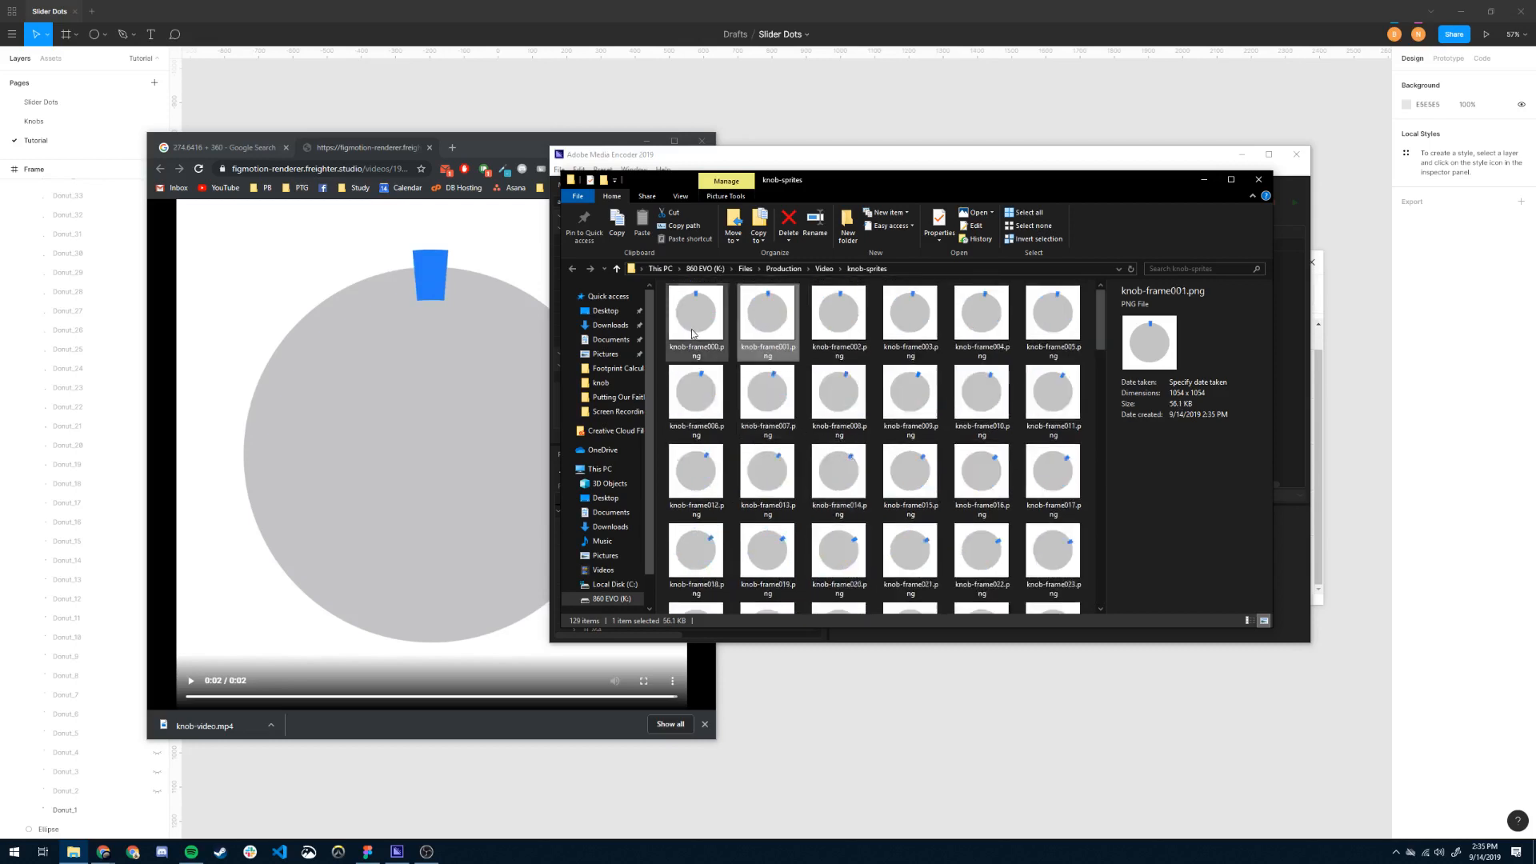
{"action": "left_click", "coordinate": [824, 324]}
Switch back to Figma, hide the knob frame's white background, and render the animation again as mp4 with Figmotion.
{"action": "left_click", "coordinate": [1204, 179]}
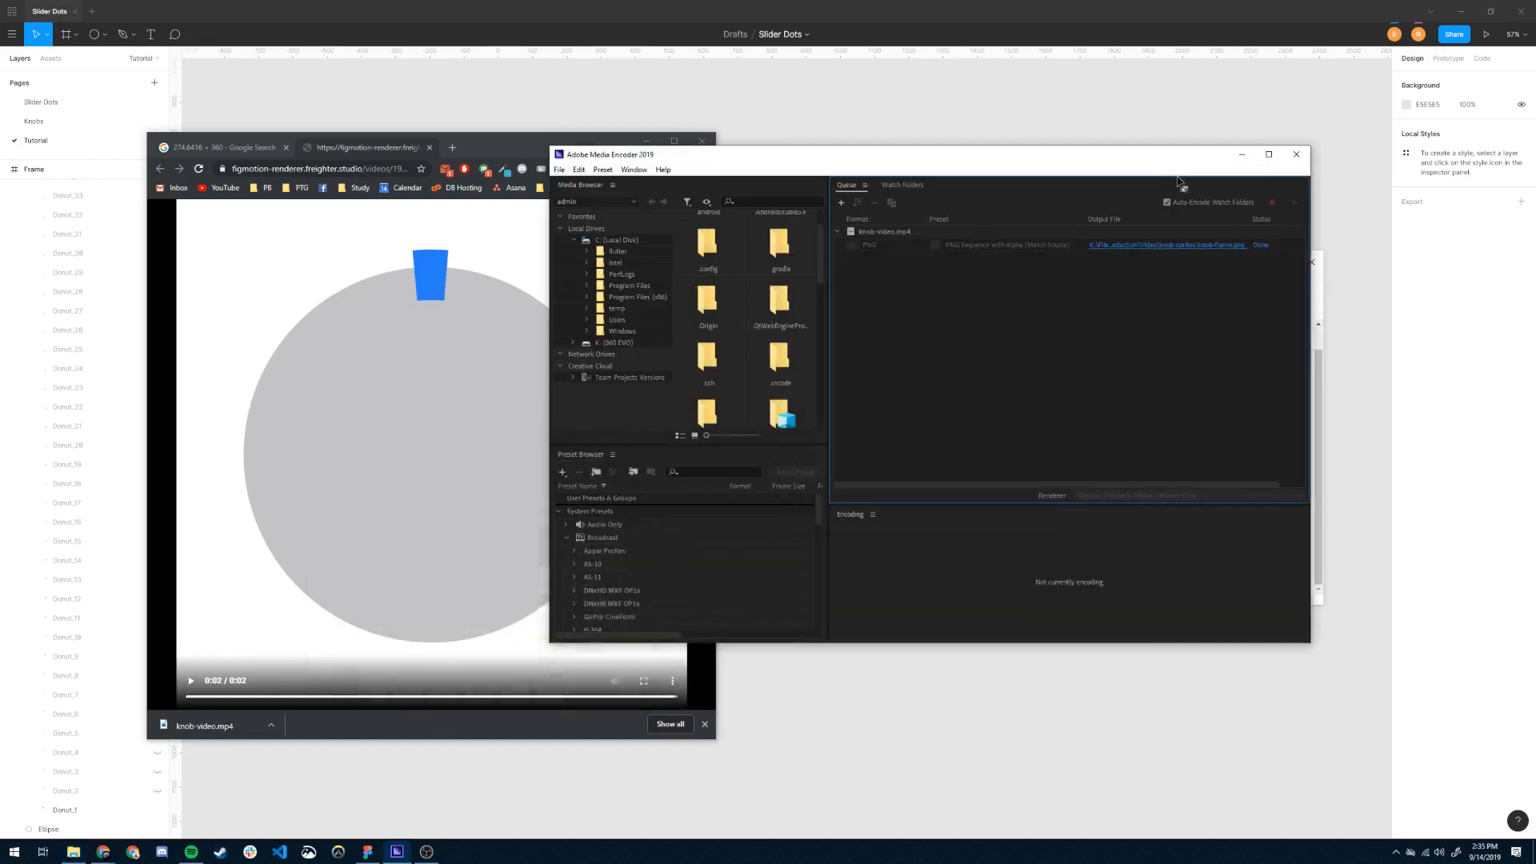
{"action": "left_click", "coordinate": [1241, 154]}
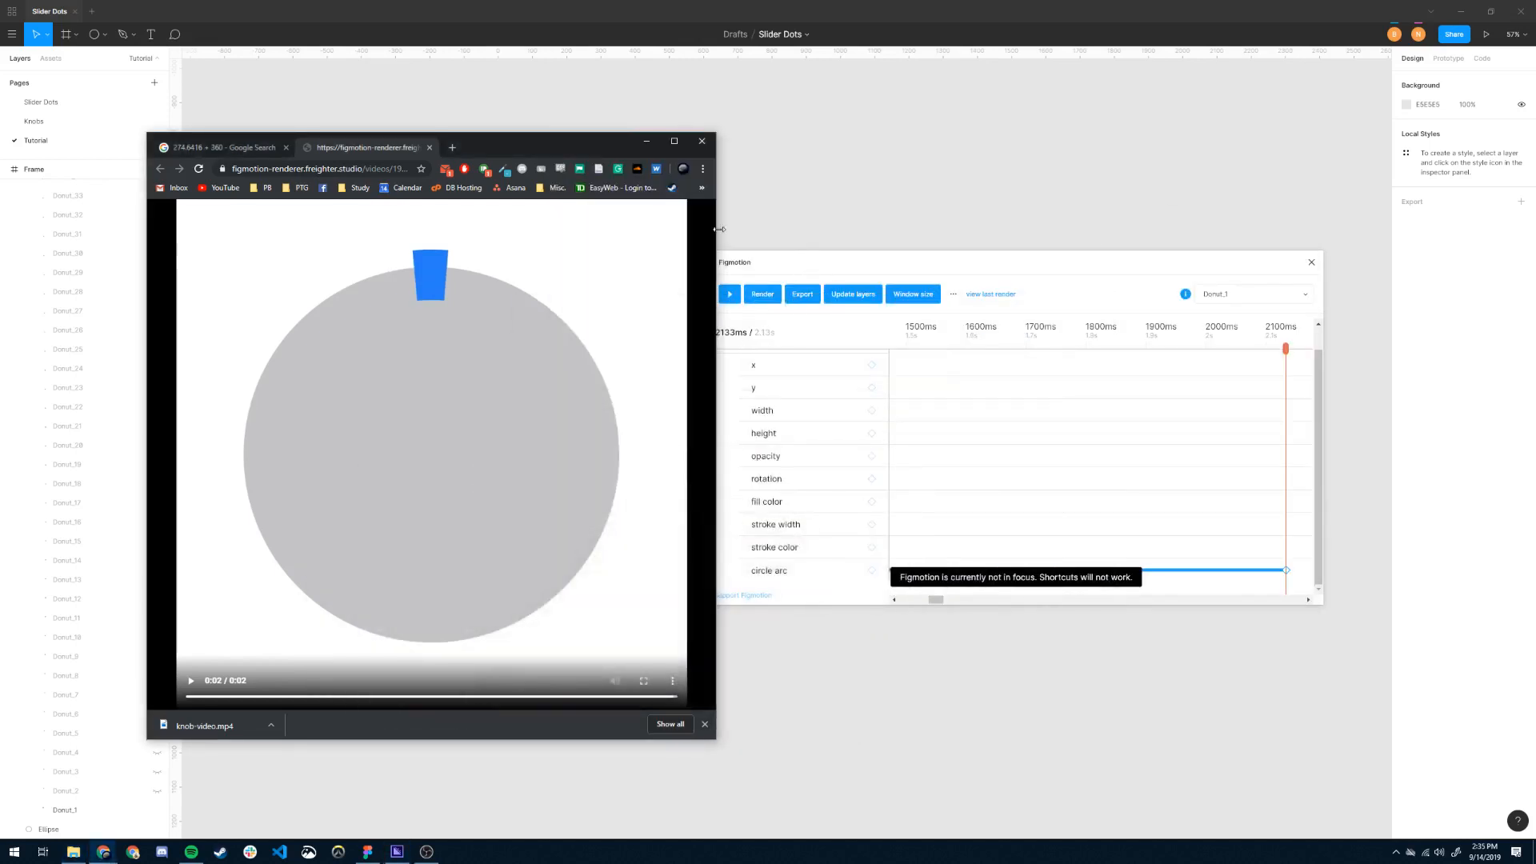
{"action": "left_click", "coordinate": [647, 141]}
{"action": "left_click", "coordinate": [304, 254]}
{"action": "left_click", "coordinate": [304, 253]}
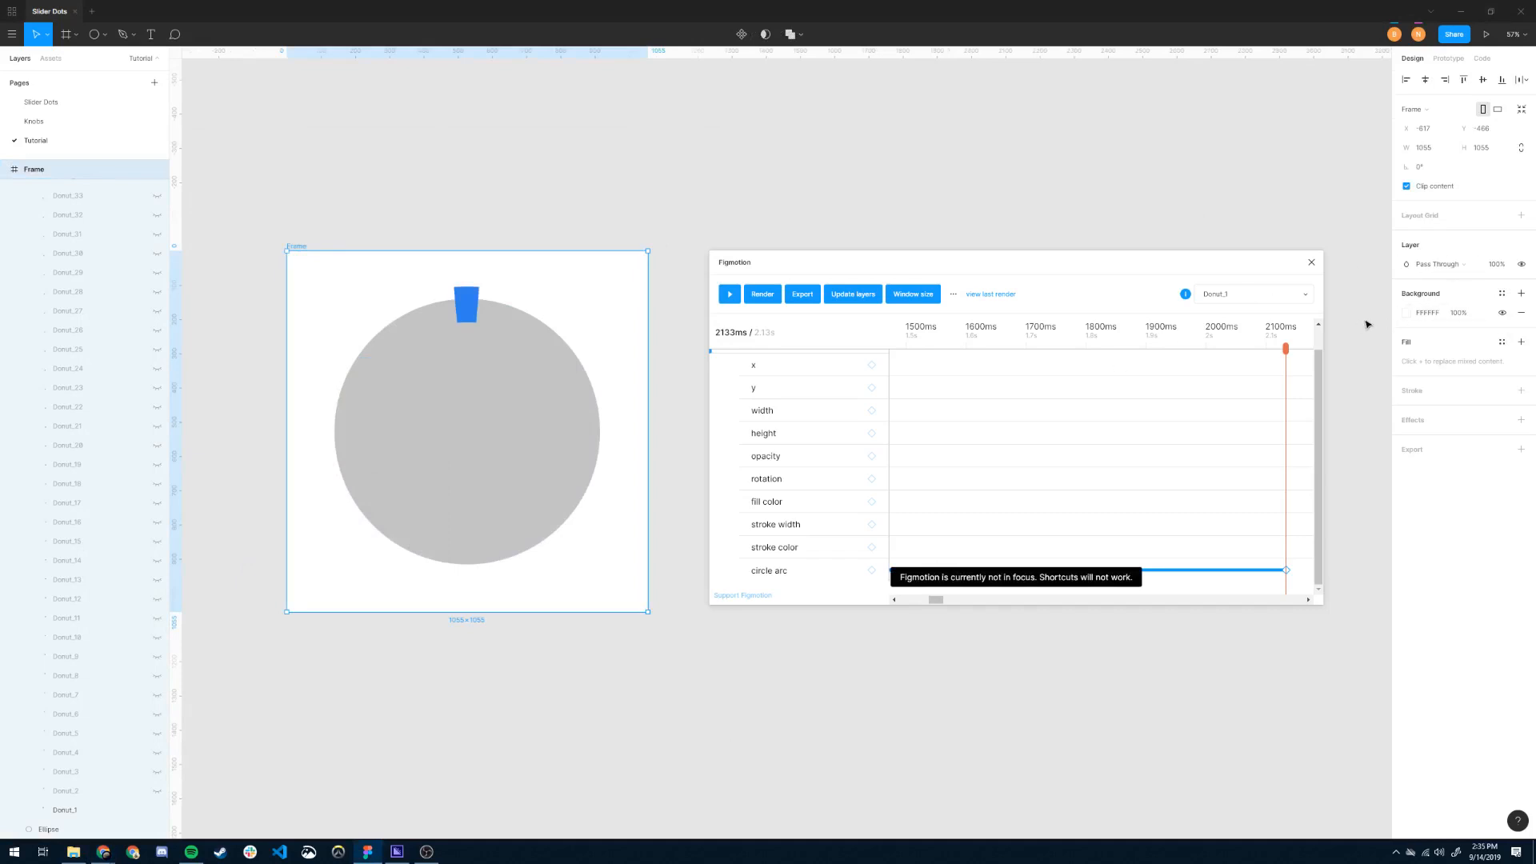
{"action": "left_click", "coordinate": [1503, 312]}
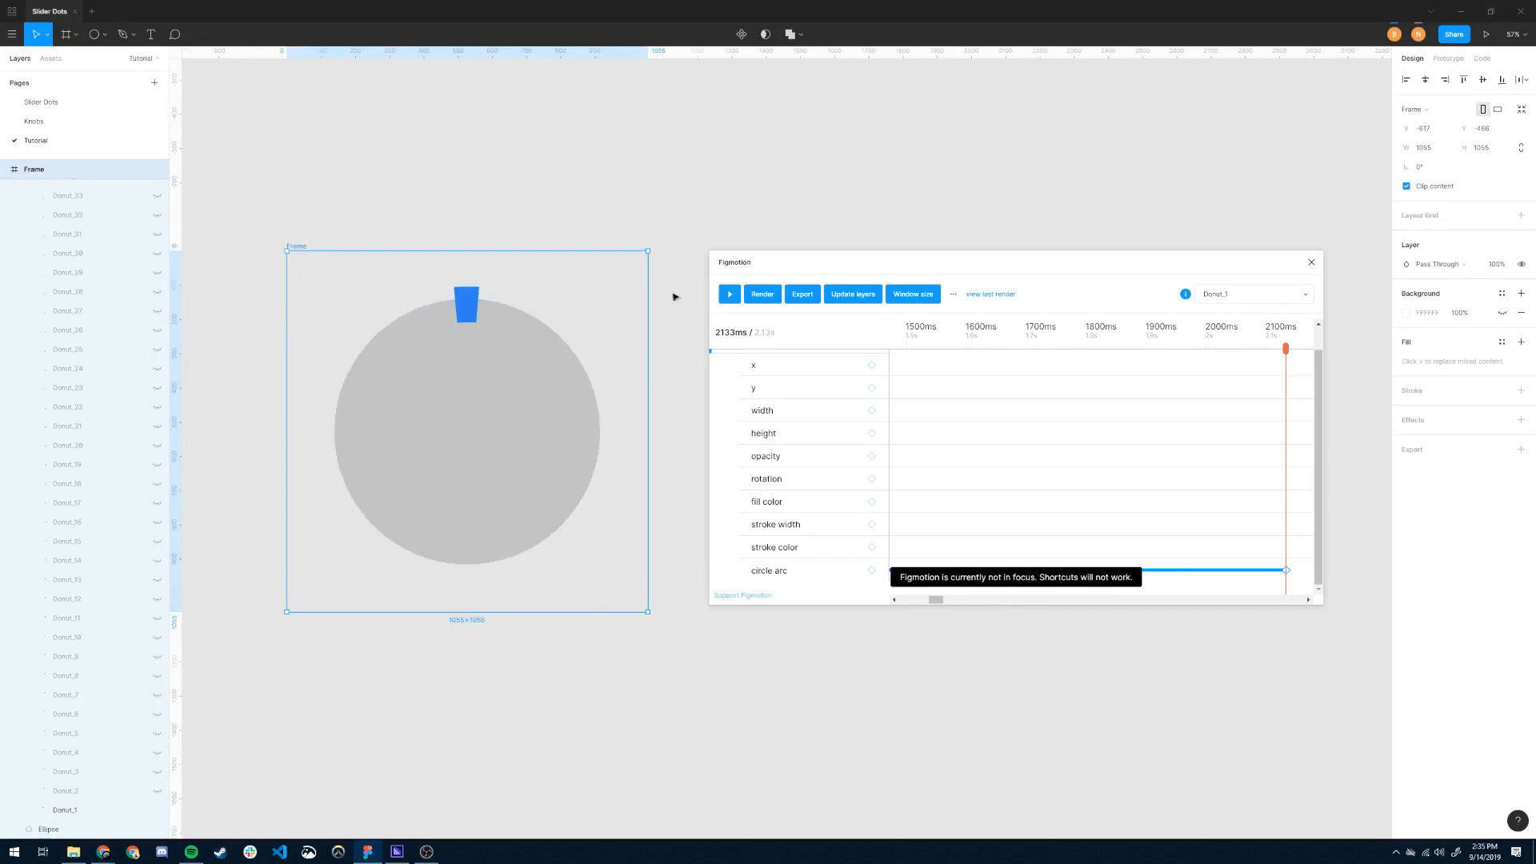
{"action": "left_click", "coordinate": [756, 298]}
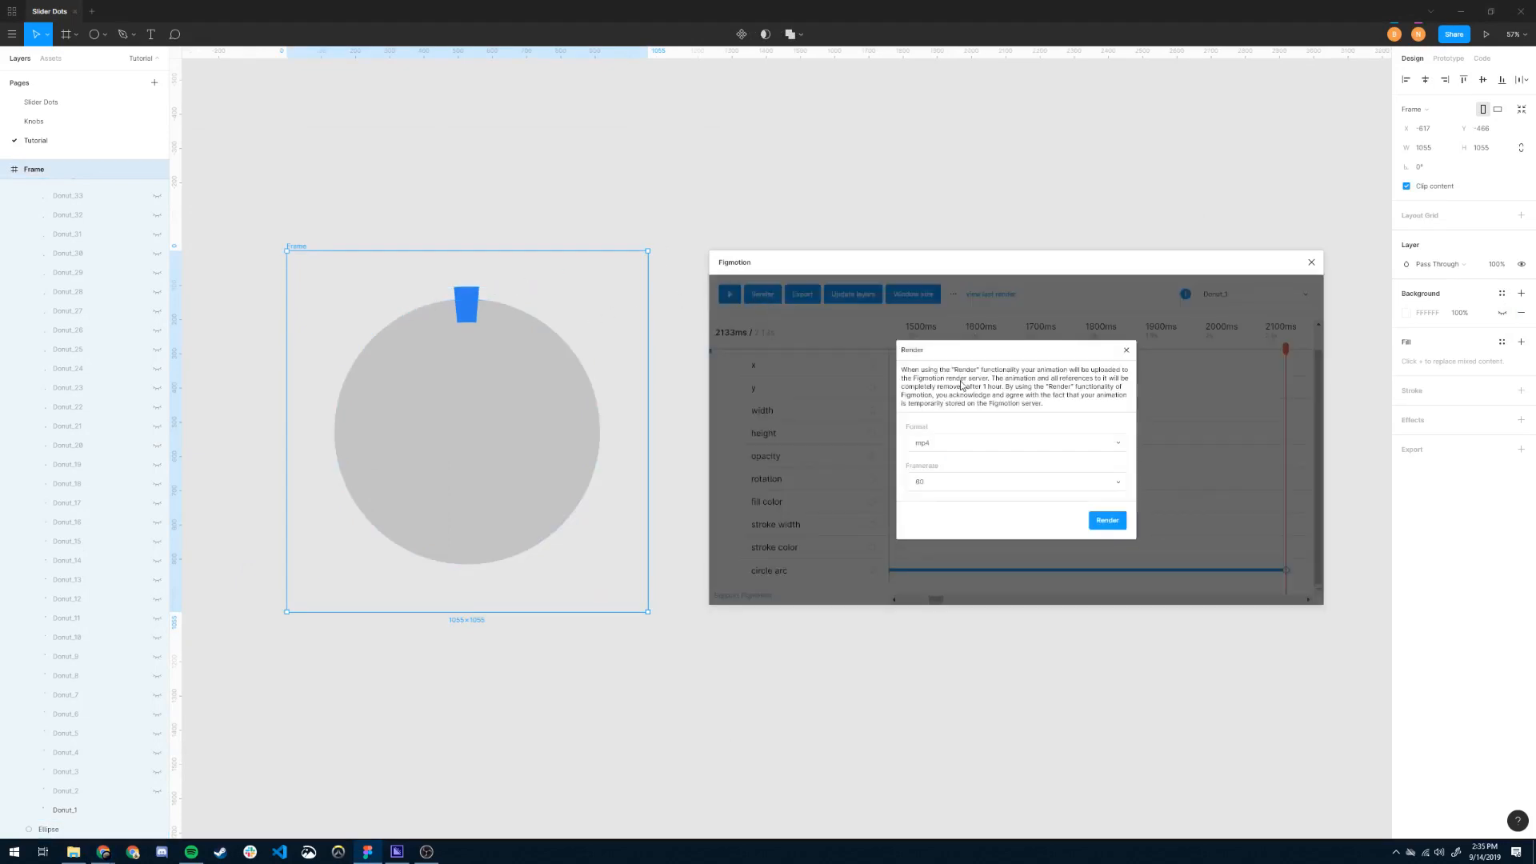
{"action": "left_click", "coordinate": [1107, 520]}
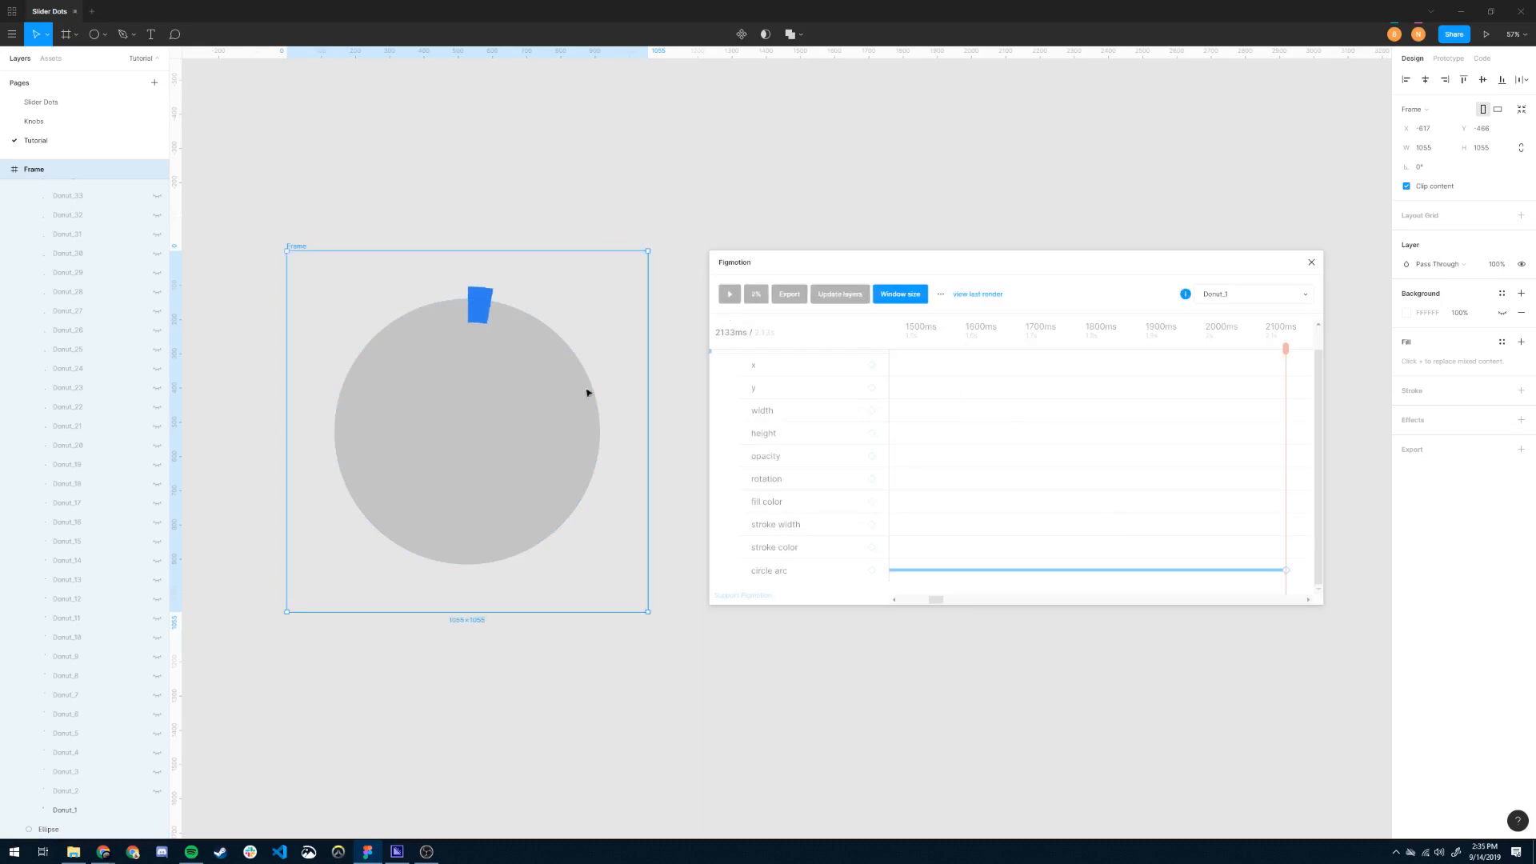
Return to the knob-sprites folder and look through the exported PNG frames up to knob-frame128.png.
{"action": "left_click", "coordinate": [397, 851]}
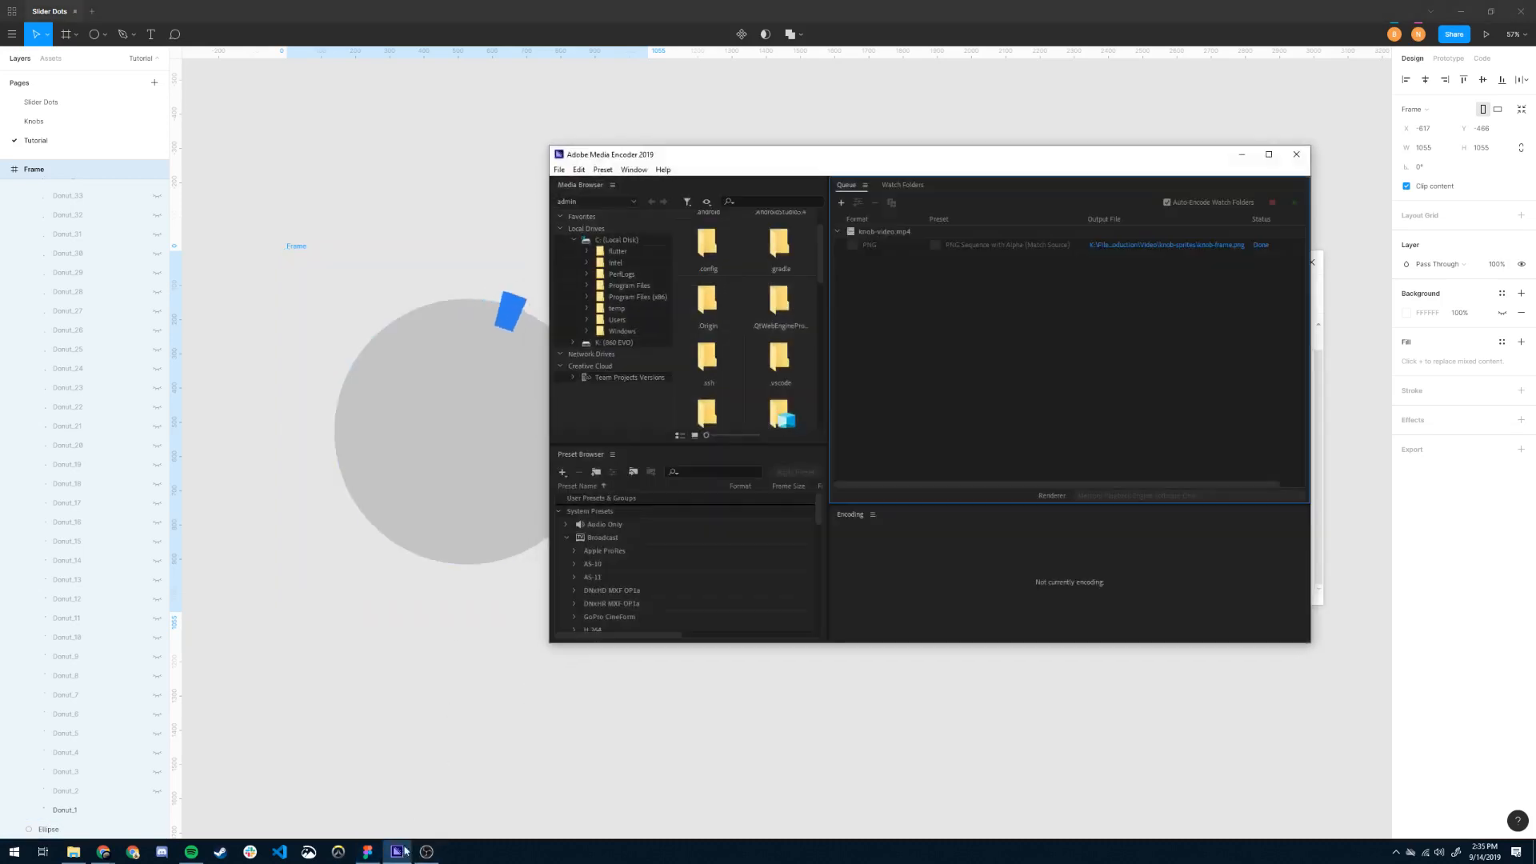
{"action": "left_click", "coordinate": [73, 852]}
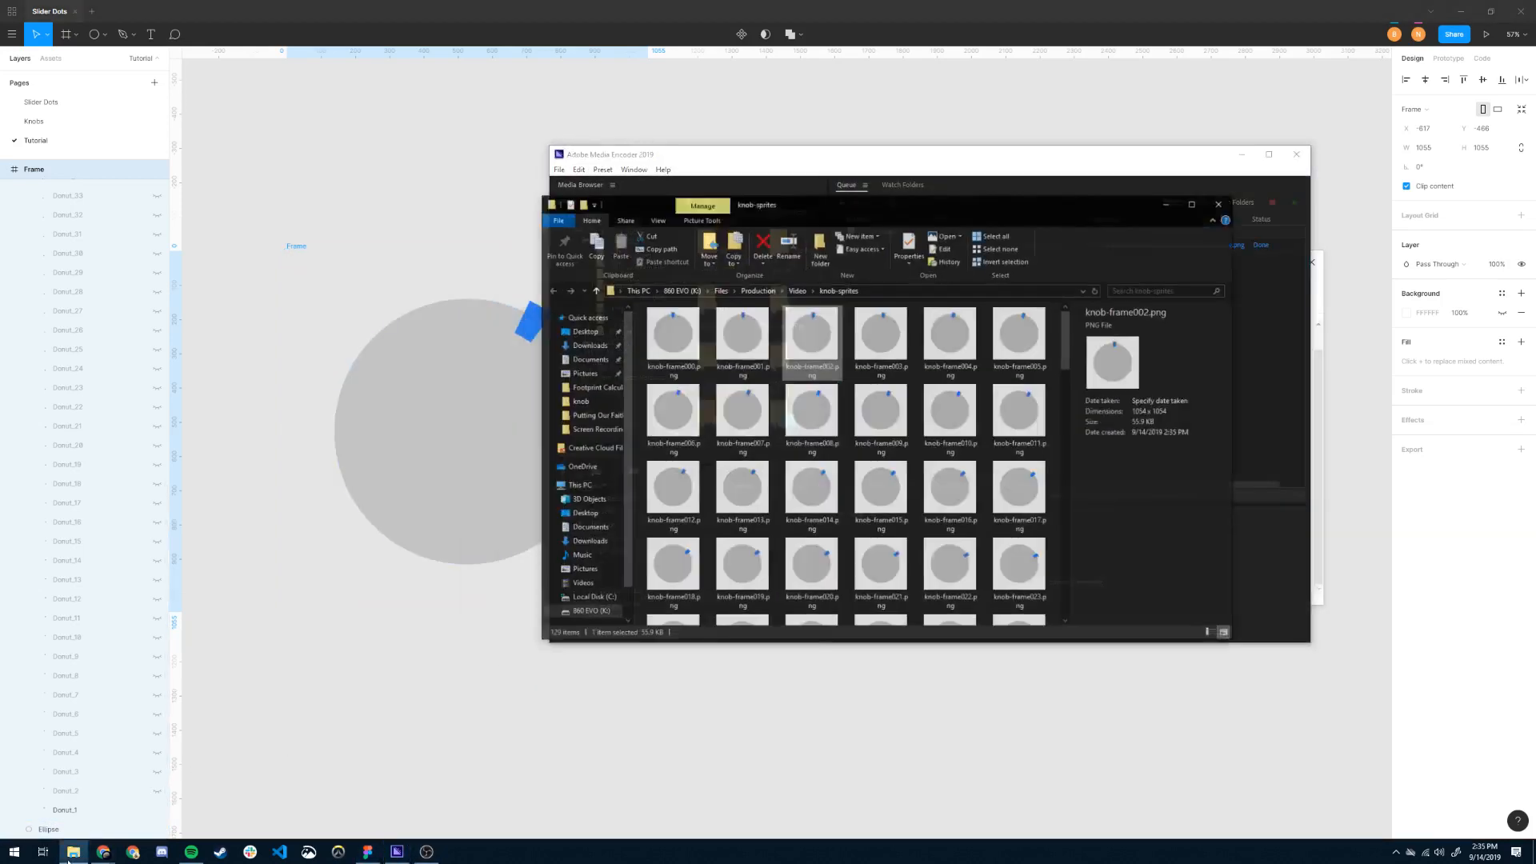
{"action": "scroll", "coordinate": [838, 376], "scroll_direction": "down", "scroll_amount": 15}
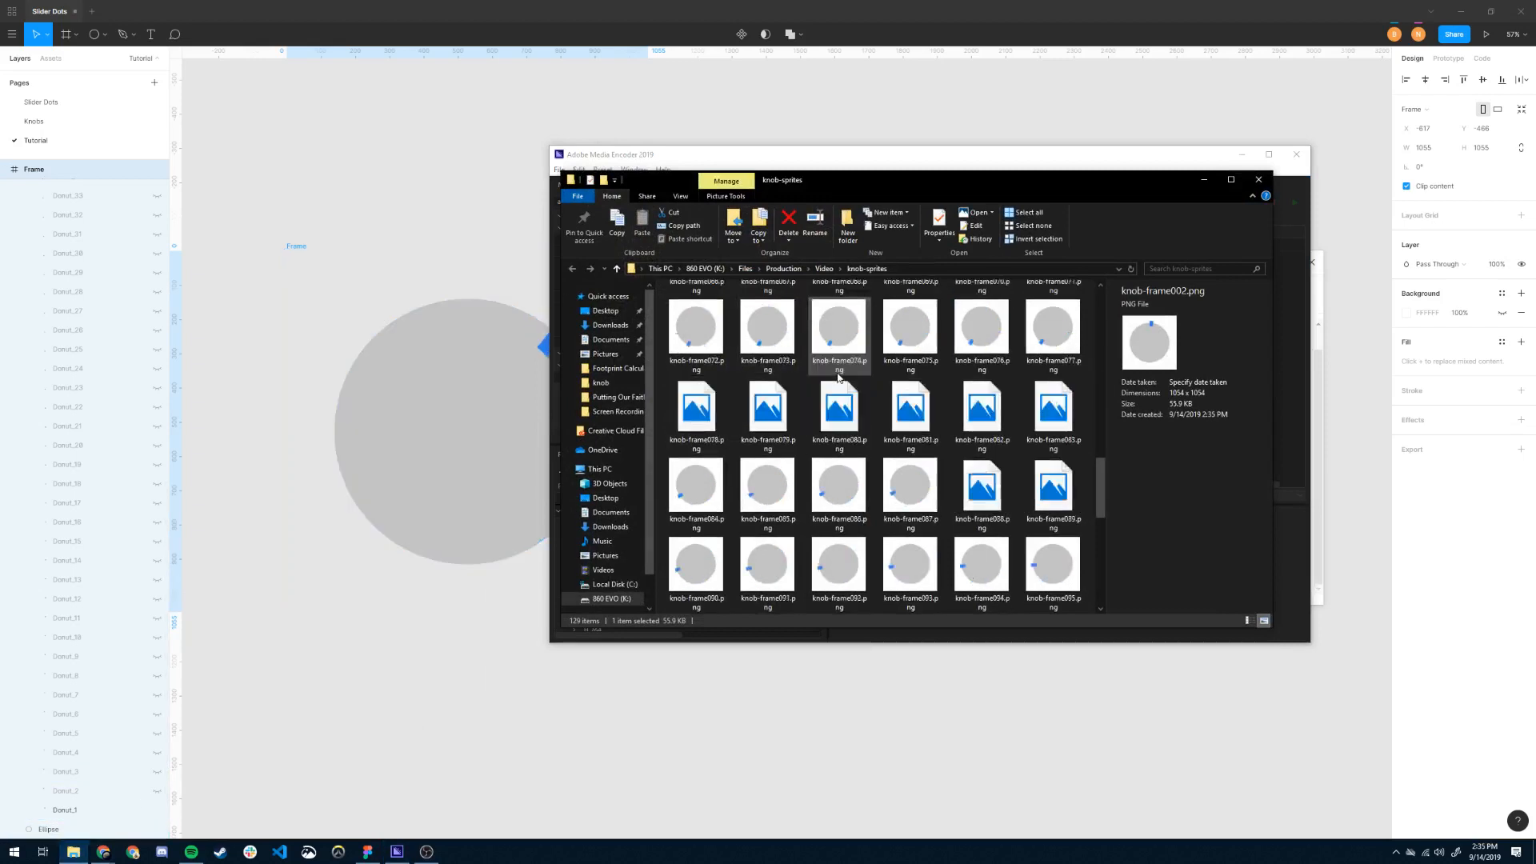
{"action": "left_click", "coordinate": [825, 555]}
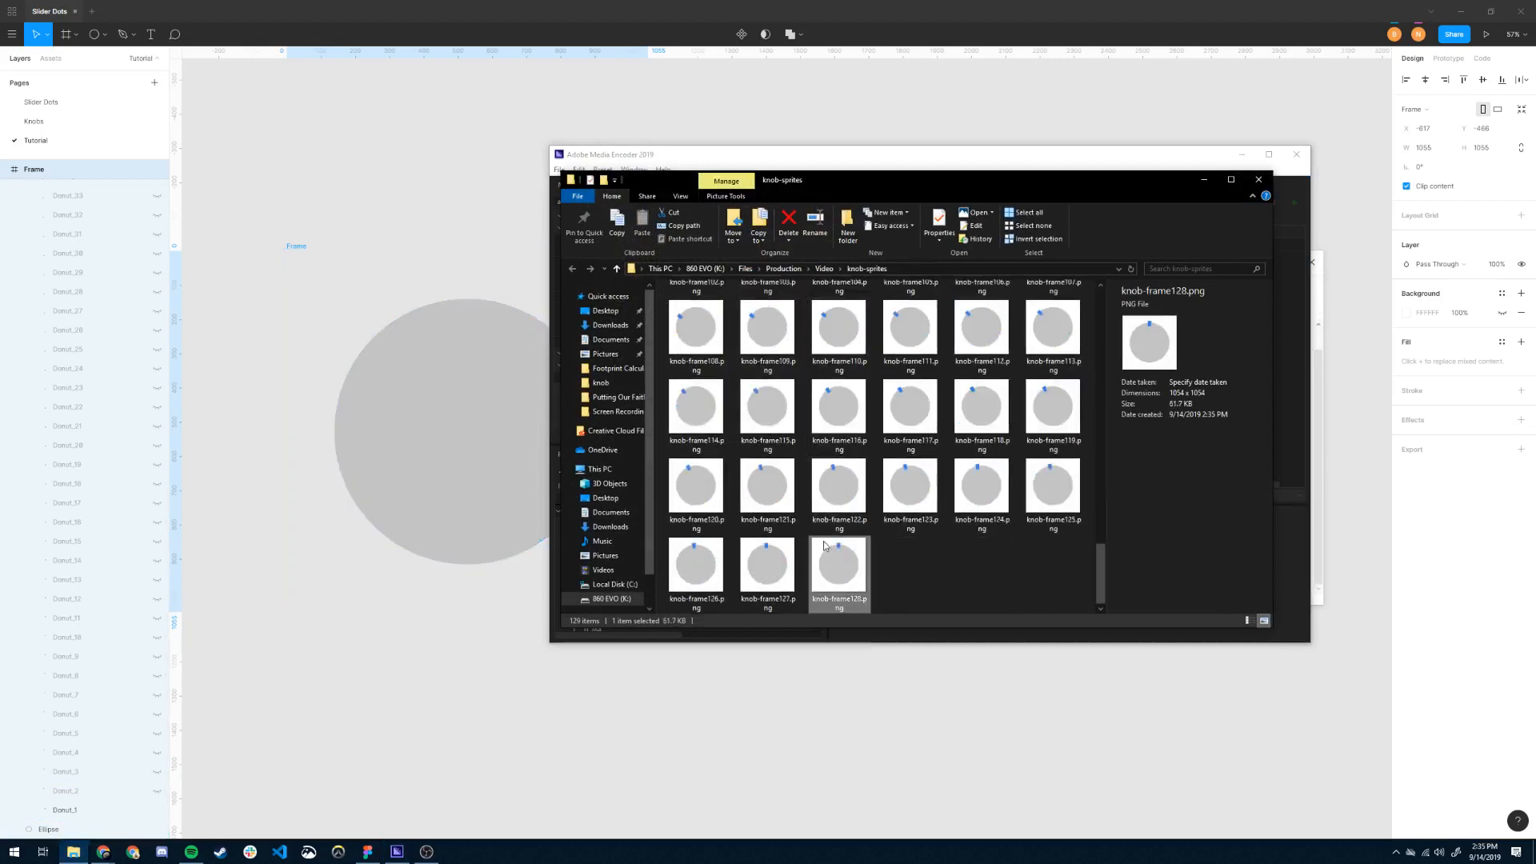
{"action": "scroll", "coordinate": [738, 398], "scroll_direction": "up", "scroll_amount": 8}
{"action": "key", "text": "ctrl+a"}
{"action": "key", "text": "Return"}
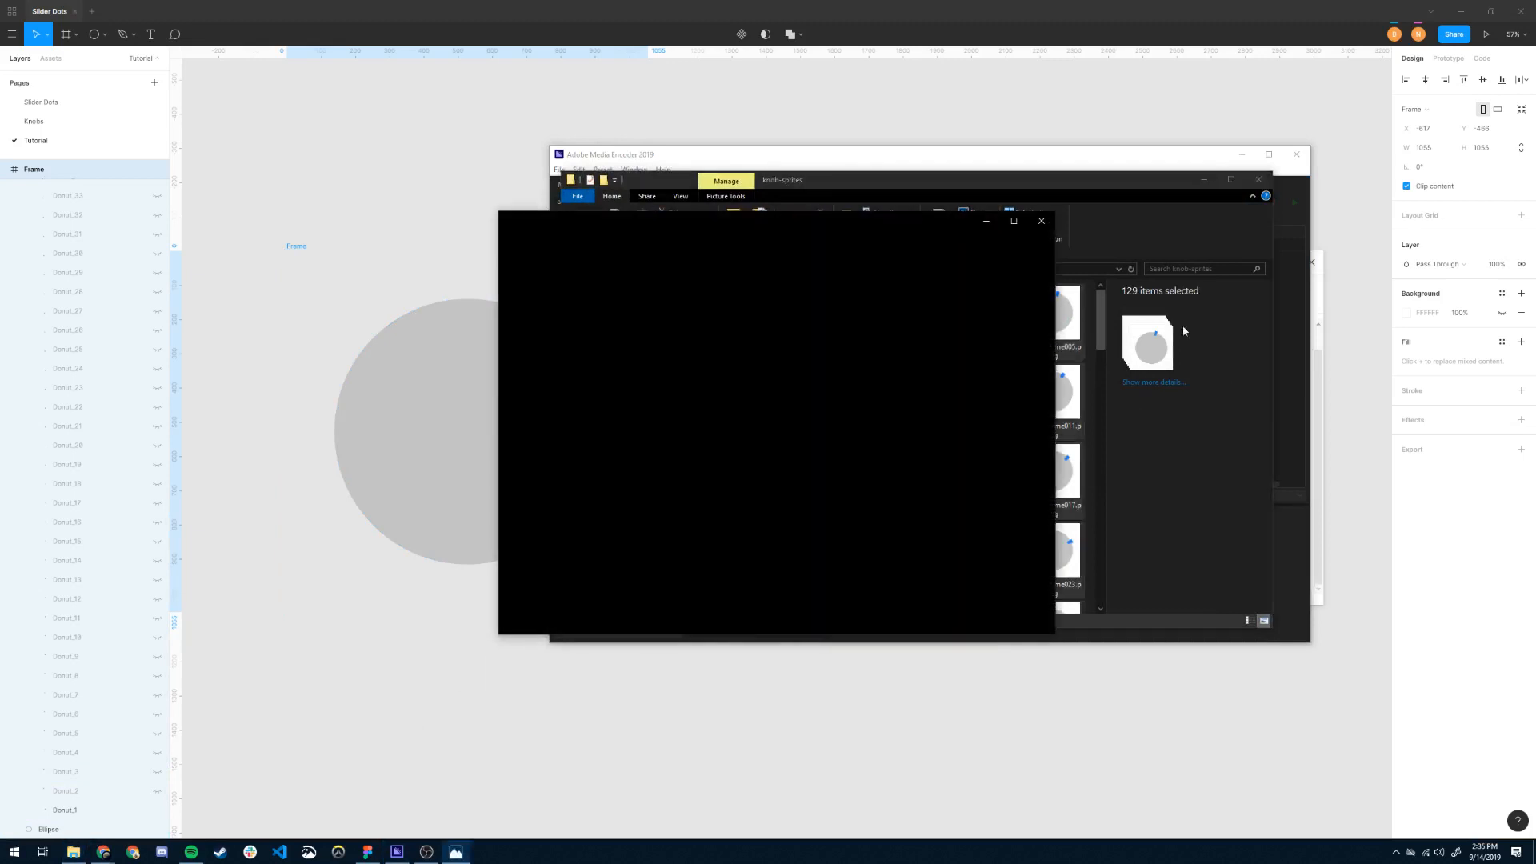
{"action": "left_click", "coordinate": [1050, 224]}
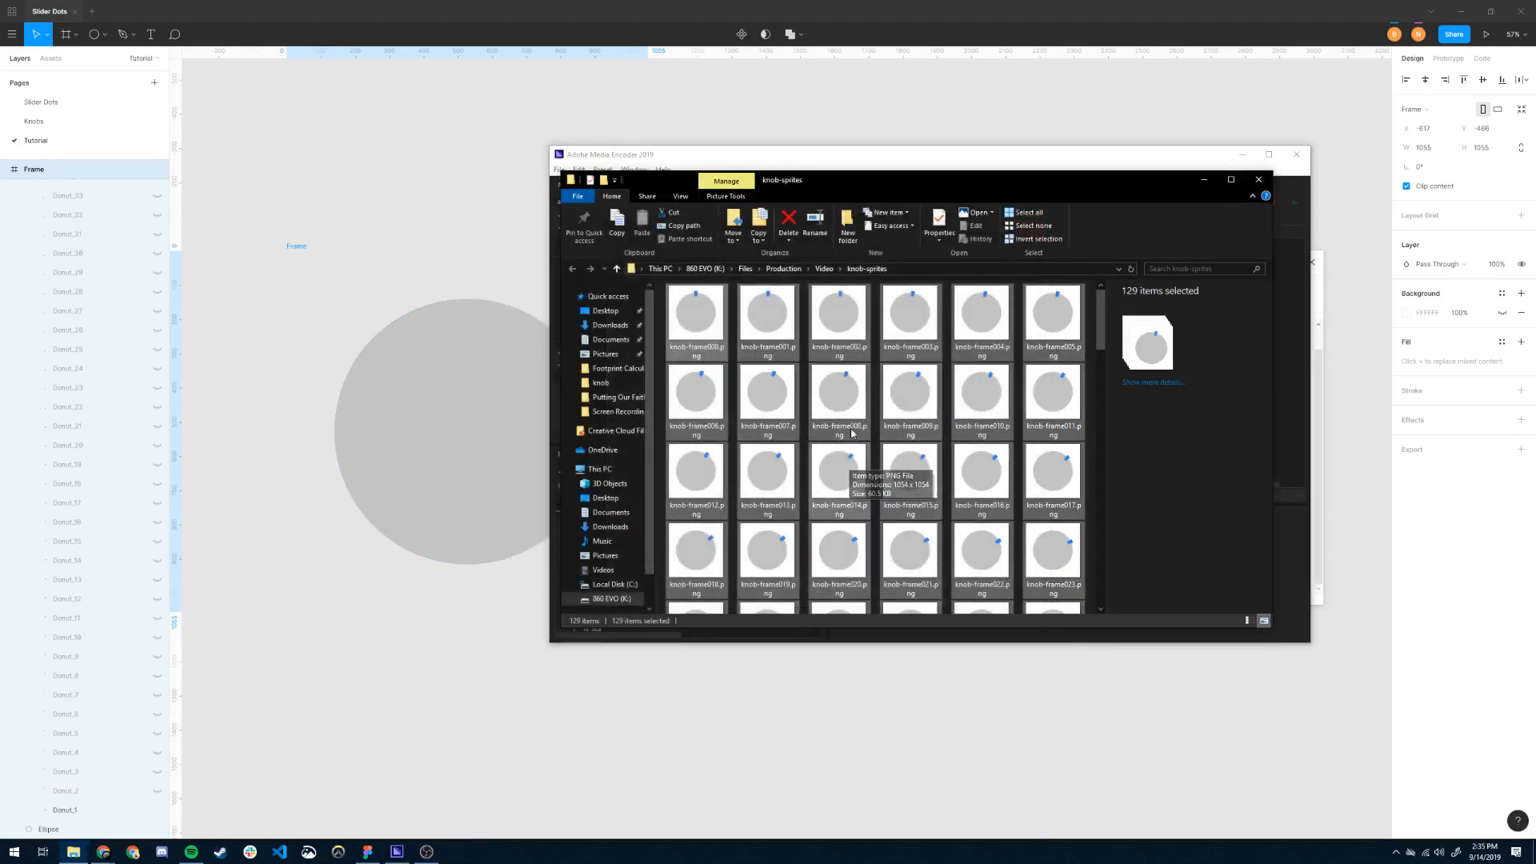
Compare knob-frame000.png with the last frame and delete the duplicate knob-frame128.png.
{"action": "left_click", "coordinate": [688, 325]}
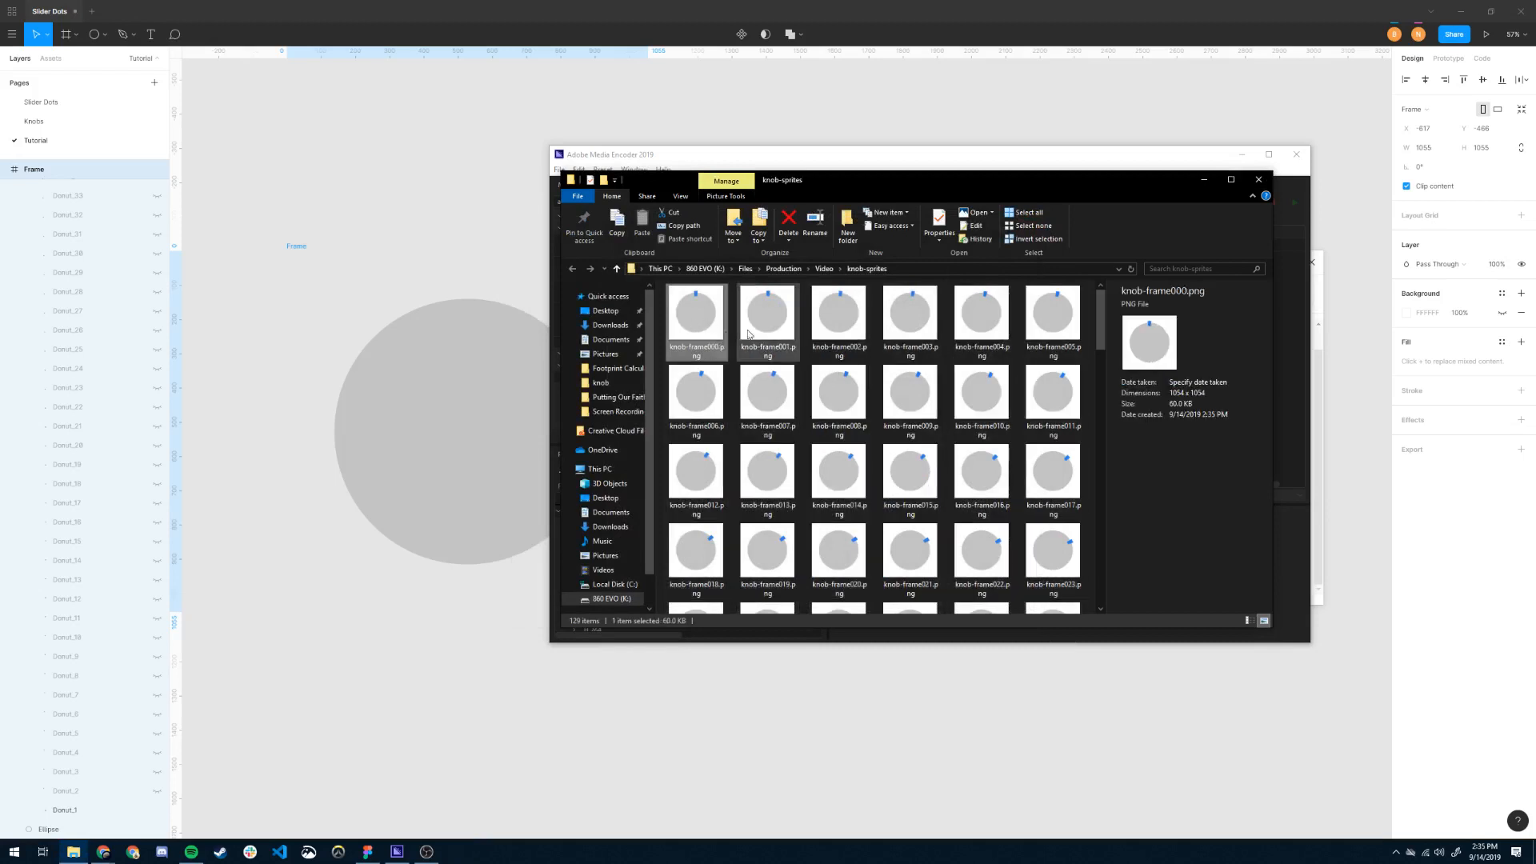
{"action": "scroll", "coordinate": [800, 480], "scroll_direction": "down", "scroll_amount": 10}
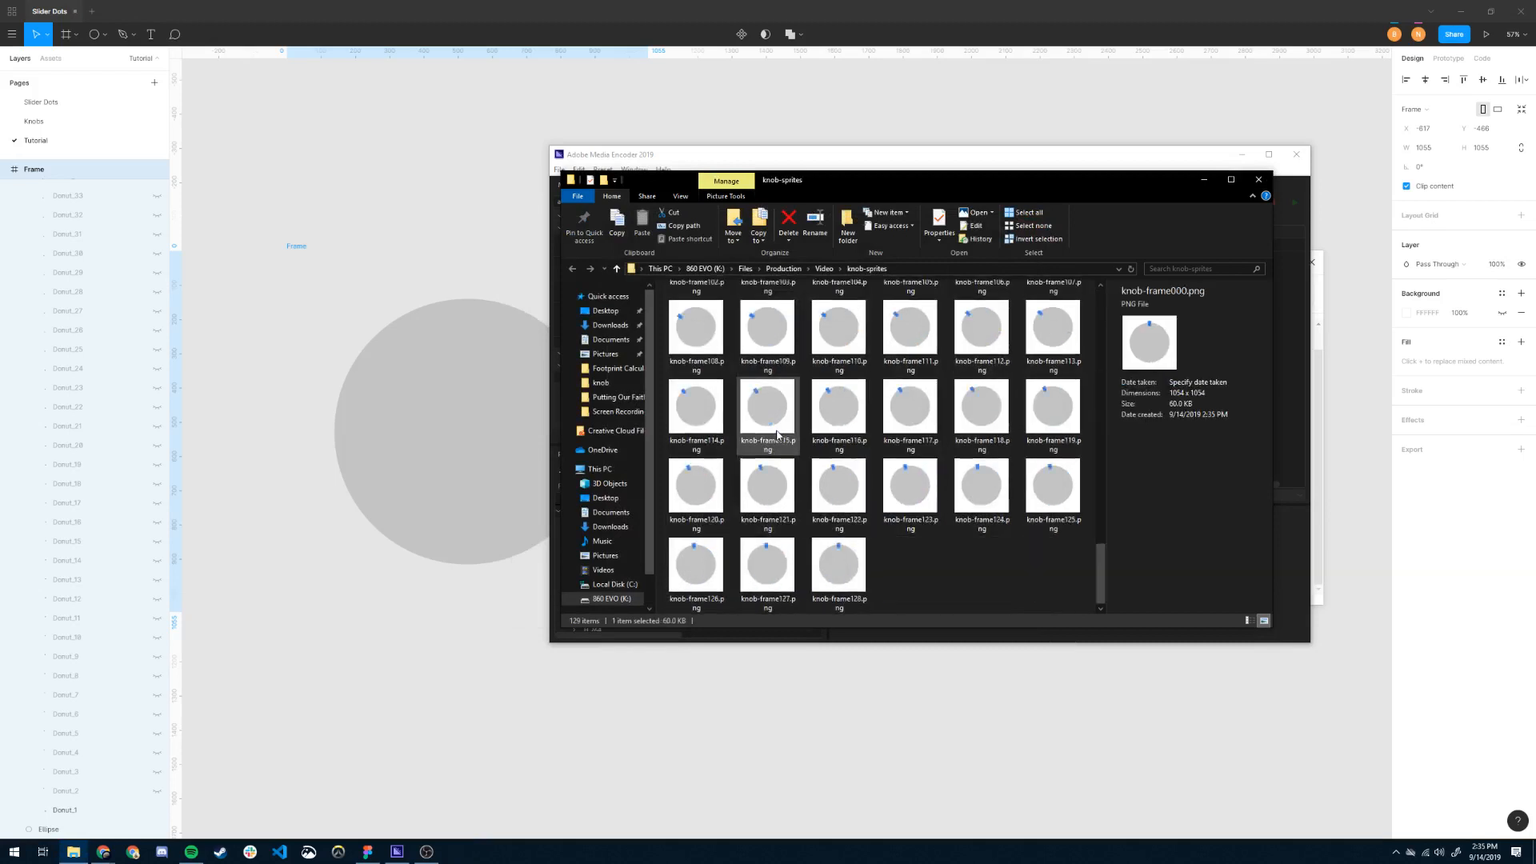
{"action": "left_click", "coordinate": [853, 574]}
{"action": "scroll", "coordinate": [861, 418], "scroll_direction": "up", "scroll_amount": 10}
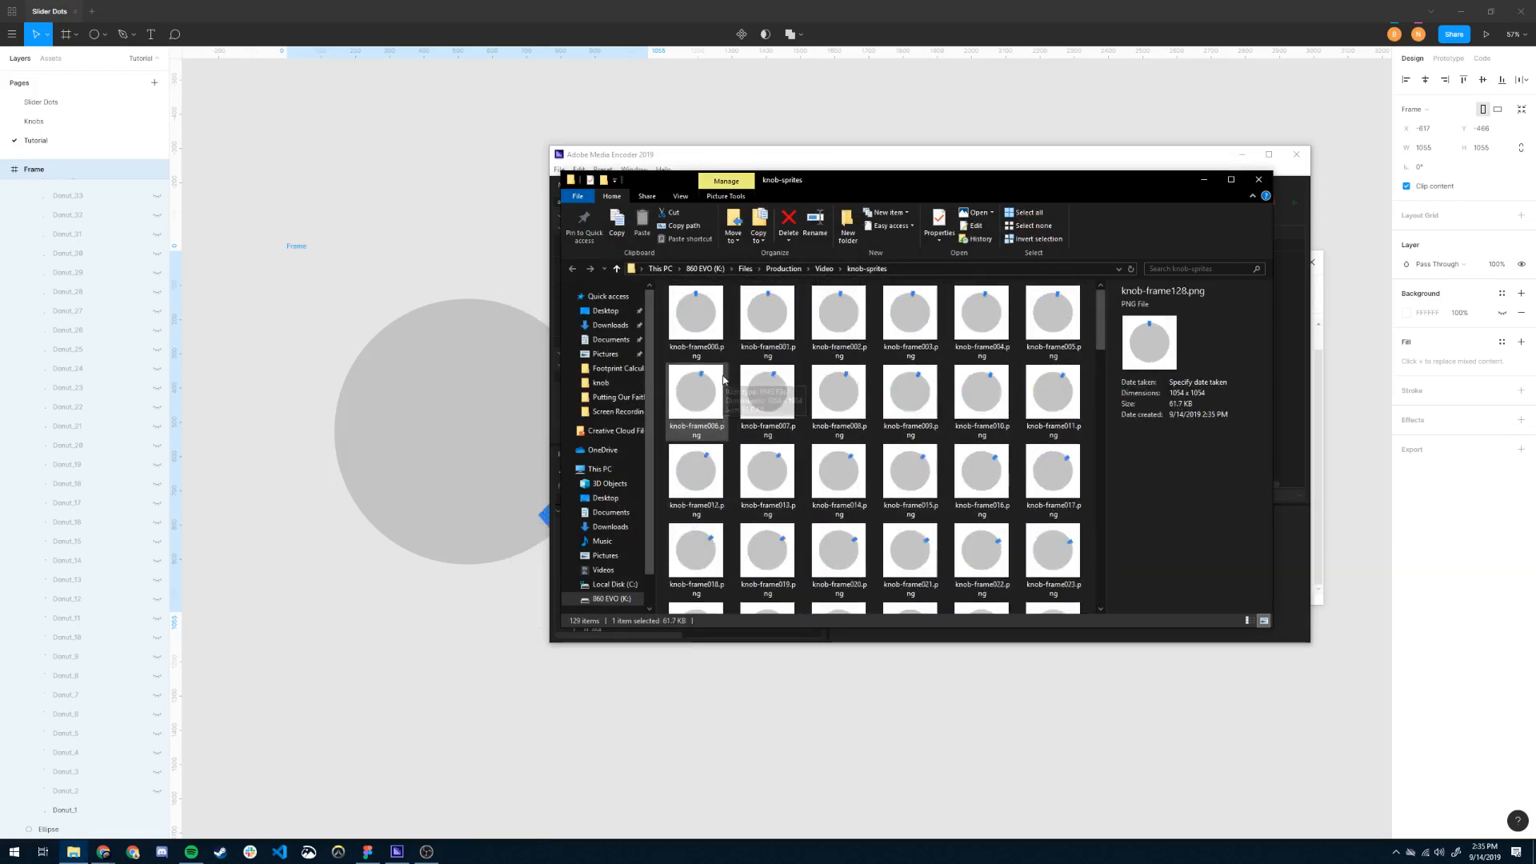
{"action": "left_click", "coordinate": [703, 331]}
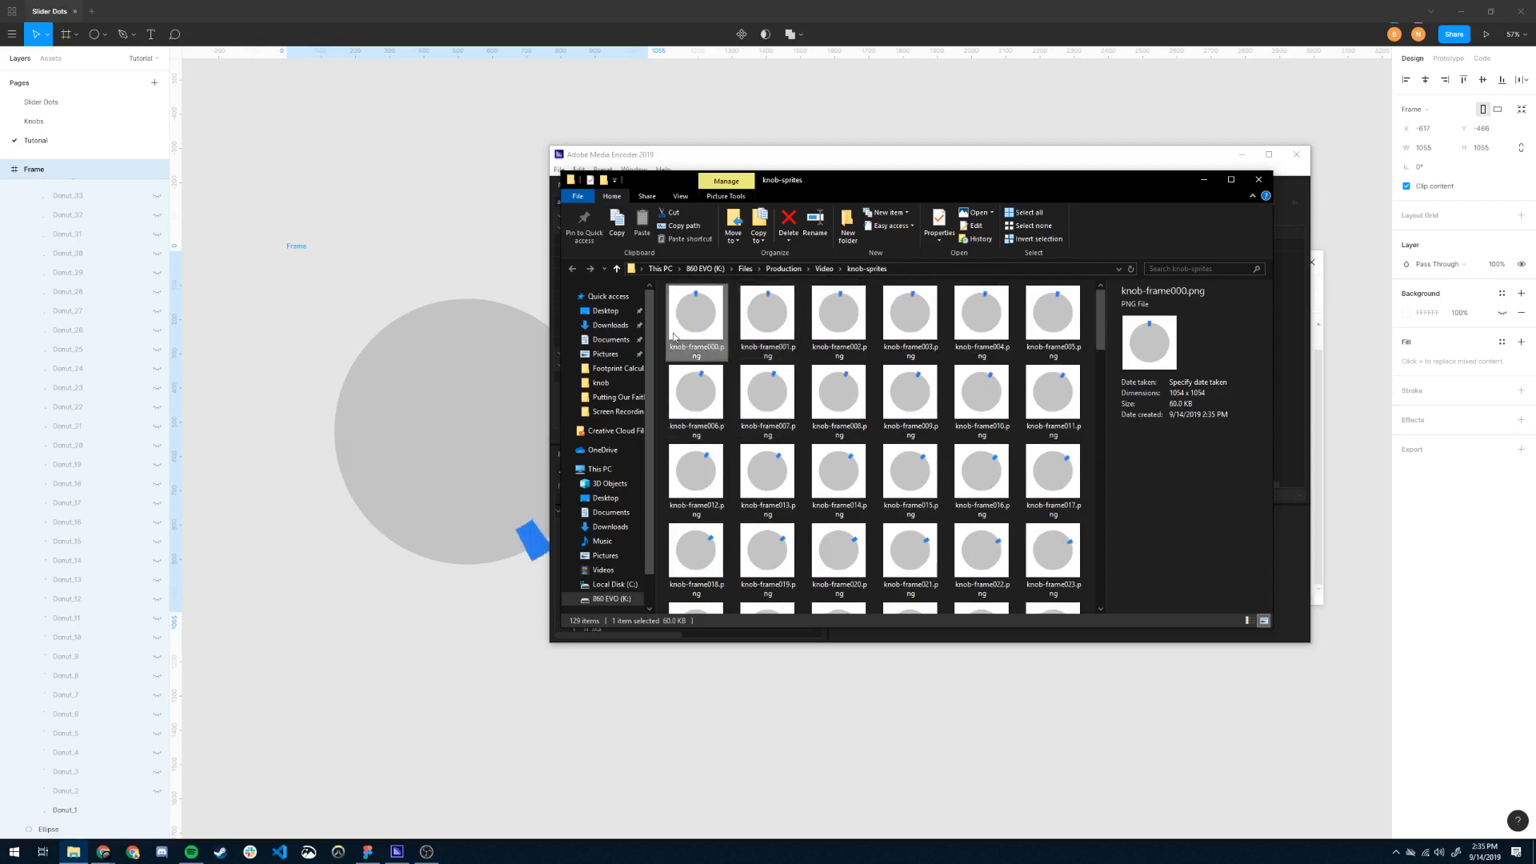
{"action": "scroll", "coordinate": [761, 389], "scroll_direction": "down", "scroll_amount": 10}
{"action": "left_click", "coordinate": [849, 573]}
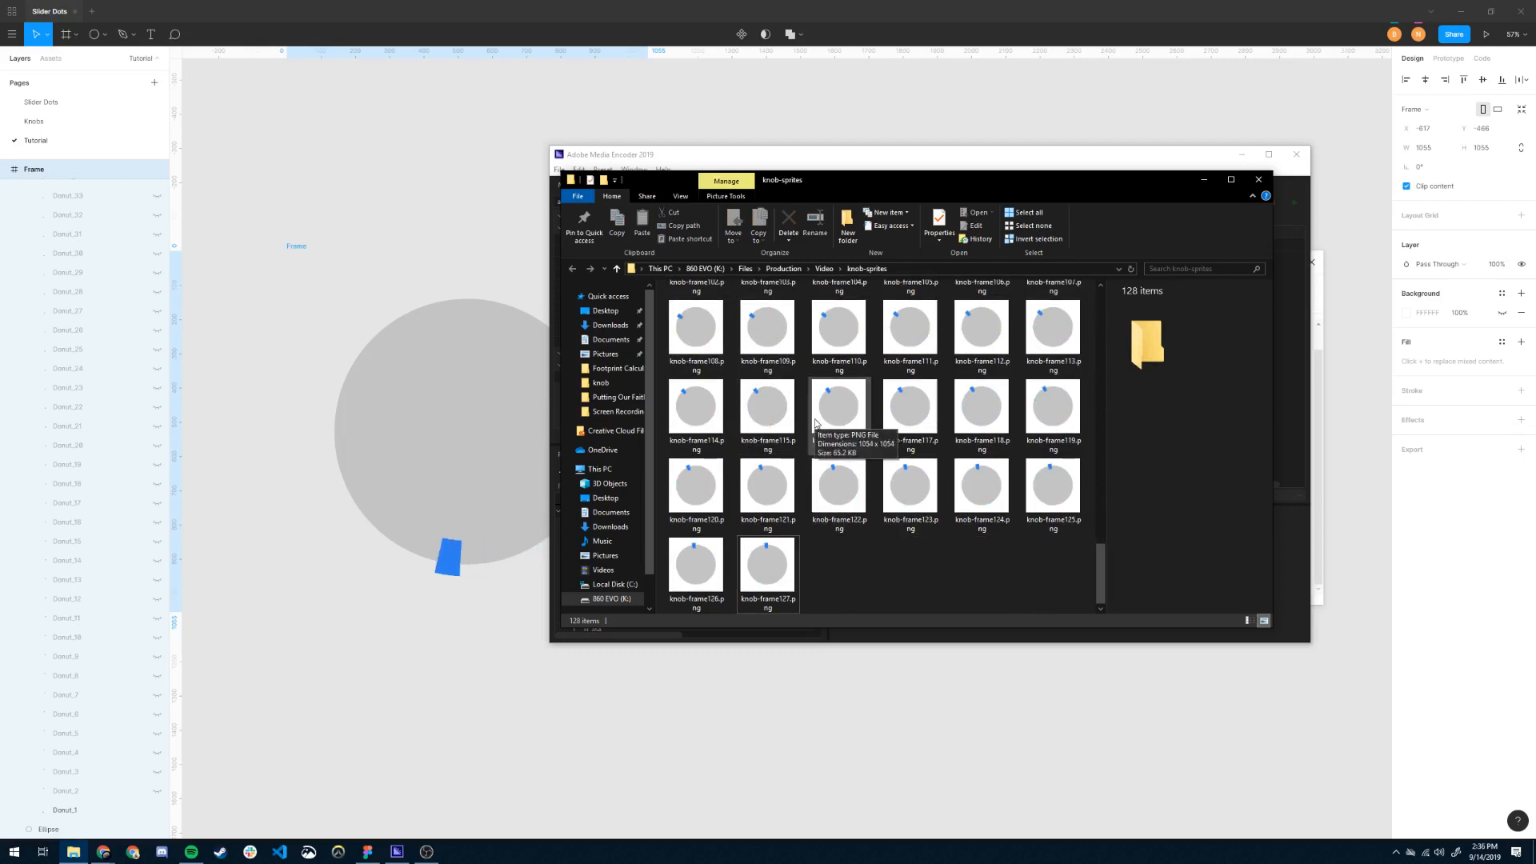
Open knob-frame000.png in the image viewer and step through the following frames to check the marker's rotation.
{"action": "scroll", "coordinate": [816, 423], "scroll_direction": "up", "scroll_amount": 15}
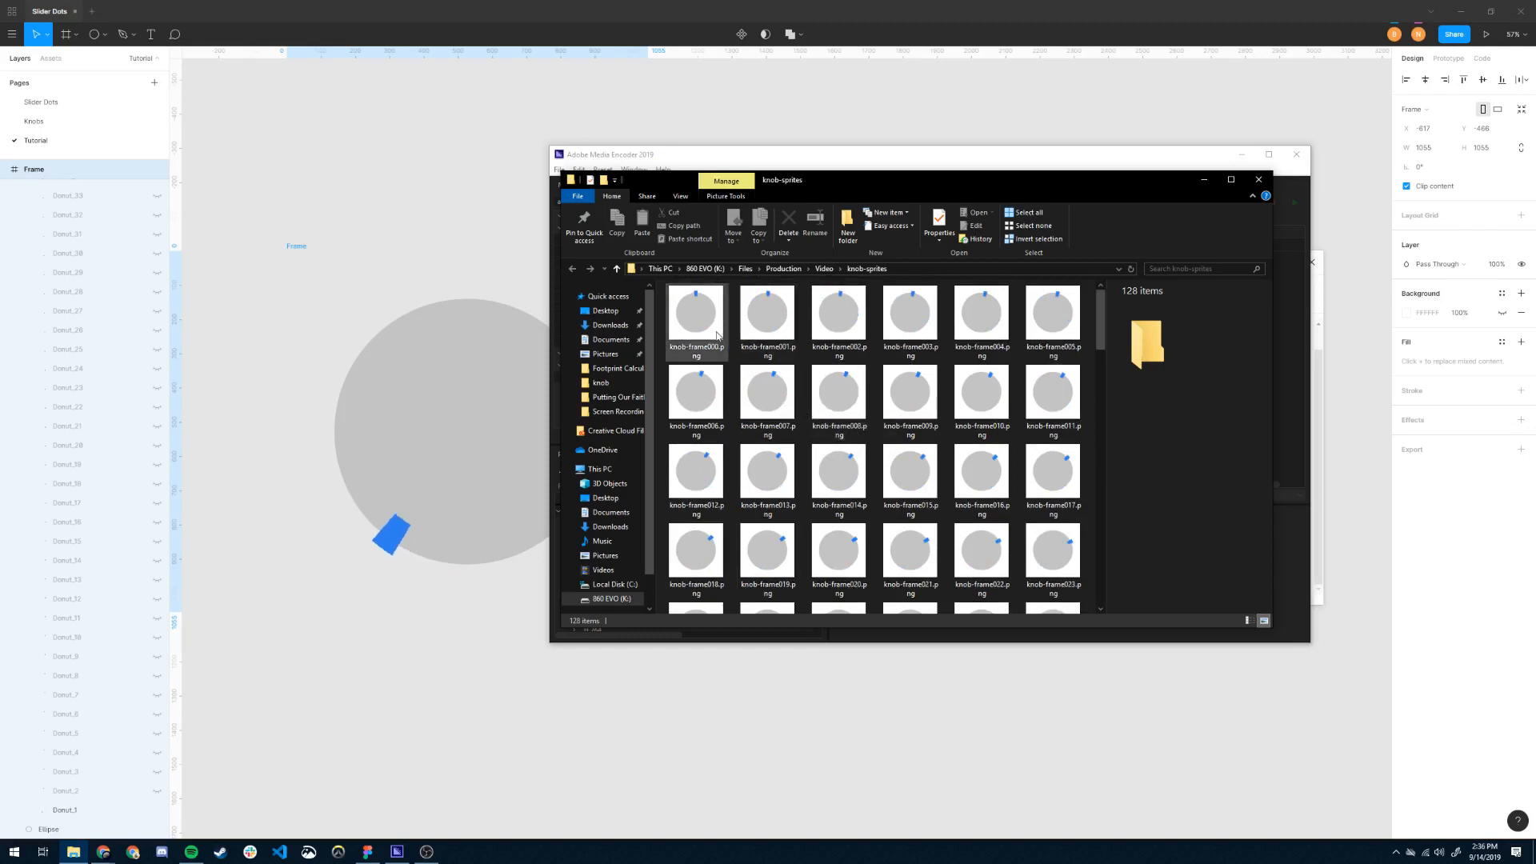
{"action": "left_click", "coordinate": [716, 336]}
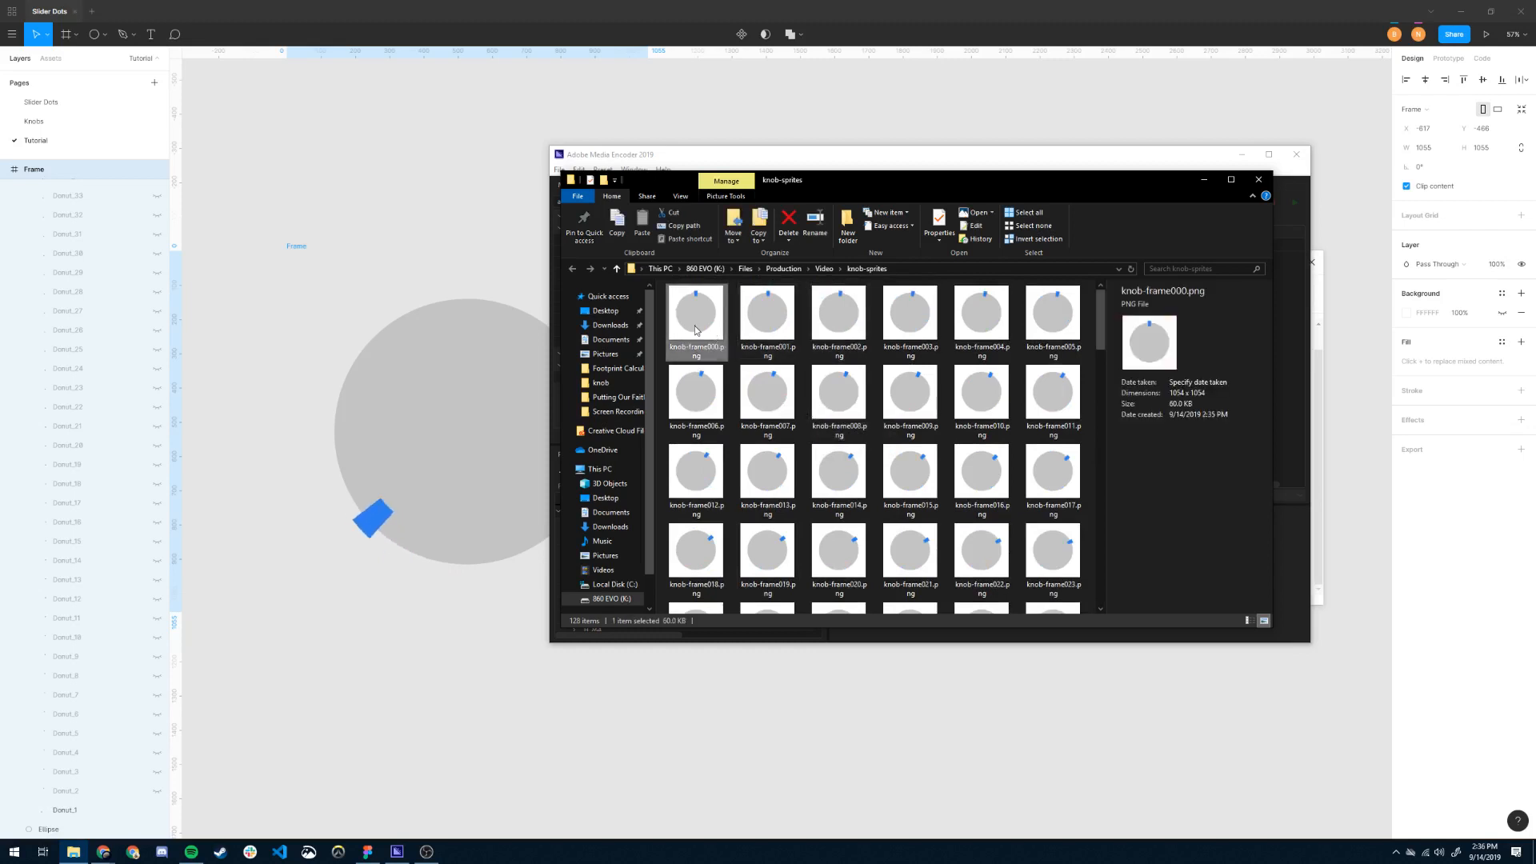
{"action": "double_click", "coordinate": [696, 330]}
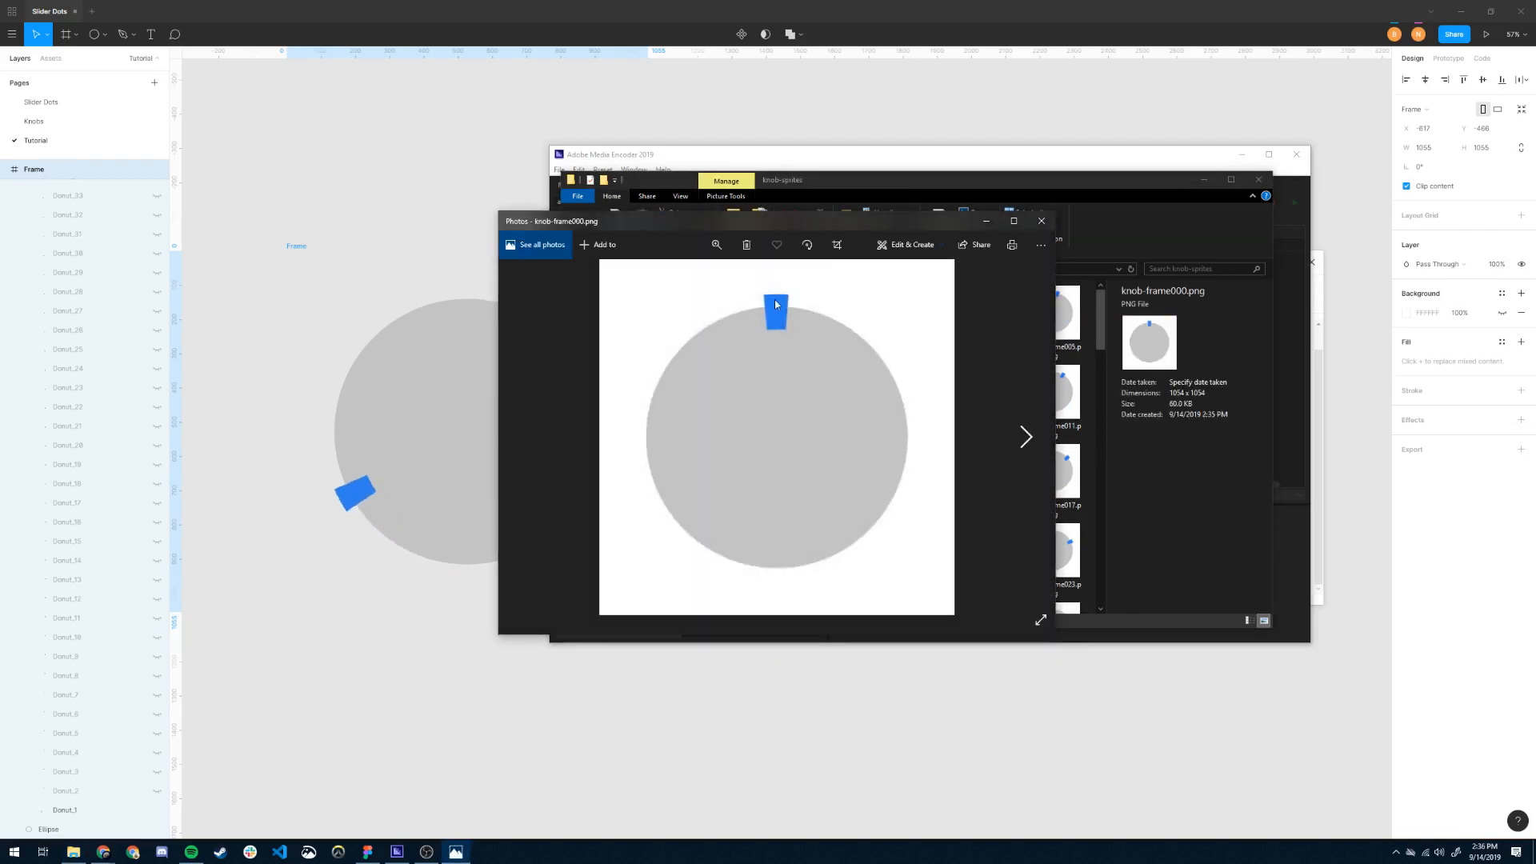
{"action": "left_click", "coordinate": [1026, 438]}
{"action": "left_click", "coordinate": [1027, 437]}
{"action": "left_click", "coordinate": [1026, 438]}
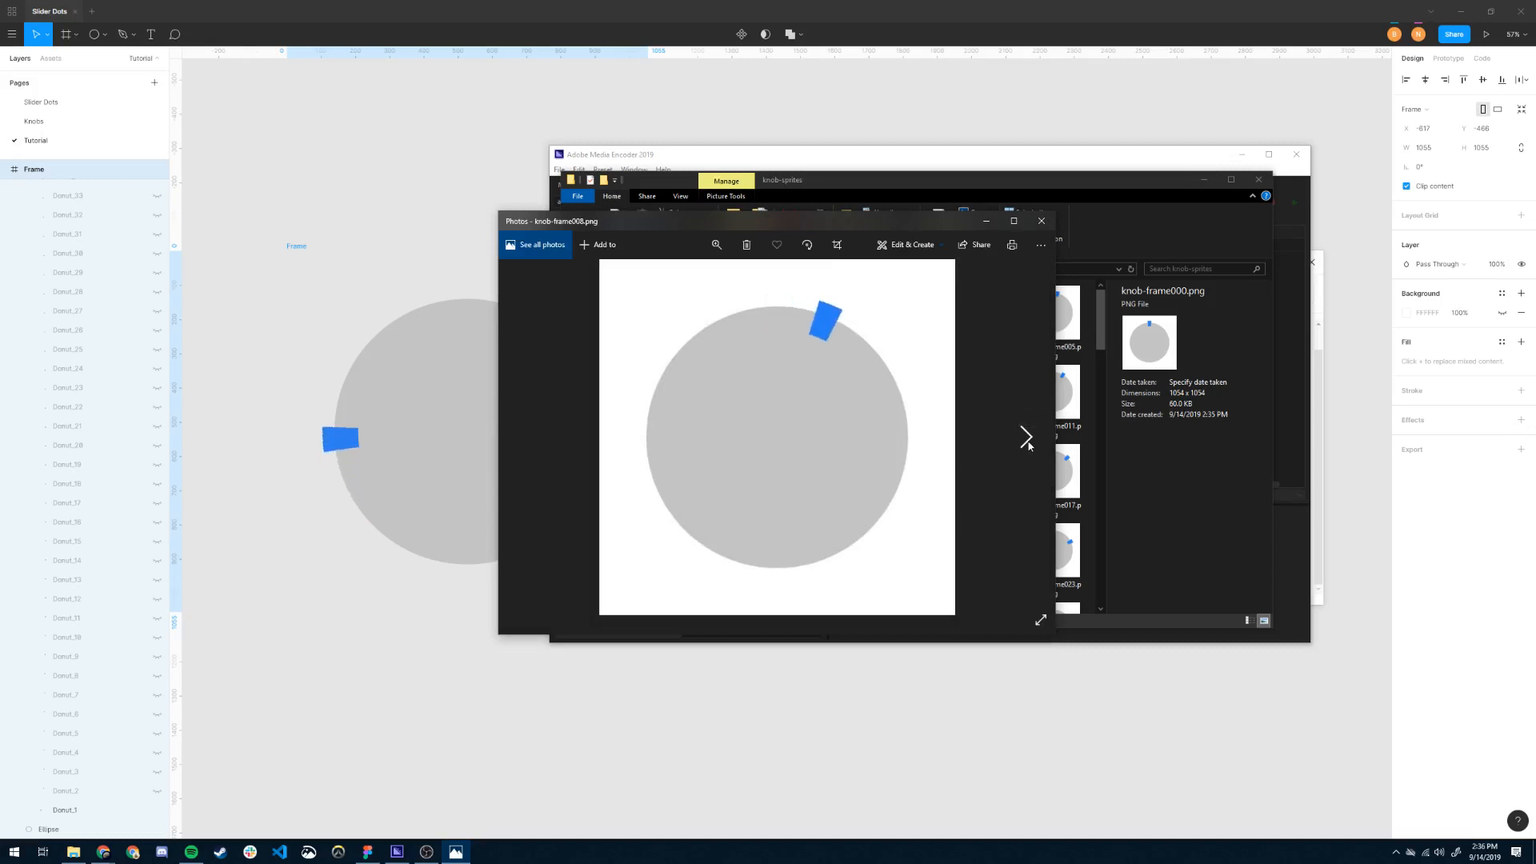
{"action": "left_click", "coordinate": [1026, 438]}
{"action": "left_click", "coordinate": [1041, 221]}
View the last remaining frame, knob-frame127.png, to check the marker's end position.
{"action": "scroll", "coordinate": [970, 462], "scroll_direction": "down", "scroll_amount": 5}
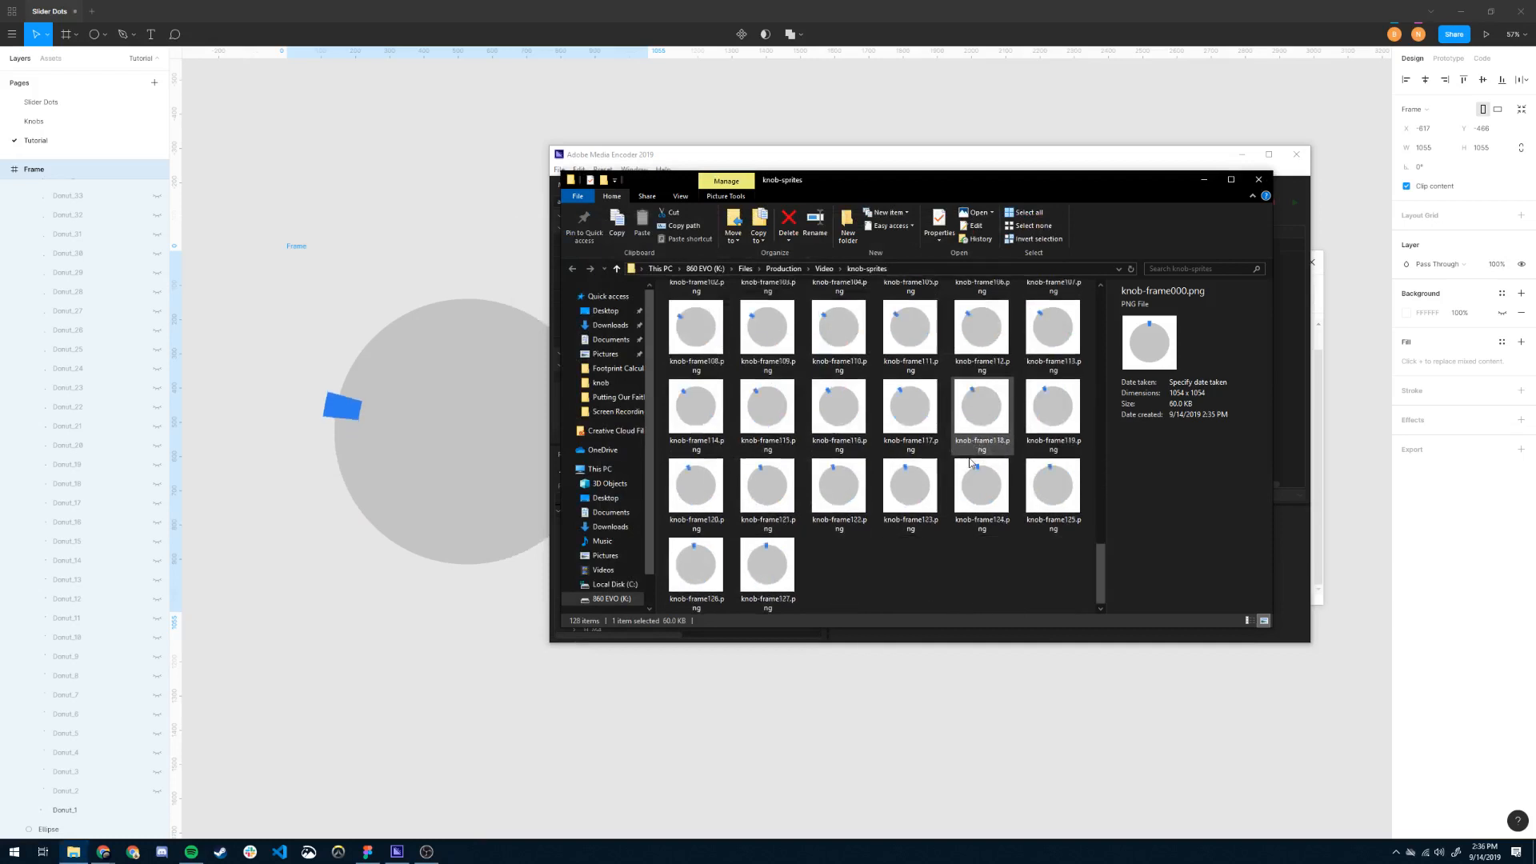
{"action": "double_click", "coordinate": [767, 566]}
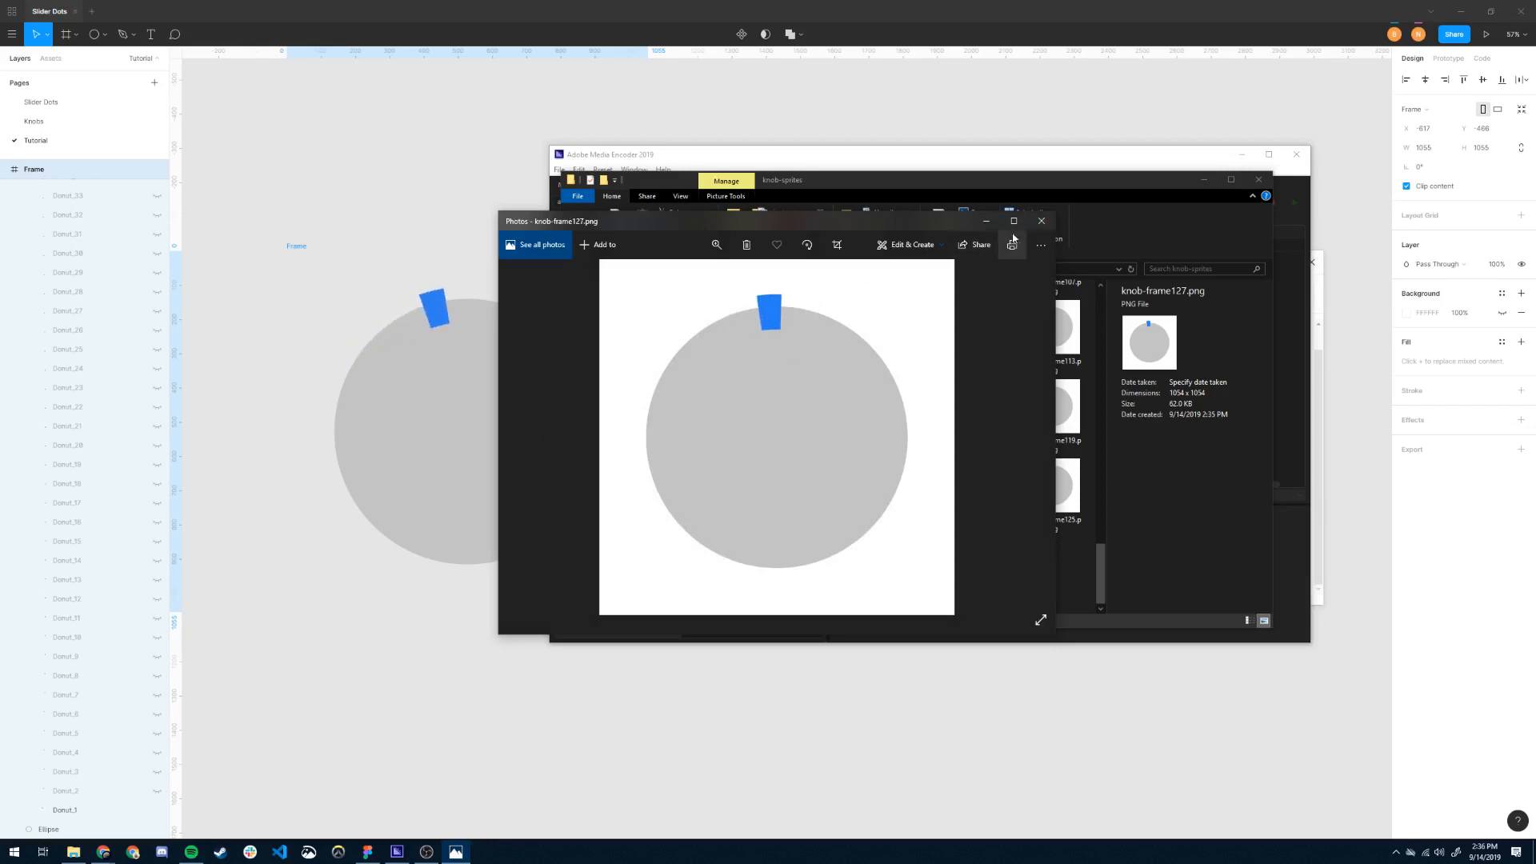
{"action": "left_click", "coordinate": [1035, 228]}
Select the whole frame range from knob-frame000.png to knob-frame127.png and review the set.
{"action": "scroll", "coordinate": [834, 435], "scroll_direction": "up", "scroll_amount": 15}
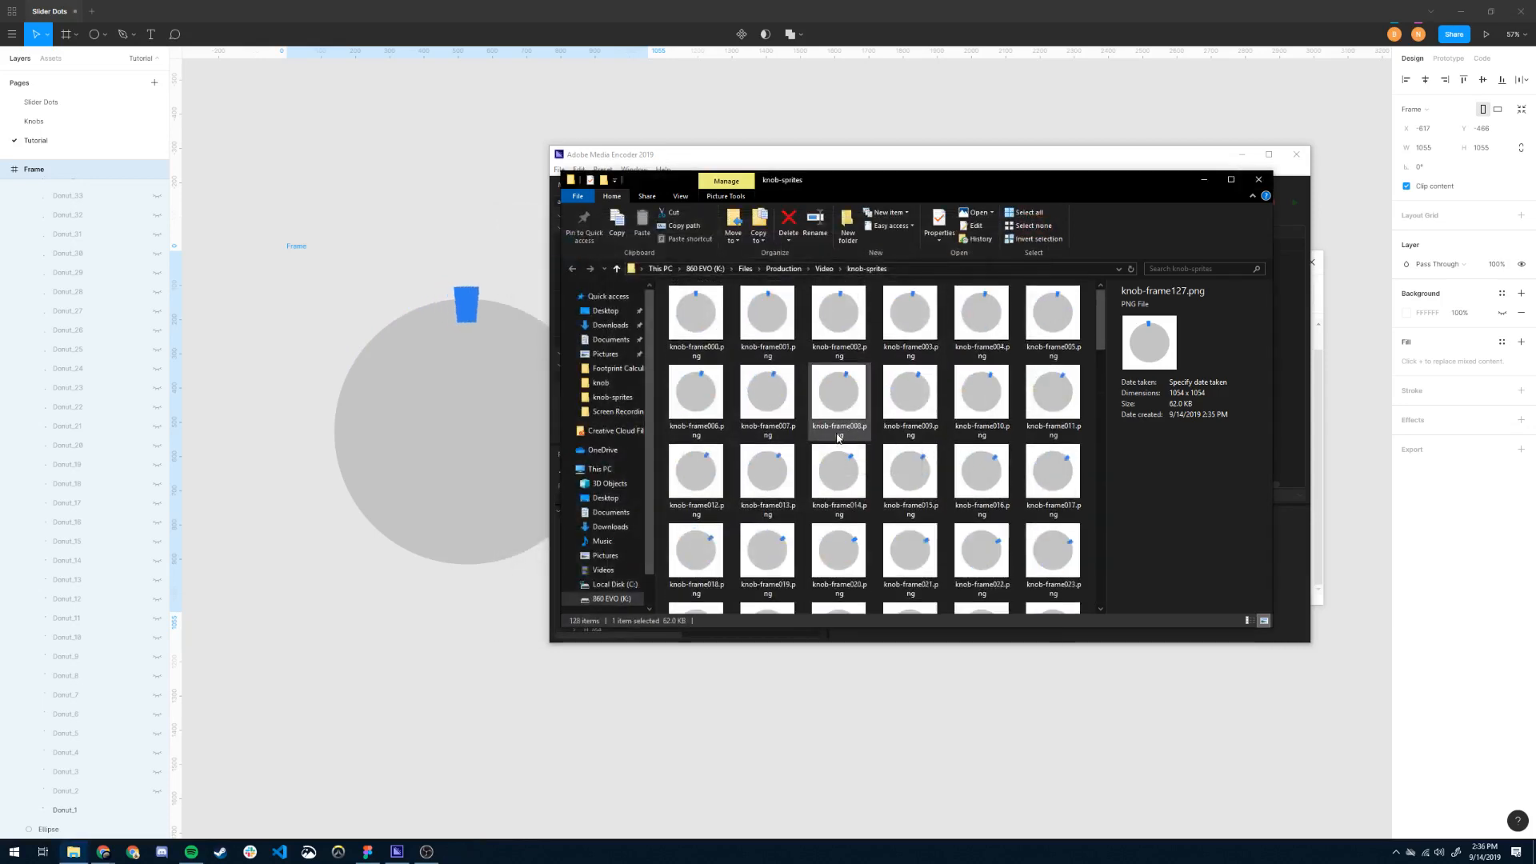
{"action": "left_click", "coordinate": [720, 300]}
{"action": "scroll", "coordinate": [742, 480], "scroll_direction": "down", "scroll_amount": 15}
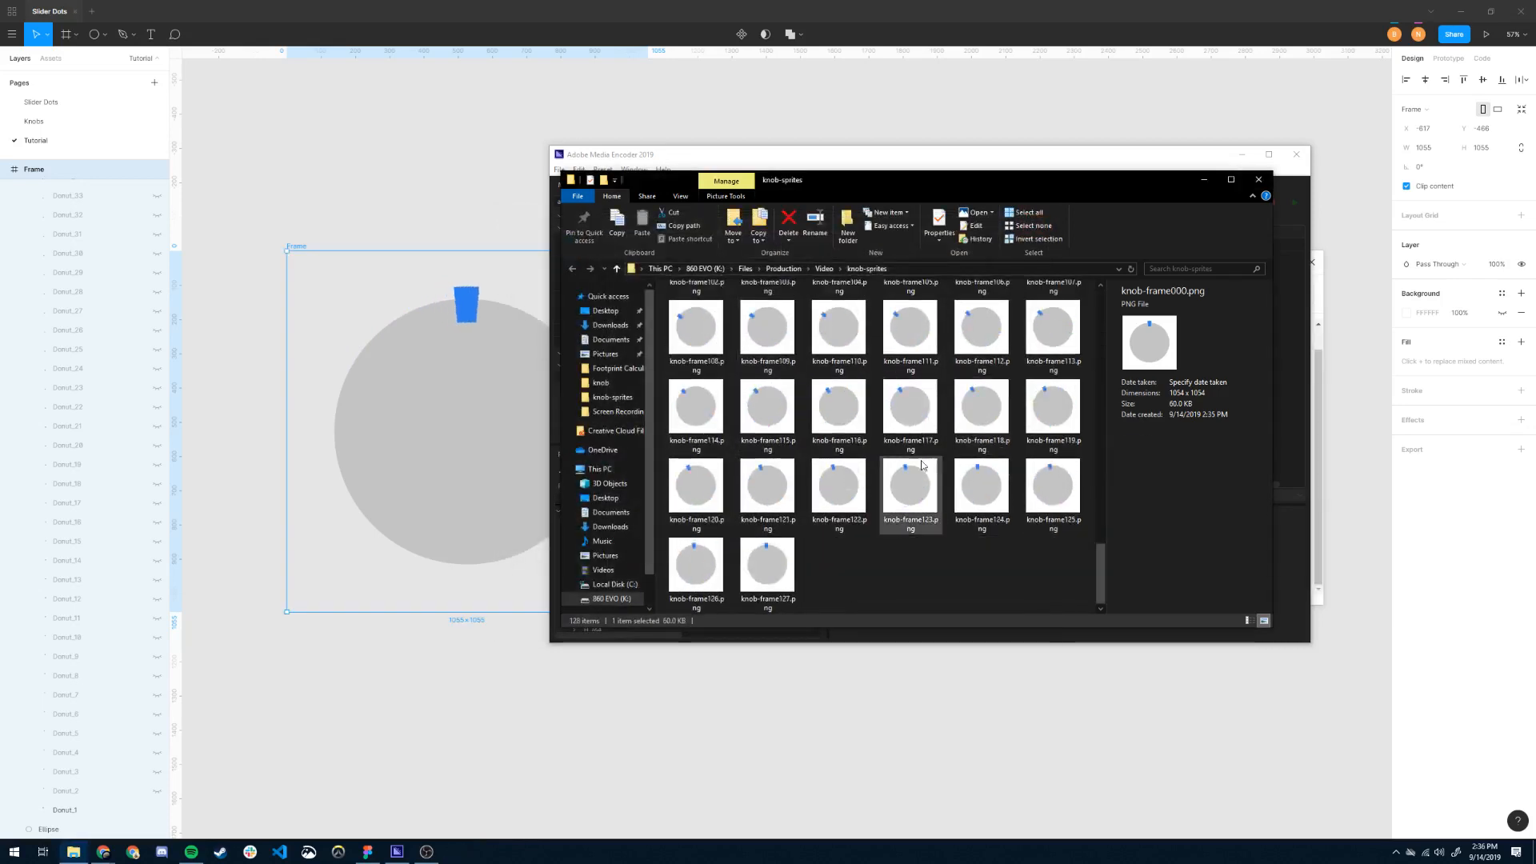
{"action": "left_click", "coordinate": [741, 574], "text": "shift"}
{"action": "scroll", "coordinate": [812, 400], "scroll_direction": "up", "scroll_amount": 15}
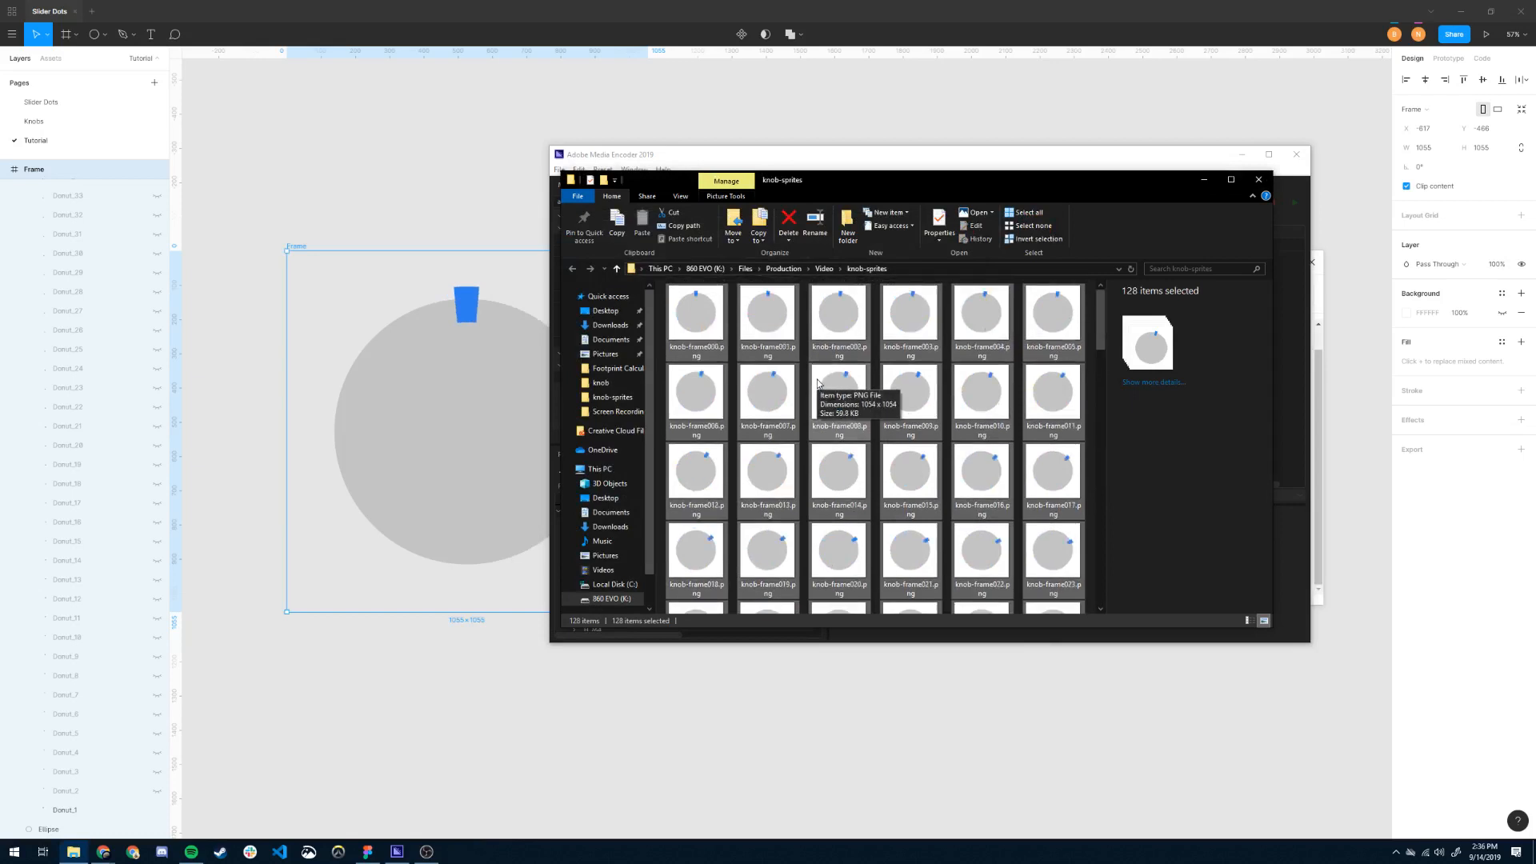
{"action": "left_click", "coordinate": [709, 310]}
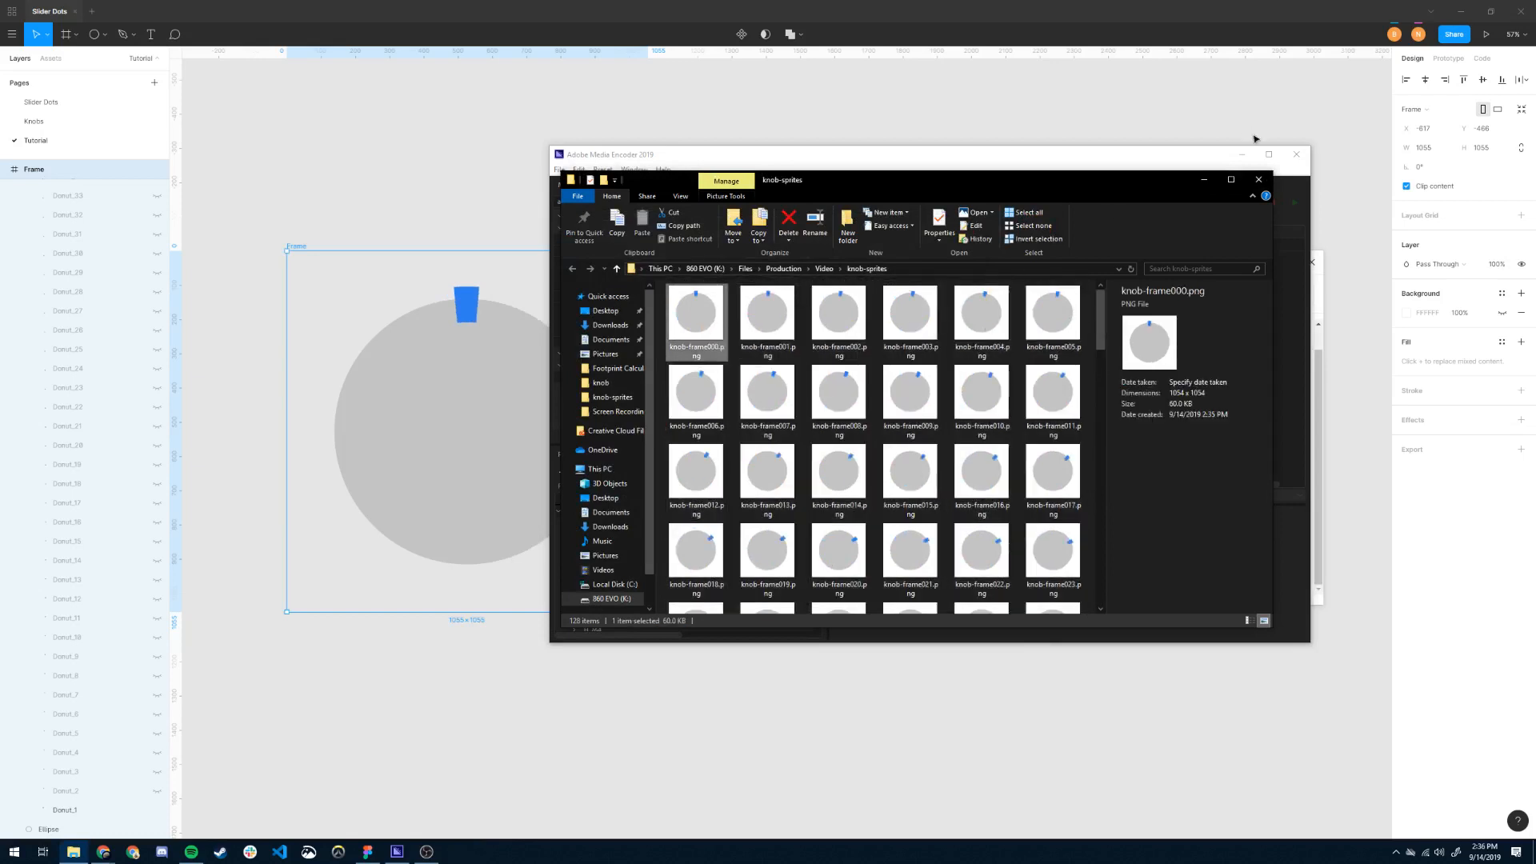
View Figmotion's last render in the browser and save its MP4 video to the knob folder.
{"action": "left_click", "coordinate": [1259, 179]}
{"action": "left_click", "coordinate": [713, 141]}
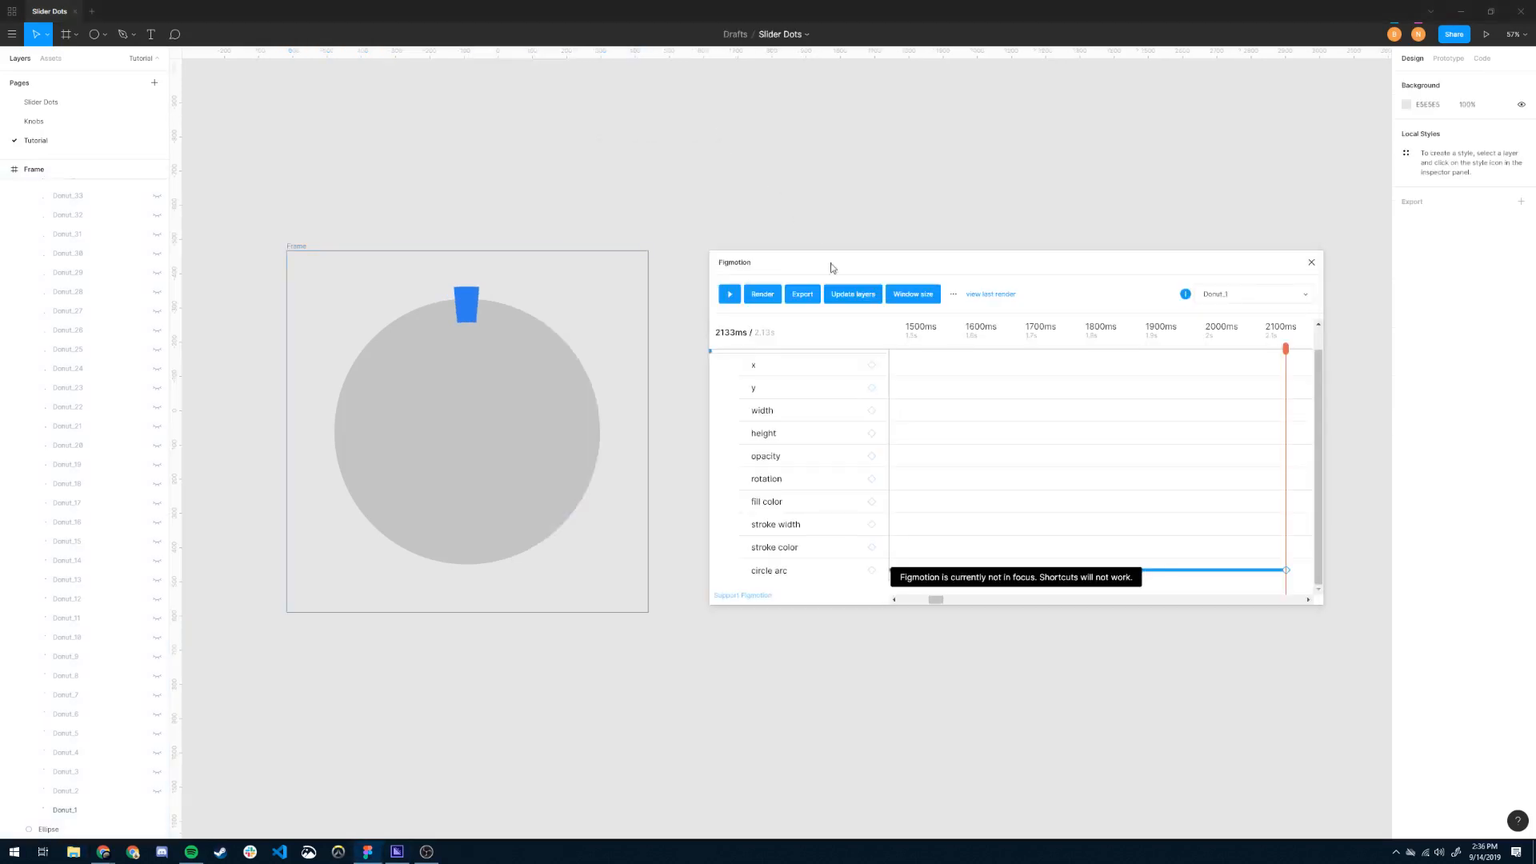
{"action": "left_click", "coordinate": [987, 295]}
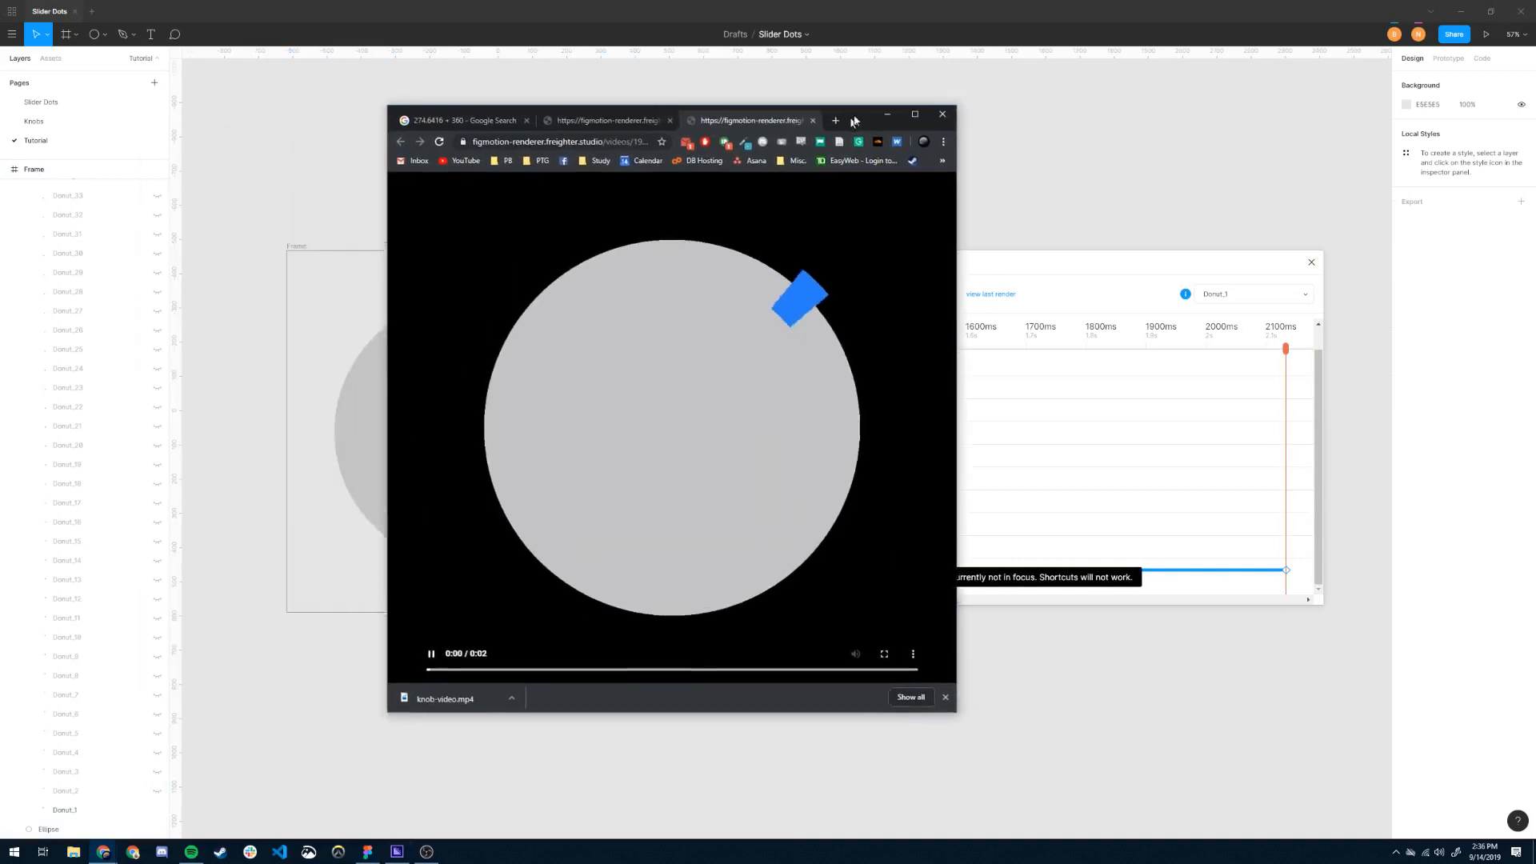
{"action": "left_click_drag", "start_coordinate": [854, 120], "coordinate": [868, 112]}
{"action": "right_click", "coordinate": [700, 362]}
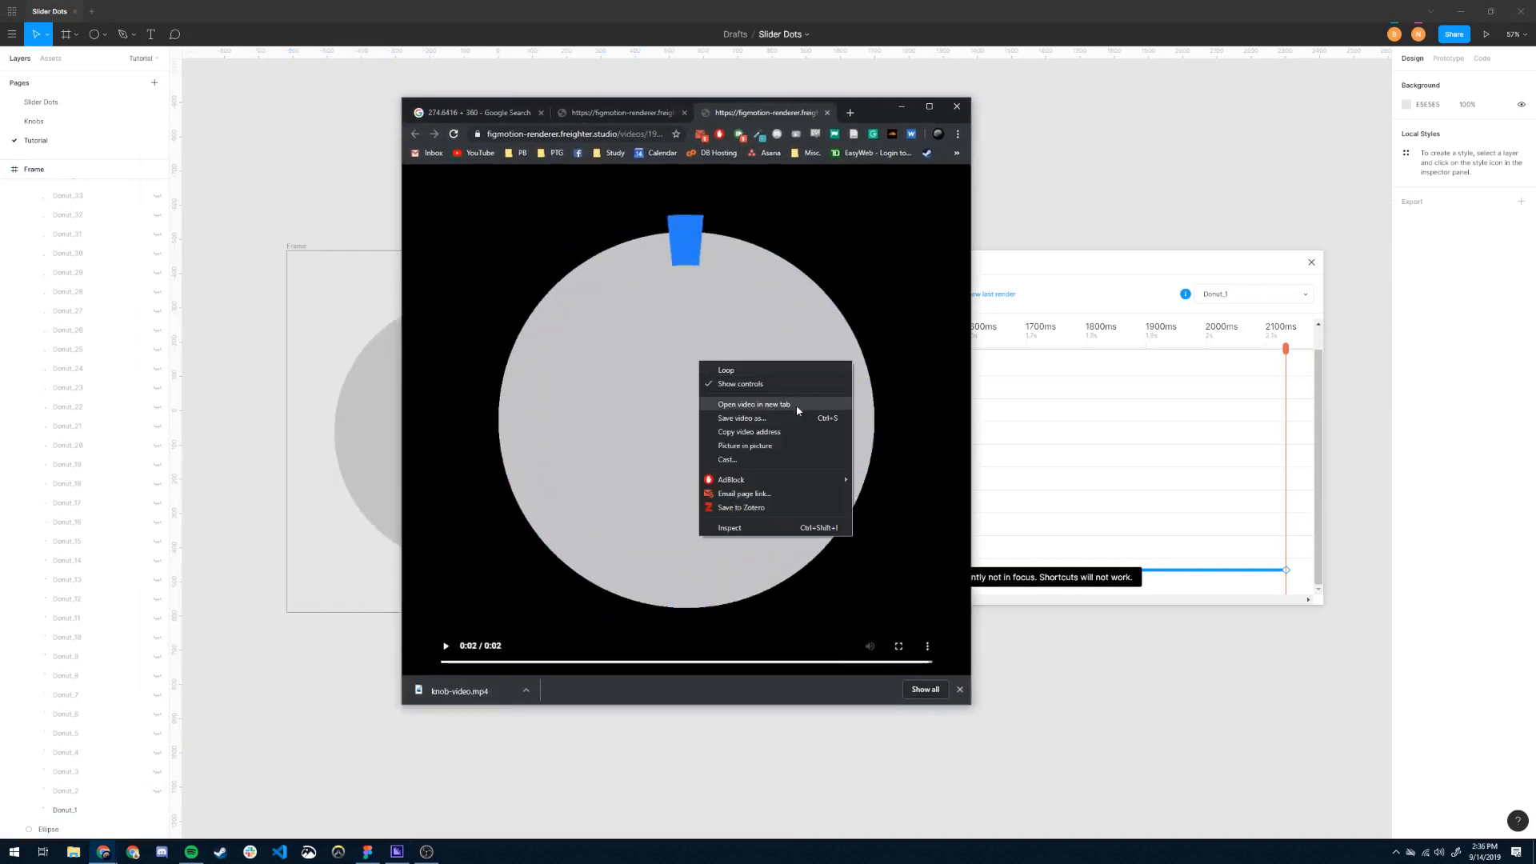
{"action": "left_click", "coordinate": [764, 419]}
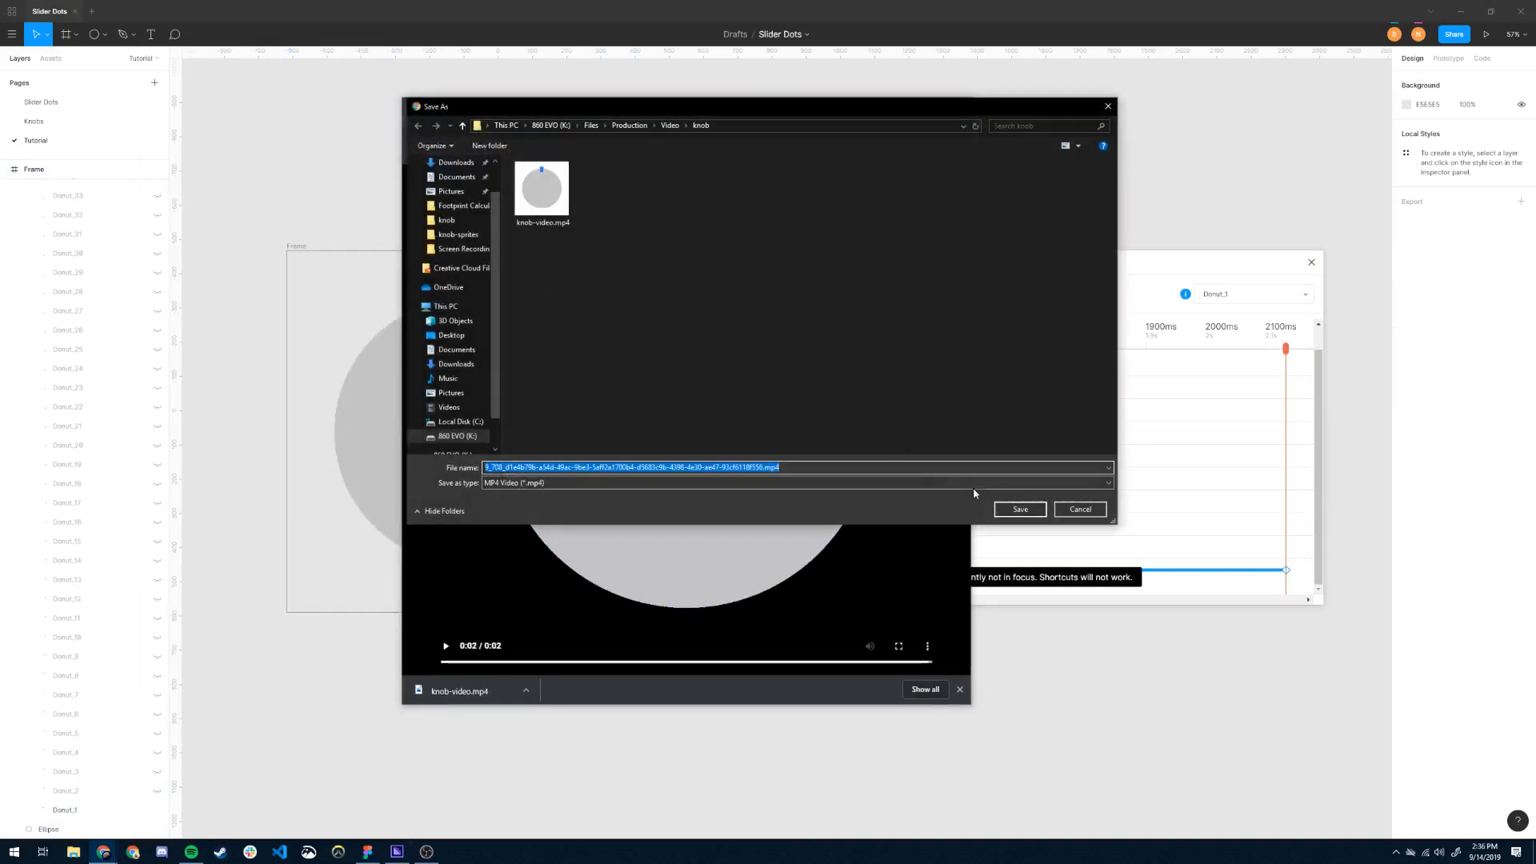
{"action": "left_click", "coordinate": [1020, 510]}
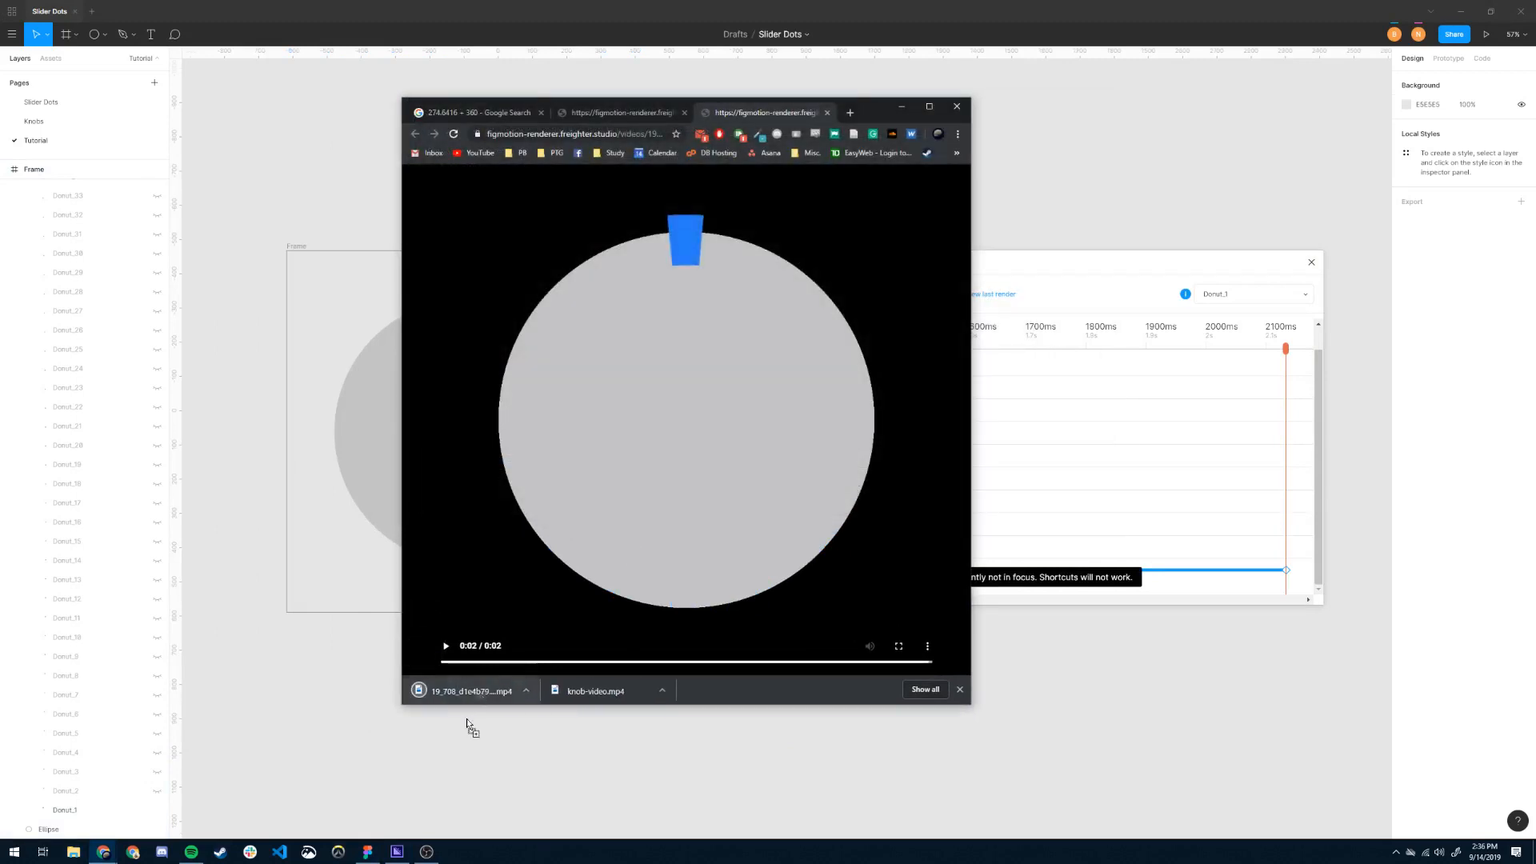
Add the downloaded render to the Adobe Media Encoder queue and remove the finished knob-video.mp4 entry.
{"action": "left_click_drag", "start_coordinate": [470, 727], "coordinate": [910, 357]}
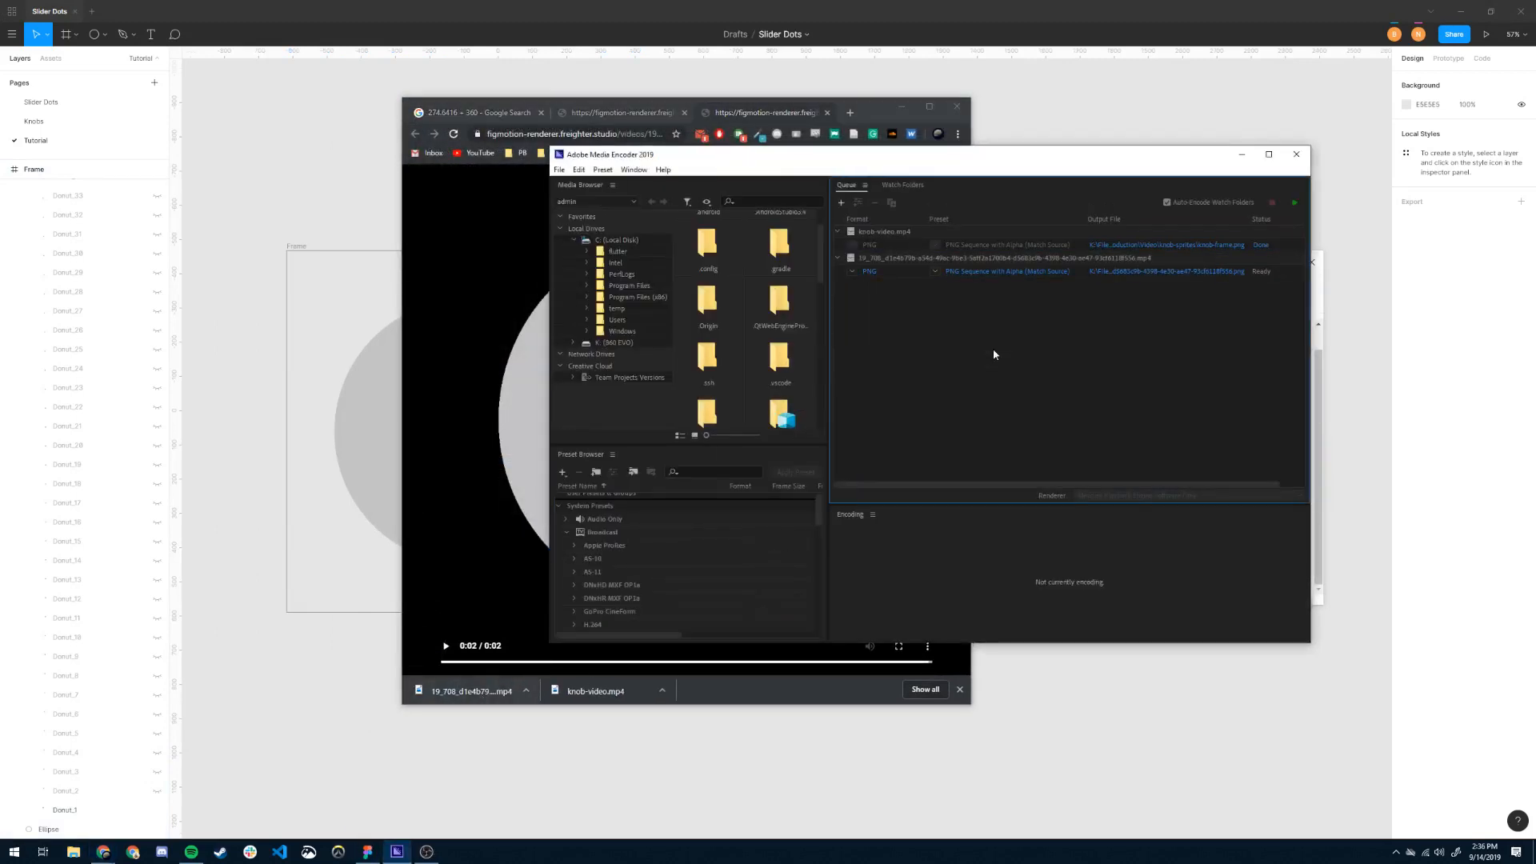
{"action": "left_click", "coordinate": [962, 235]}
{"action": "key", "text": "Delete"}
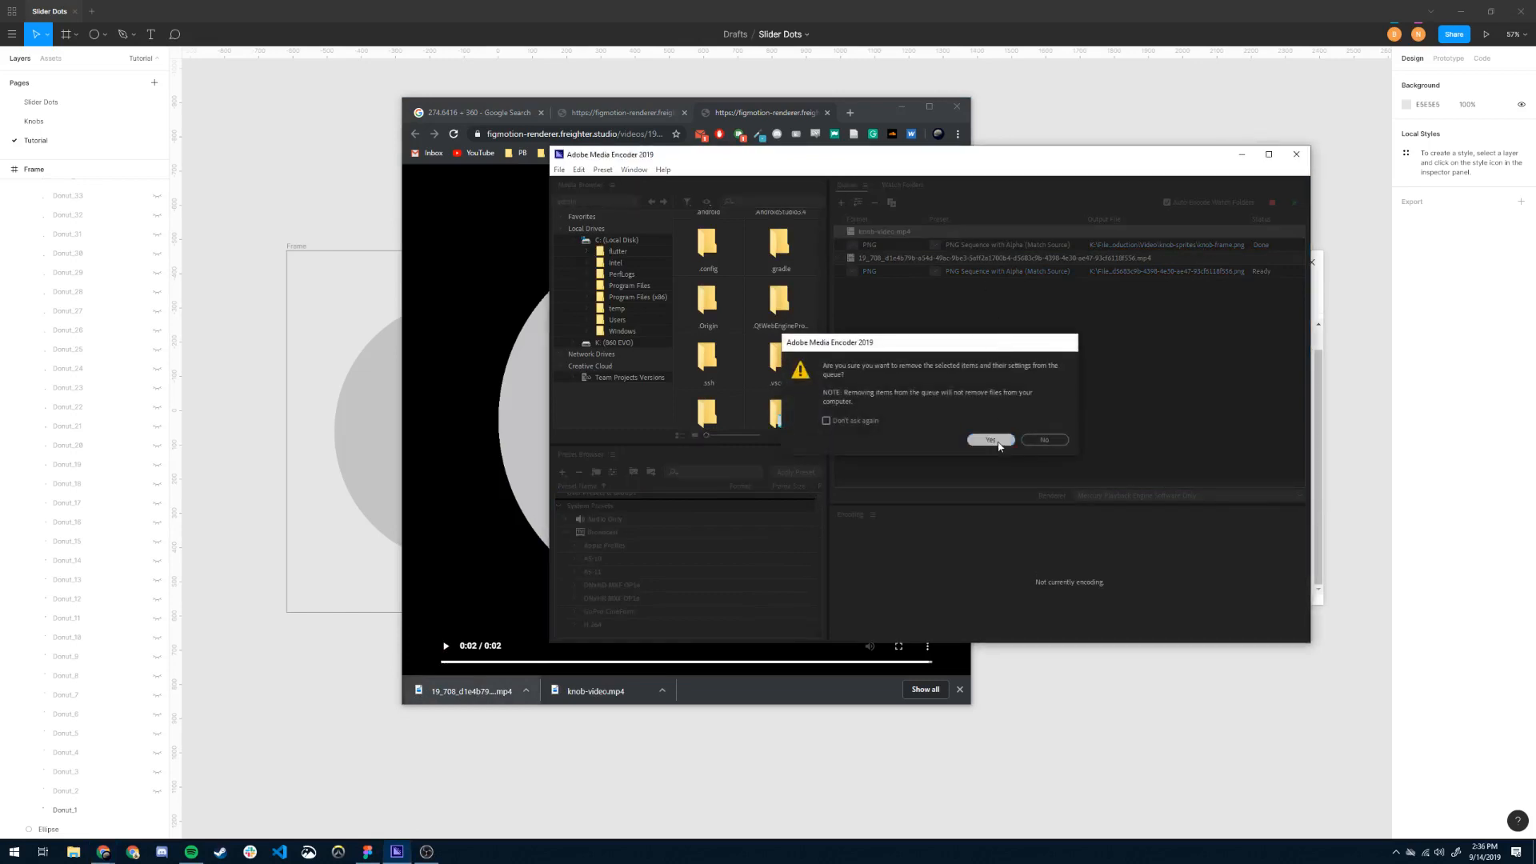
{"action": "left_click", "coordinate": [991, 440]}
Create a sprites-black folder inside Video and choose it as the output location for the queued render.
{"action": "left_click", "coordinate": [1168, 245]}
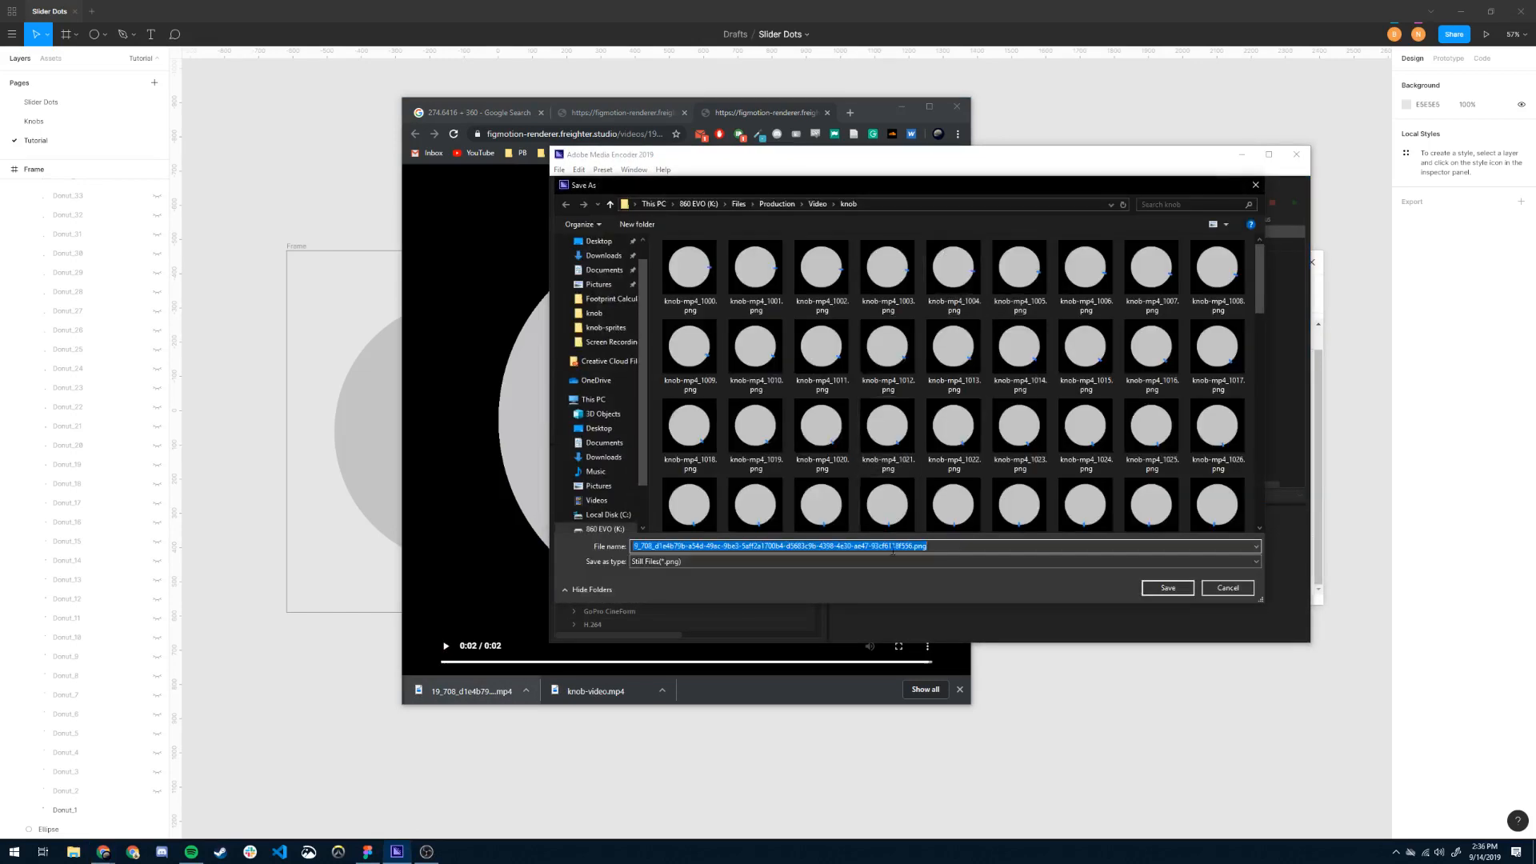
{"action": "left_click", "coordinate": [820, 205]}
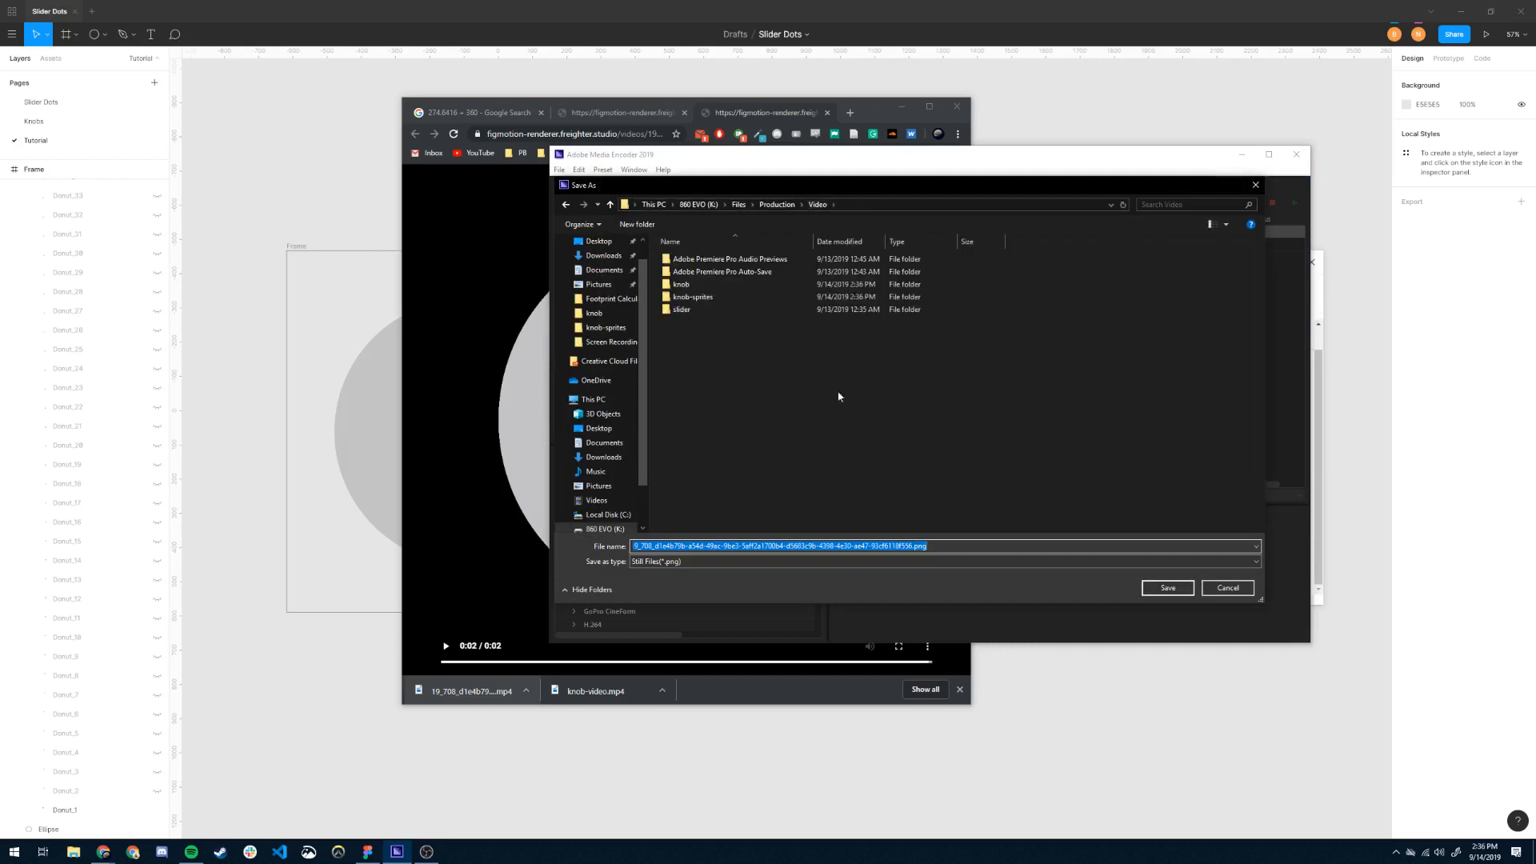
{"action": "left_click", "coordinate": [711, 384]}
{"action": "key", "text": "ctrl+shift+n"}
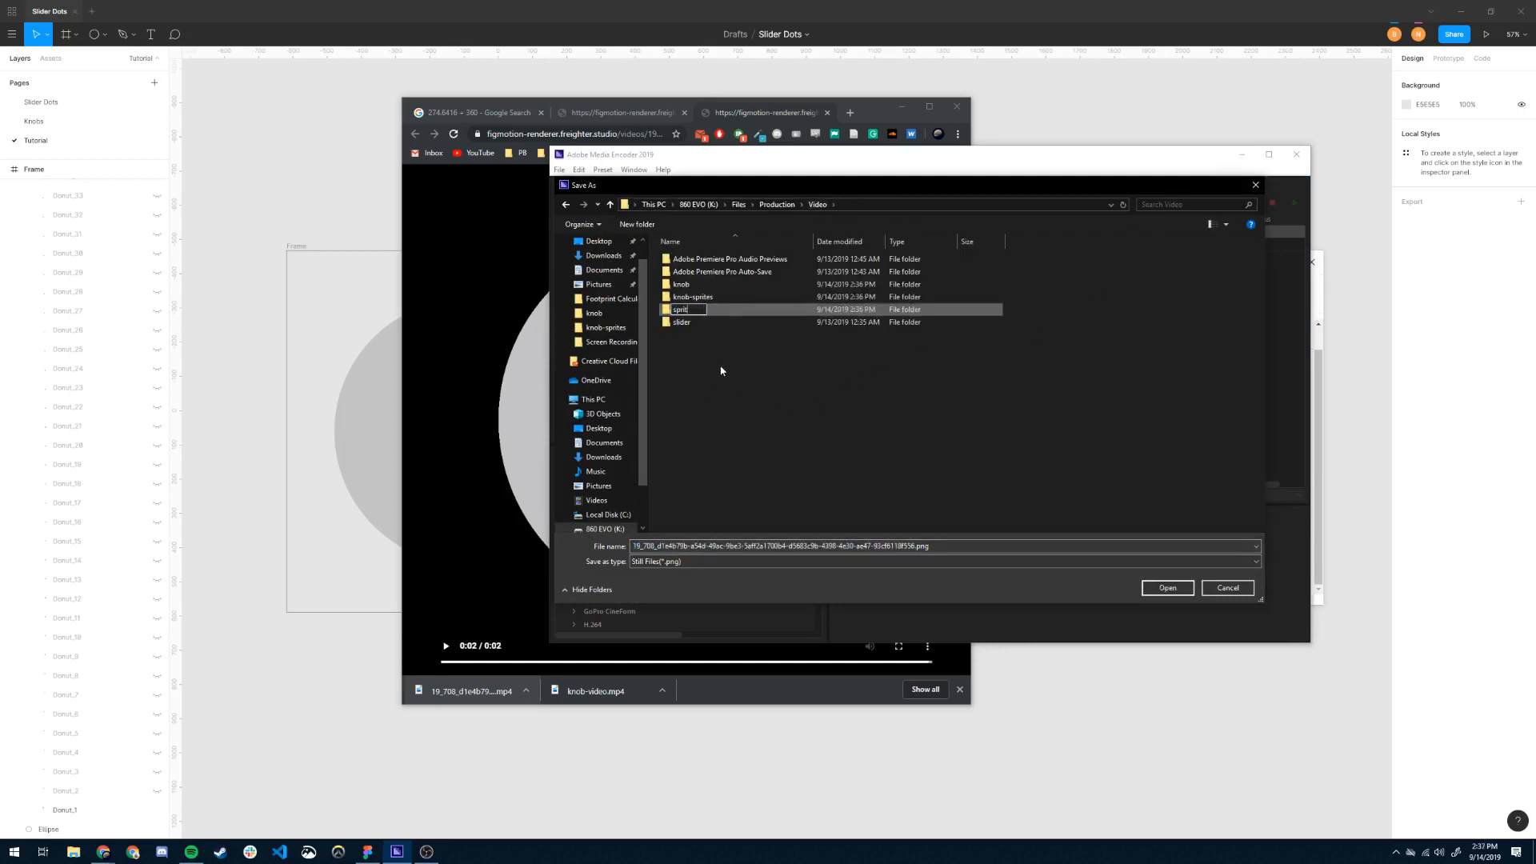
{"action": "key", "text": "Return"}
{"action": "key", "text": "Return"}
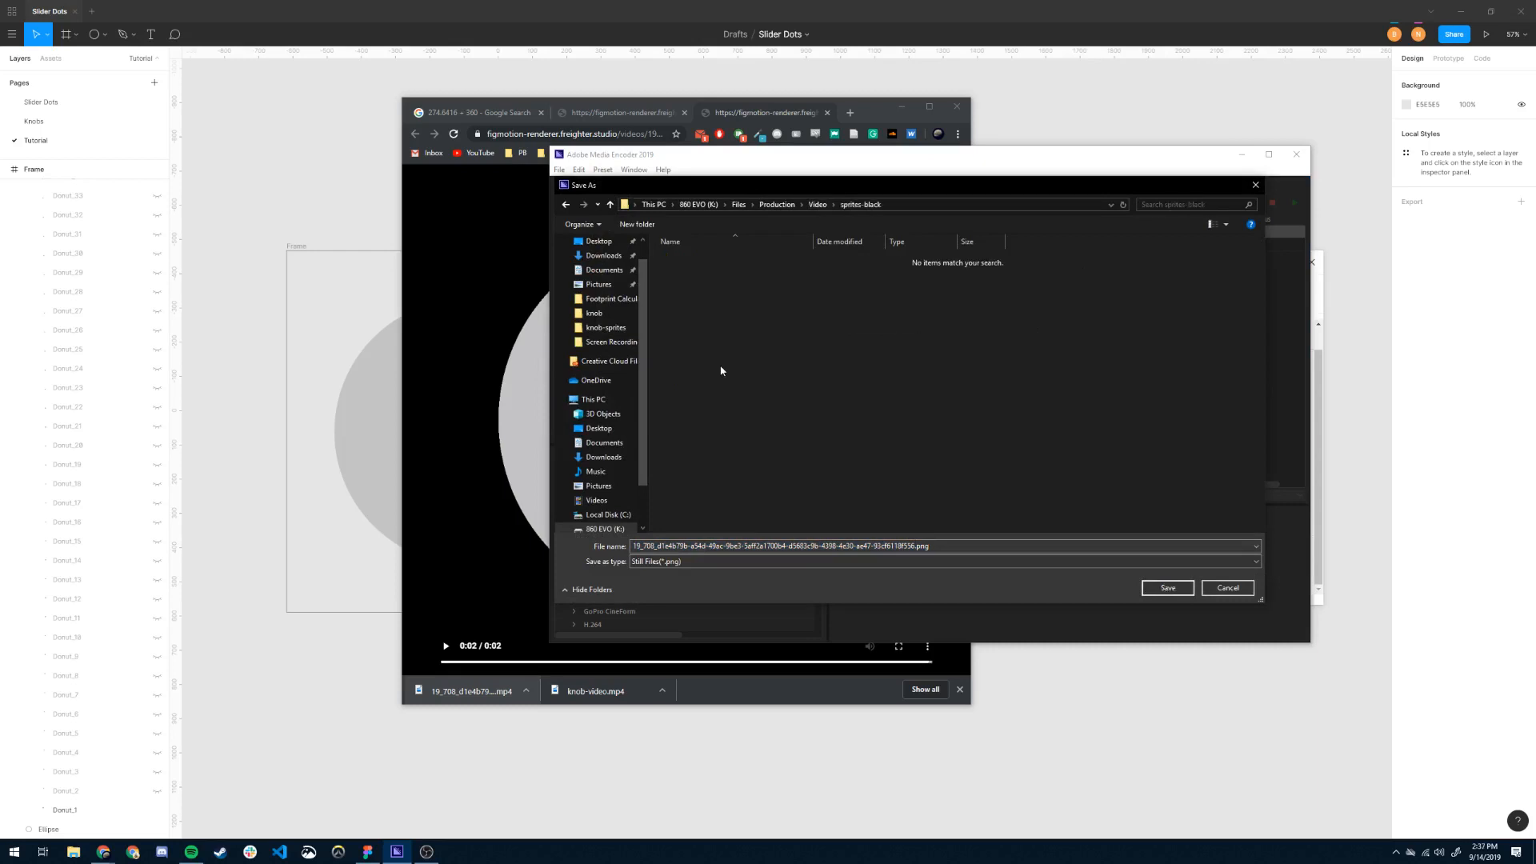
Name the output file sprite and encode the queue as a PNG sequence.
{"action": "left_click", "coordinate": [819, 544]}
{"action": "type", "text": "sprite"}
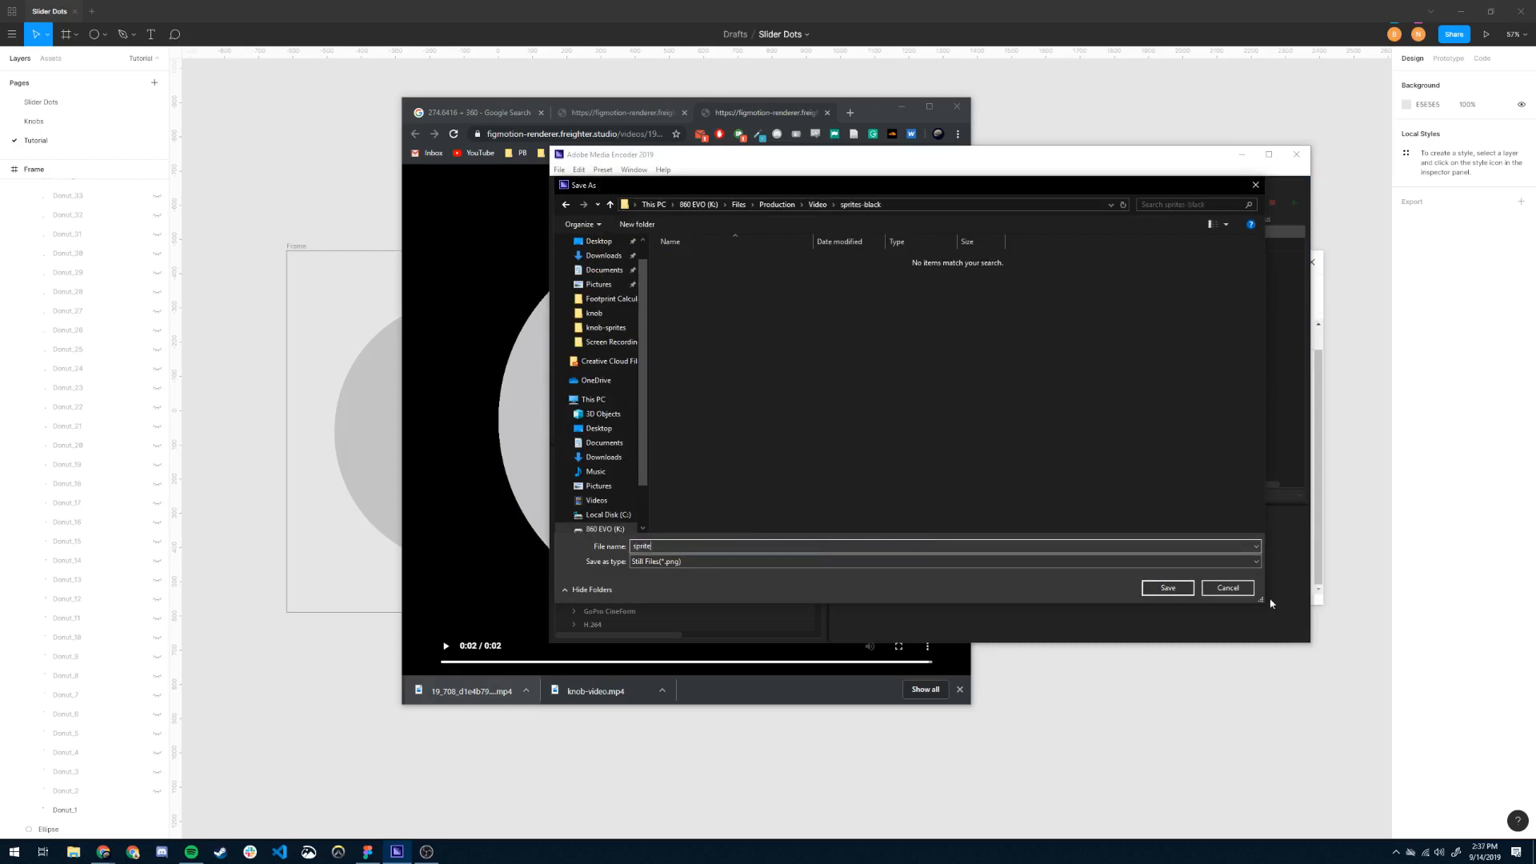
{"action": "left_click", "coordinate": [1168, 588]}
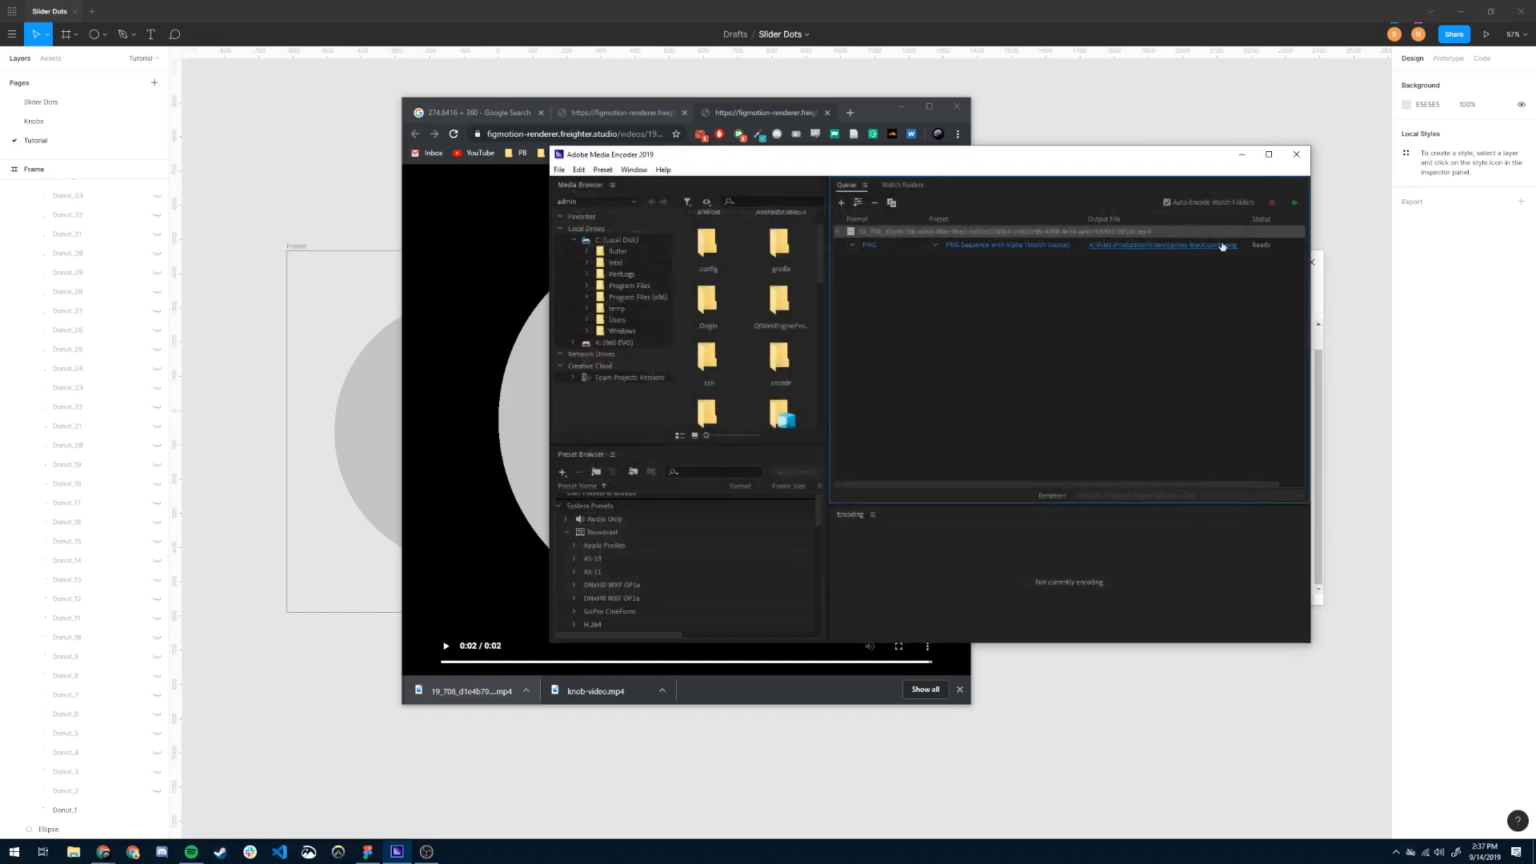
{"action": "left_click", "coordinate": [1294, 204]}
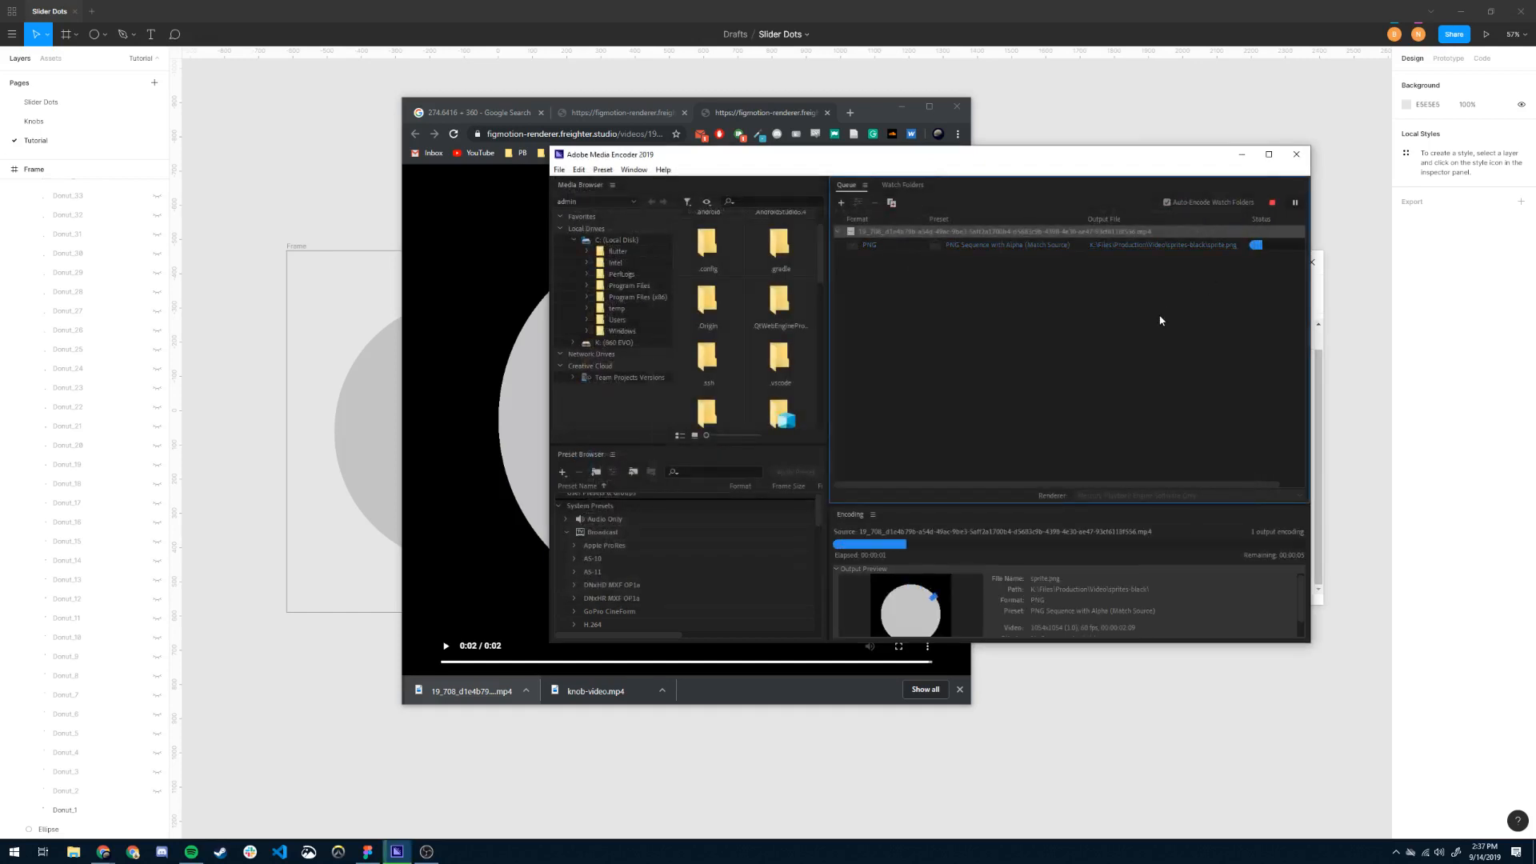
{"action": "scroll", "coordinate": [1056, 608], "scroll_direction": "down", "scroll_amount": 1}
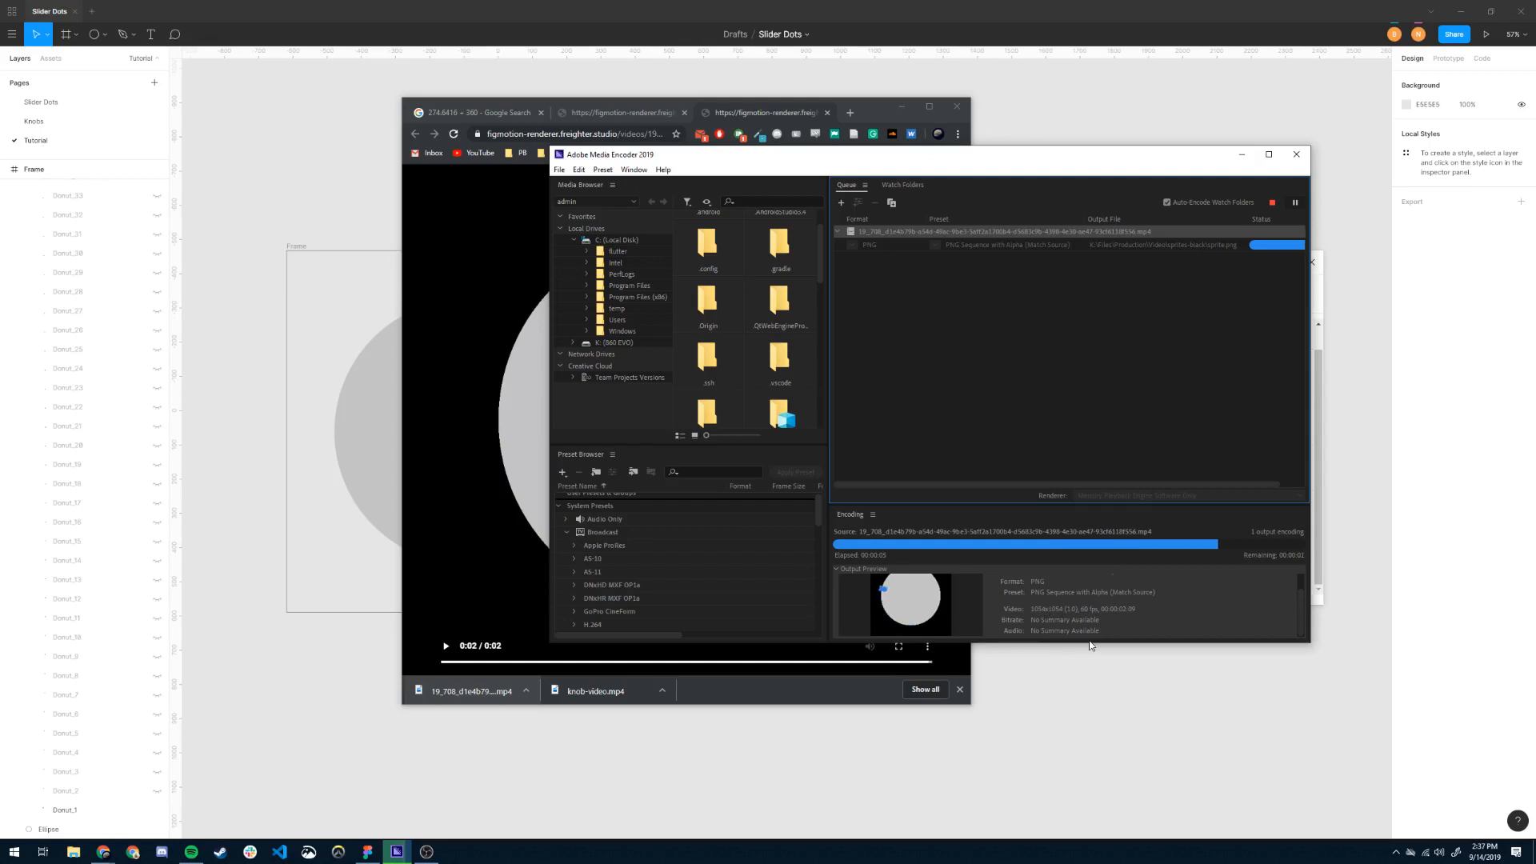
Open the sprites-black output folder and view sprite000.png to check its background.
{"action": "left_click", "coordinate": [1151, 244]}
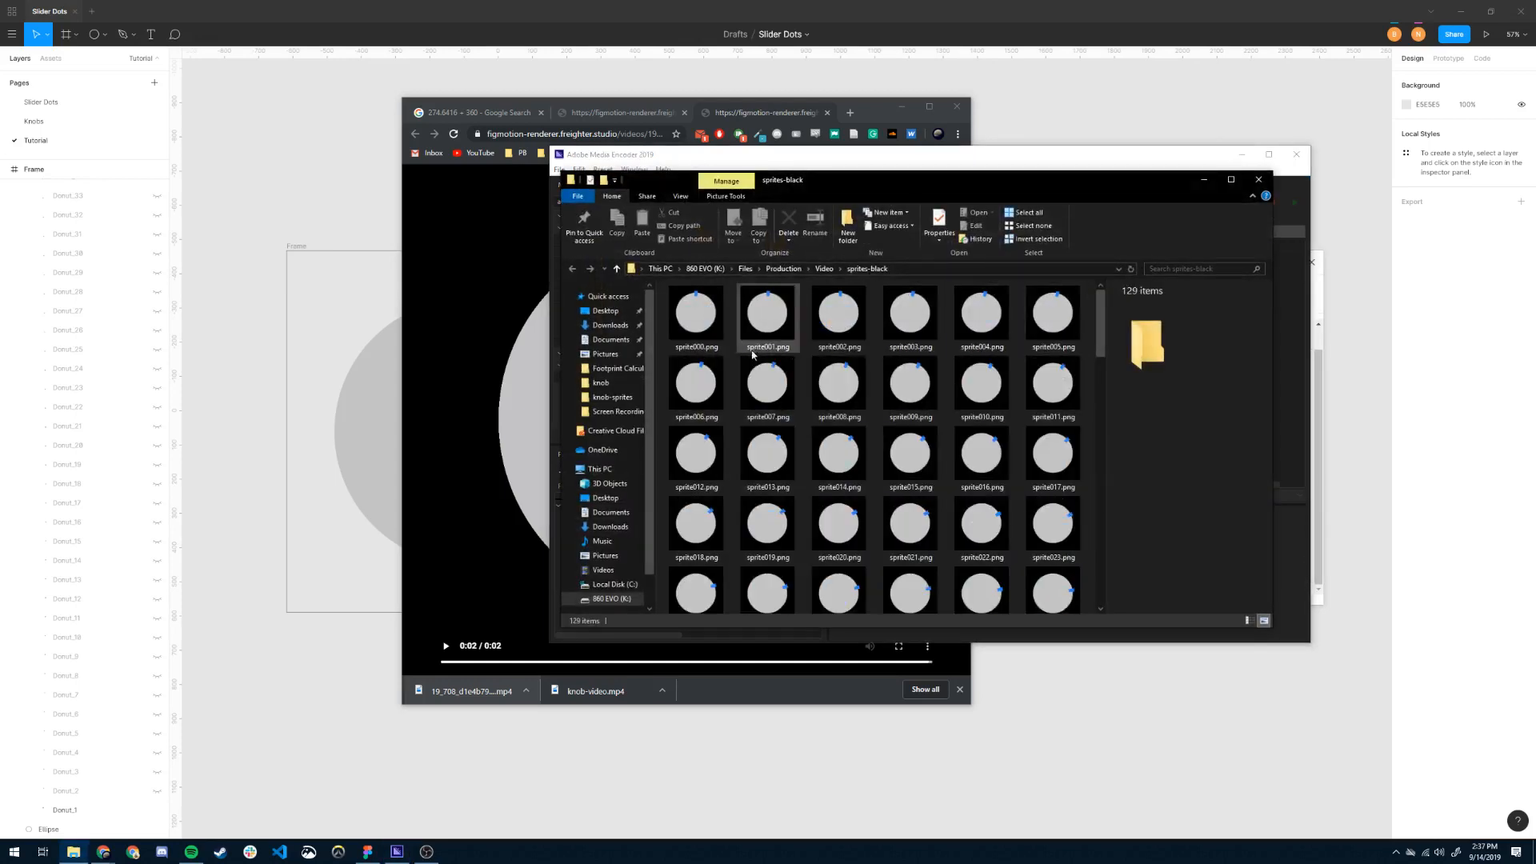
{"action": "left_click", "coordinate": [670, 331]}
{"action": "double_click", "coordinate": [670, 328]}
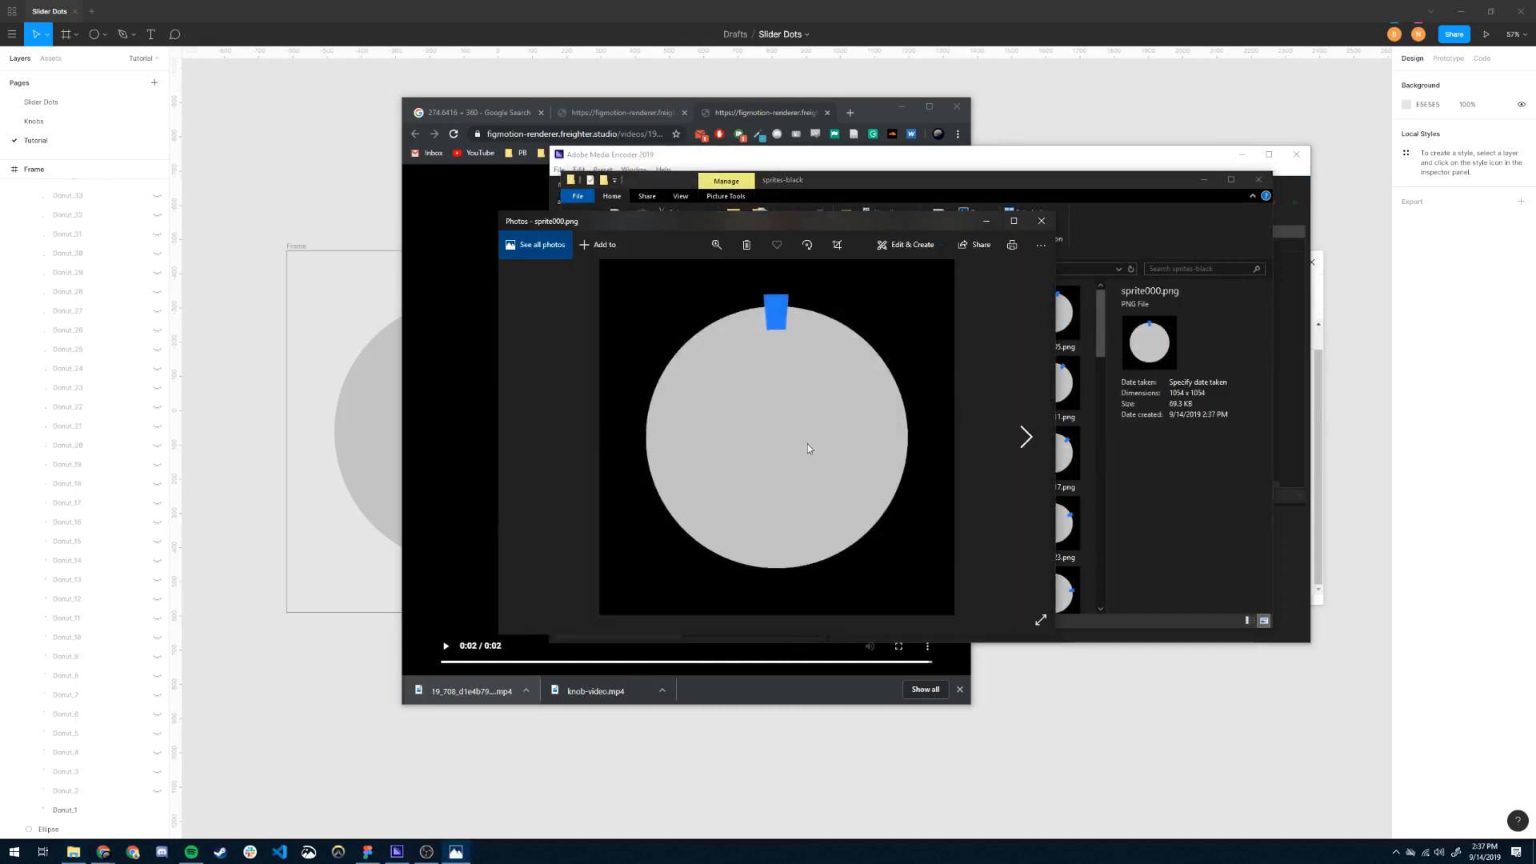
{"action": "left_click", "coordinate": [1042, 222]}
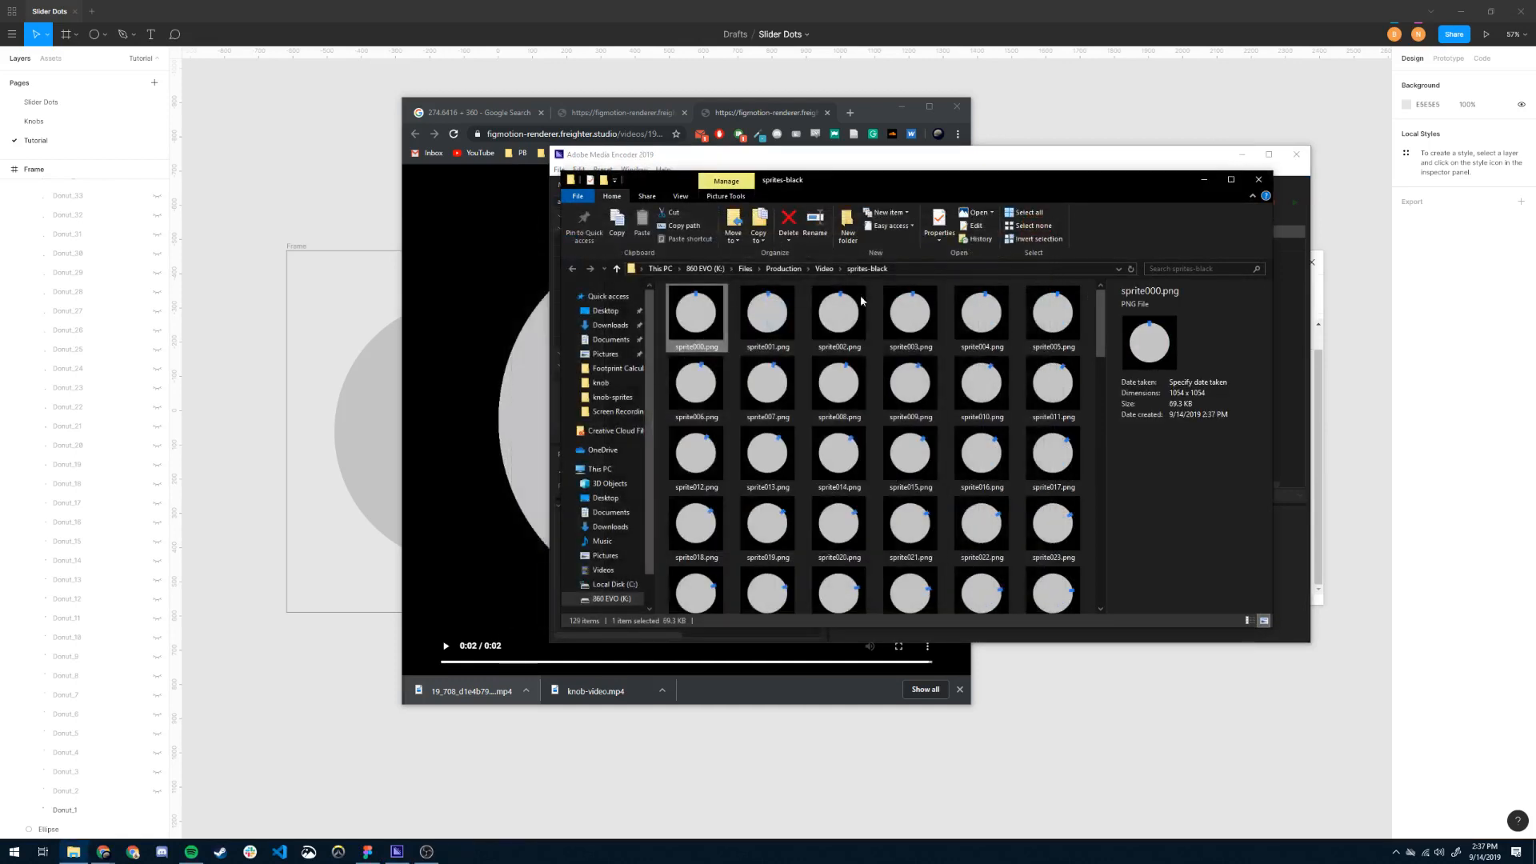
Place sprite000.png on the Figma canvas beside the knob frame for comparison, and delete it again.
{"action": "right_click", "coordinate": [688, 321]}
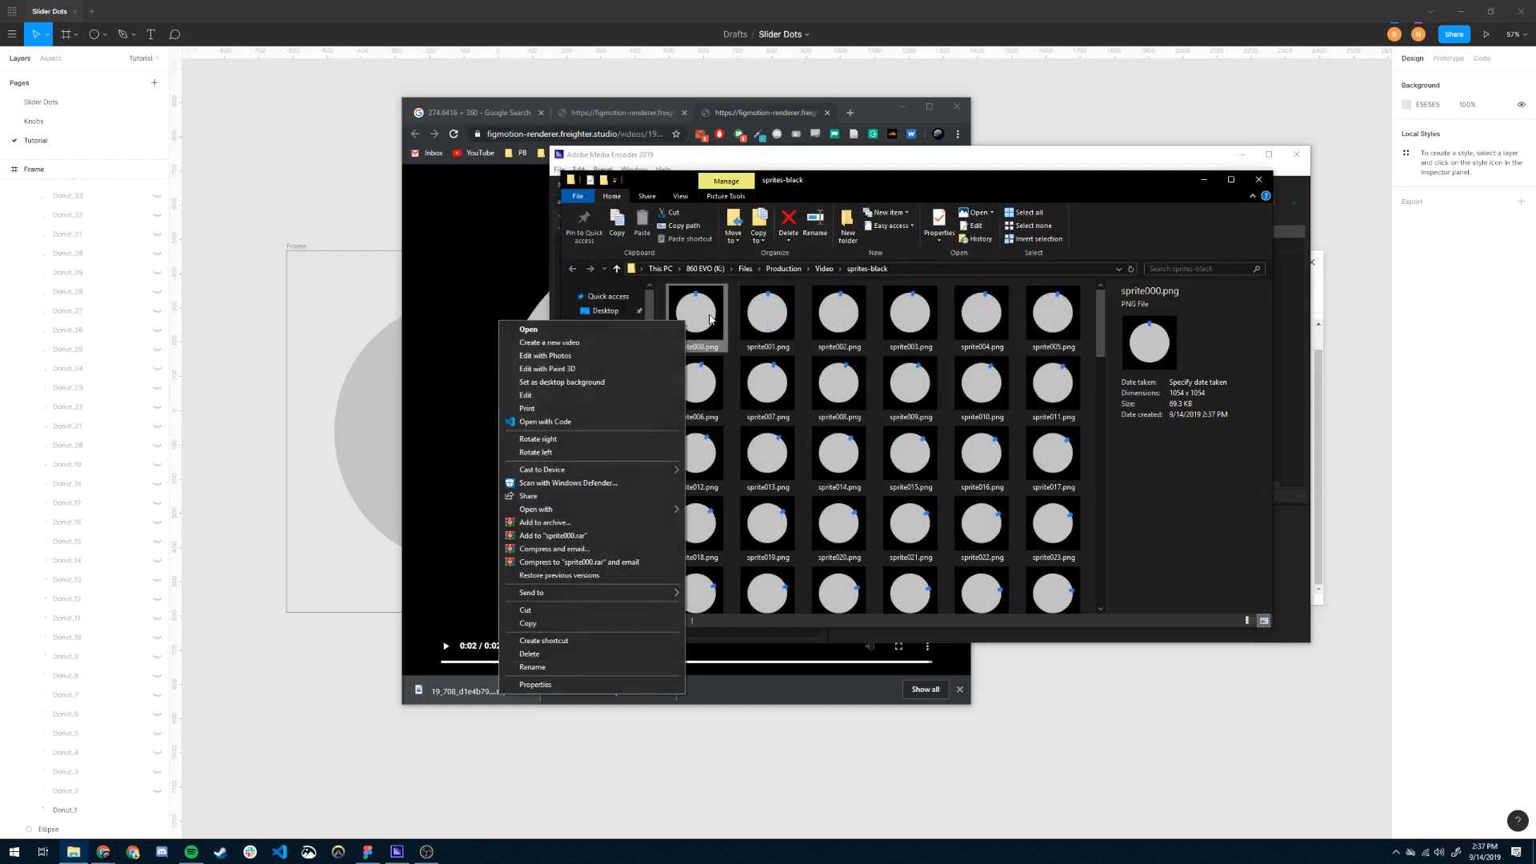
{"action": "left_click", "coordinate": [707, 317]}
{"action": "left_click_drag", "start_coordinate": [705, 318], "coordinate": [285, 147]}
{"action": "left_click_drag", "start_coordinate": [330, 221], "coordinate": [693, 478]}
{"action": "left_click_drag", "start_coordinate": [491, 267], "coordinate": [317, 104]}
{"action": "left_click_drag", "start_coordinate": [298, 297], "coordinate": [373, 372]}
{"action": "left_click_drag", "start_coordinate": [544, 391], "coordinate": [430, 364]}
{"action": "scroll", "coordinate": [480, 400], "scroll_direction": "down", "scroll_amount": 5}
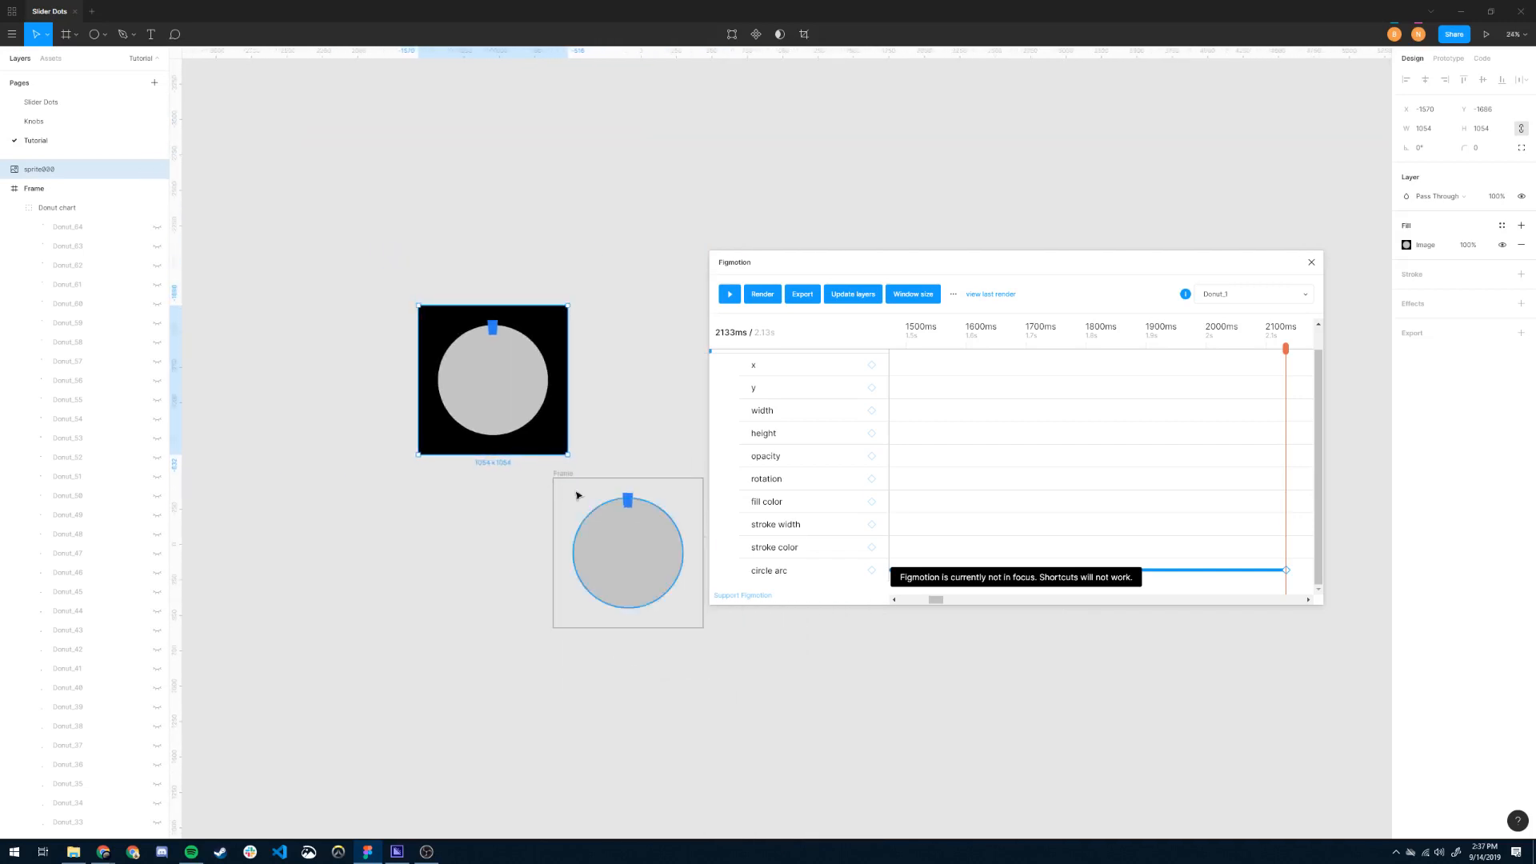
{"action": "left_click", "coordinate": [600, 392]}
{"action": "left_click", "coordinate": [526, 387]}
{"action": "key", "text": "Delete"}
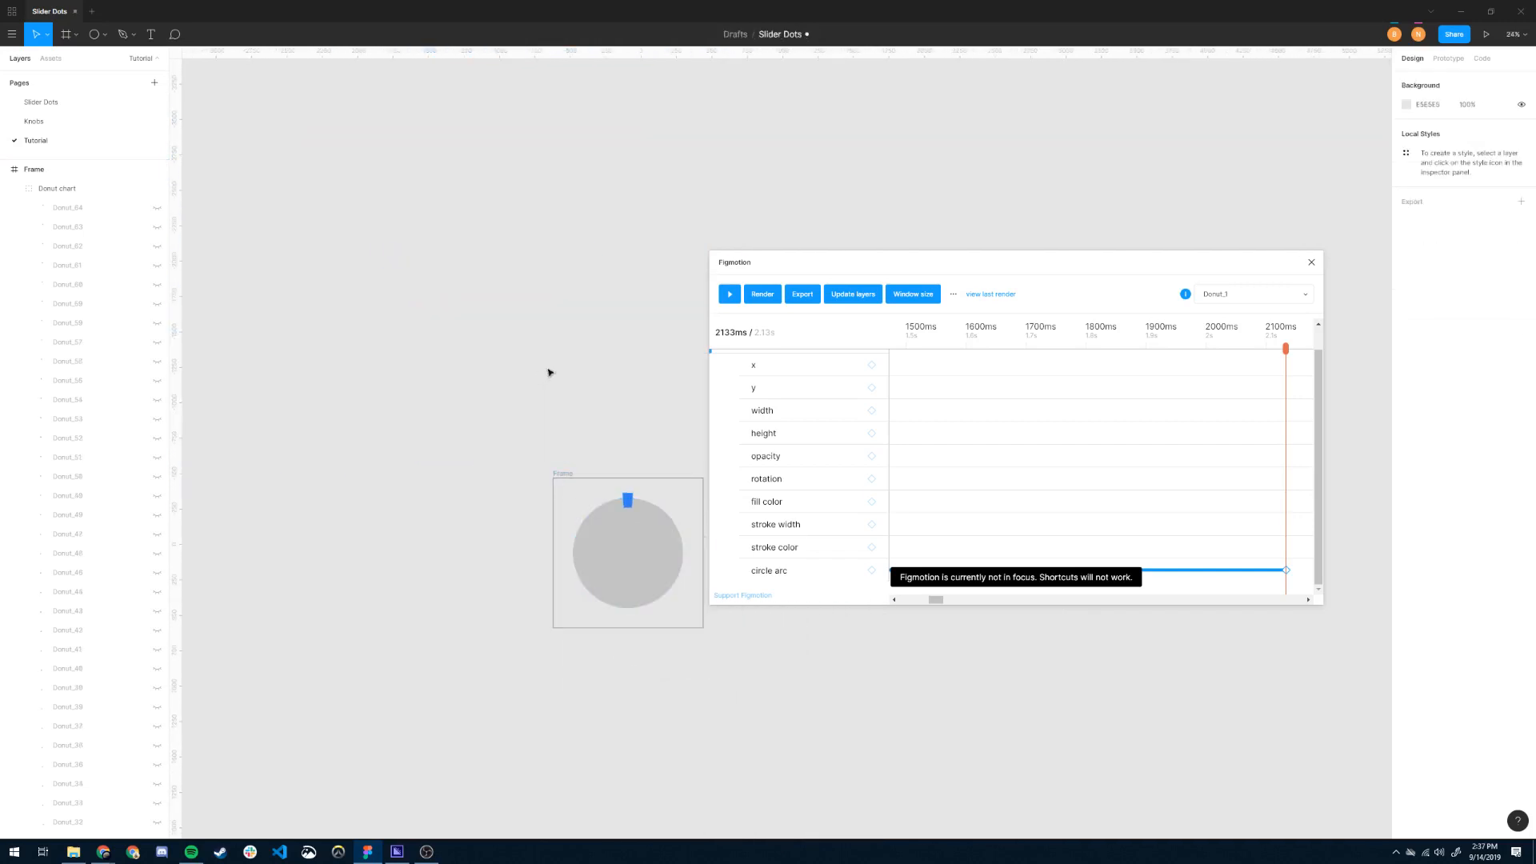
Close the Figmotion plugin and select the Donut chart group in the knob frame.
{"action": "left_click", "coordinate": [1311, 262]}
{"action": "left_click_drag", "start_coordinate": [779, 470], "coordinate": [831, 312]}
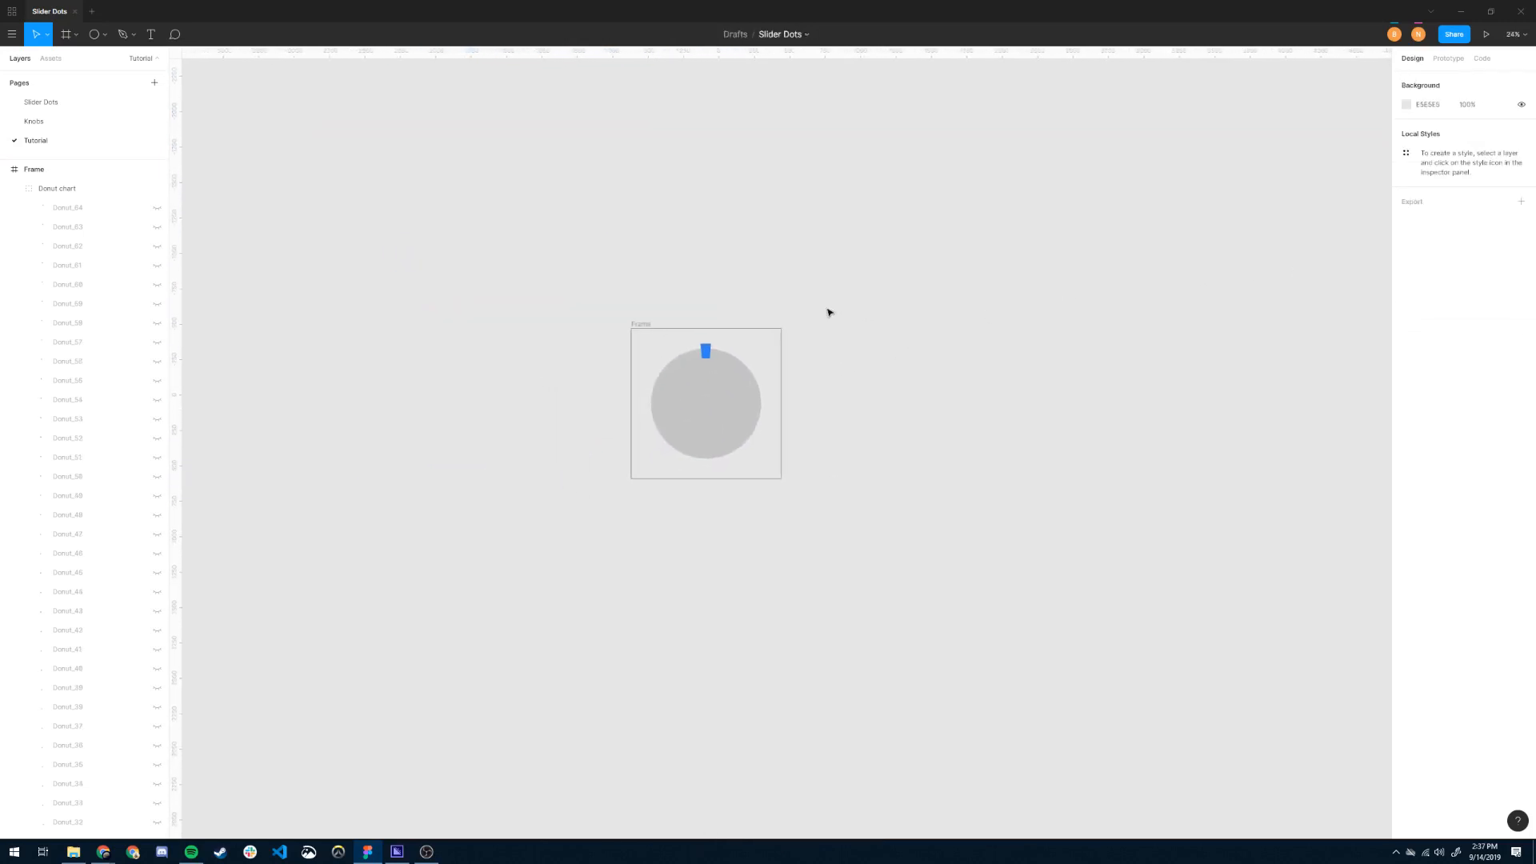
{"action": "scroll", "coordinate": [720, 356], "scroll_direction": "up", "scroll_amount": 4}
{"action": "left_click", "coordinate": [652, 357]}
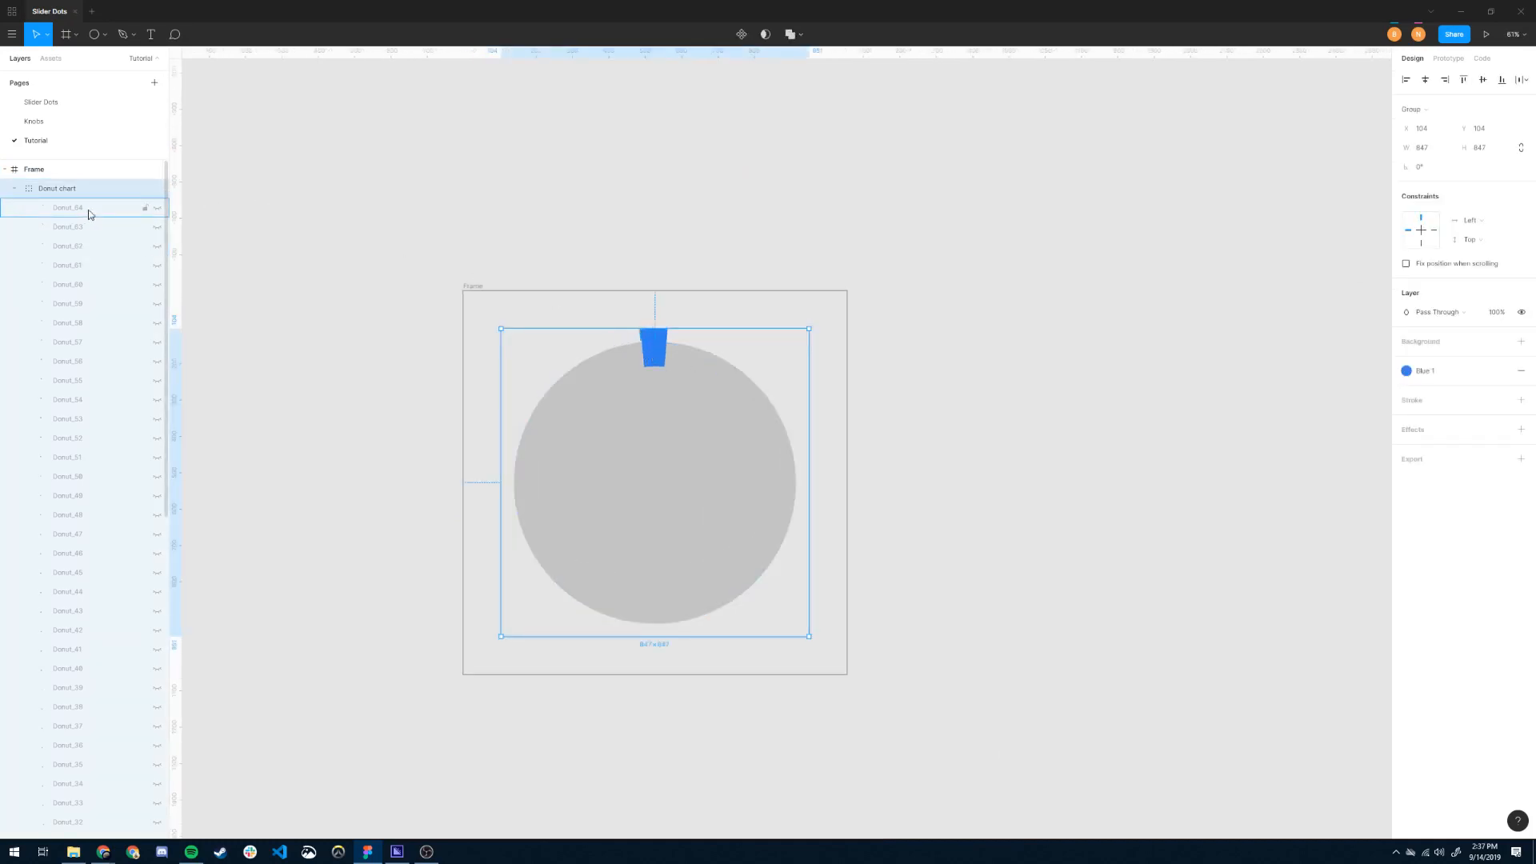
Unhide a selection of the hidden donut segments between Donut_64 and Donut_33 to show their positions around the knob.
{"action": "left_click", "coordinate": [157, 207]}
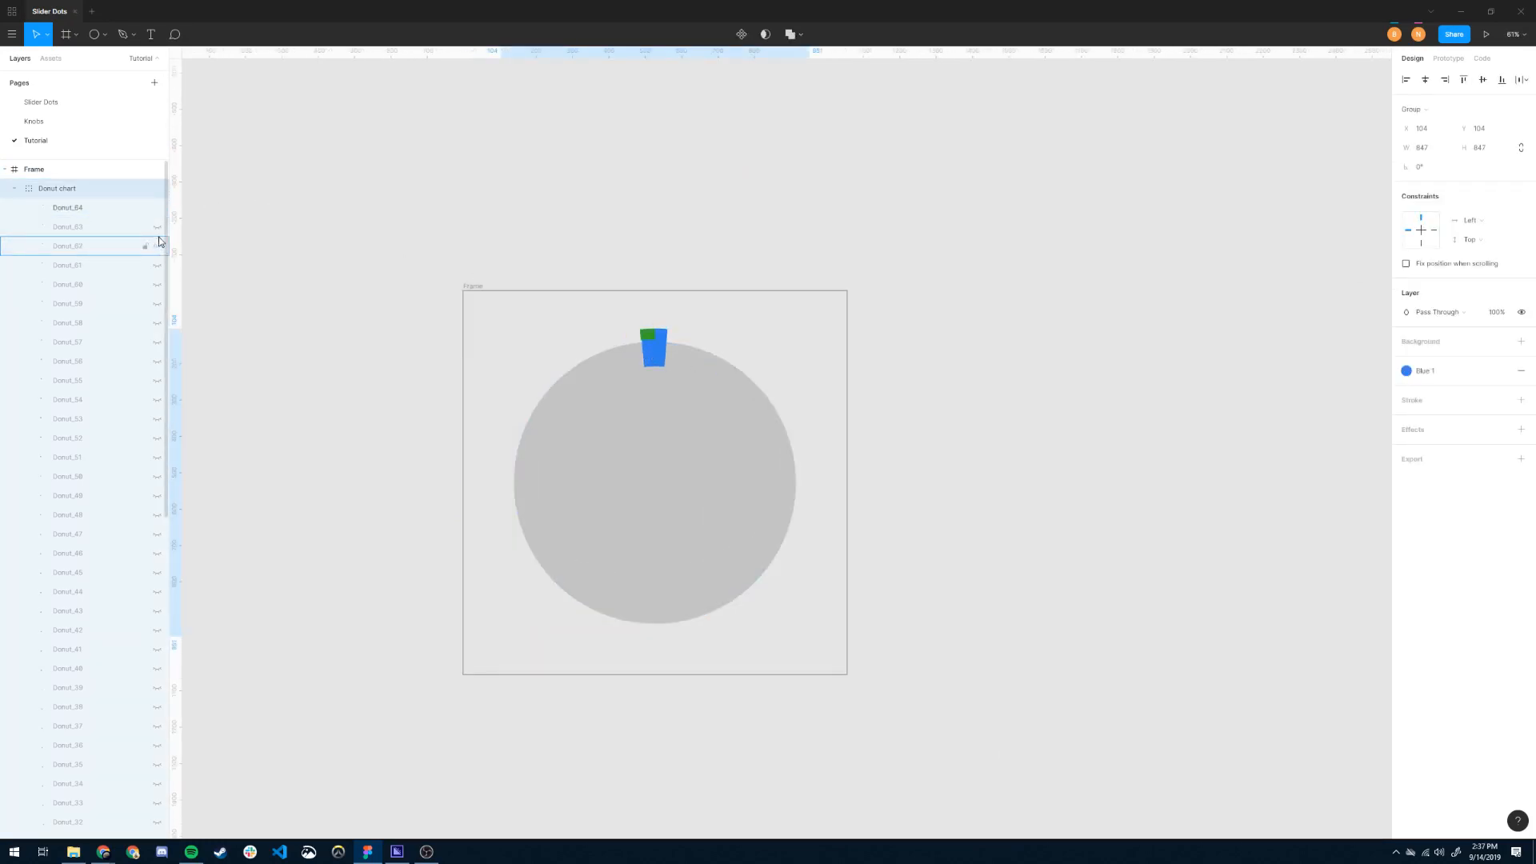
{"action": "left_click", "coordinate": [156, 226]}
{"action": "left_click", "coordinate": [157, 246]}
{"action": "left_click", "coordinate": [157, 265]}
{"action": "left_click", "coordinate": [157, 303]}
{"action": "left_click", "coordinate": [163, 331]}
{"action": "left_click", "coordinate": [156, 361]}
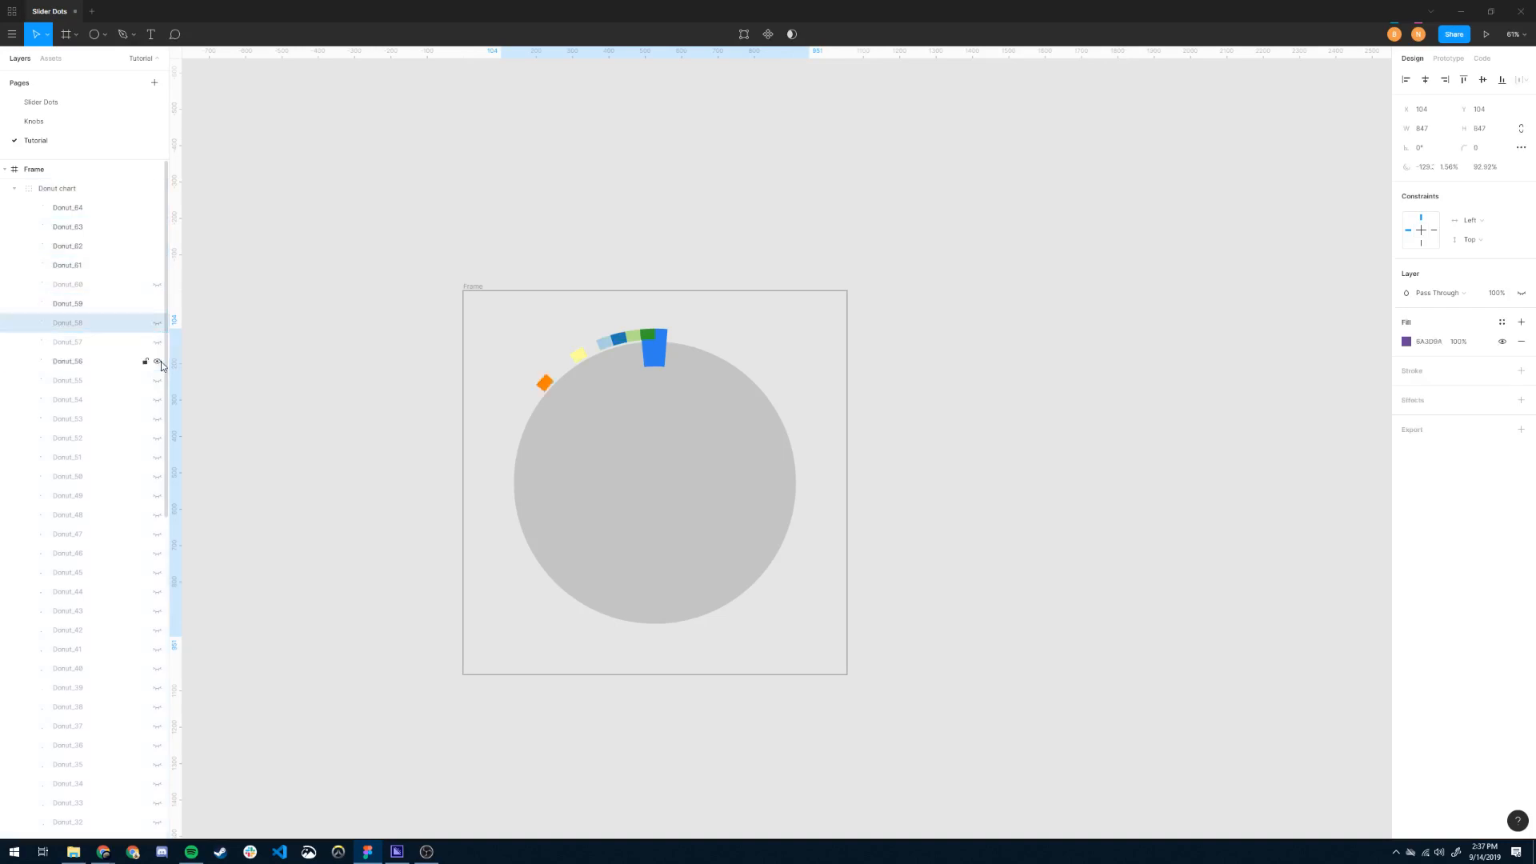
{"action": "left_click", "coordinate": [157, 399]}
{"action": "left_click", "coordinate": [156, 418]}
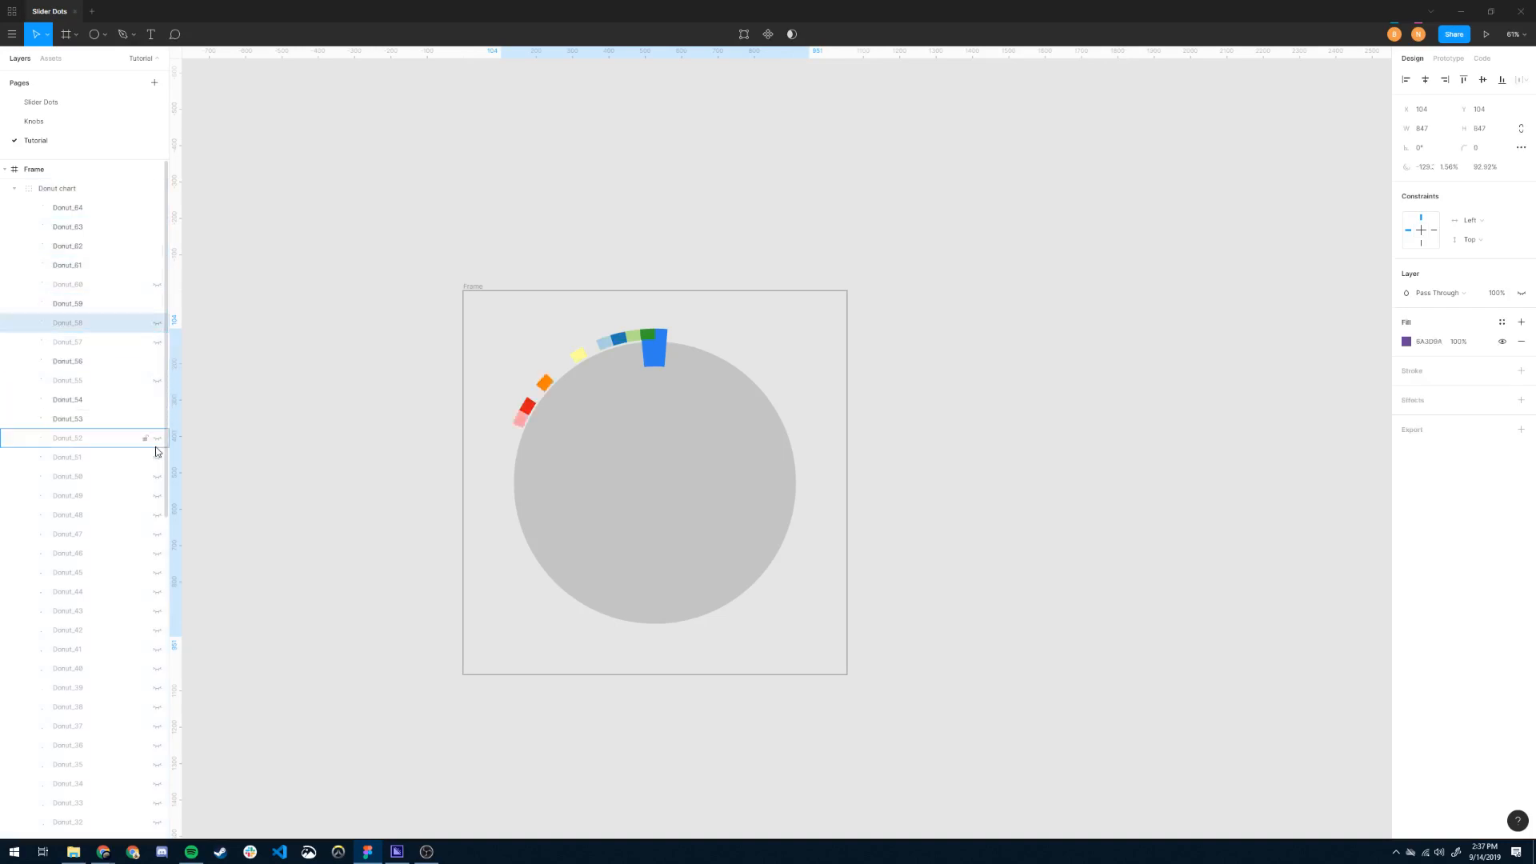
{"action": "left_click", "coordinate": [156, 437]}
{"action": "scroll", "coordinate": [162, 460], "scroll_direction": "down", "scroll_amount": 3}
{"action": "key", "text": "Escape"}
{"action": "left_click", "coordinate": [157, 474]}
{"action": "left_click", "coordinate": [156, 493]}
{"action": "left_click", "coordinate": [157, 532]}
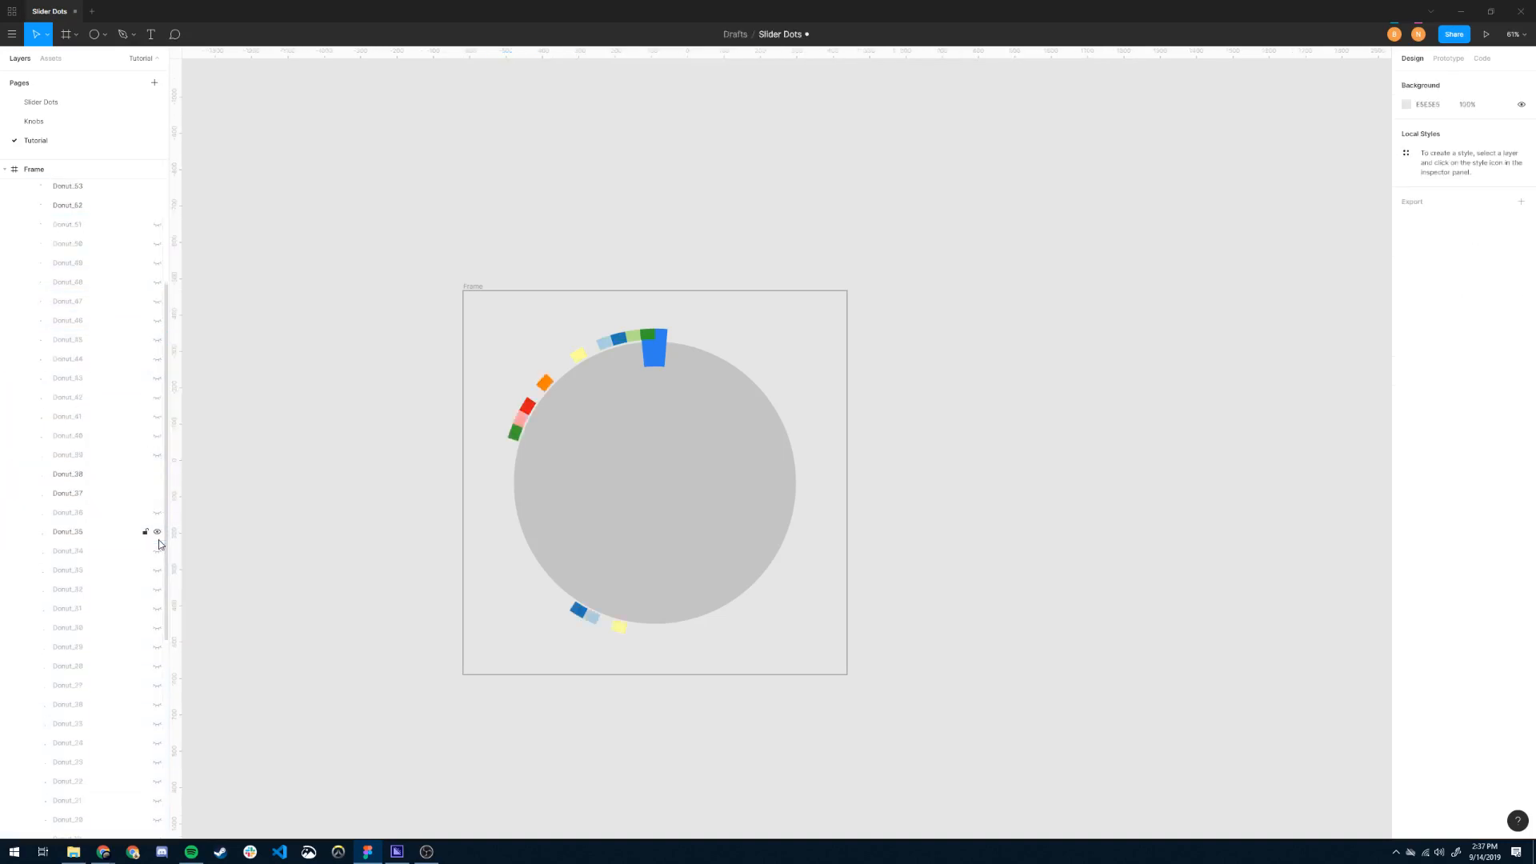
{"action": "left_click", "coordinate": [157, 570]}
{"action": "left_click_drag", "start_coordinate": [428, 349], "coordinate": [590, 320]}
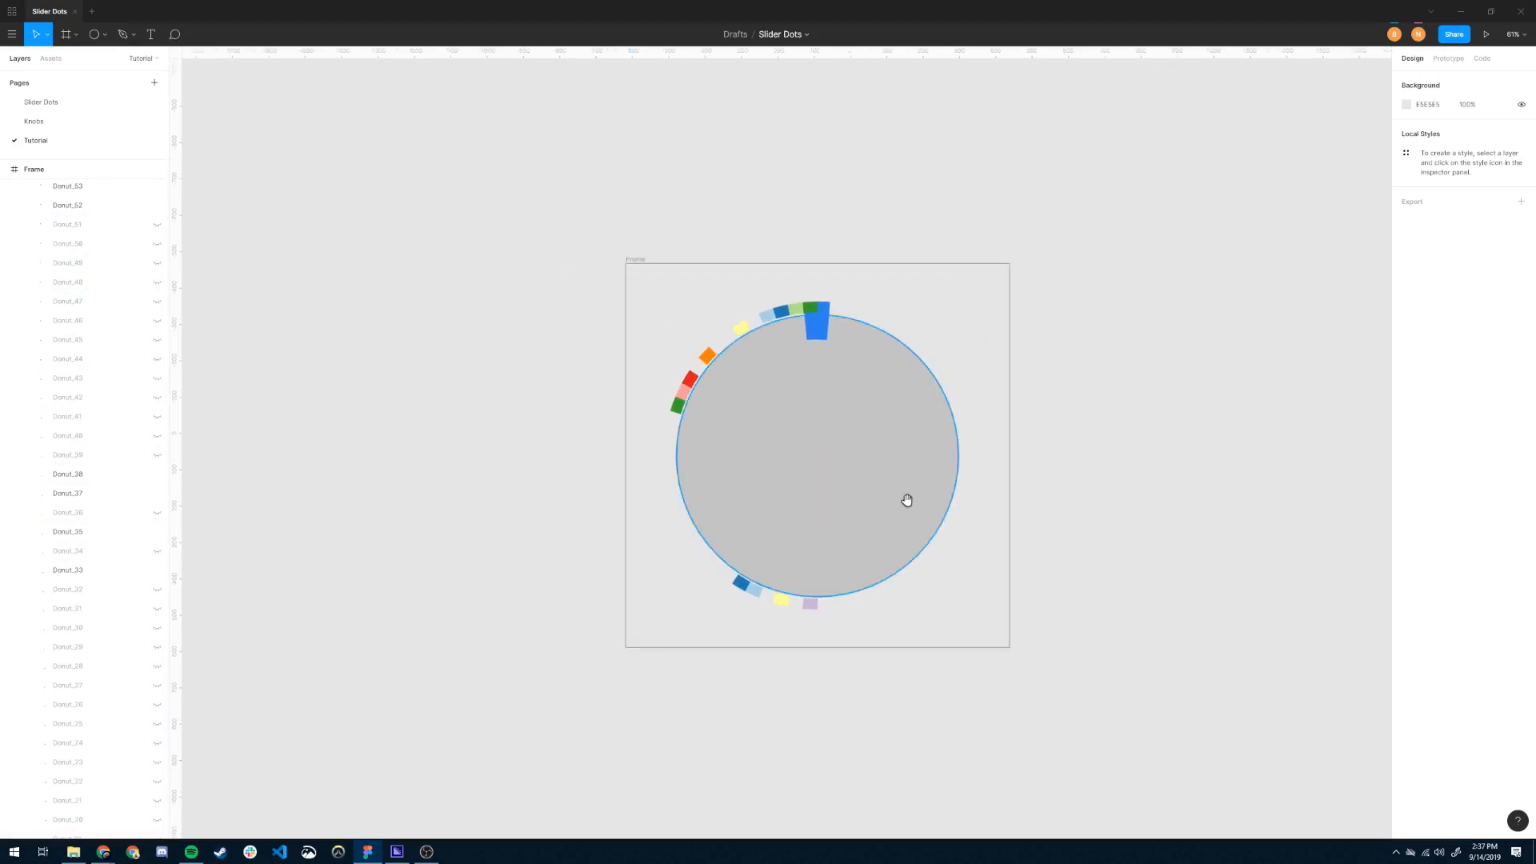
{"action": "left_click_drag", "start_coordinate": [907, 500], "coordinate": [812, 532]}
Undo the recent visibility changes to the donut segments.
{"action": "key", "text": "ctrl+z"}
{"action": "key", "text": "ctrl+z"}
{"action": "key", "text": "ctrl+z"}
{"action": "key", "text": "ctrl+z"}
{"action": "key", "text": "ctrl+z"}
{"action": "key", "text": "ctrl+z"}
{"action": "key", "text": "ctrl+z"}
{"action": "key", "text": "ctrl+z"}
{"action": "key", "text": "ctrl+z"}
{"action": "key", "text": "ctrl+z"}
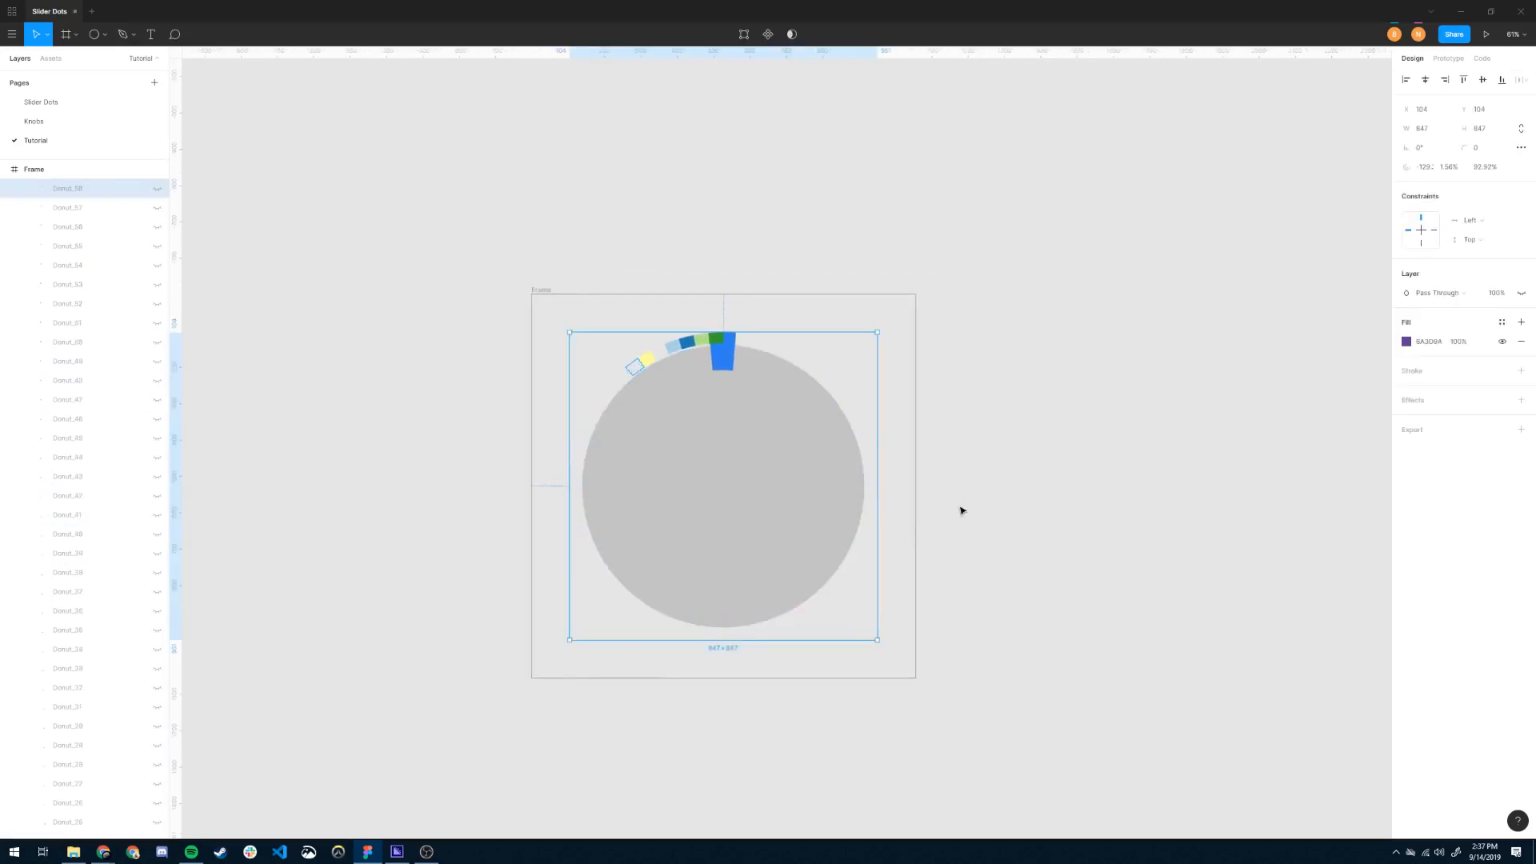
{"action": "key", "text": "ctrl+shift+z"}
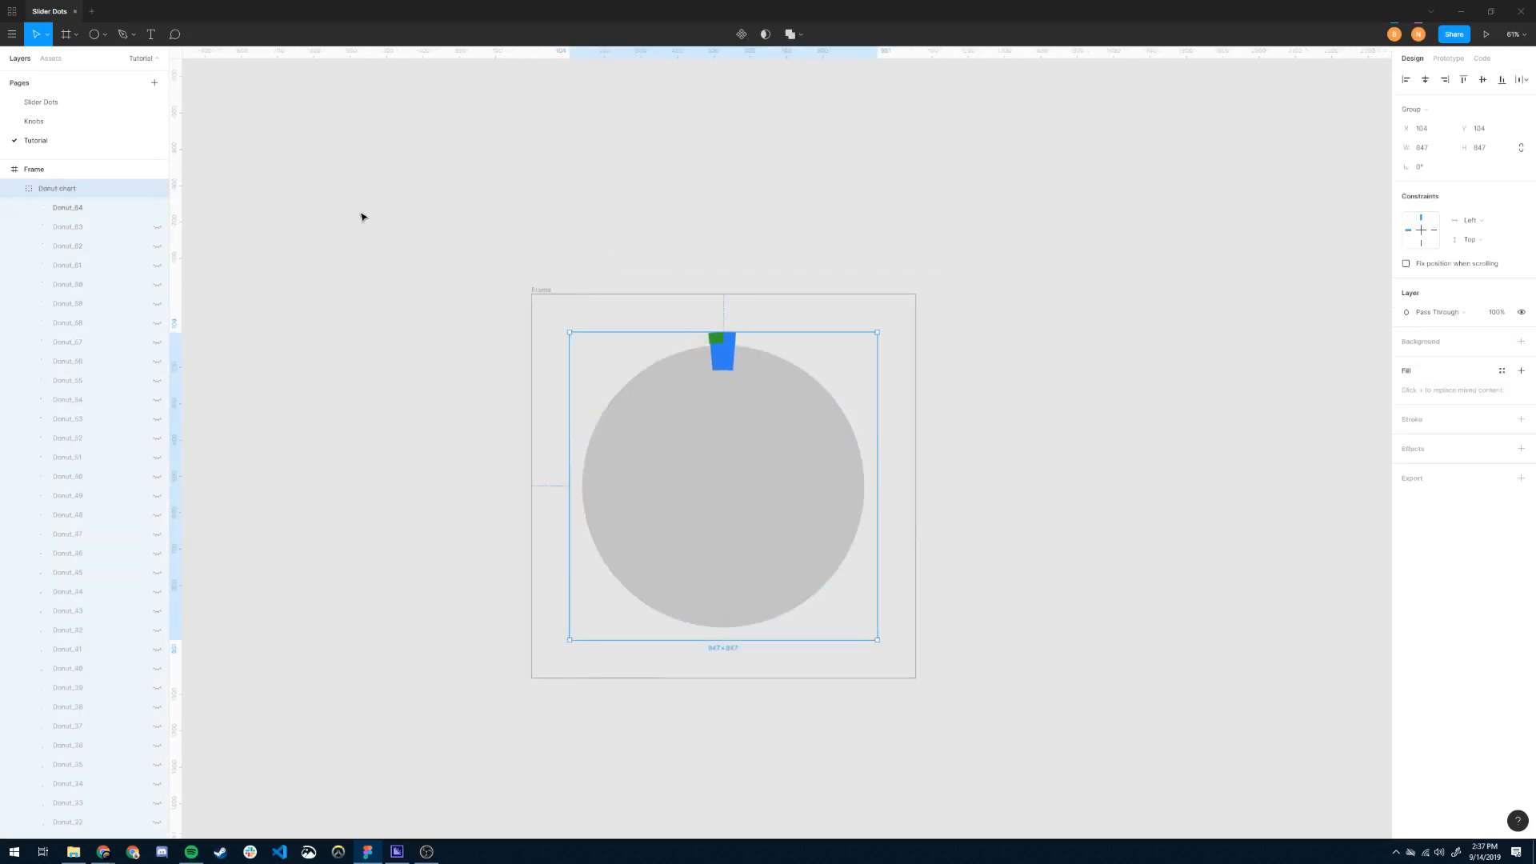